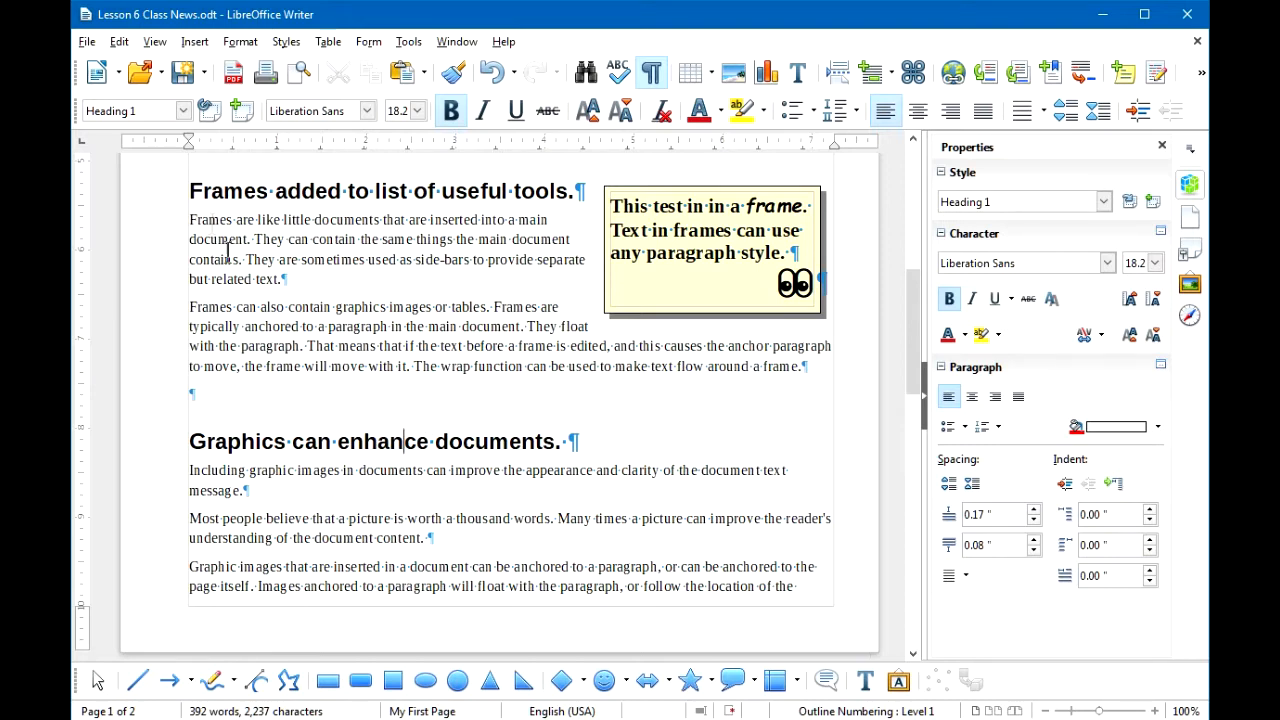
- Apply the Heading 1 style to "Graphics can enhance documents." and insert a page break before that heading
click(184, 111)
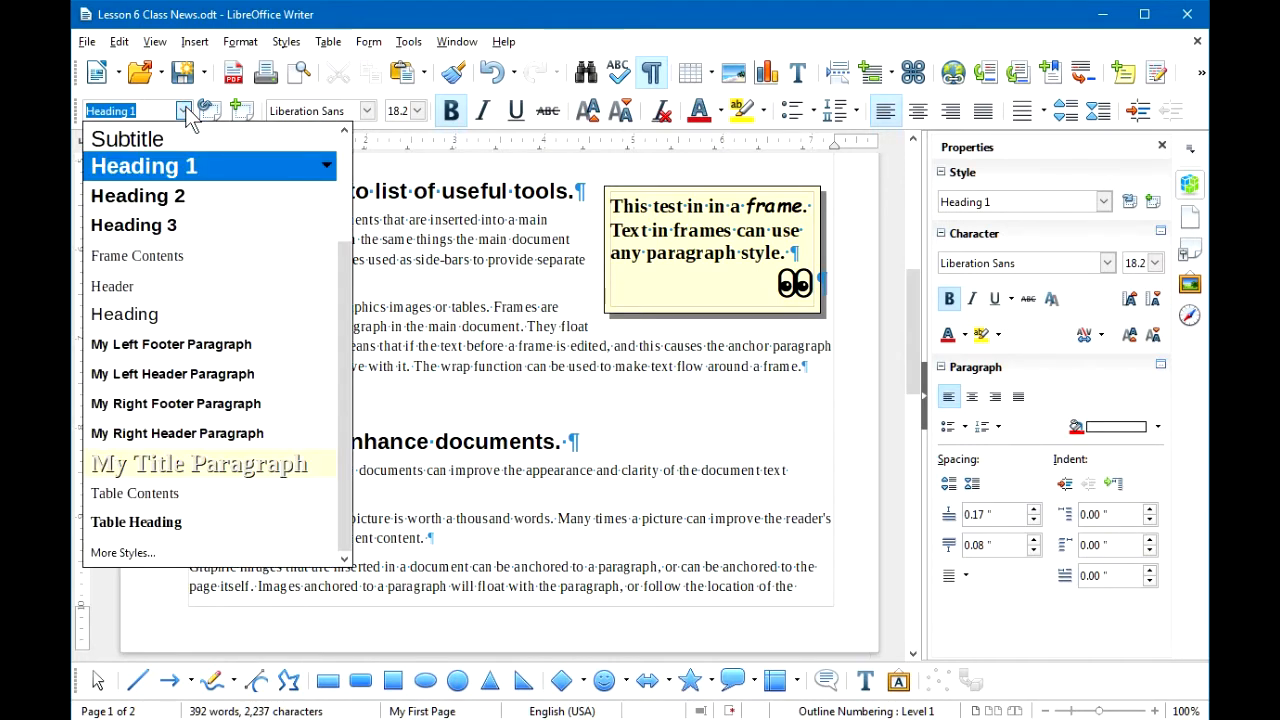
click(177, 166)
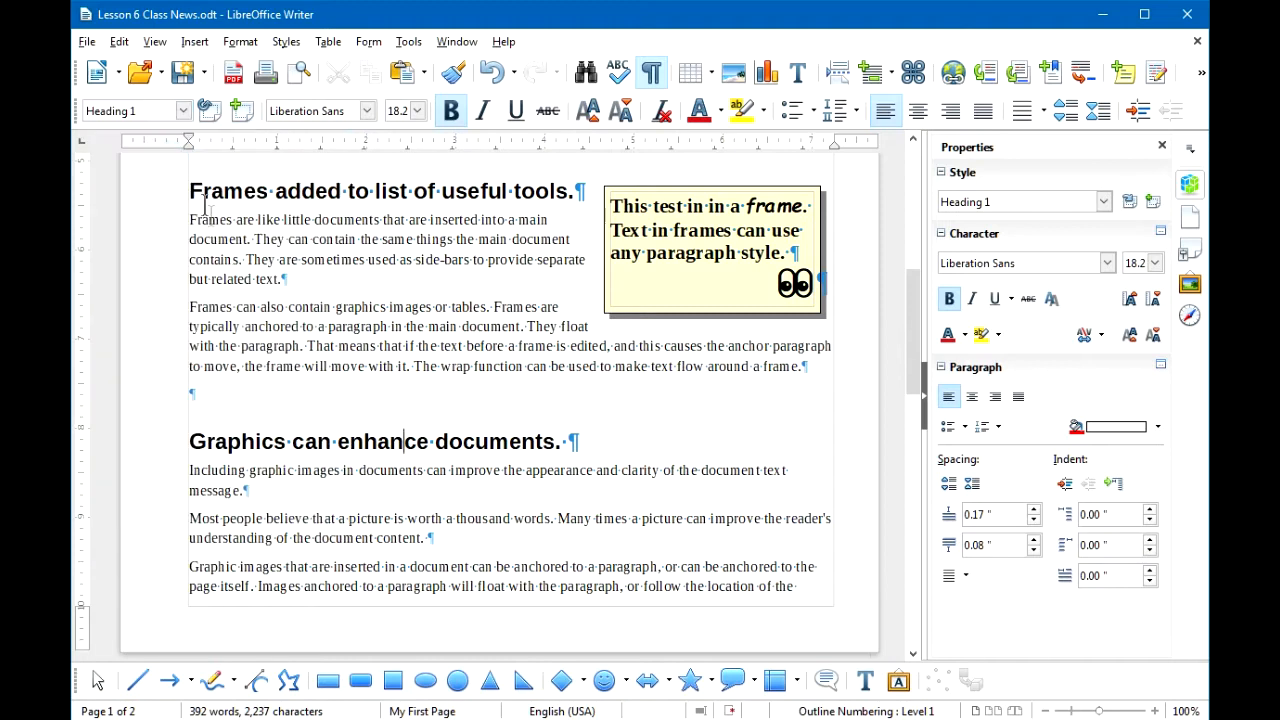
click(430, 470)
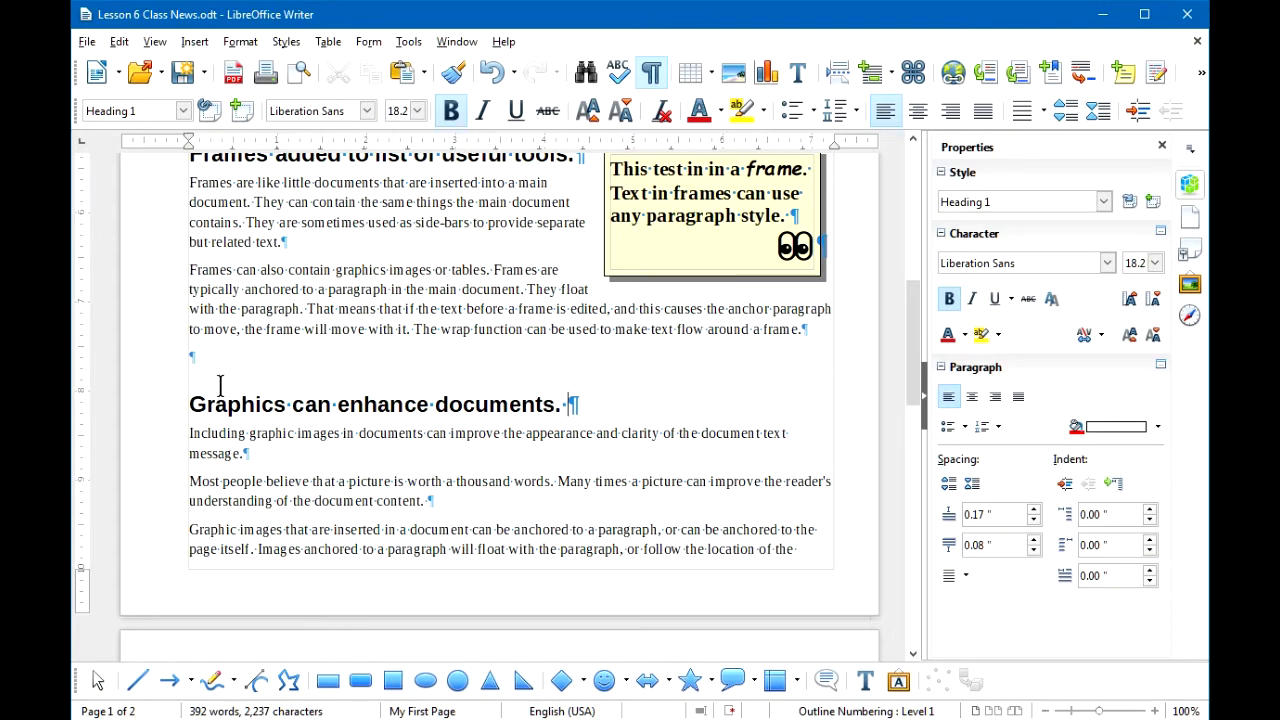
click(190, 404)
key(ctrl+Return)
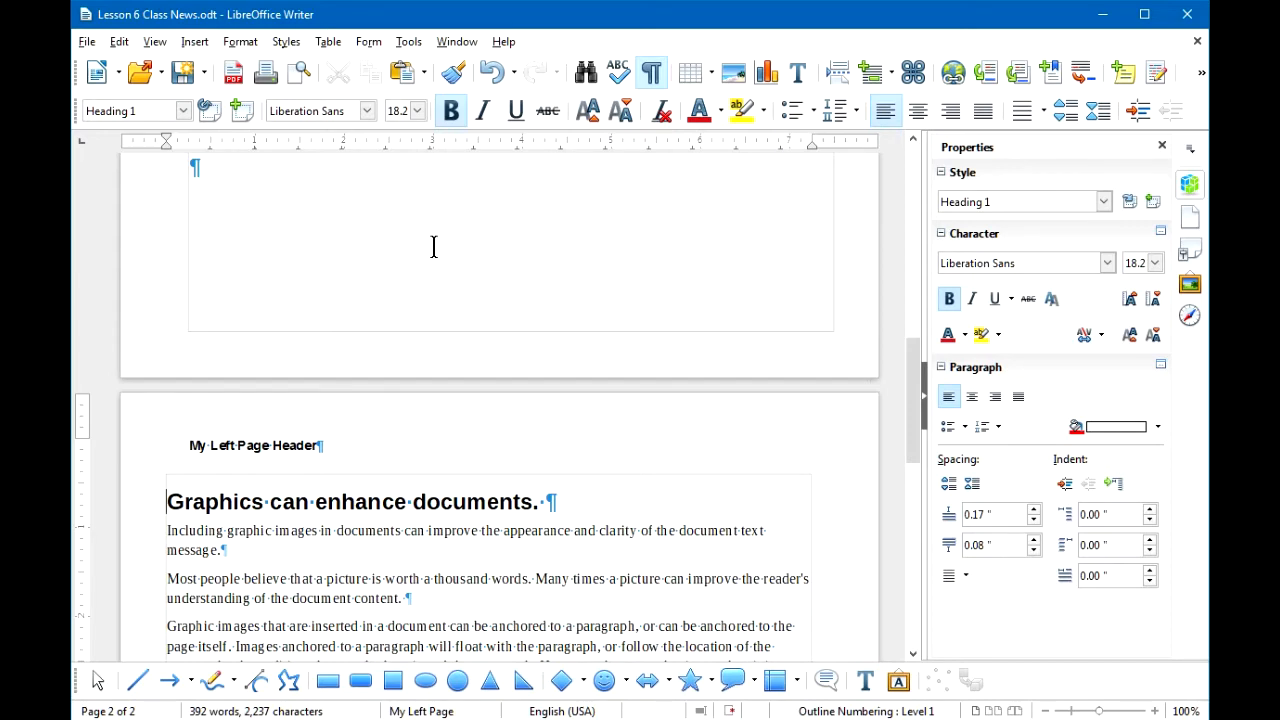
- Insert the image Comp-Type-7.tif from the LO6 gfx folder at the end of the "Graphics can enhance documents." heading
scroll(843, 405, down, 4)
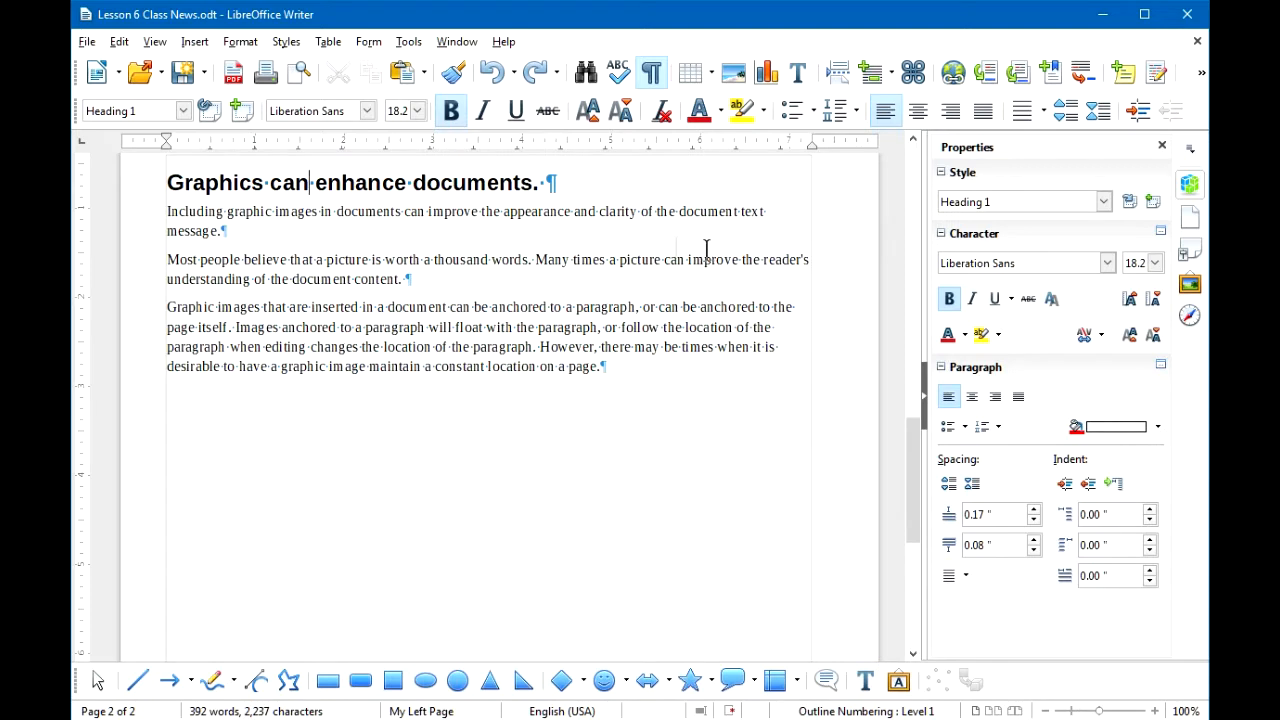
click(572, 180)
click(196, 44)
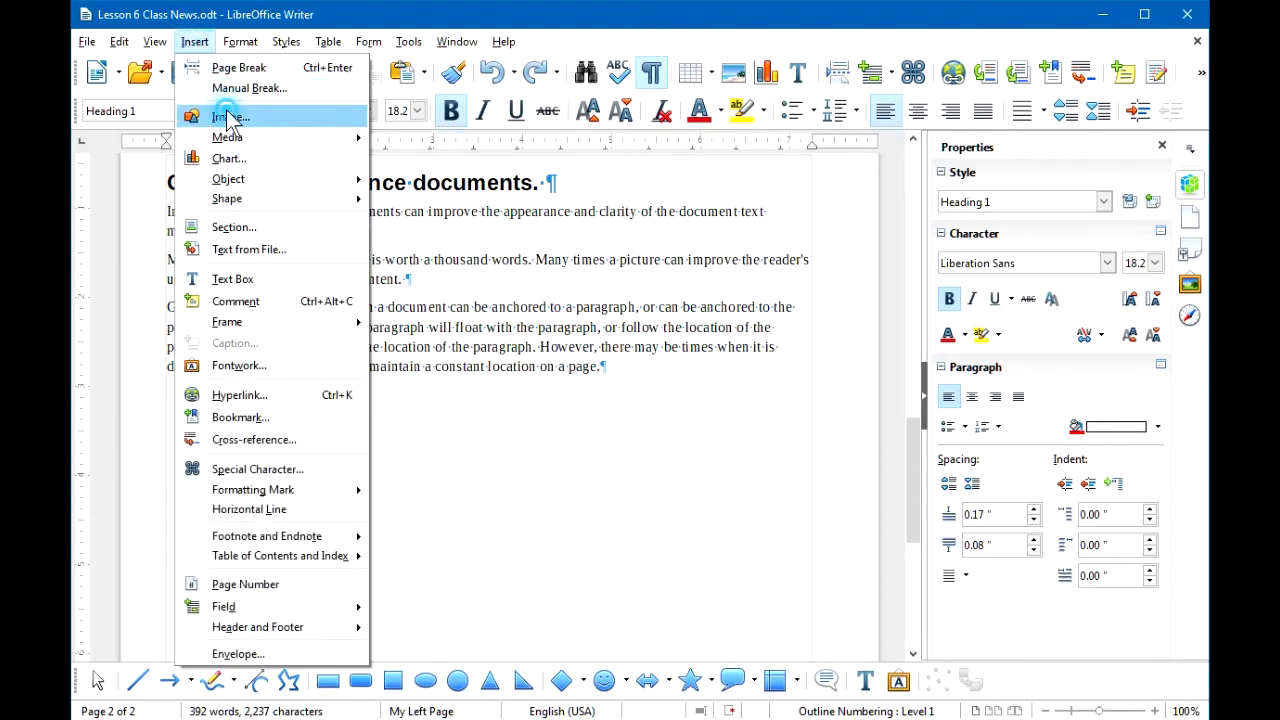
click(224, 116)
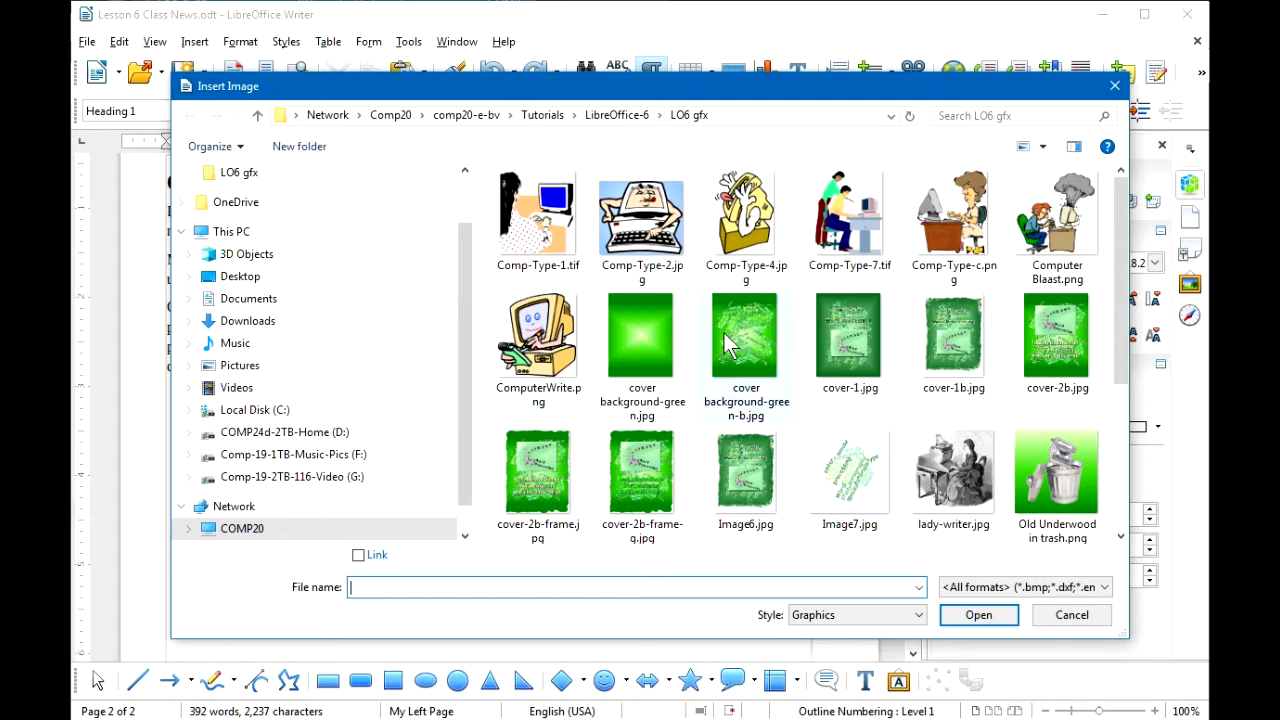
click(853, 229)
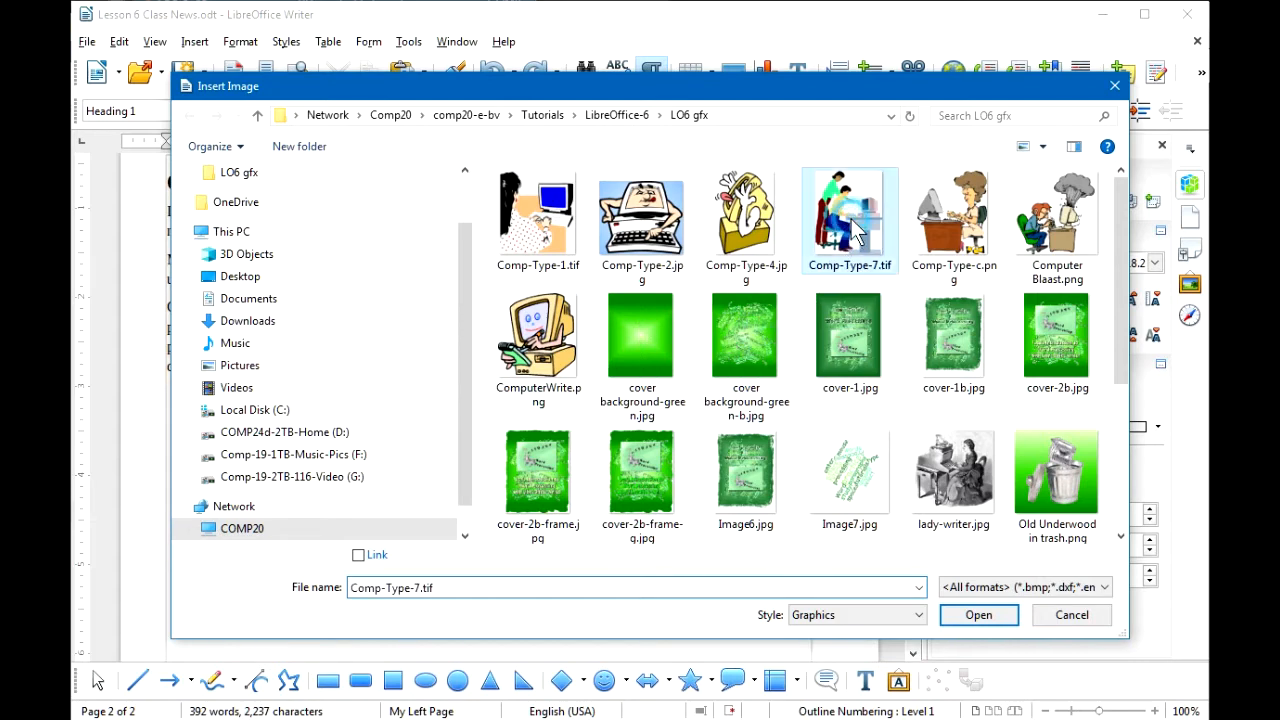
click(978, 616)
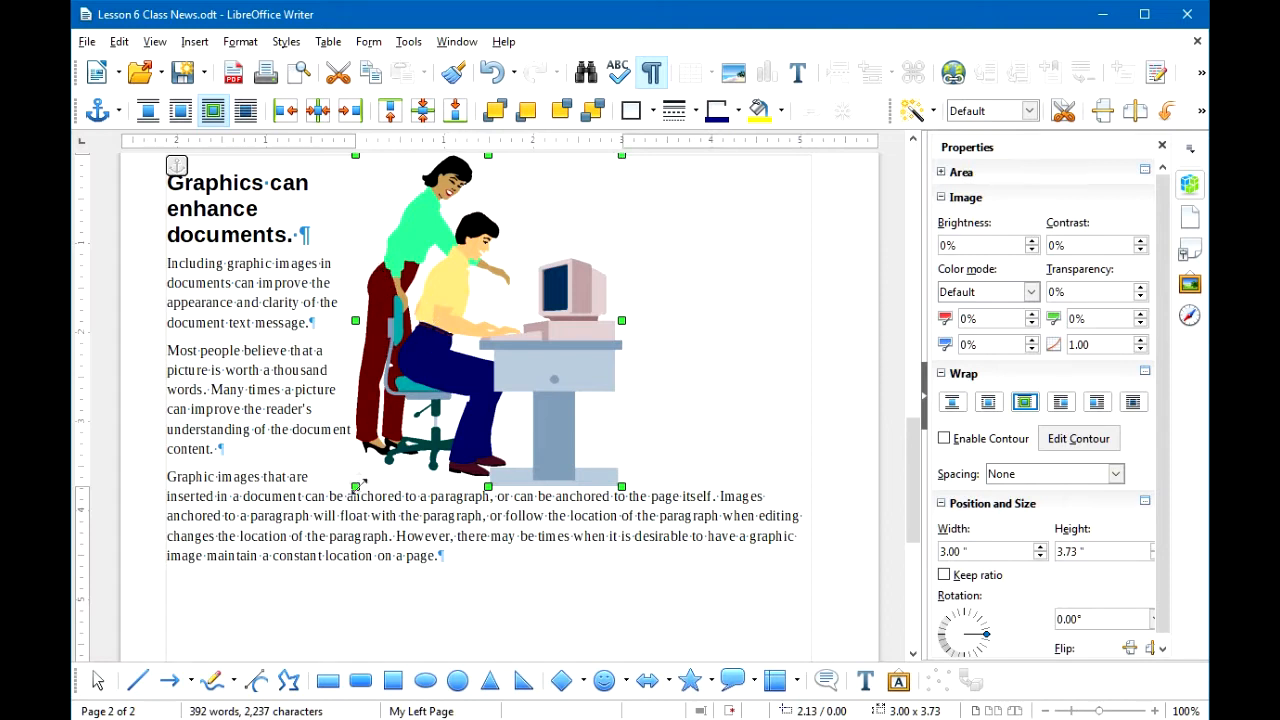
- Shrink the inserted image, set its width to 1.25" with the ratio kept, and position it horizontally right in the paragraph area
drag(358, 486, 527, 330)
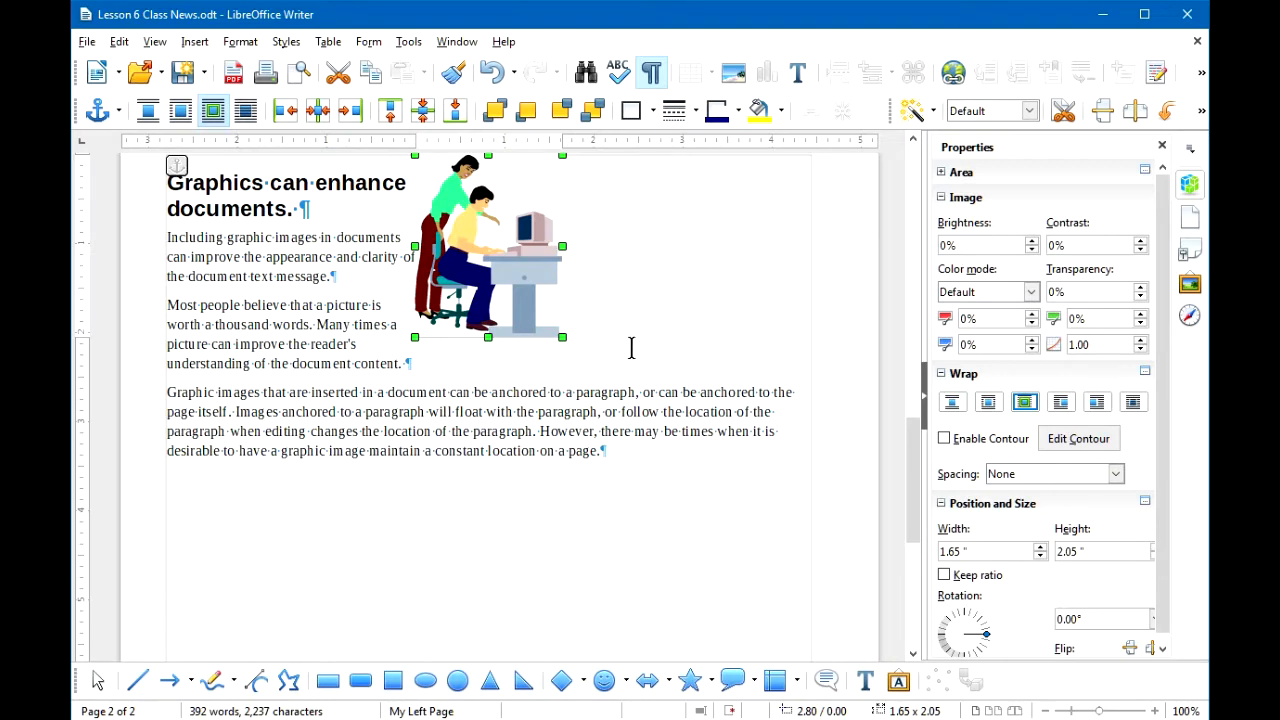
double_click(485, 258)
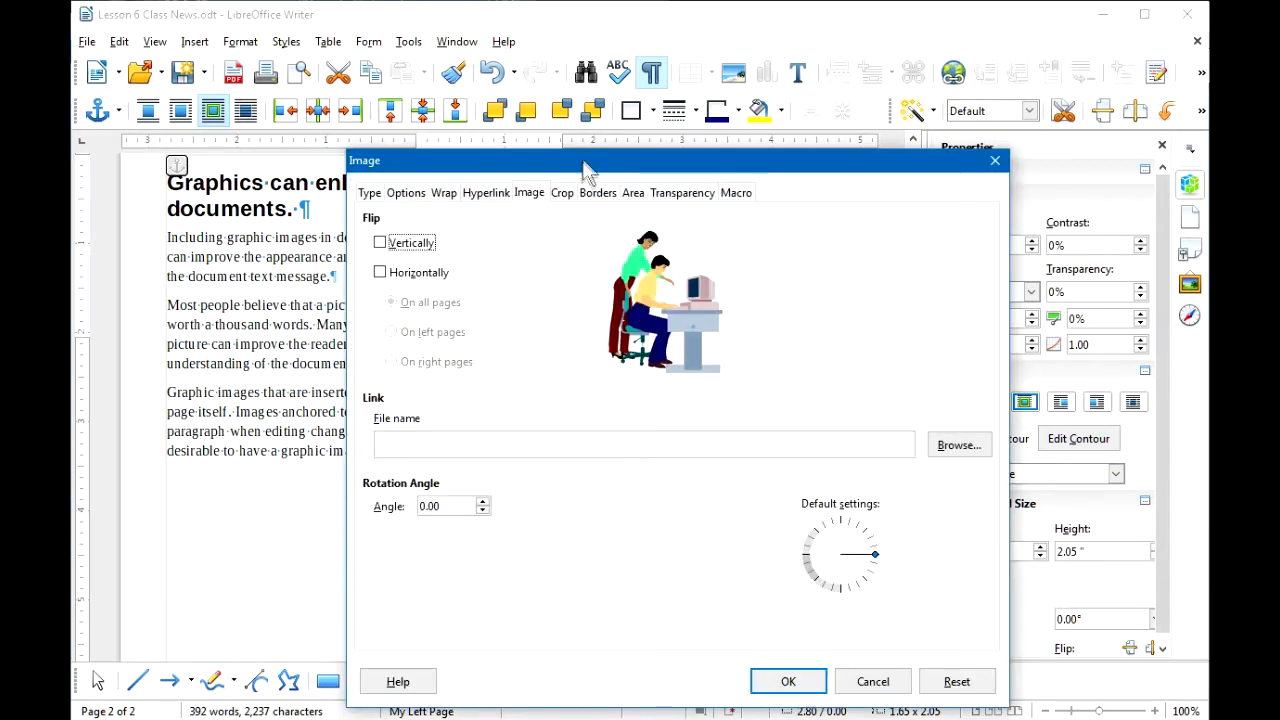
drag(599, 160, 535, 112)
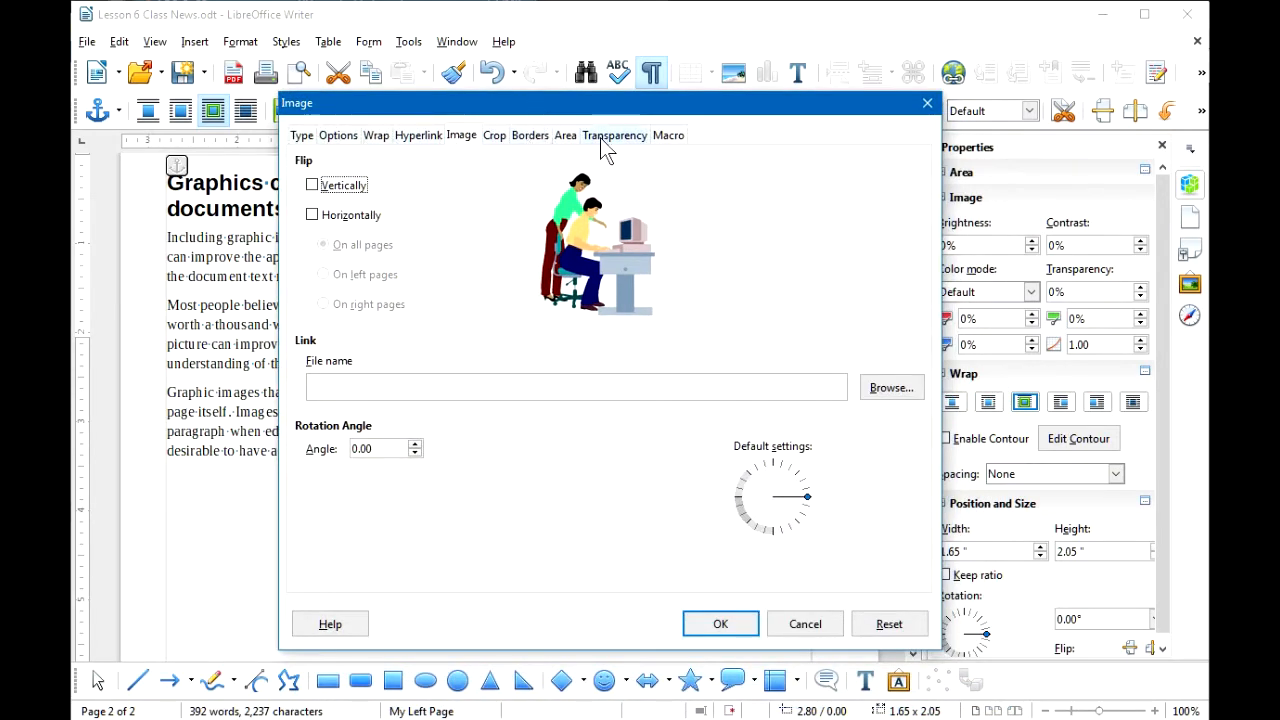
click(302, 136)
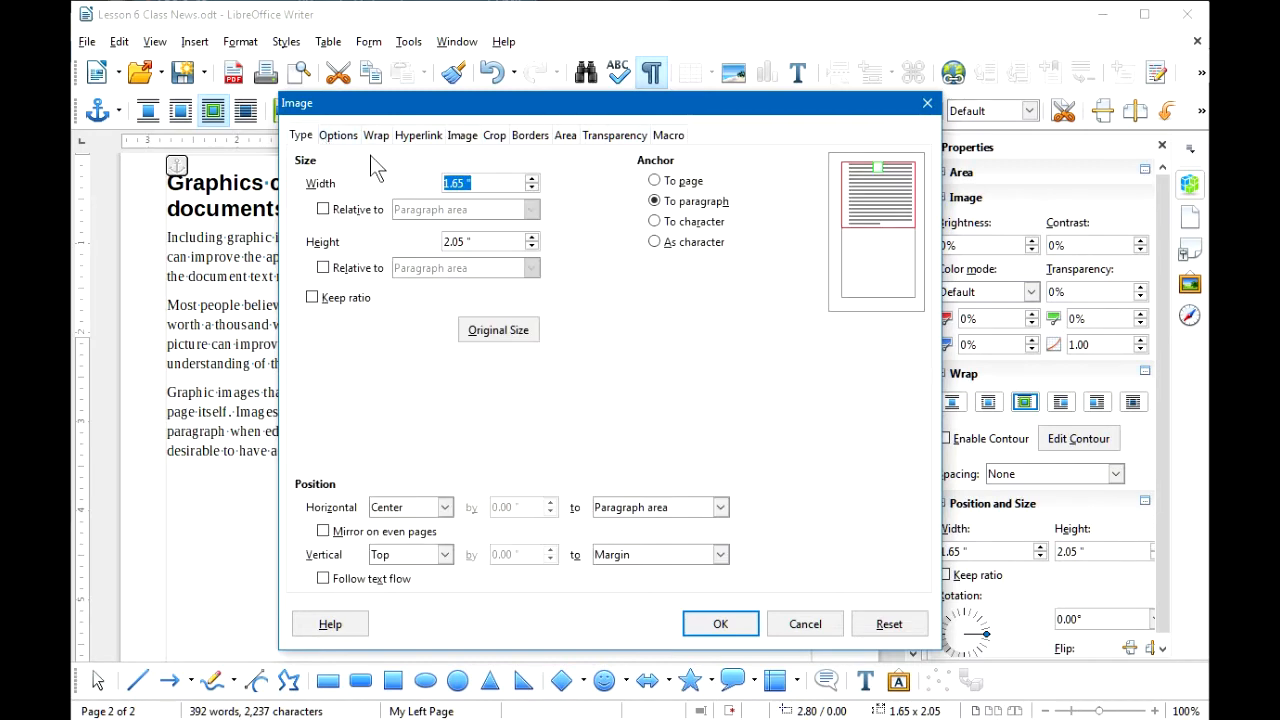
click(316, 302)
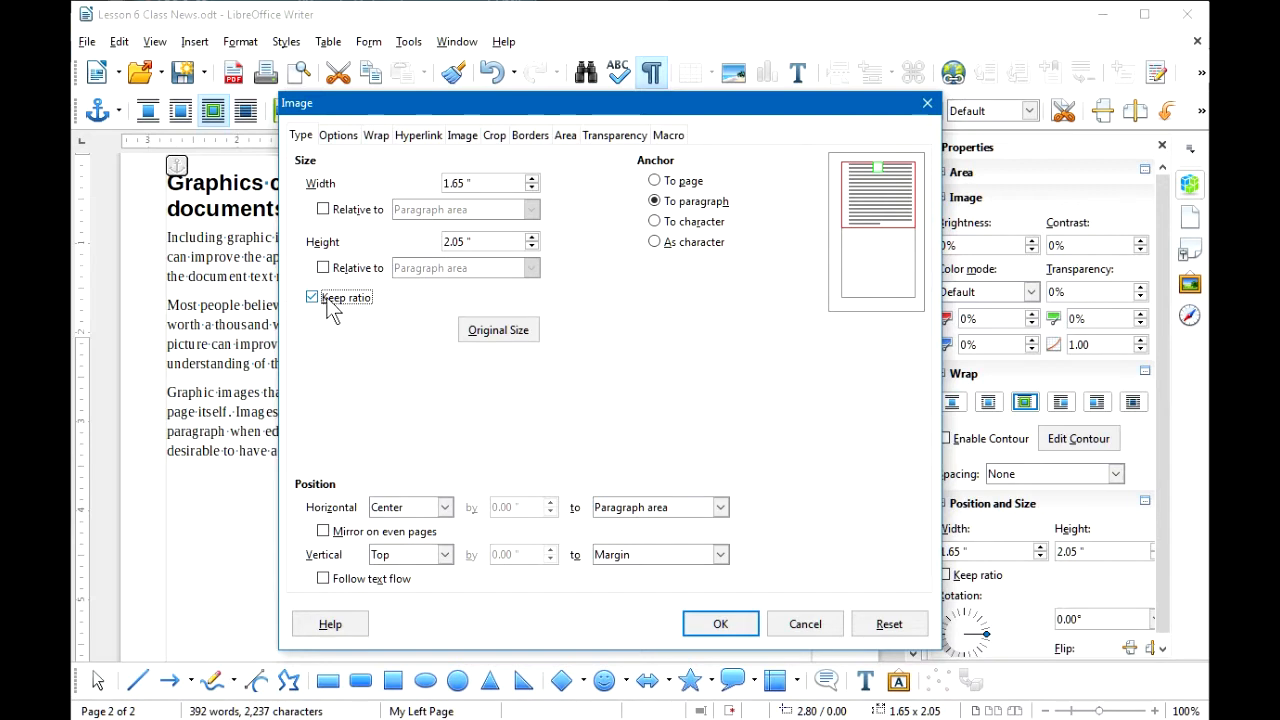
drag(486, 182, 448, 177)
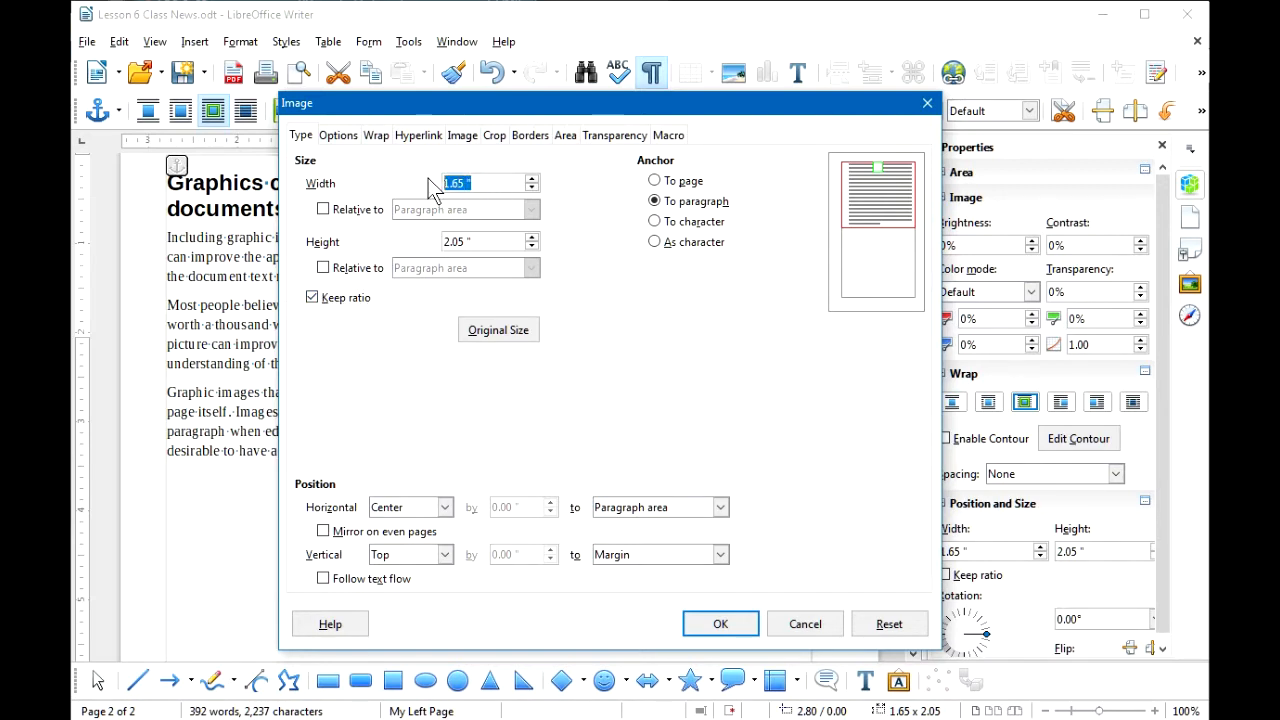
text(1.25)
key(Tab)
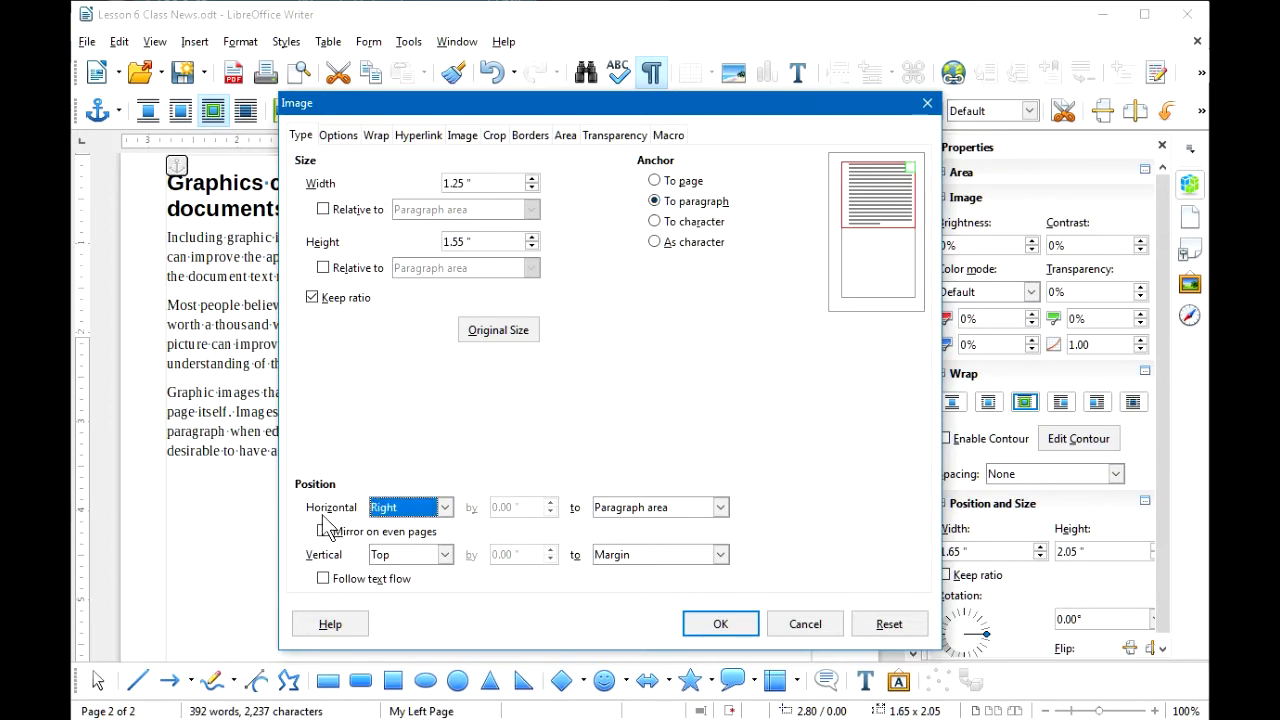
click(444, 510)
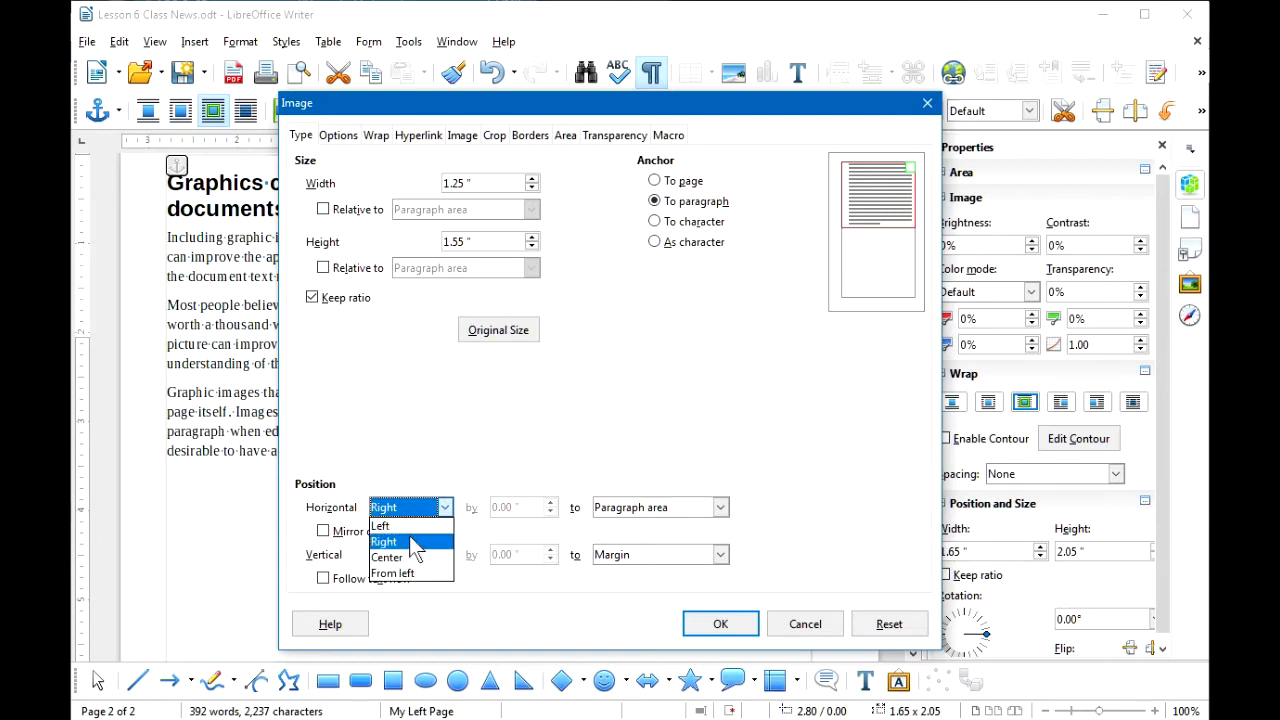
click(408, 541)
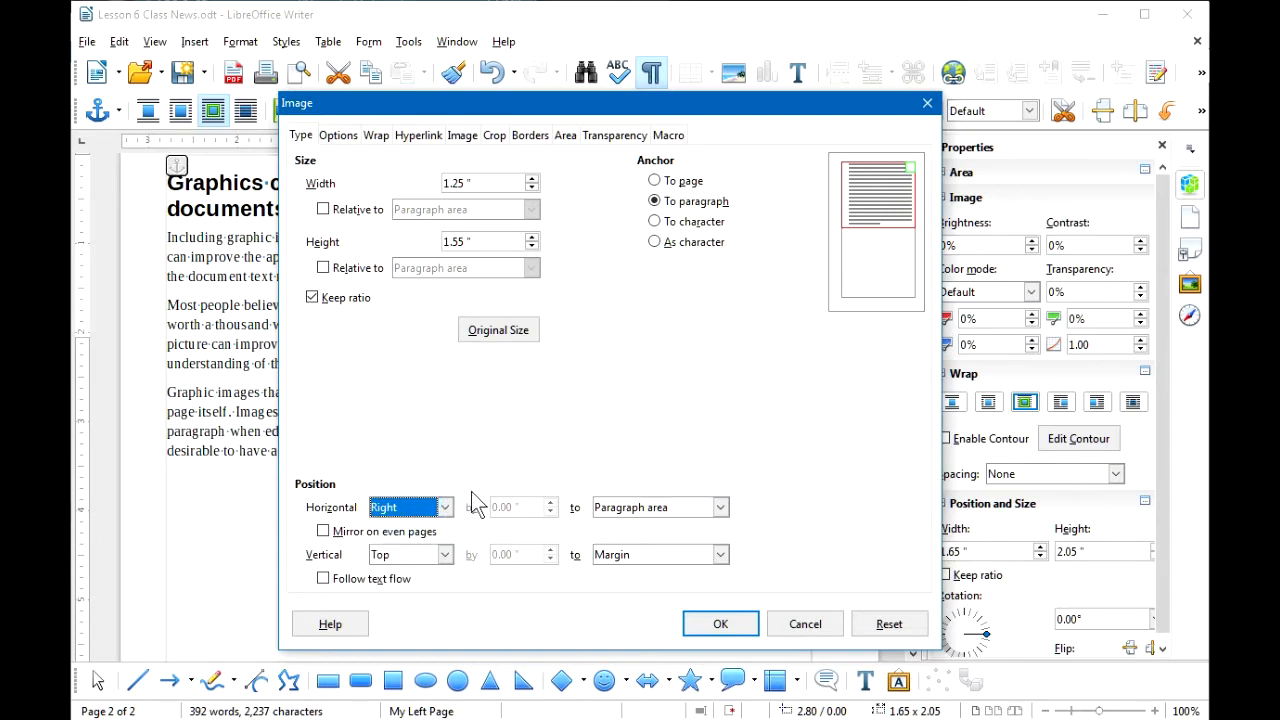
- Set the image's text wrap to Before with 0.10" spacing on all four sides
click(376, 136)
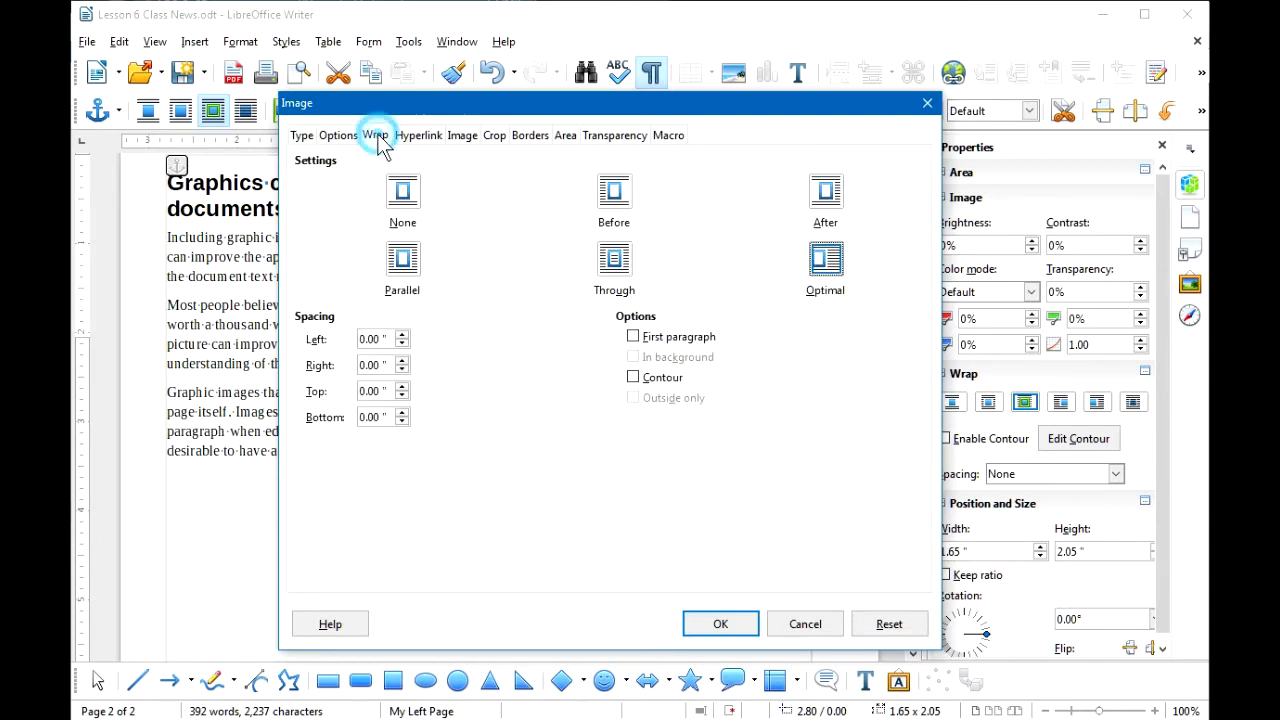
click(614, 191)
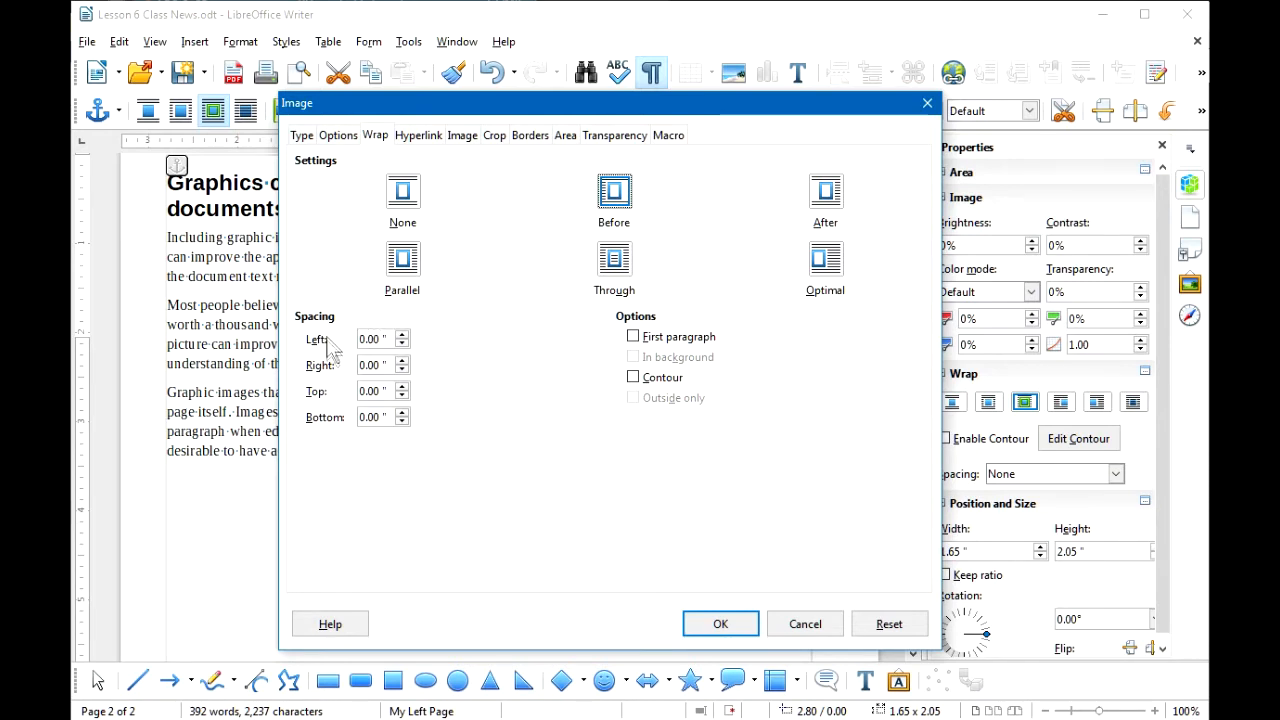
click(402, 335)
click(402, 361)
click(402, 387)
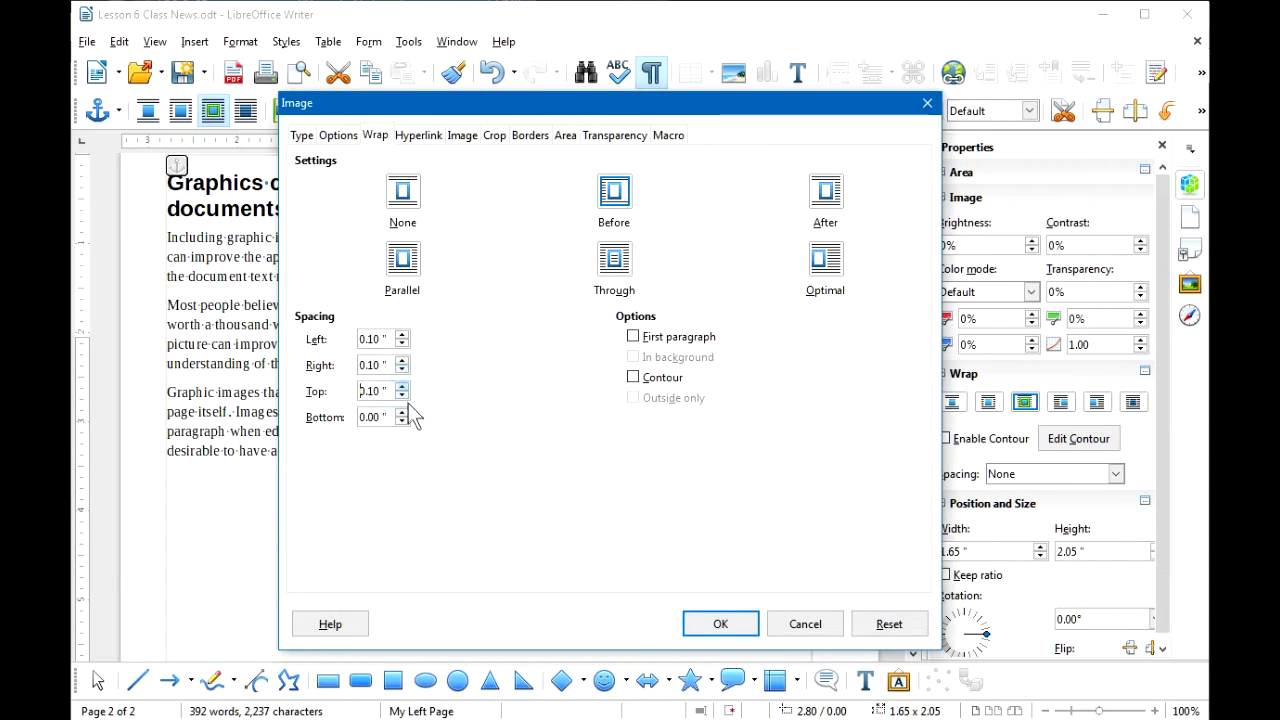
click(402, 413)
- Add a thin black box border on all four sides of the image and apply the image settings
click(529, 135)
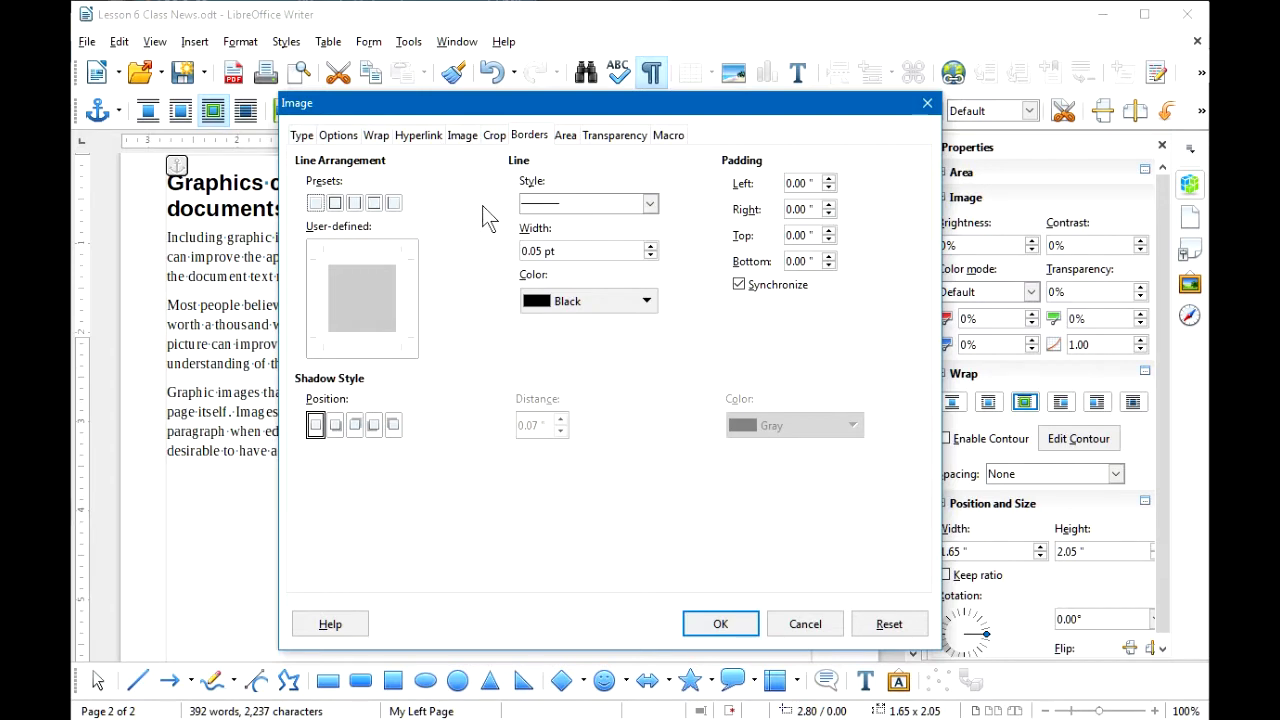
click(336, 204)
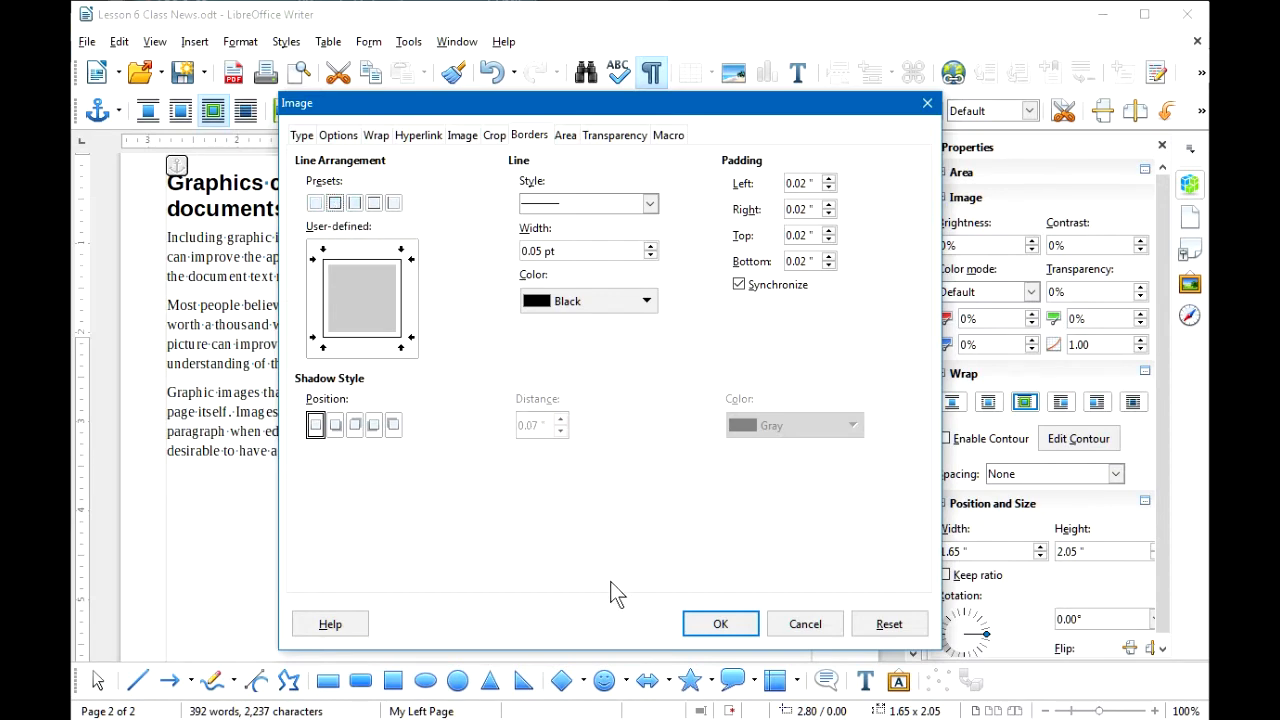
click(718, 625)
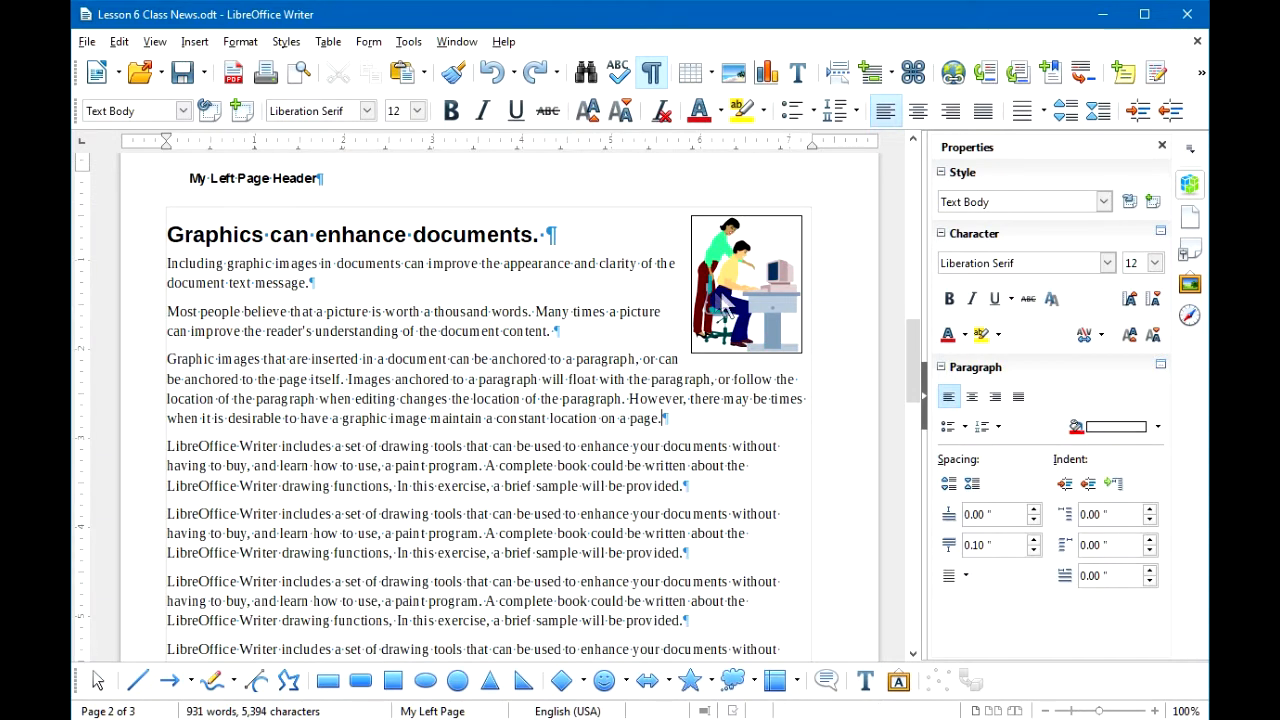
click(722, 298)
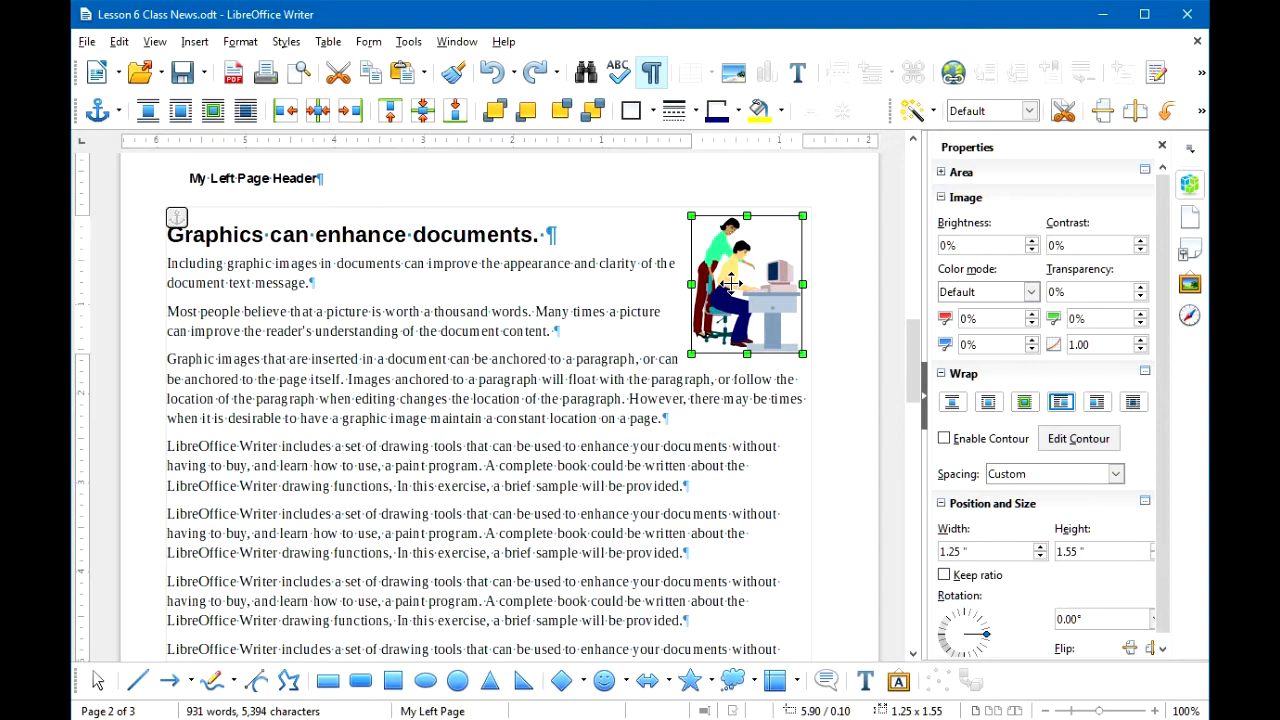
click(601, 328)
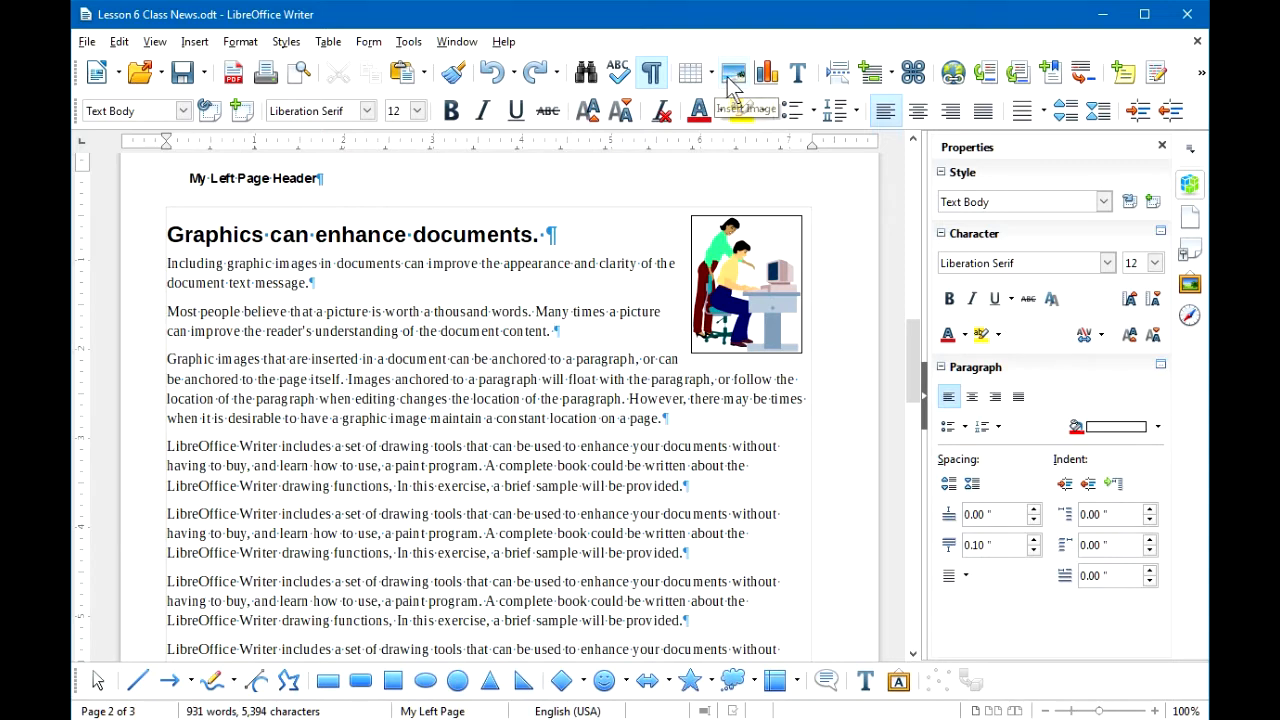
click(194, 43)
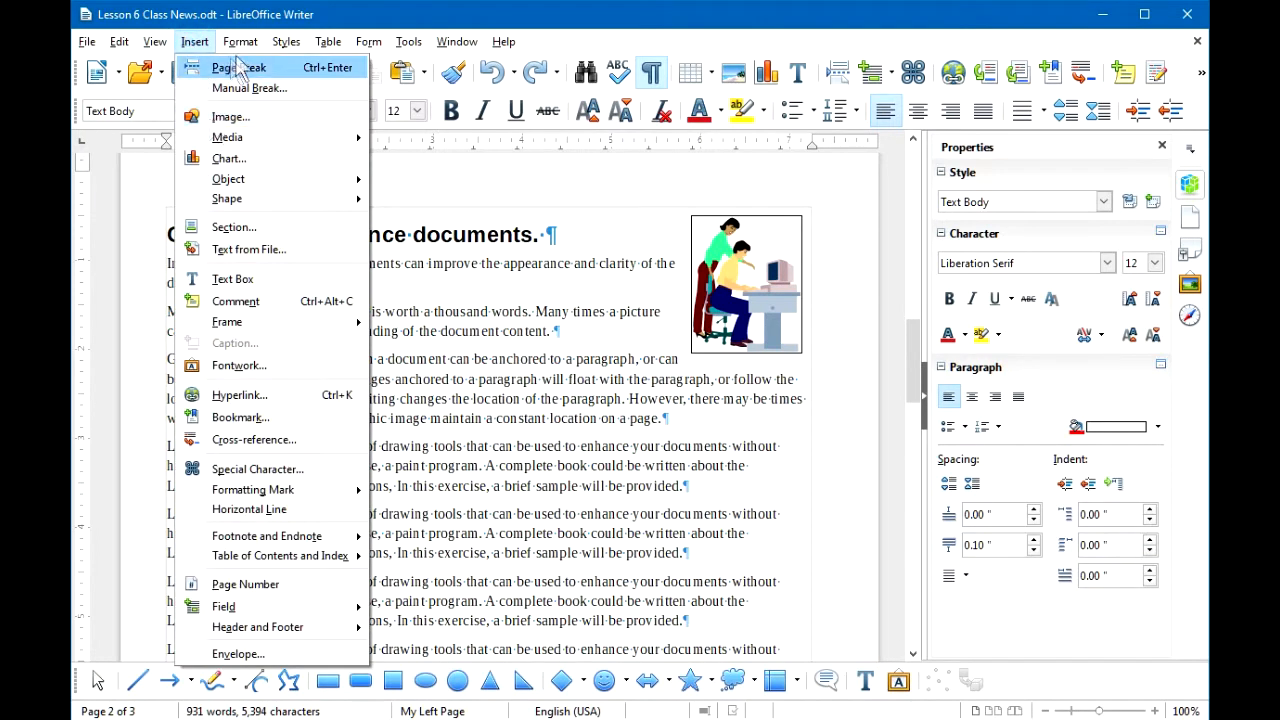
click(605, 346)
click(731, 307)
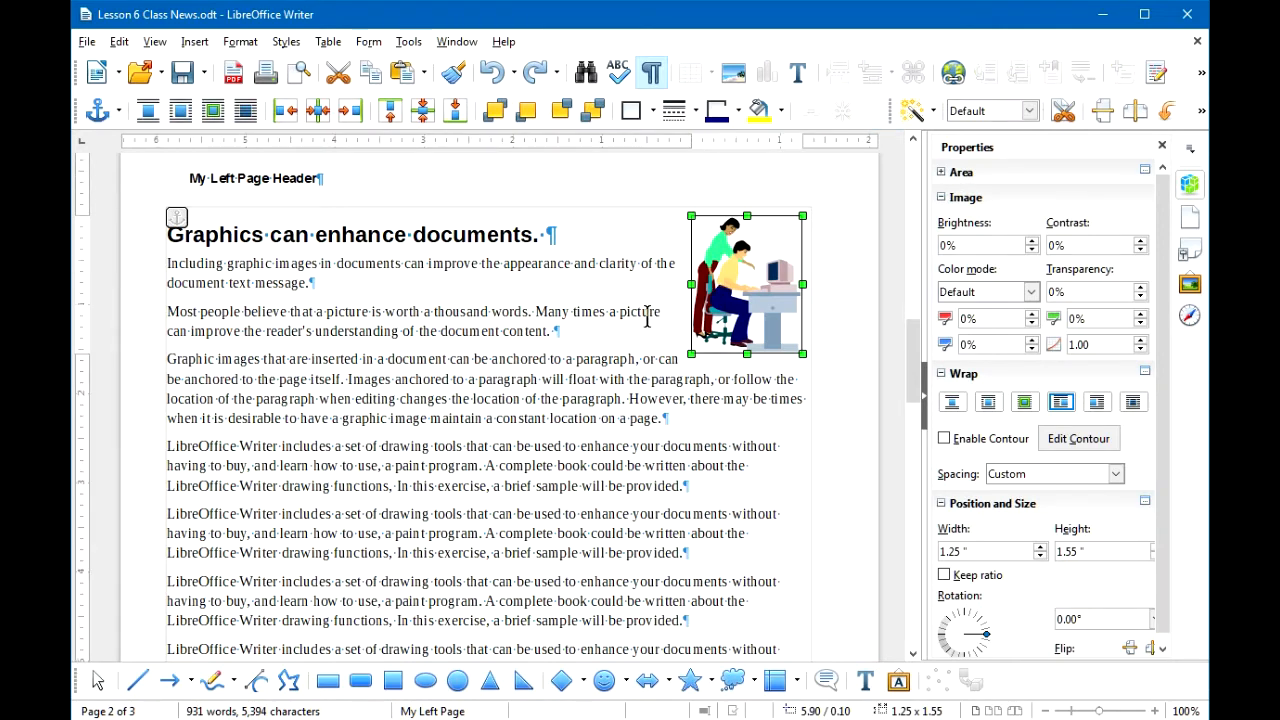
click(681, 410)
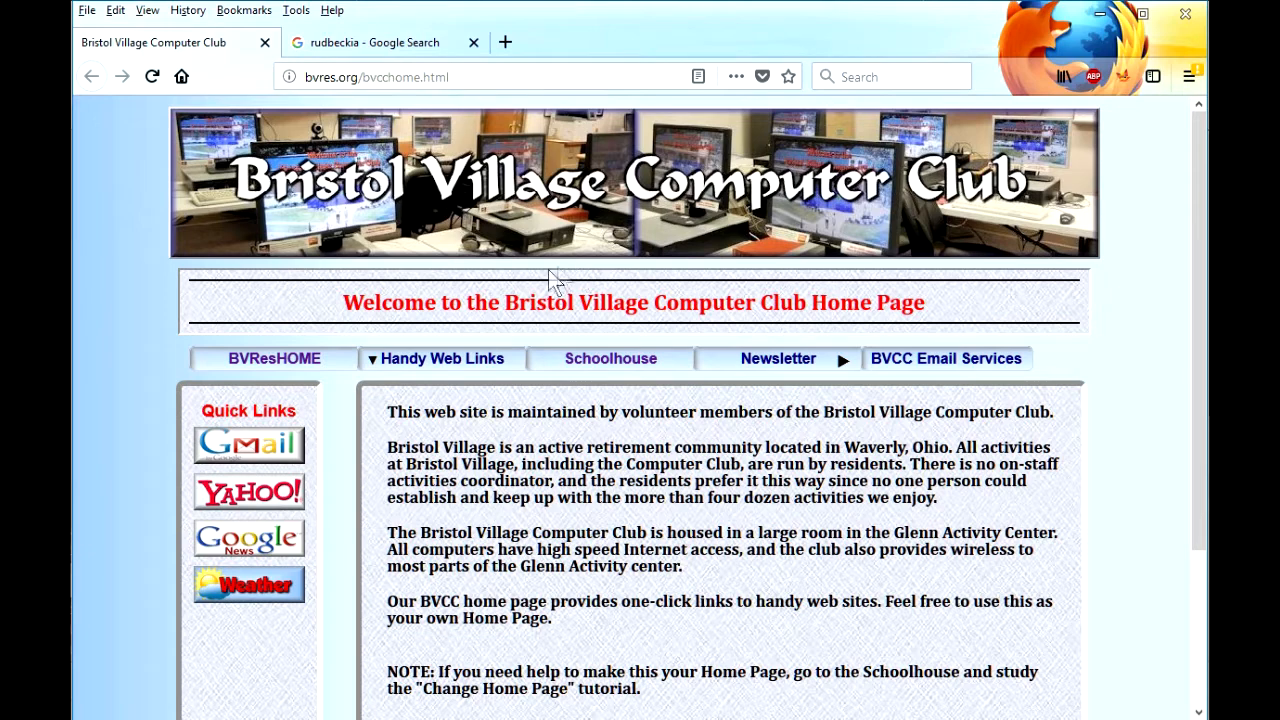
- In Firefox, open Google Images from the Bristol Village Computer Club page's Handy Web Links and search for "rudbeckia"
mouse_move(474, 368)
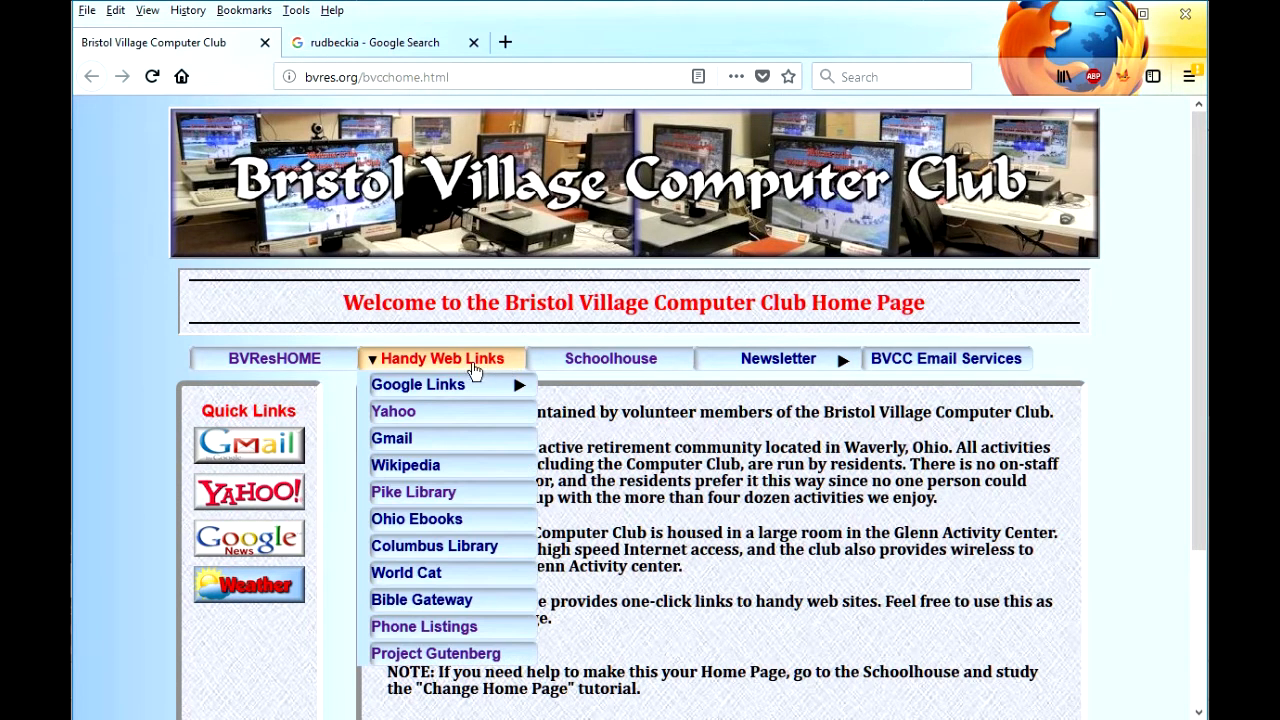
mouse_move(452, 390)
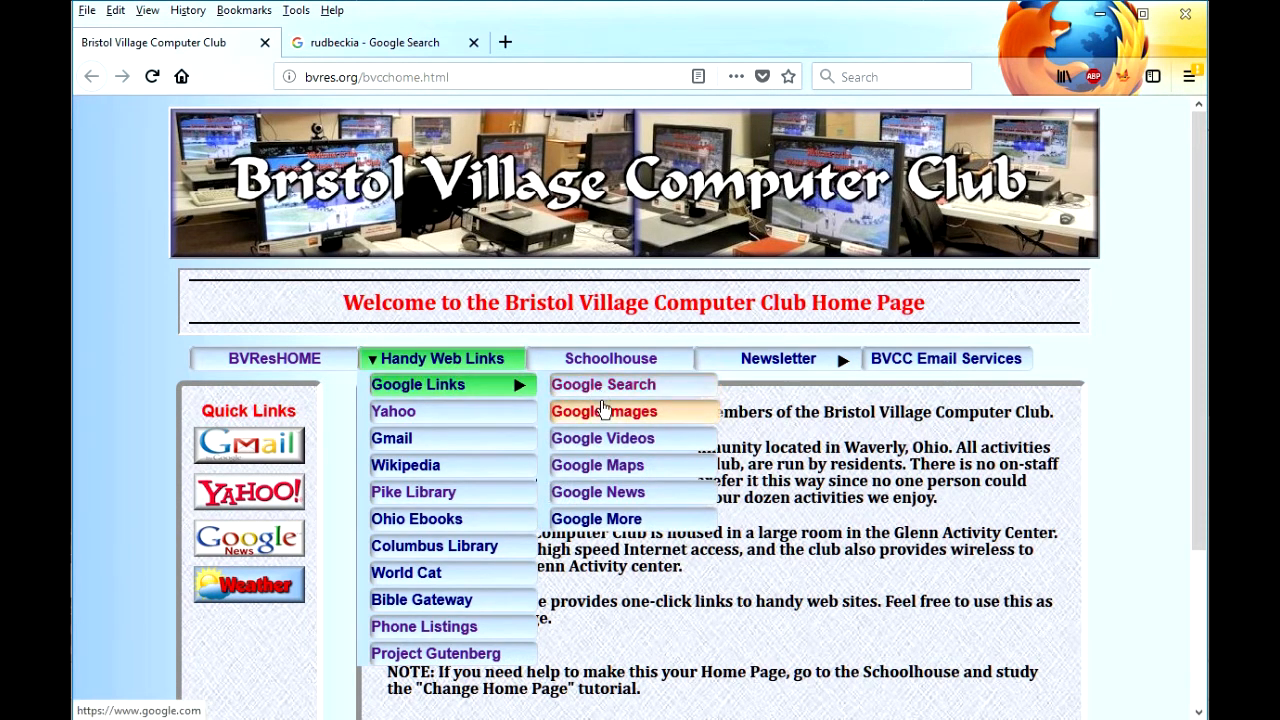
click(605, 416)
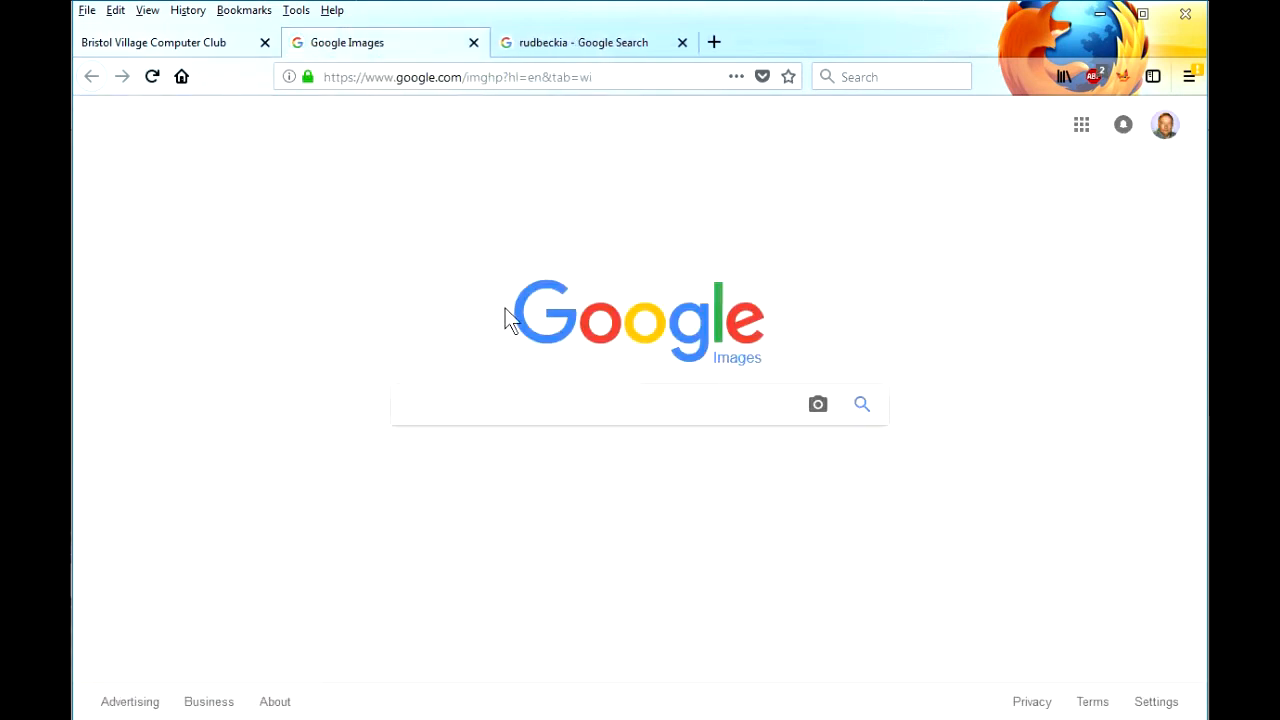
click(525, 404)
text(rudbe)
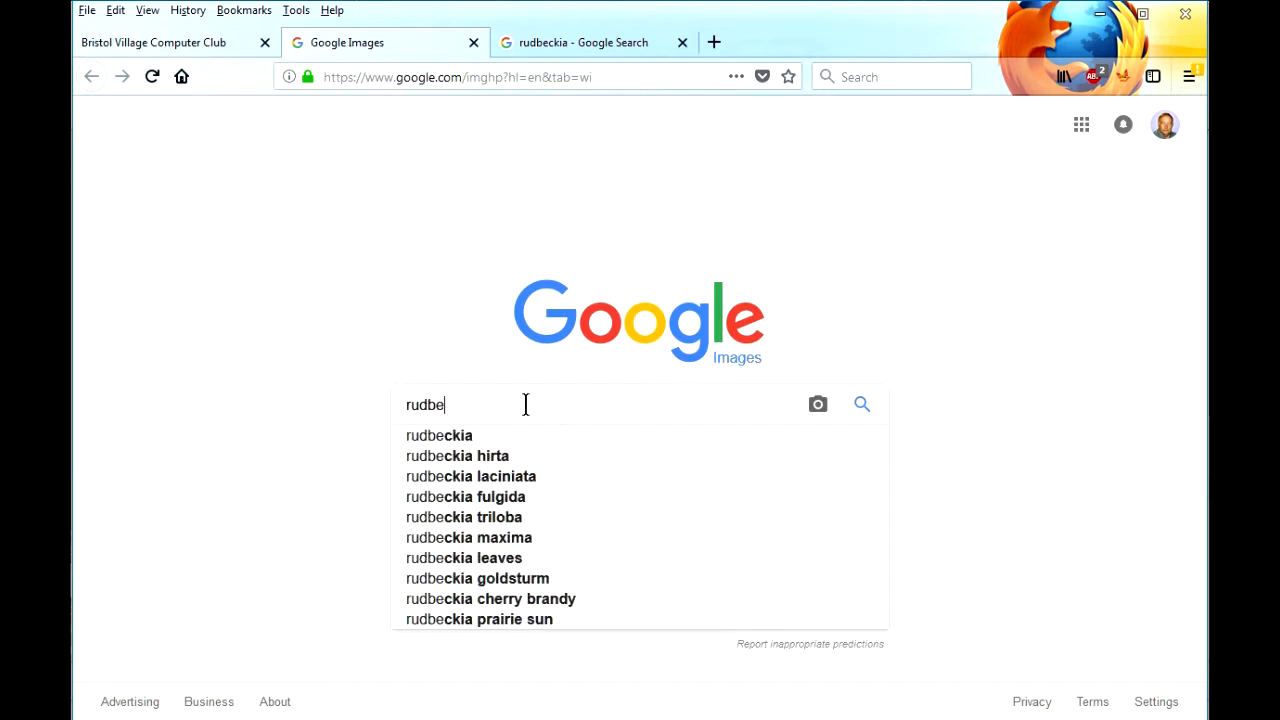
text(ckia)
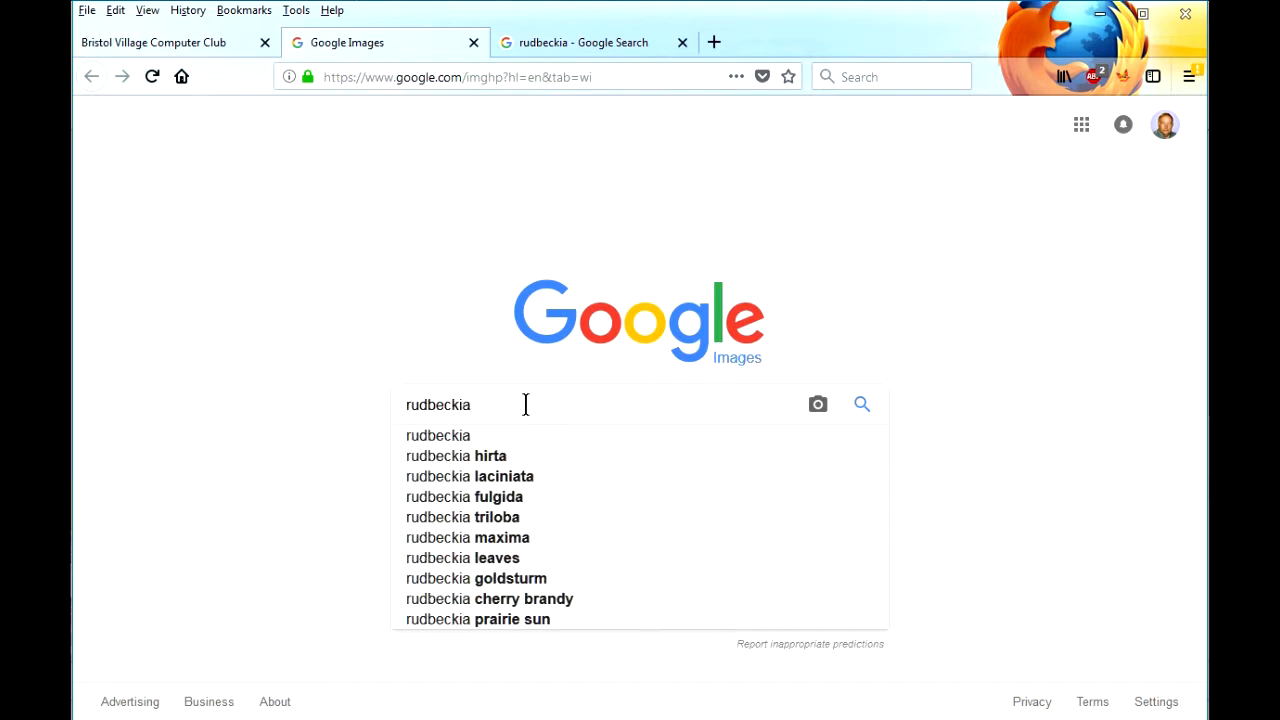
key(Return)
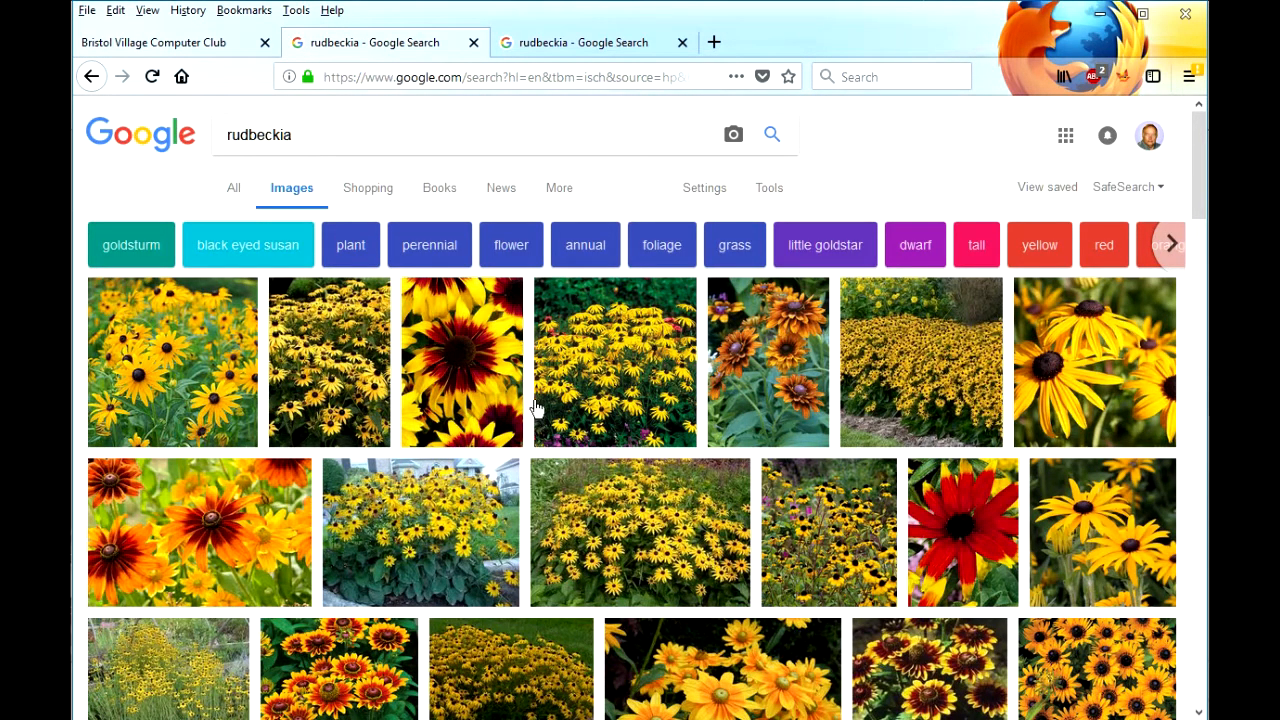
- Open the 900 × 900 parkseed.com picture of yellow rudbeckias from the image results and copy the image
click(592, 374)
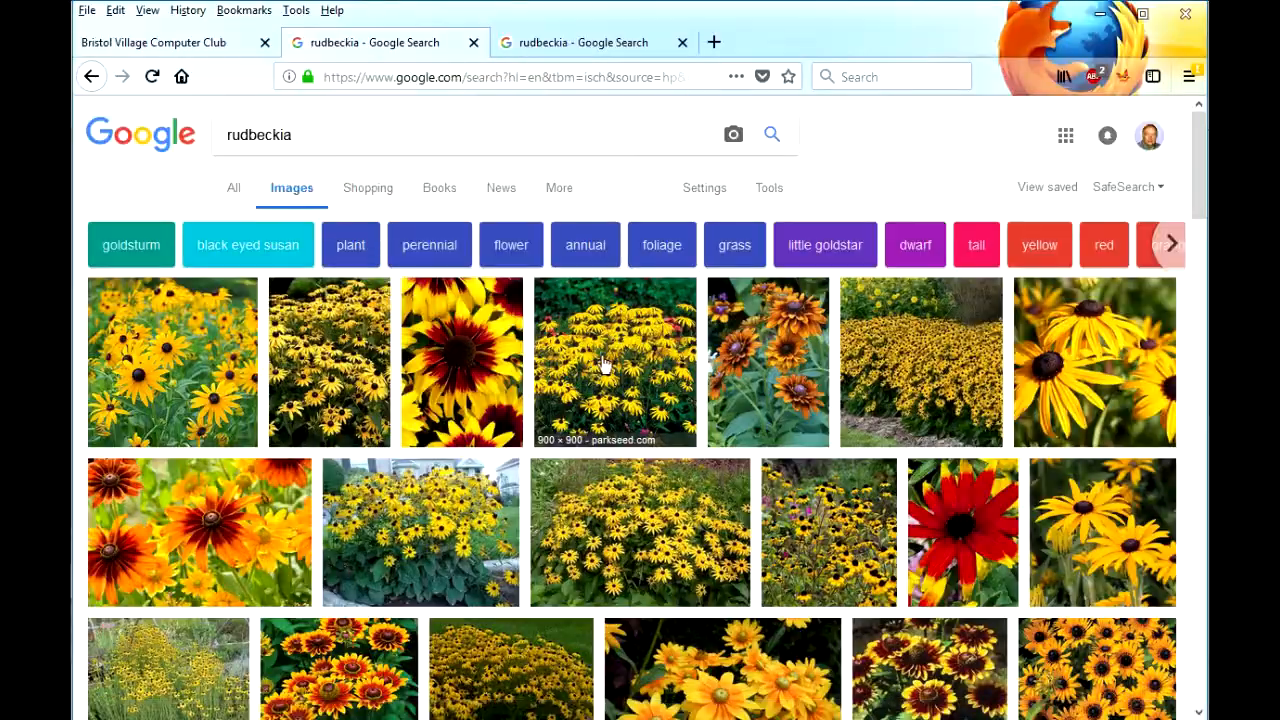
mouse_move(1198, 158)
mouse_down()
mouse_move(1203, 444)
mouse_move(1202, 160)
mouse_up()
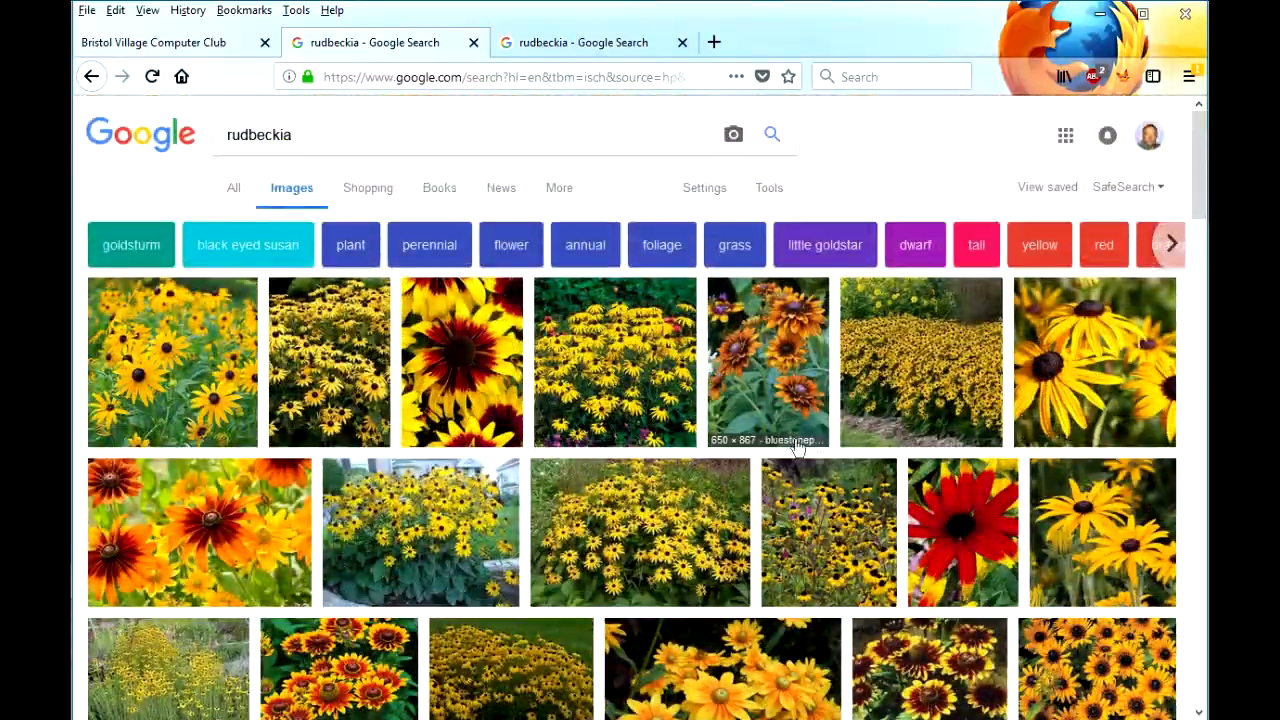
click(615, 365)
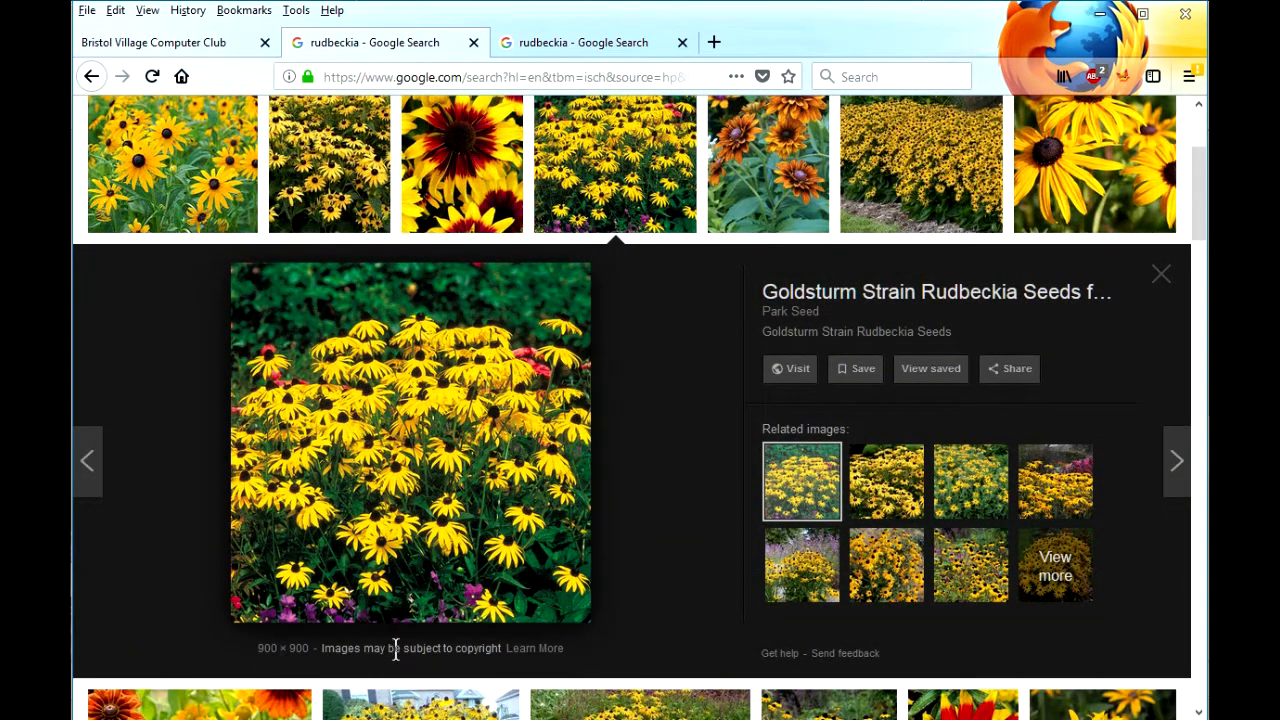
right_click(410, 413)
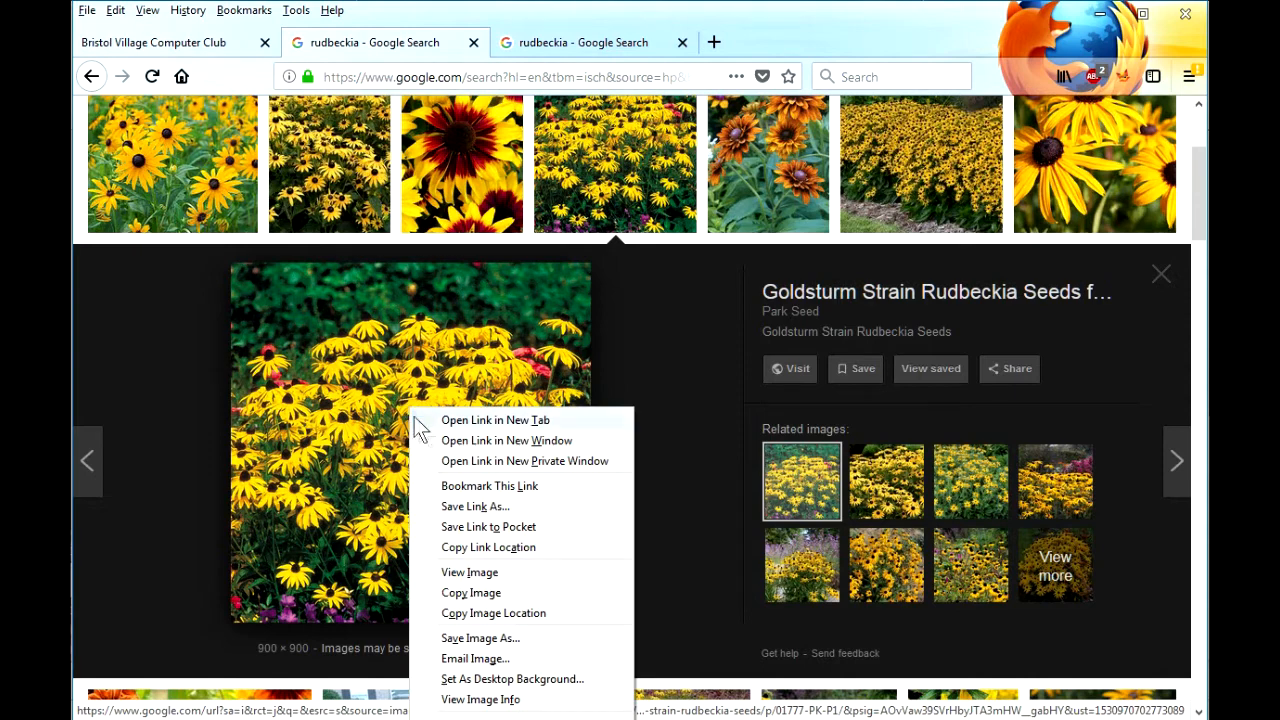
click(470, 593)
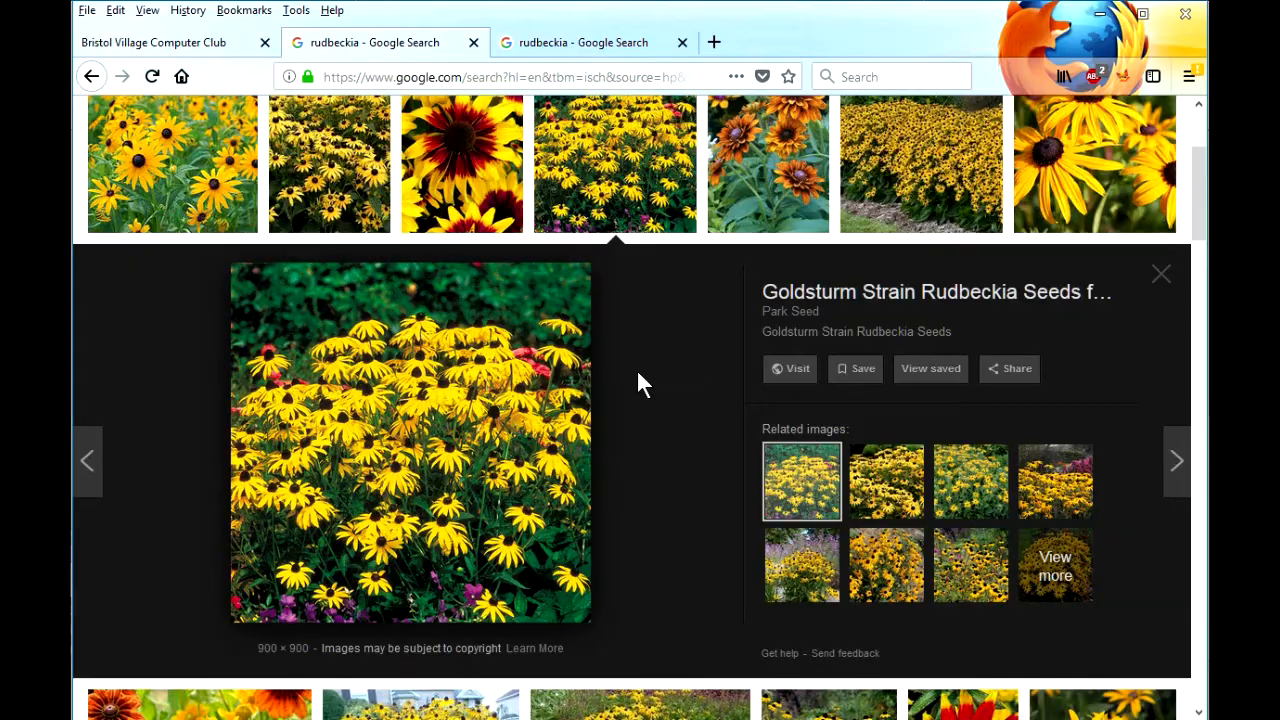
- Switch to LibreOffice Writer, paste the copied flower picture into the document and shrink it to about 3.18" square
key(alt+Tab)
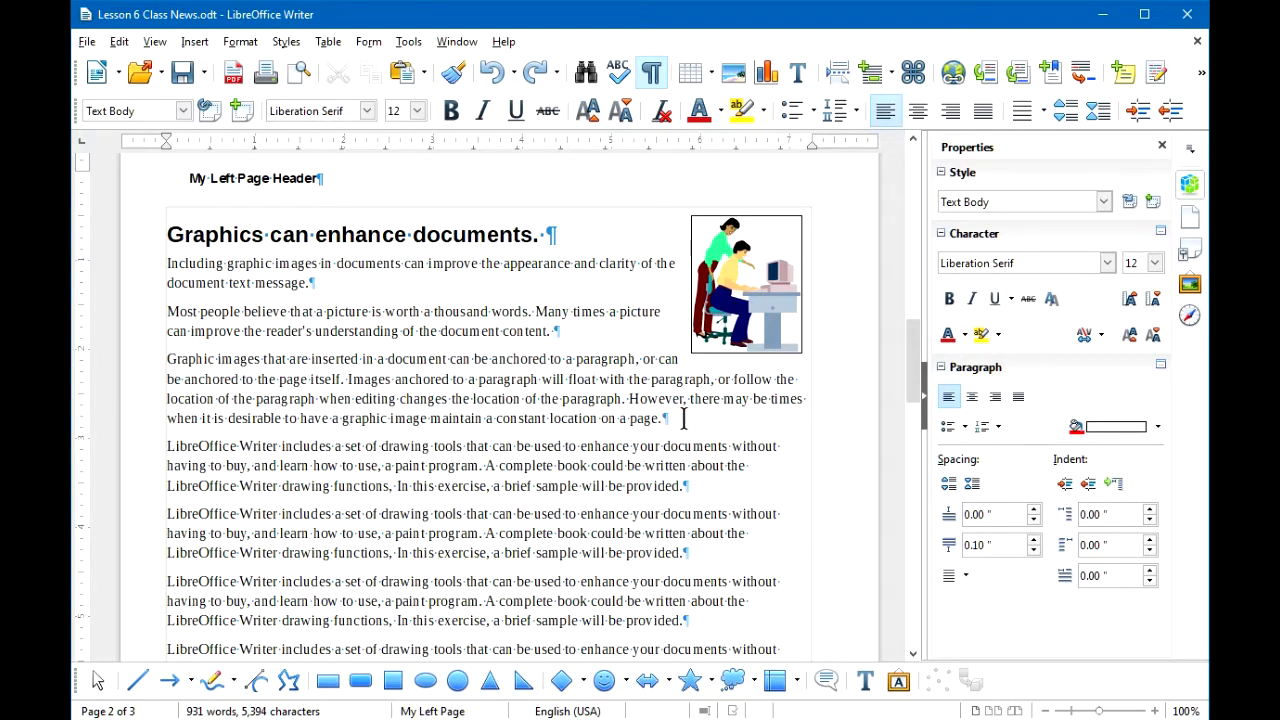
click(119, 42)
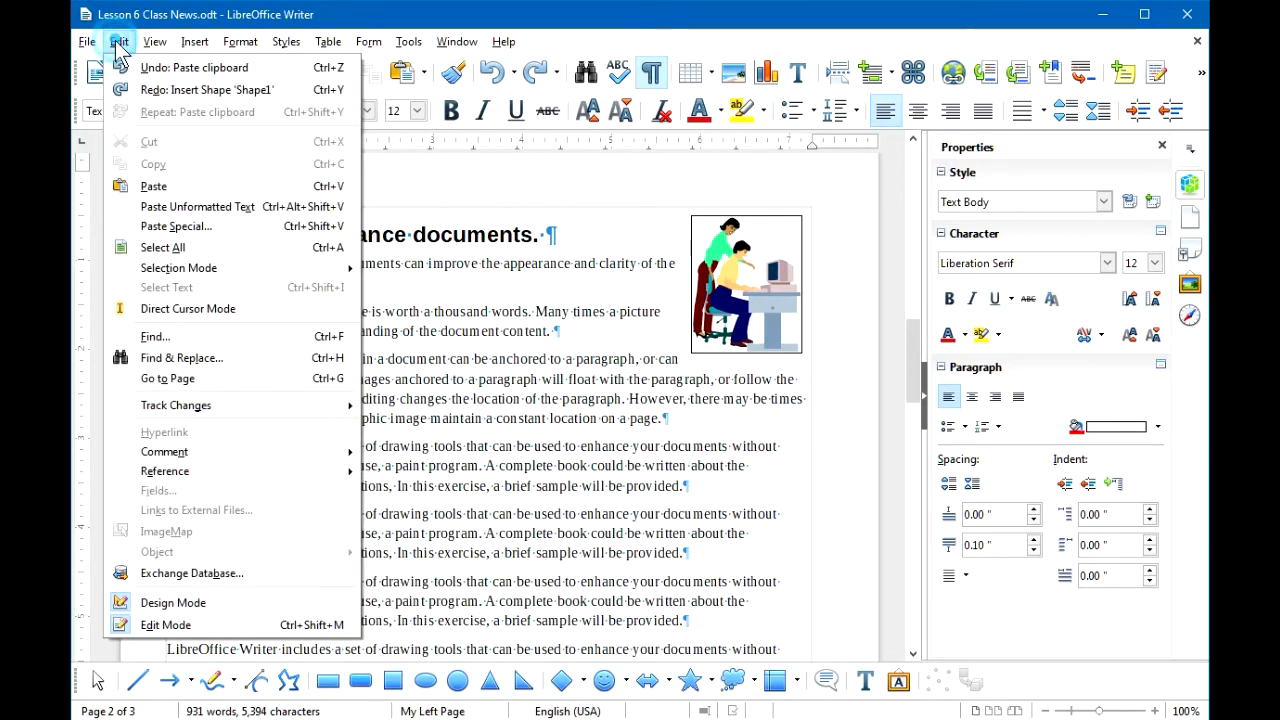
click(154, 186)
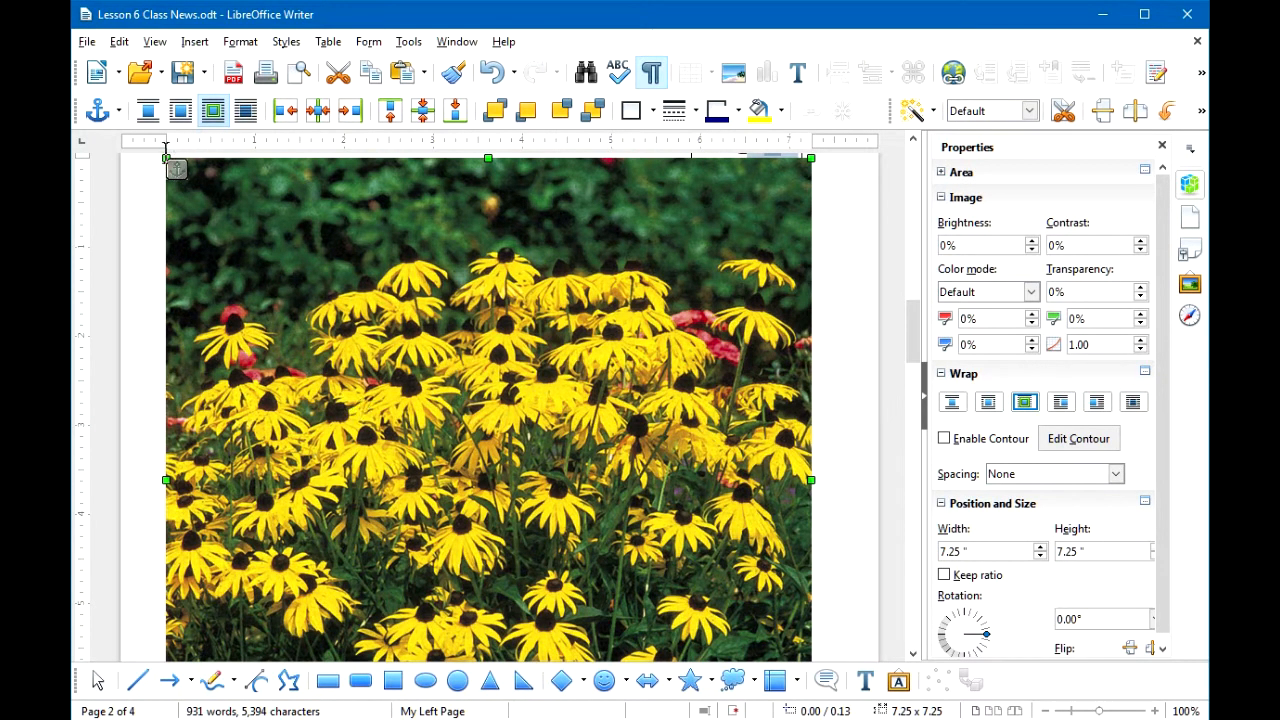
drag(166, 160, 528, 514)
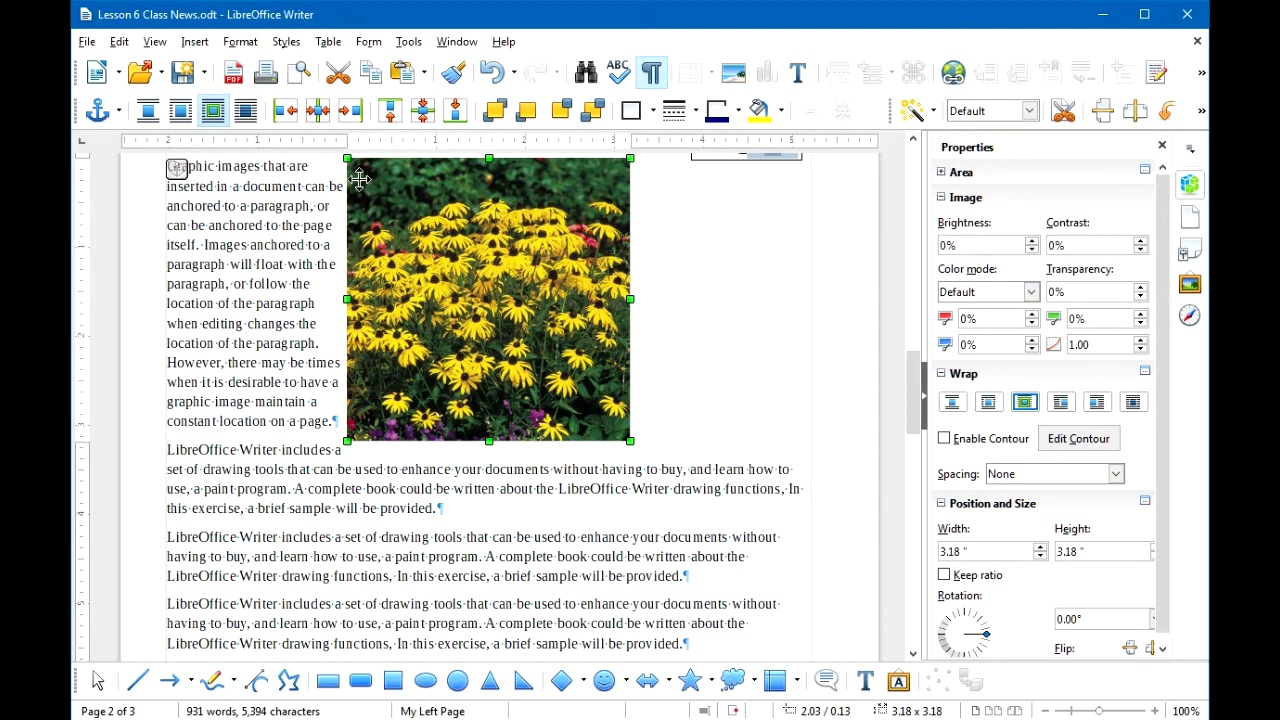
- Set the flower image's width to 1.5" with the ratio kept and position it horizontally right in the paragraph area
double_click(479, 270)
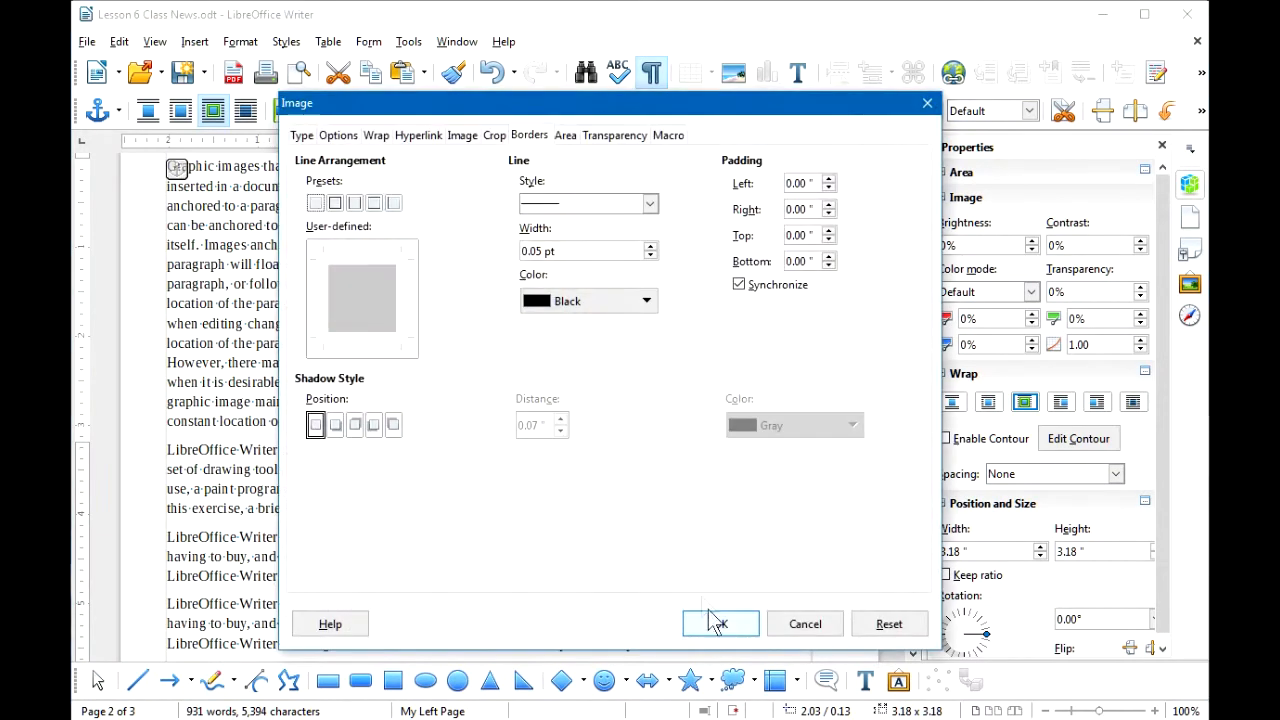
click(301, 135)
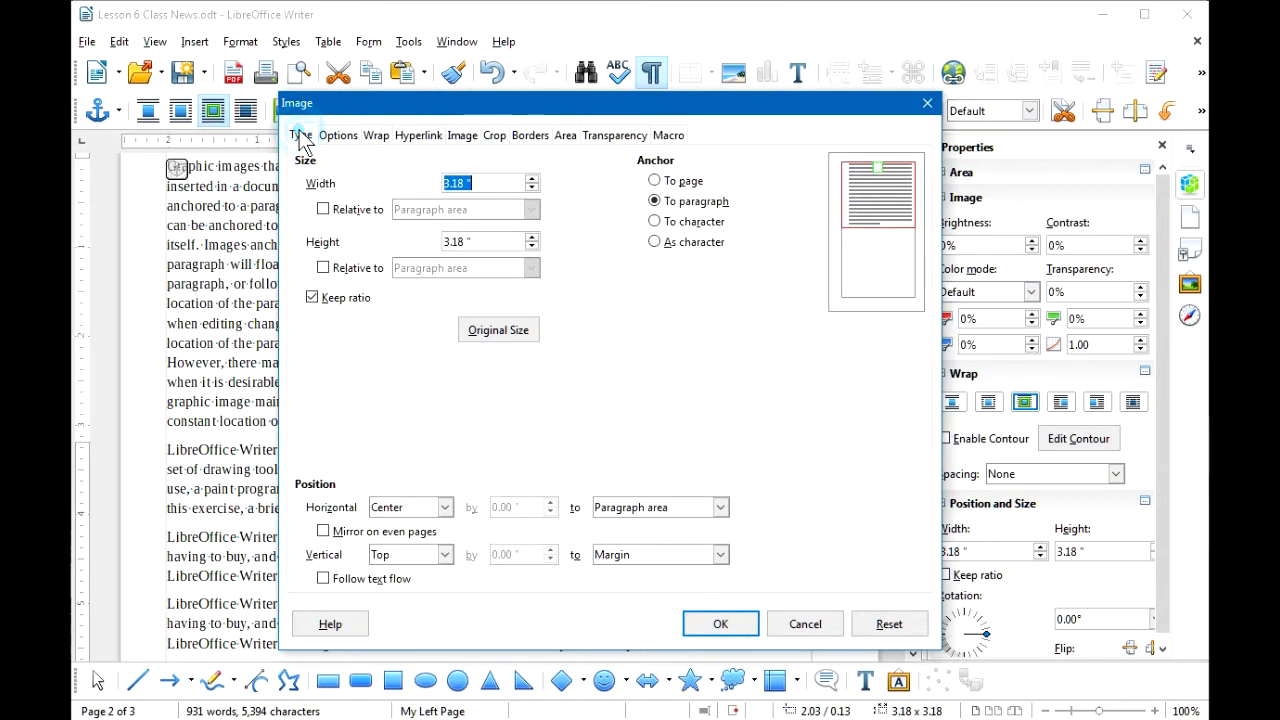
drag(499, 182, 434, 181)
text(1.5)
click(445, 508)
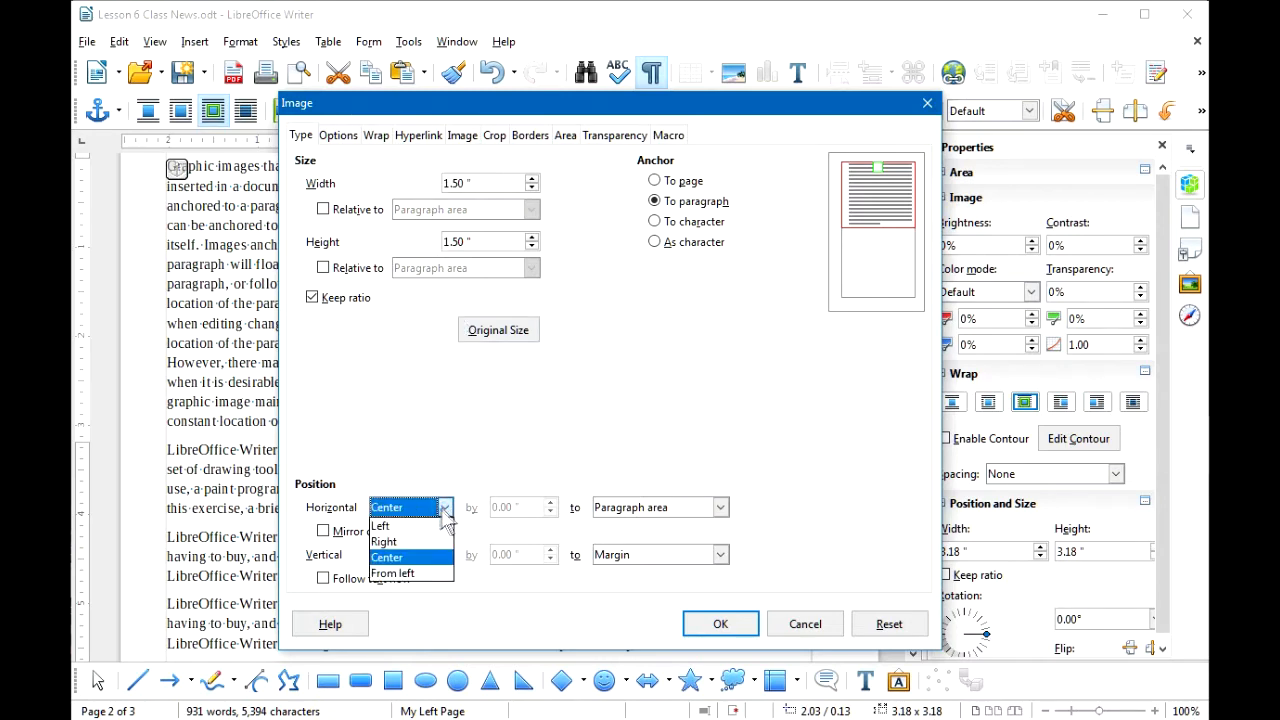
click(414, 546)
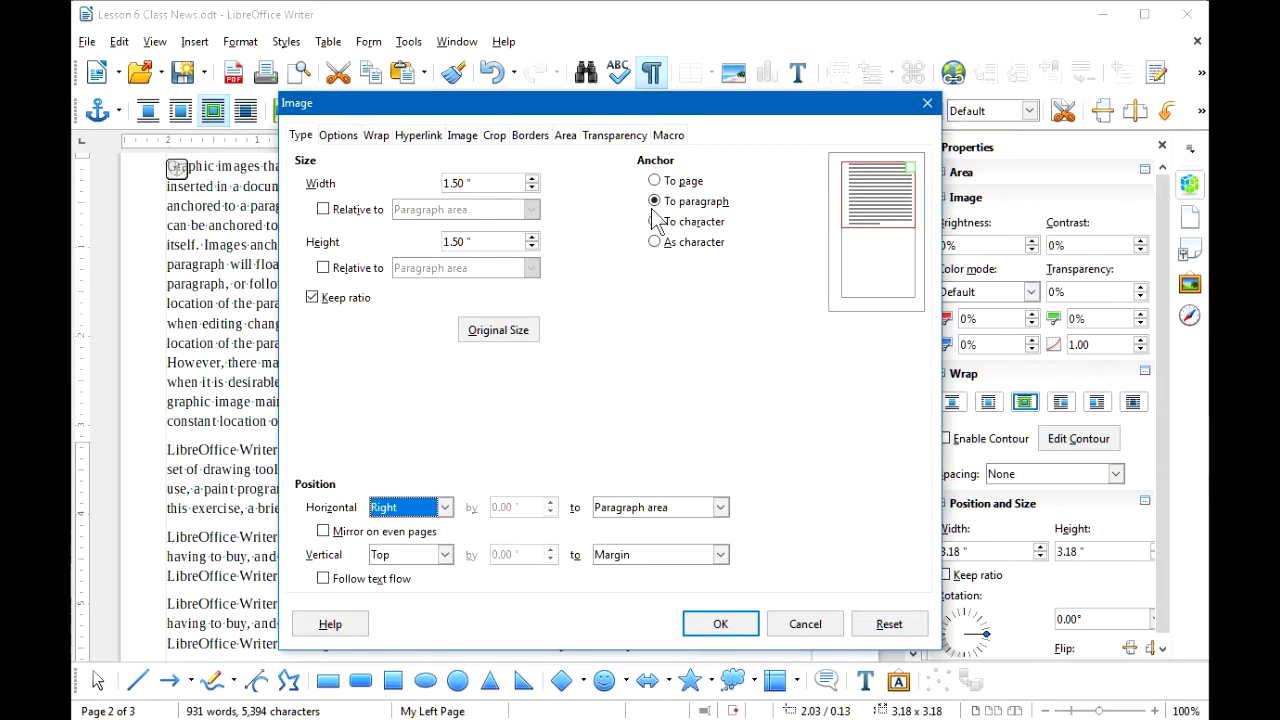
- Set the flower image's text wrap to Before with 0.10" spacing on all four sides
click(377, 136)
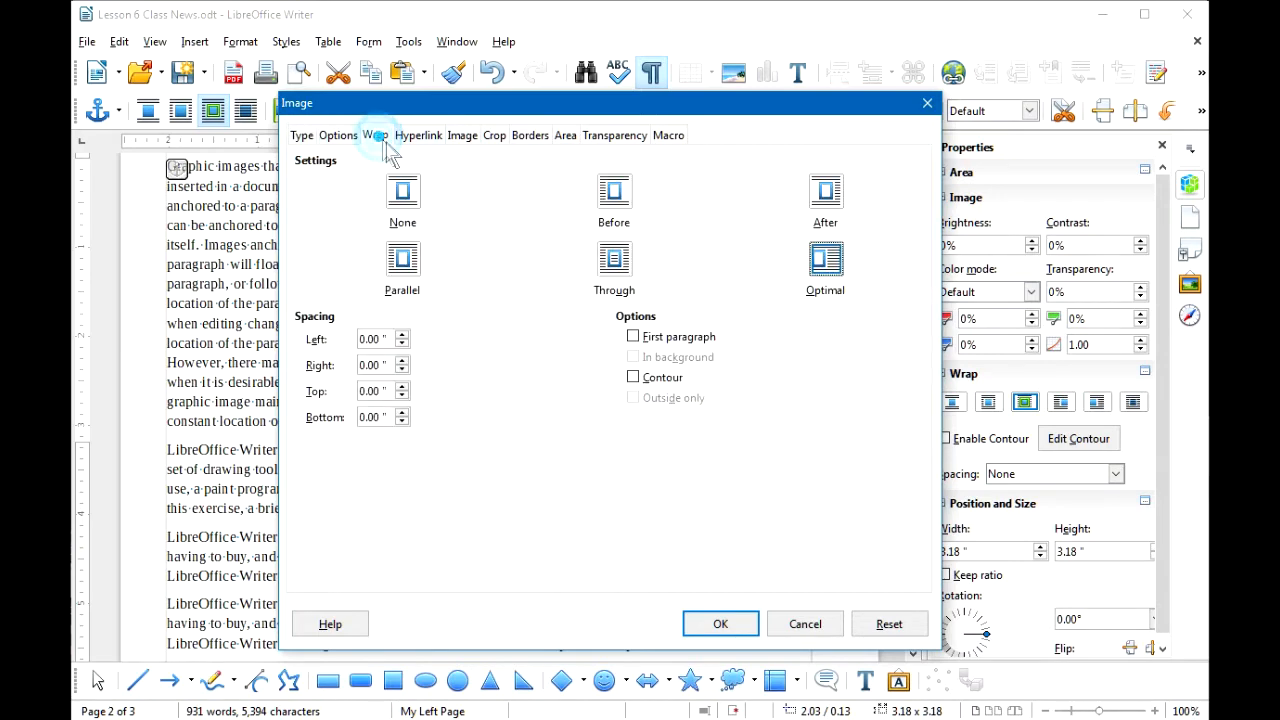
click(613, 195)
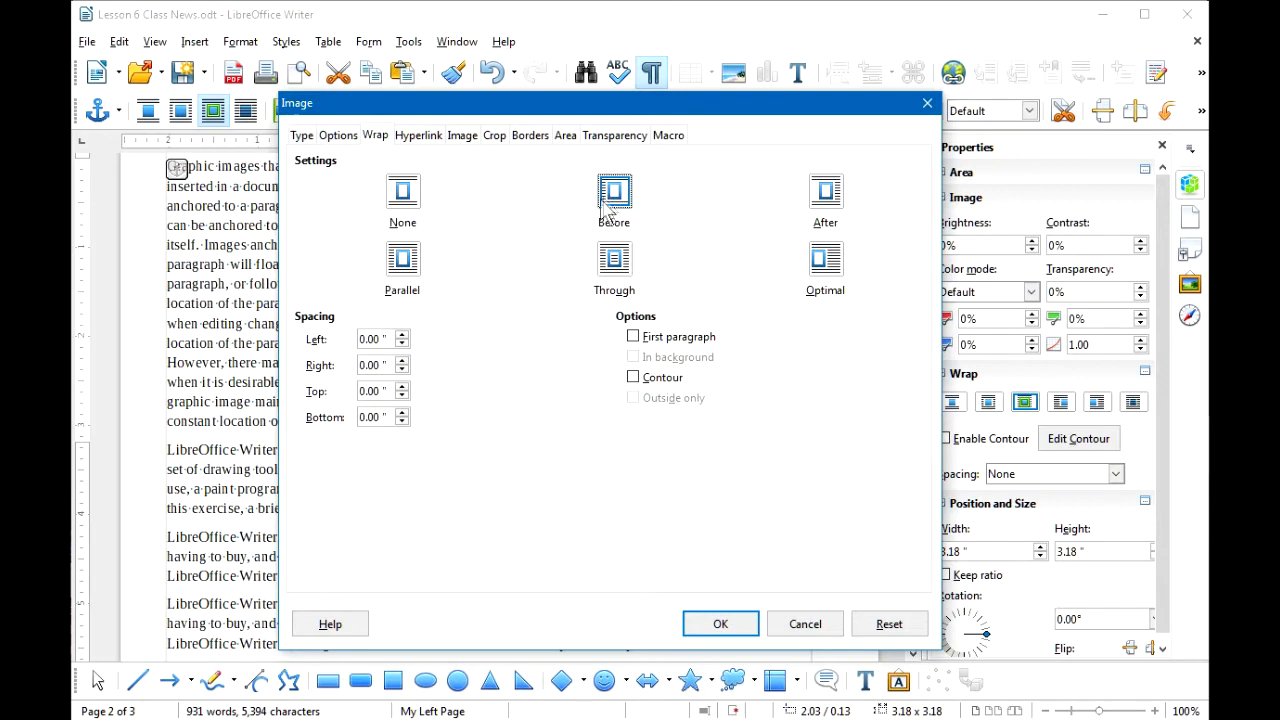
click(401, 336)
click(401, 361)
click(401, 387)
click(401, 413)
- Give the flower image a thin black box border with 0.14" padding and a gray lower-right shadow, and apply the image settings
click(527, 136)
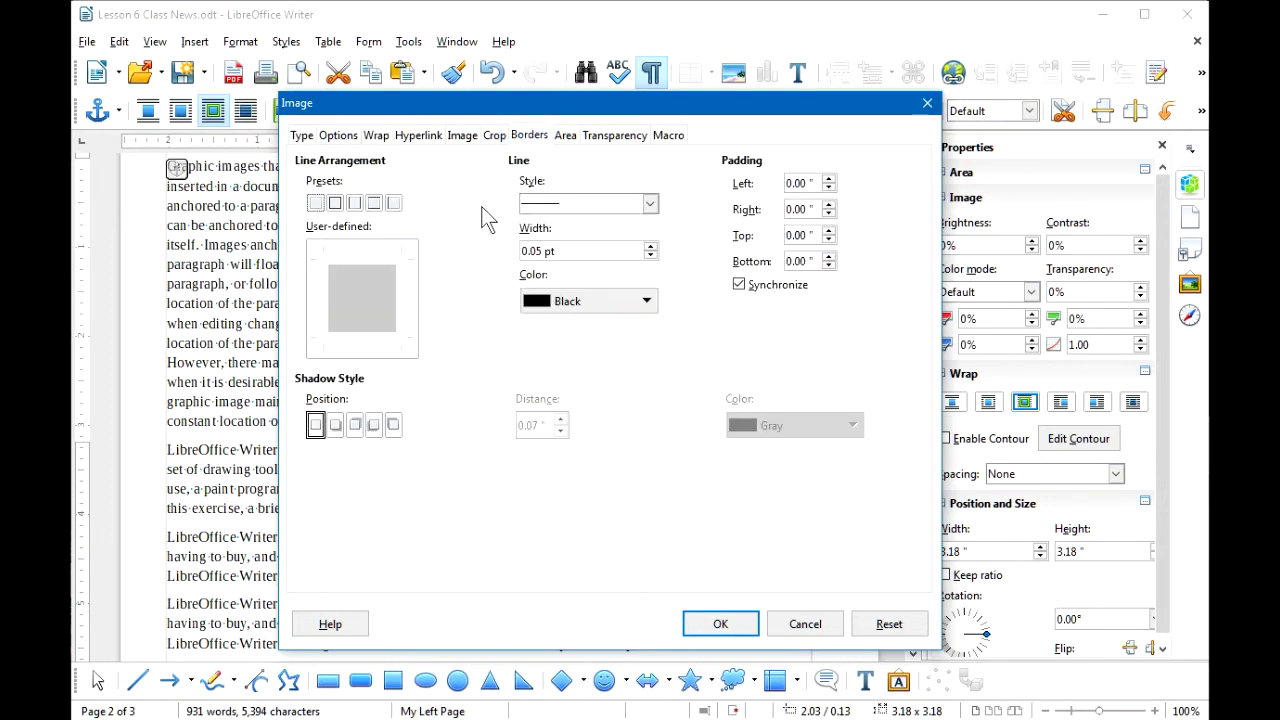
click(335, 203)
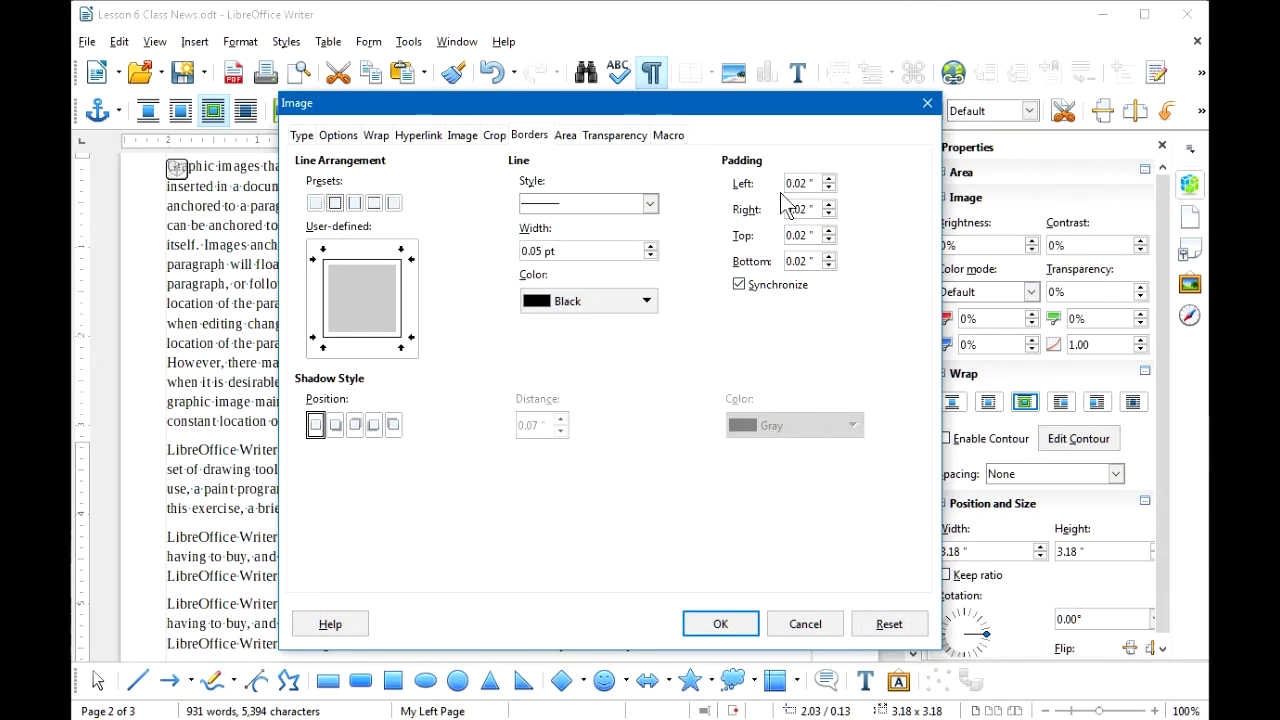
click(829, 183)
click(829, 183)
click(829, 183)
click(829, 183)
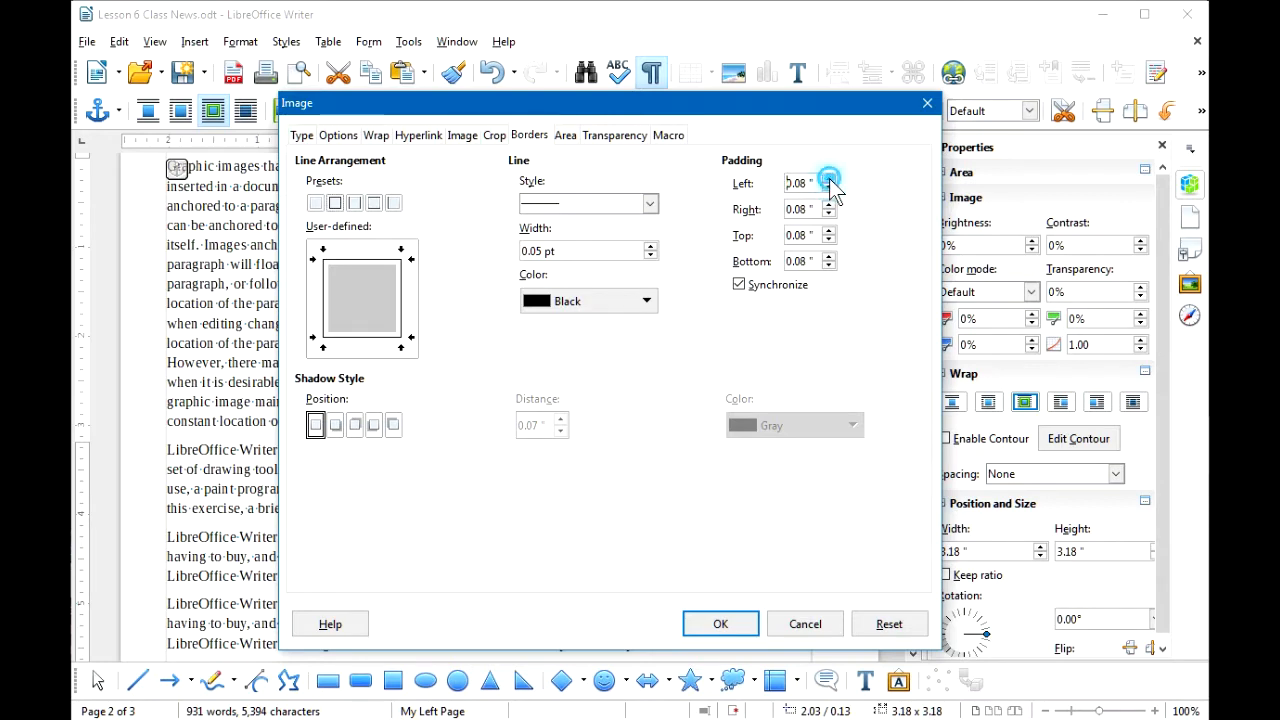
click(829, 183)
click(829, 183)
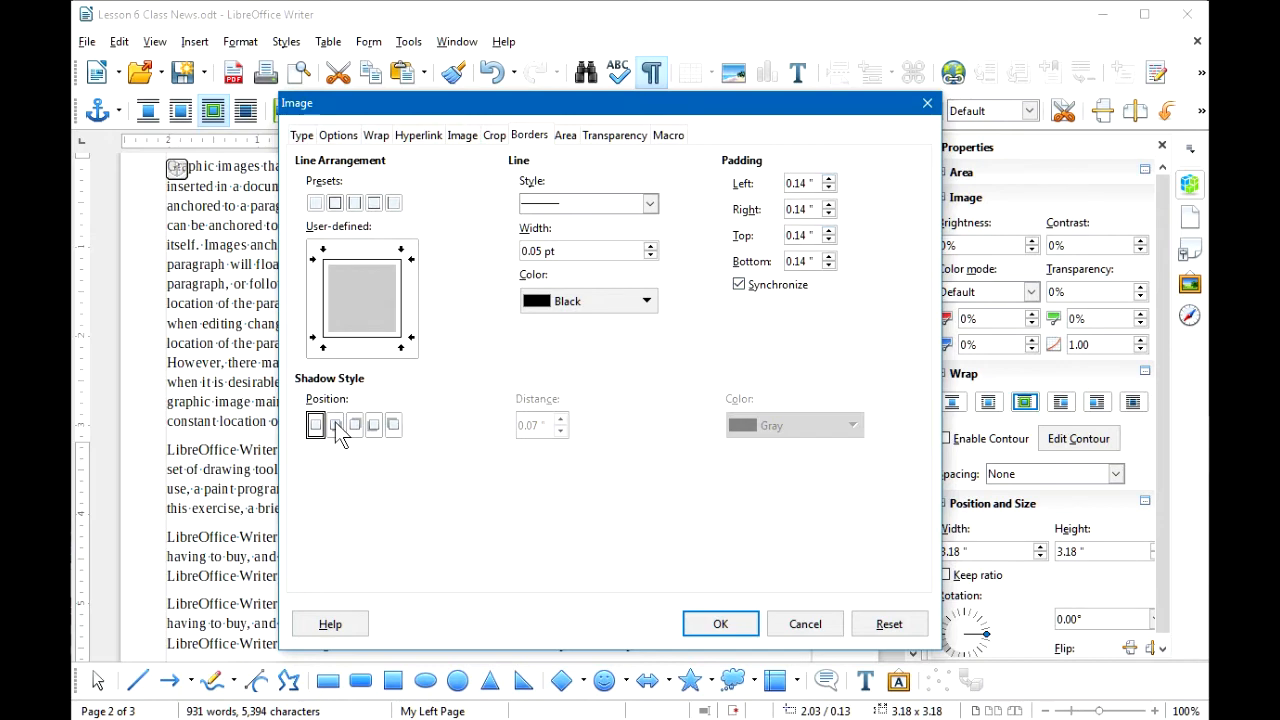
click(336, 425)
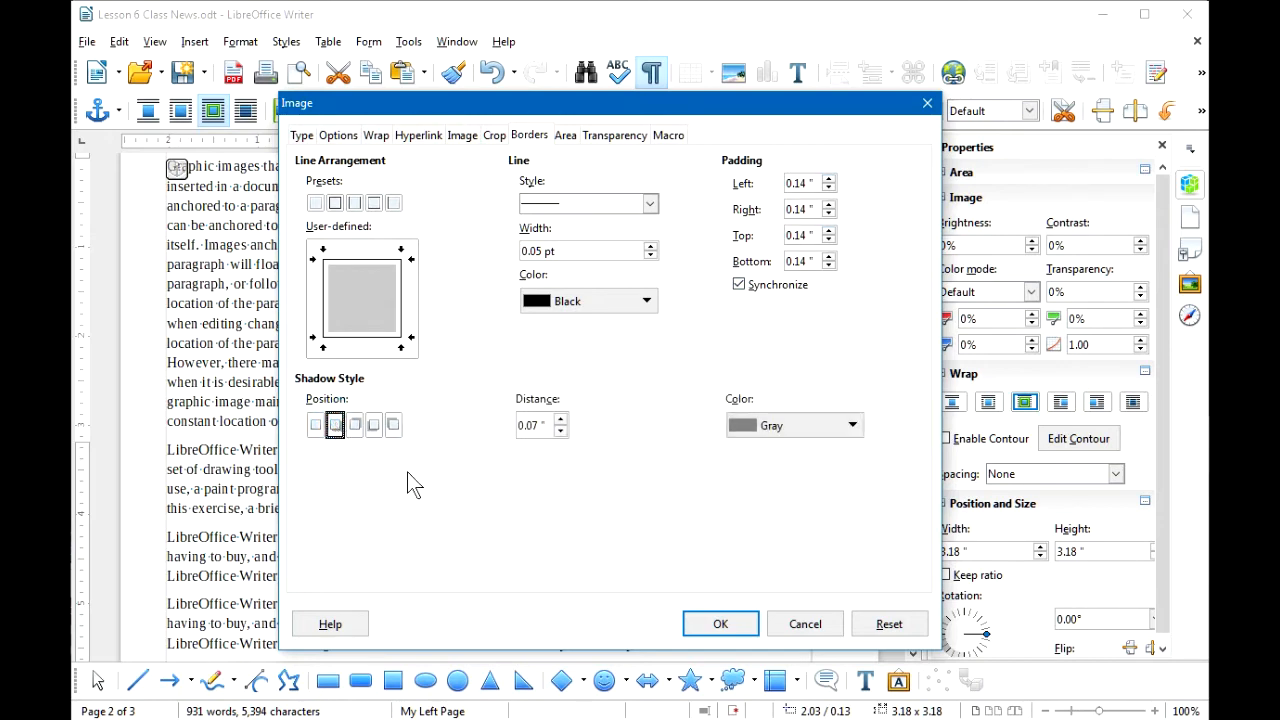
click(713, 621)
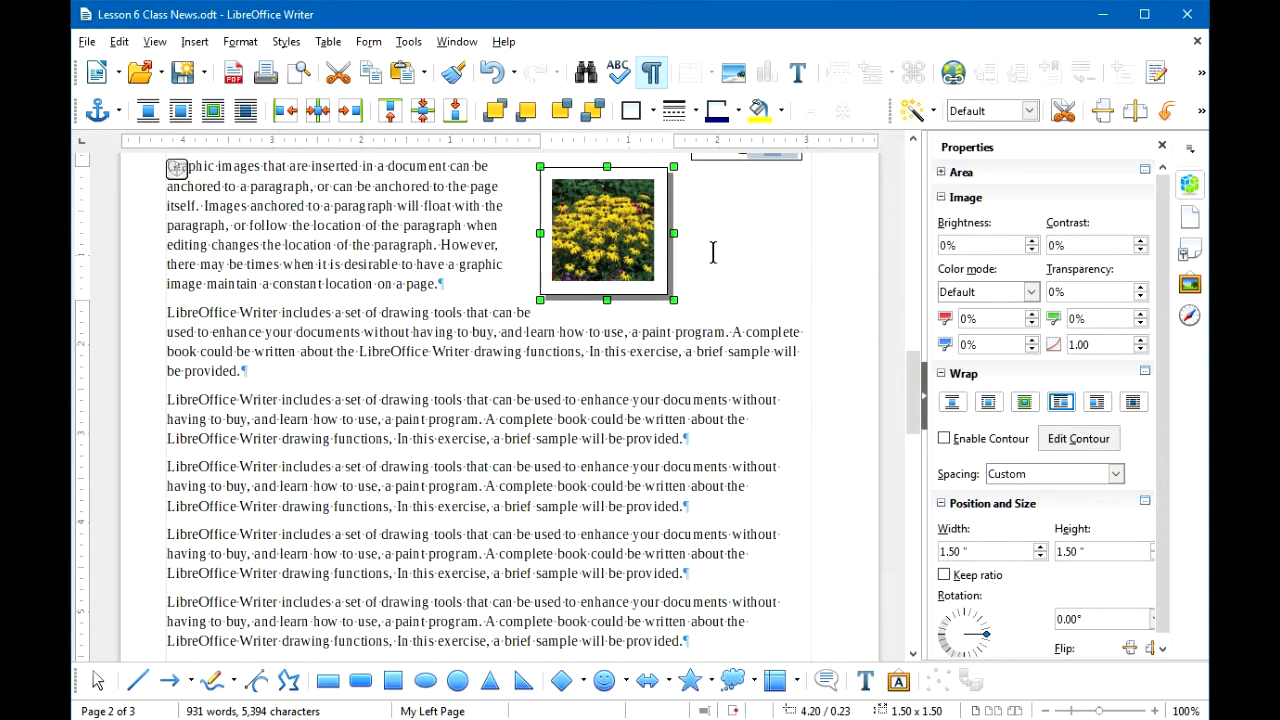
- Insert an empty paragraph after the paragraph ending "understanding of the document content." to move the flower image below the first picture
drag(909, 368, 910, 338)
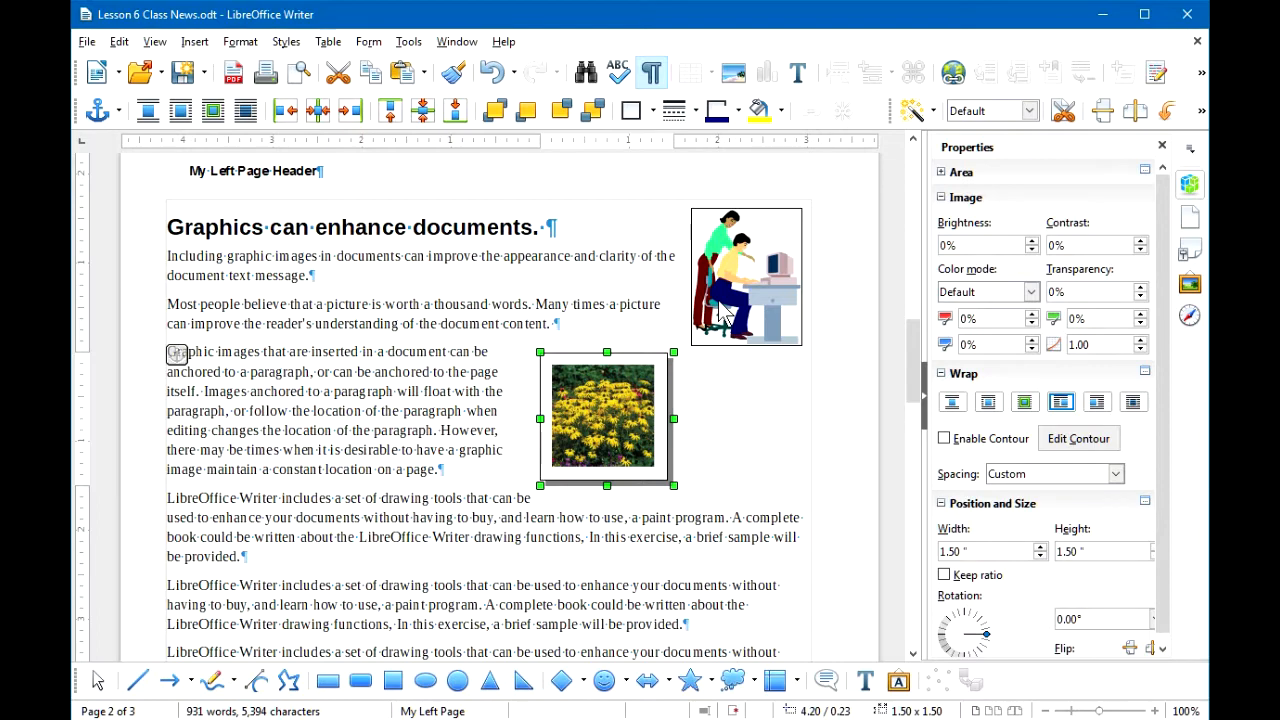
click(572, 328)
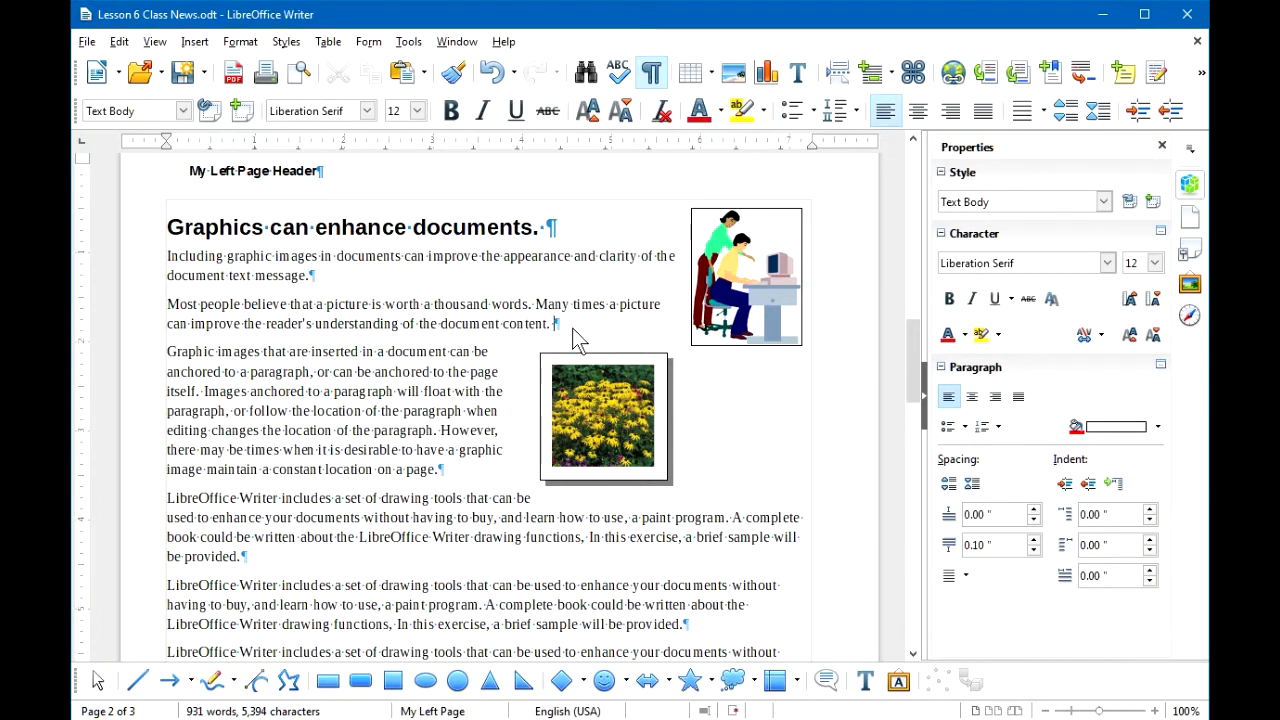
key(Return)
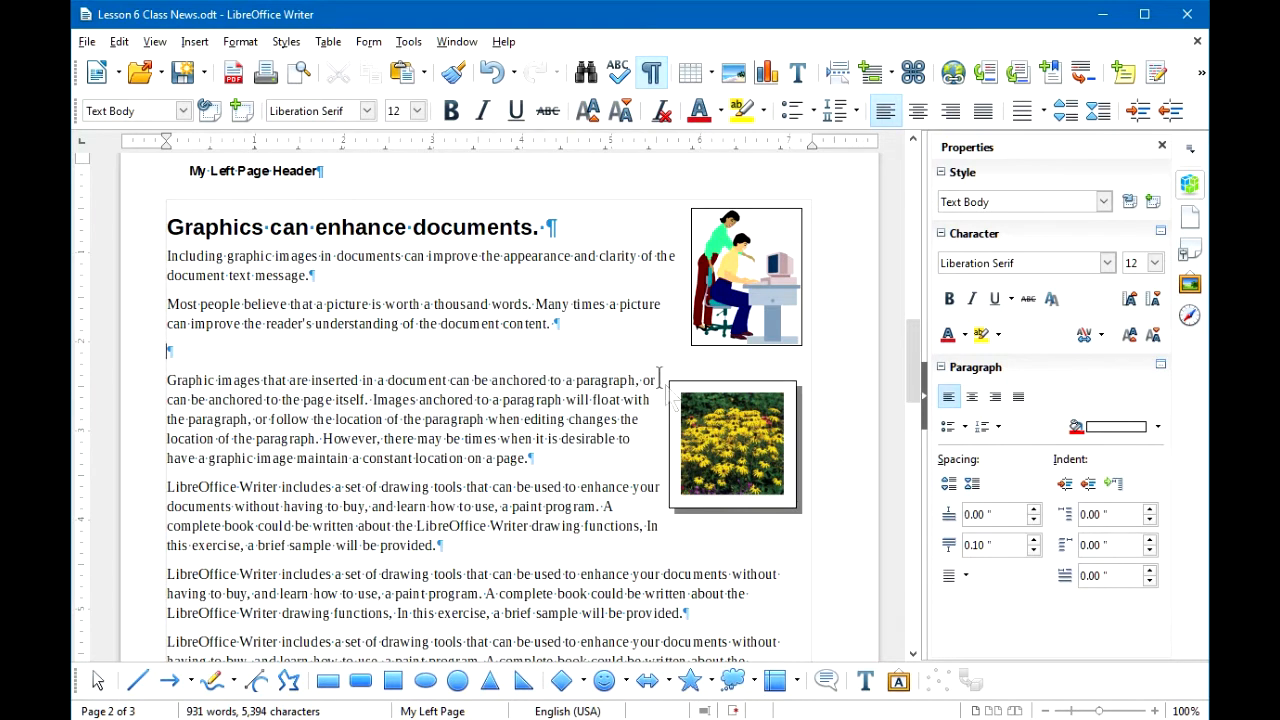
click(705, 446)
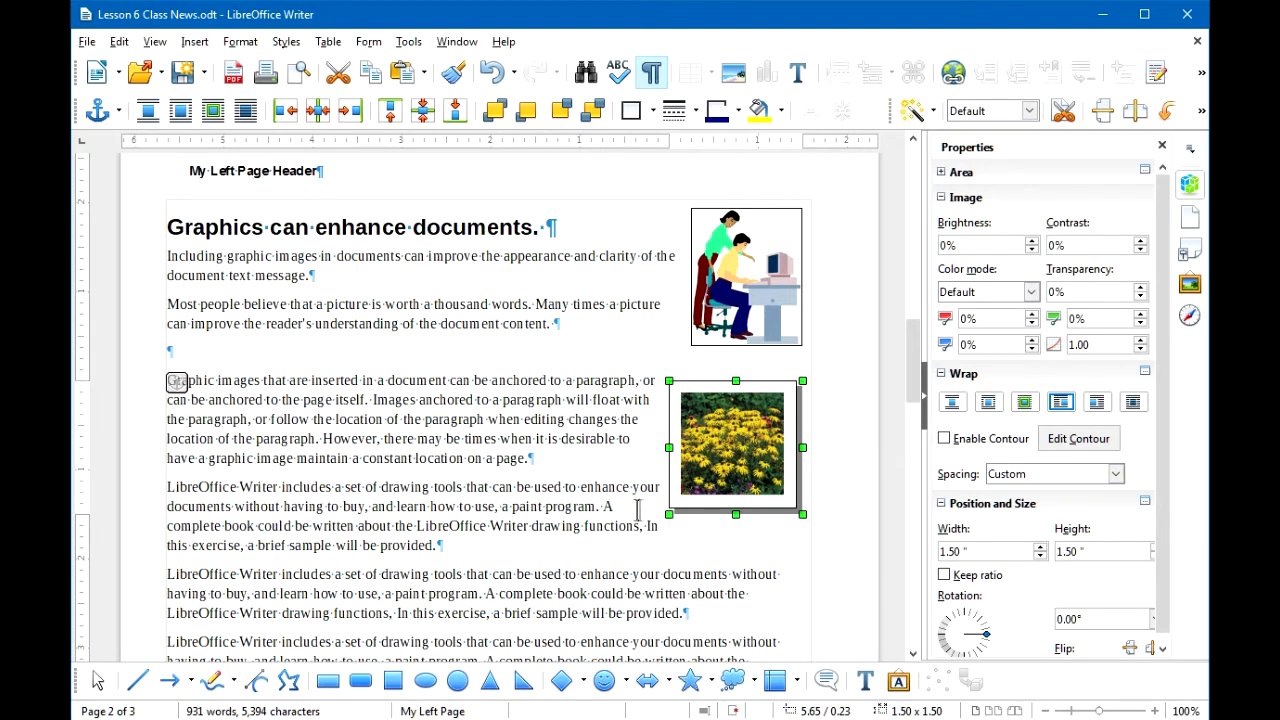
click(588, 545)
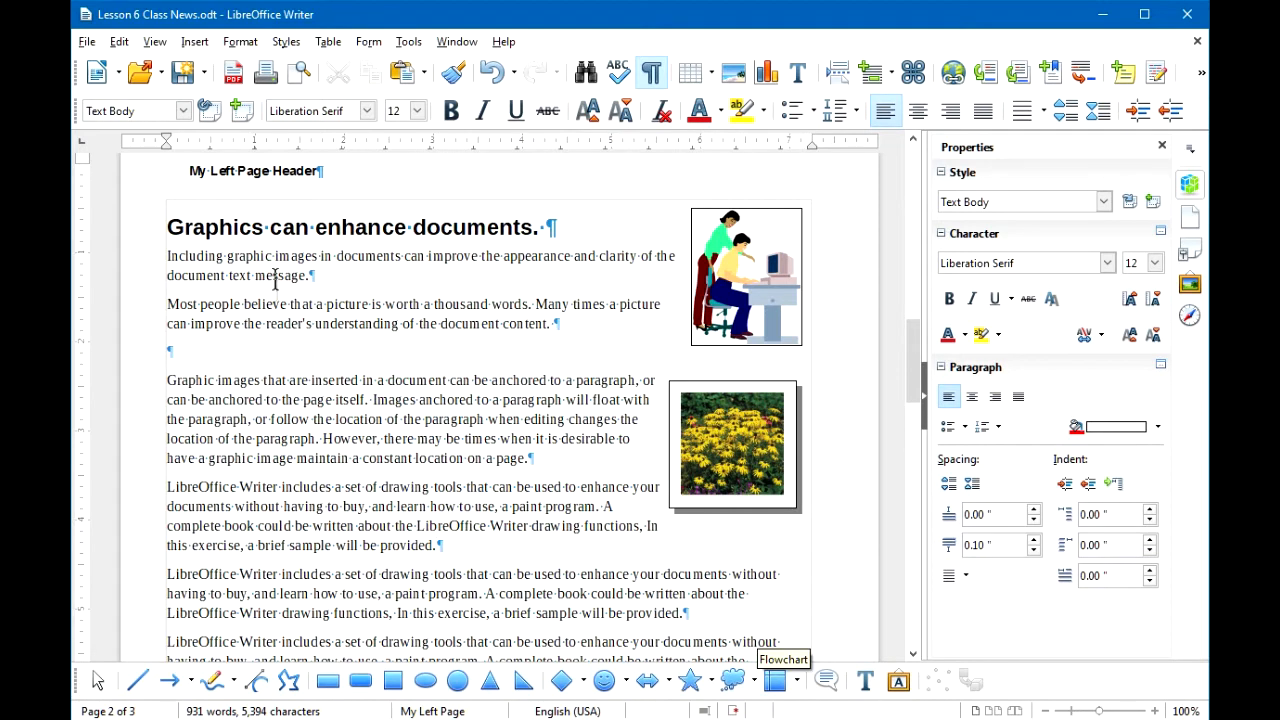
click(155, 42)
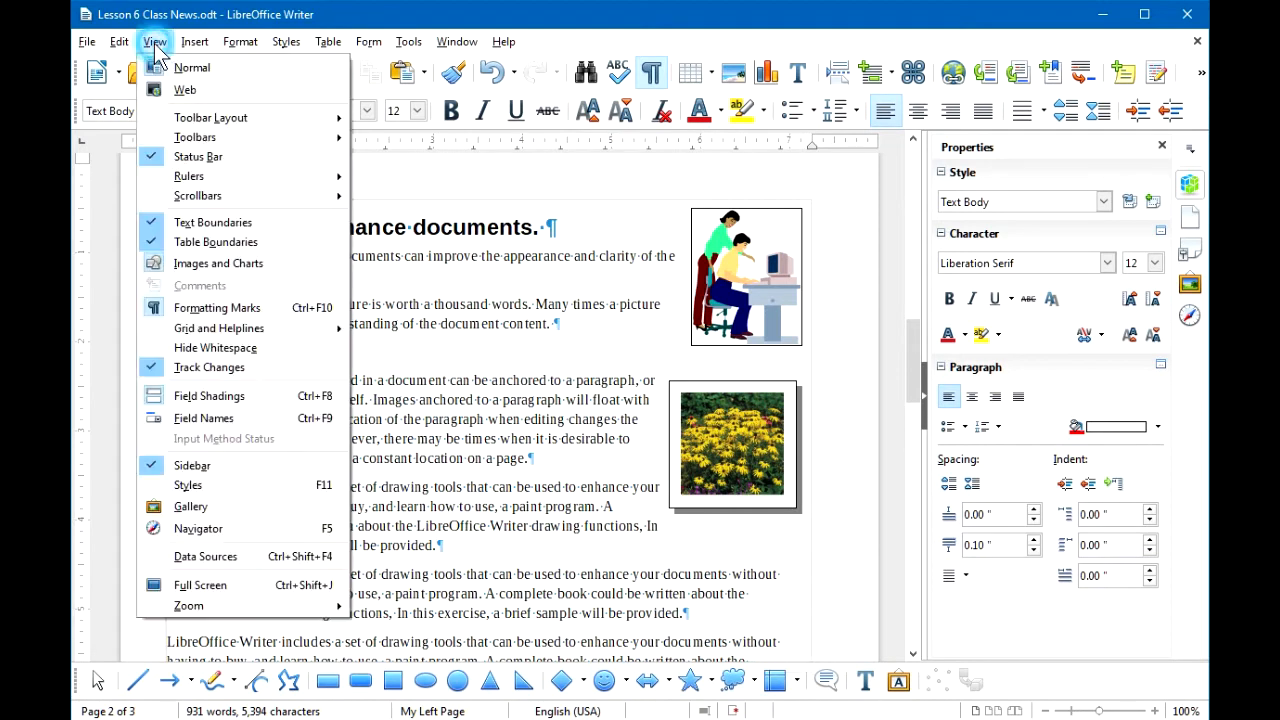
mouse_move(221, 140)
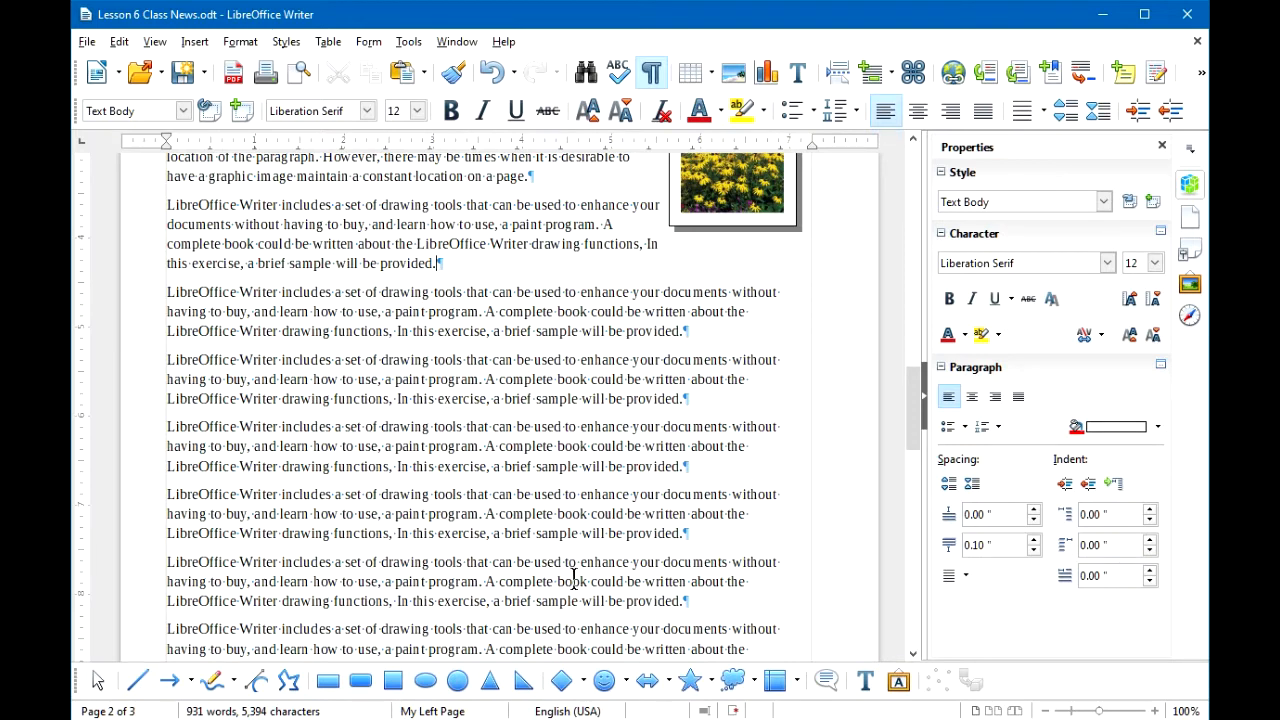
- Draw a smiley face shape about 2.07" wide and 1.86" high over the repeated body paragraphs below the flower image
click(625, 680)
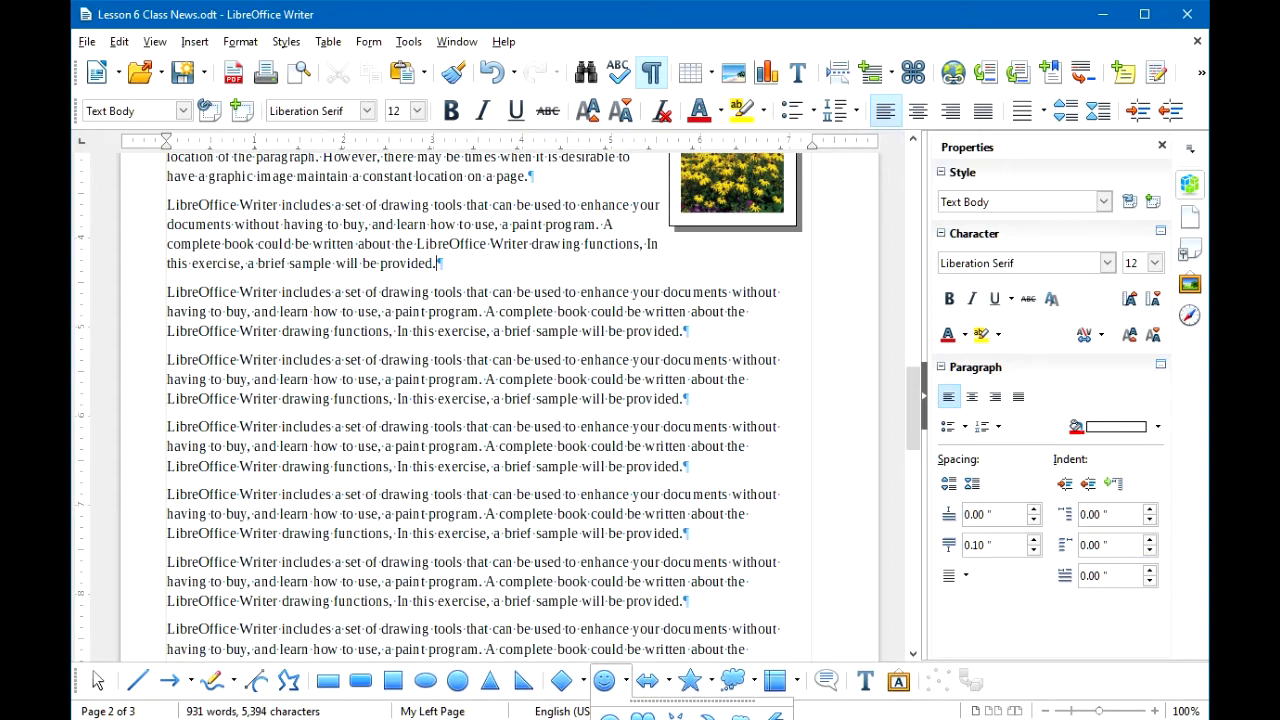
click(611, 717)
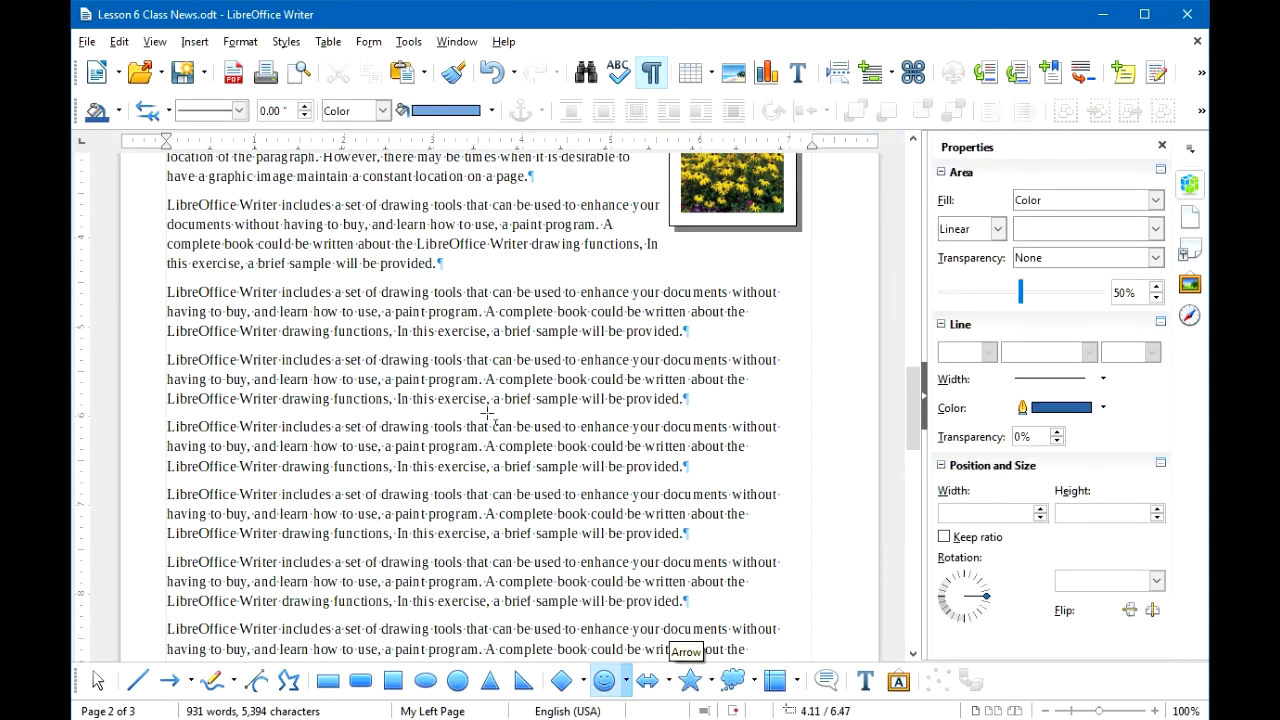
drag(472, 352, 660, 520)
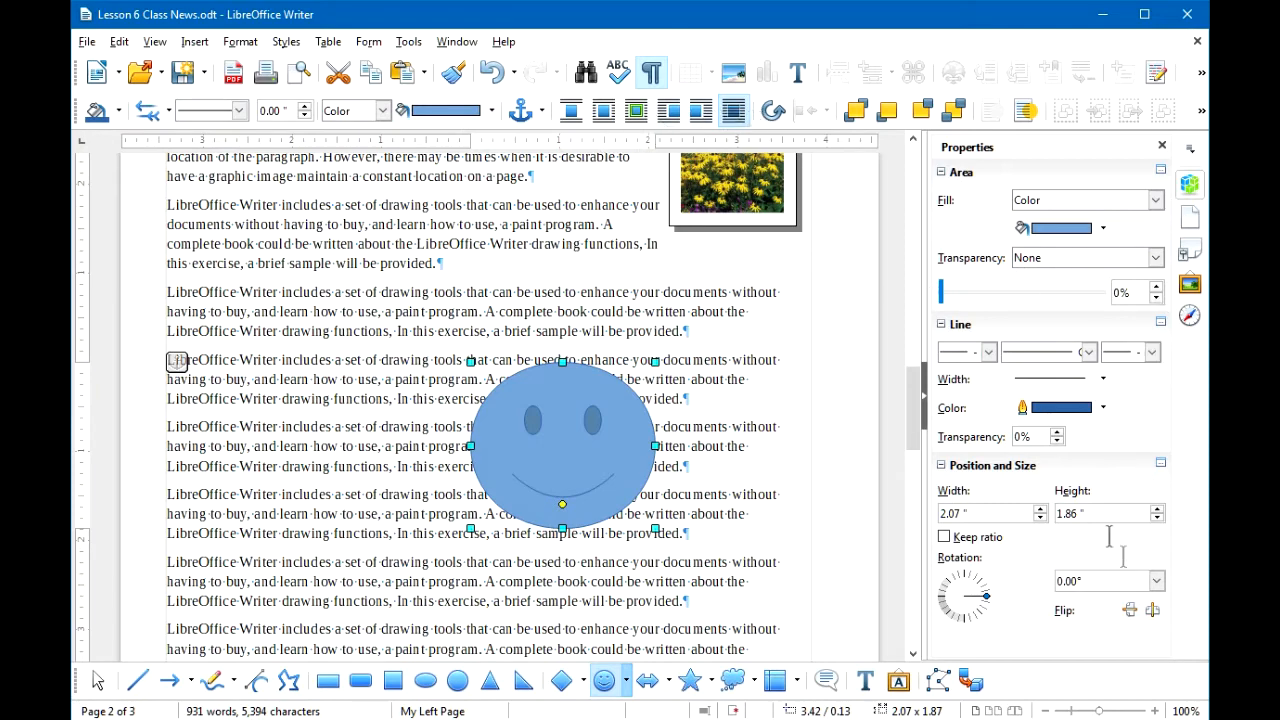
click(1190, 186)
click(1190, 186)
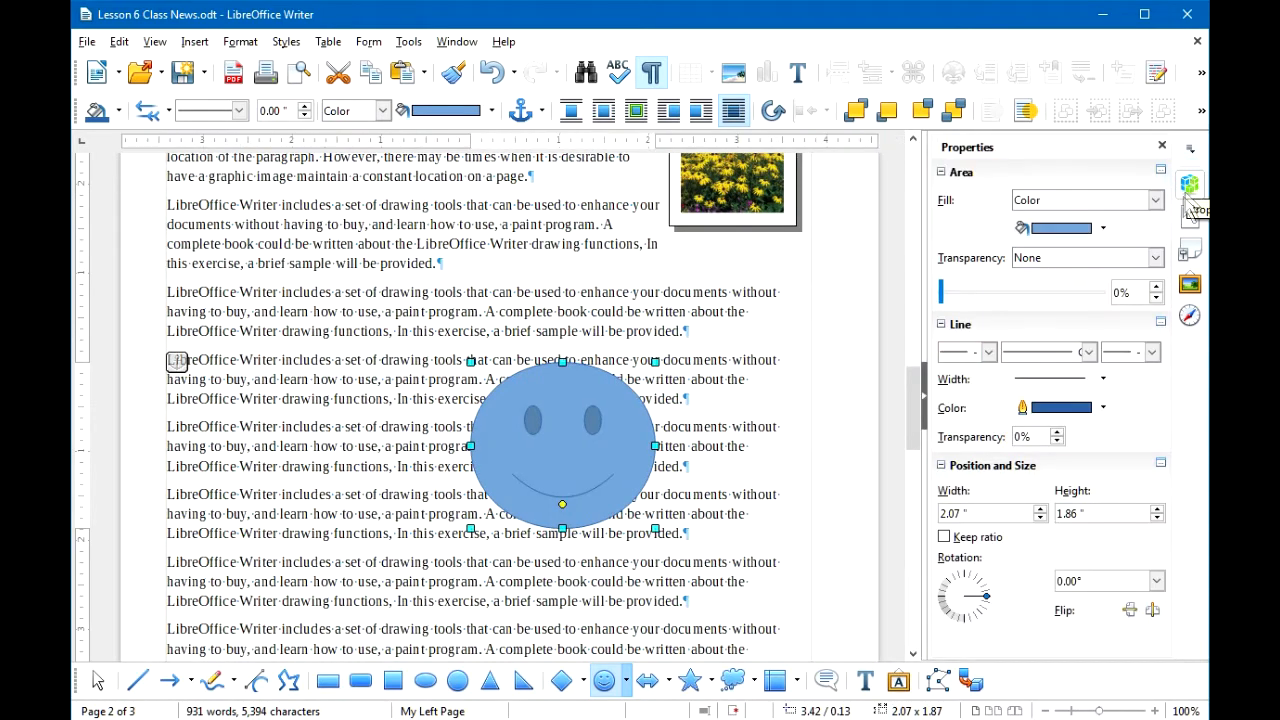
click(1195, 256)
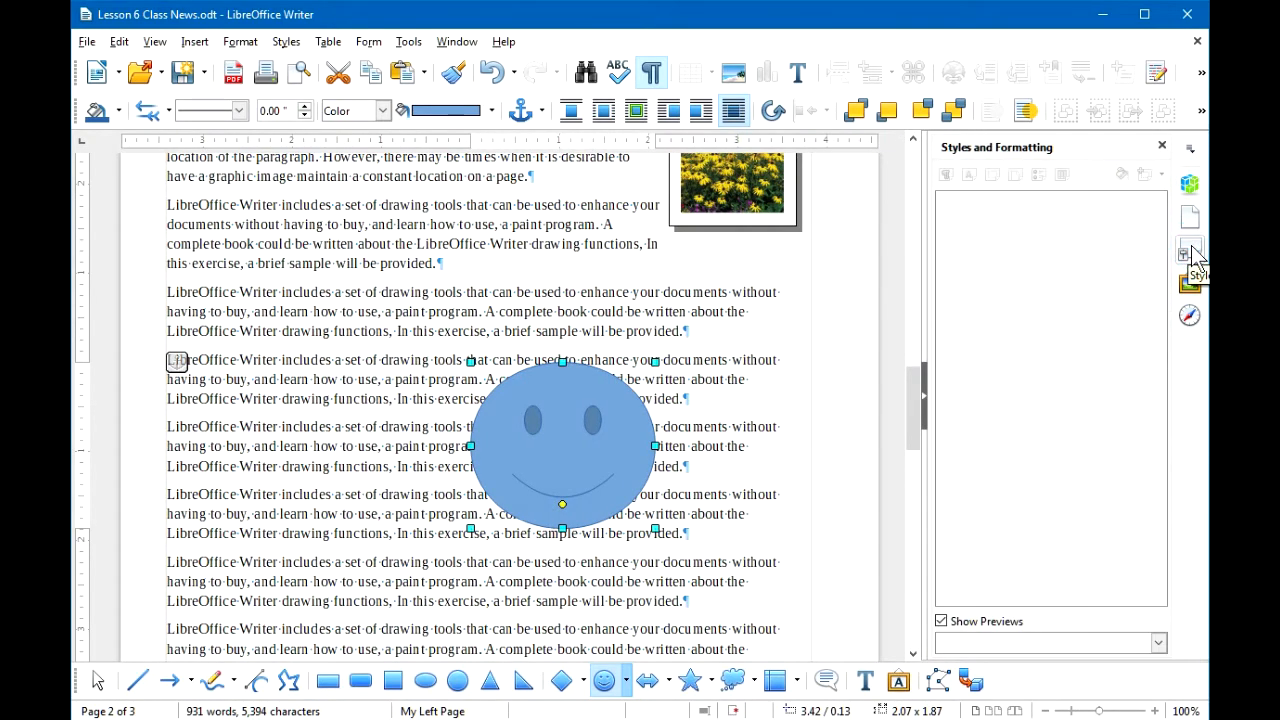
click(1193, 192)
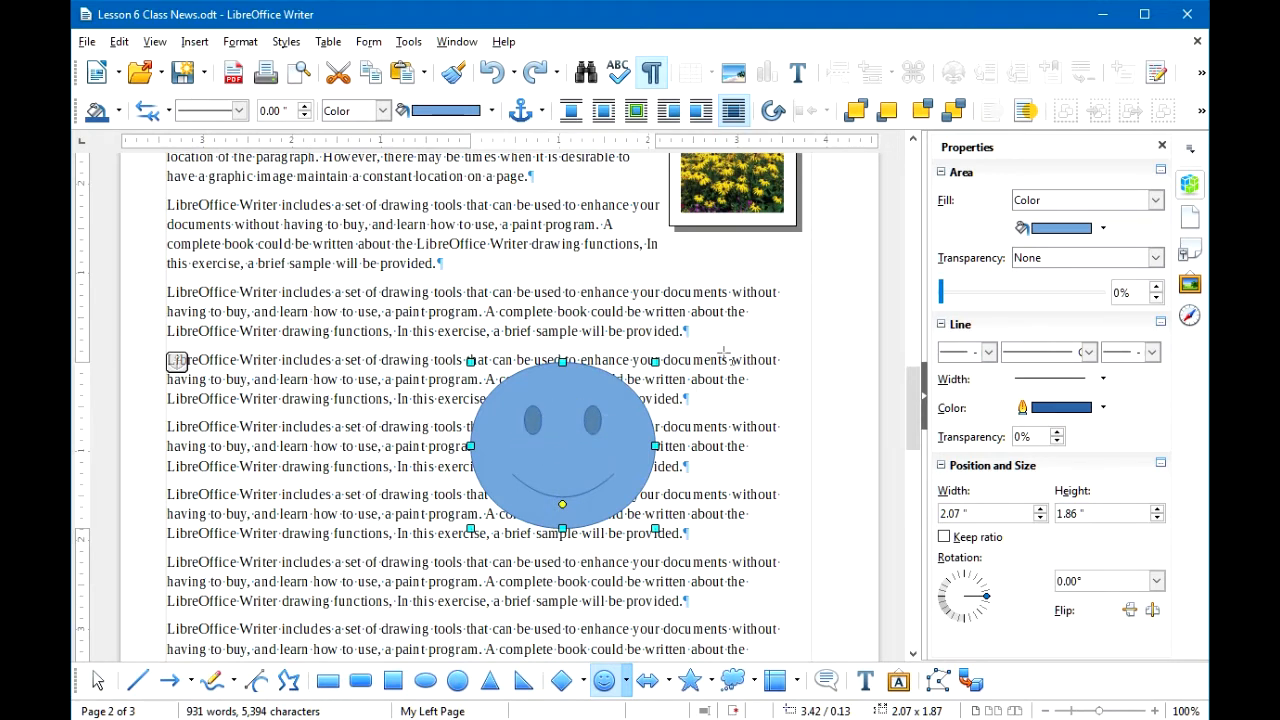
- Fill the smiley face shape with yellow and set its line color to black
click(1104, 229)
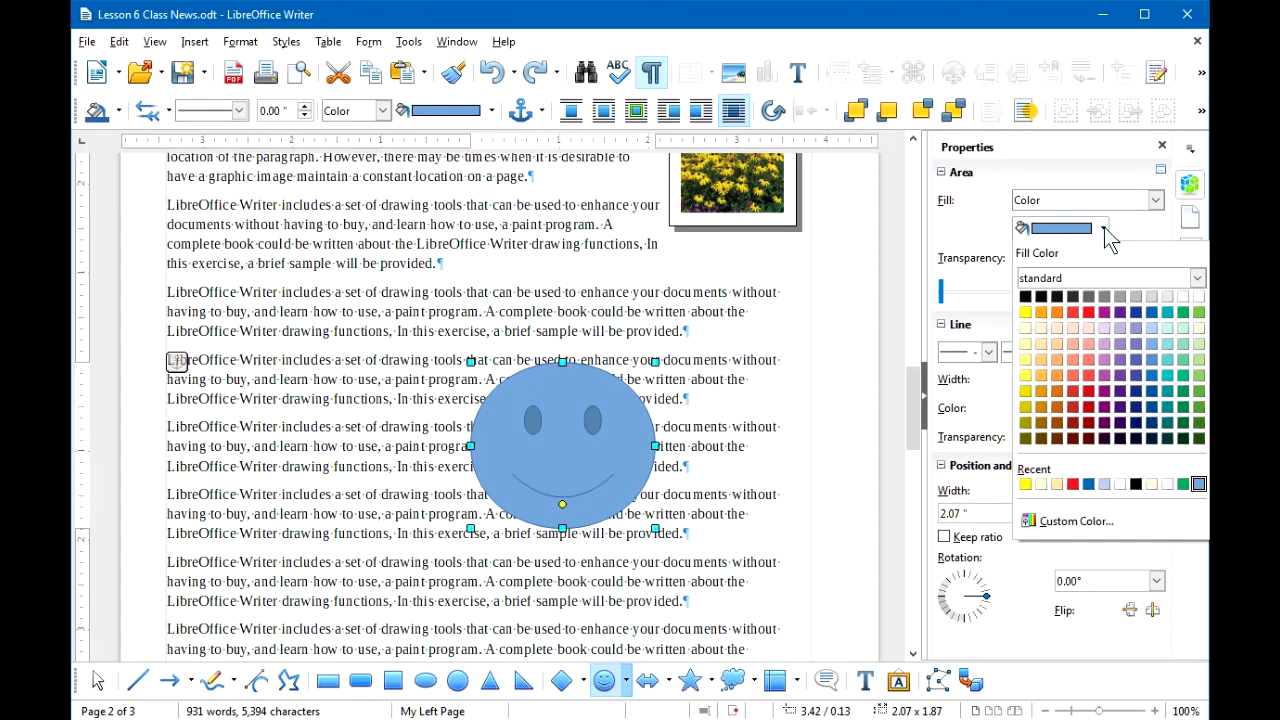
click(1025, 312)
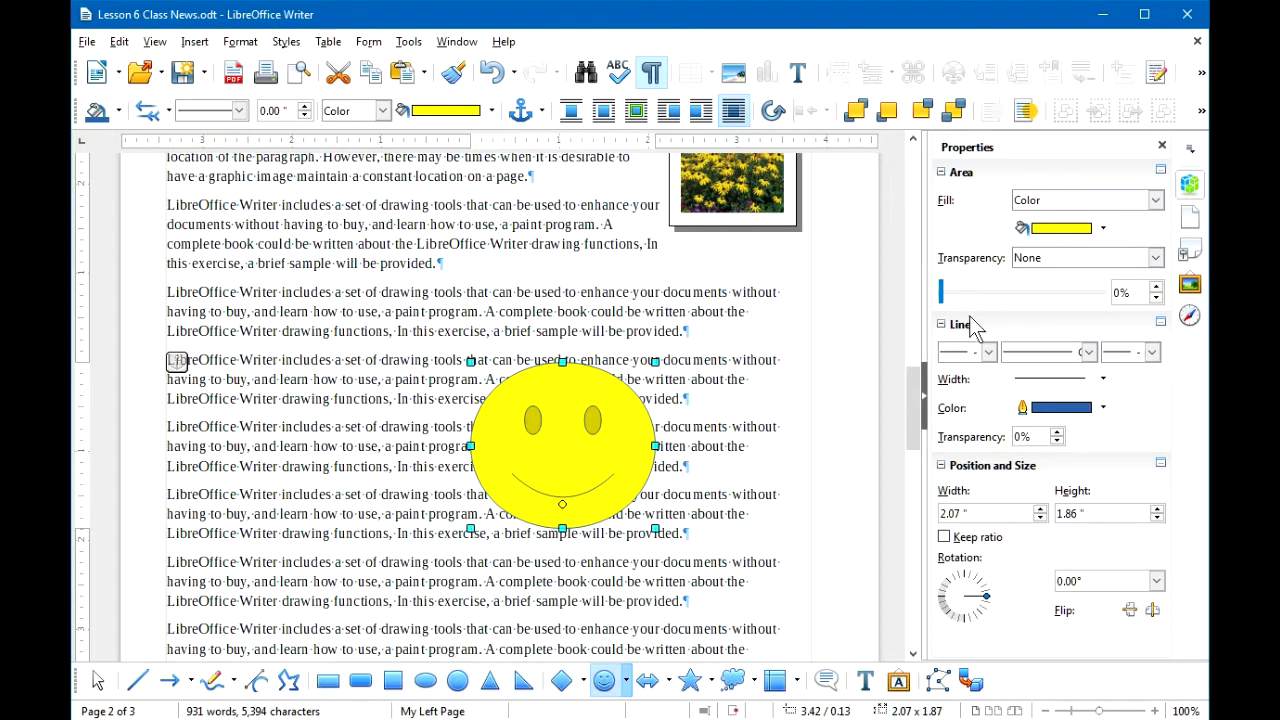
click(1104, 410)
click(1029, 478)
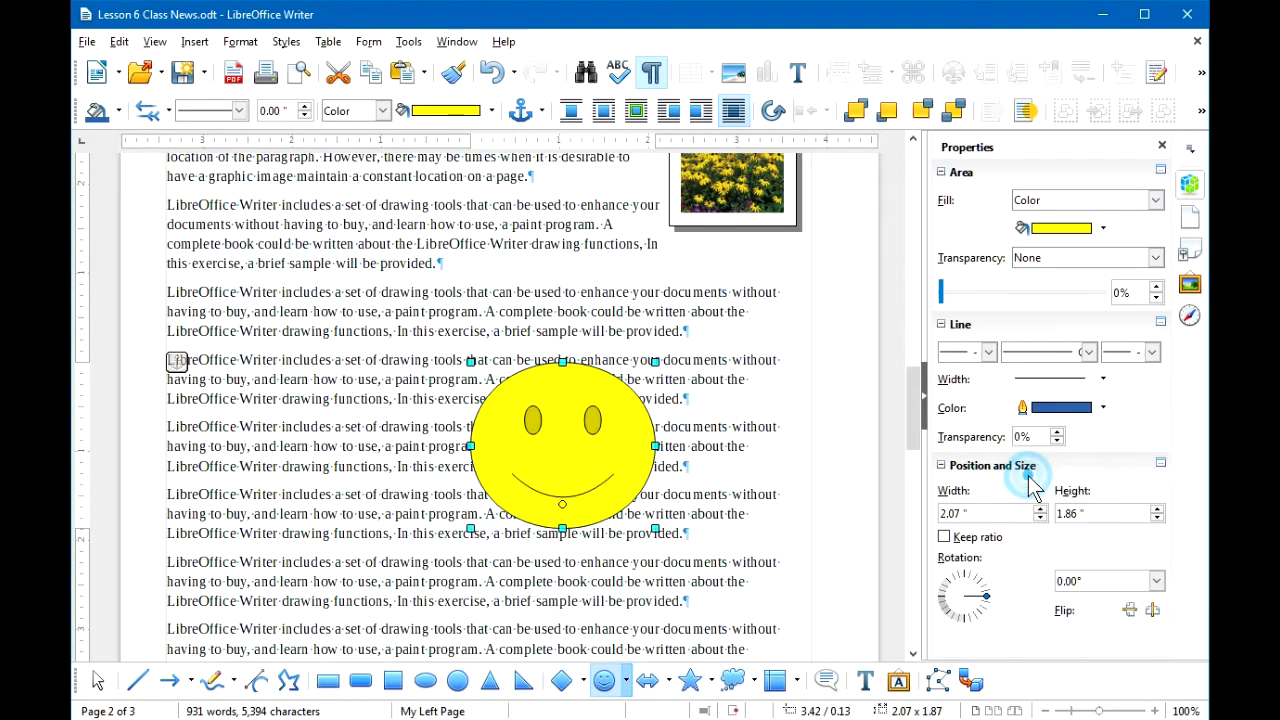
- Try line widths of 1.0 pt and 3.0 pt on the smiley face, and settle on 1.5 pt
click(1060, 388)
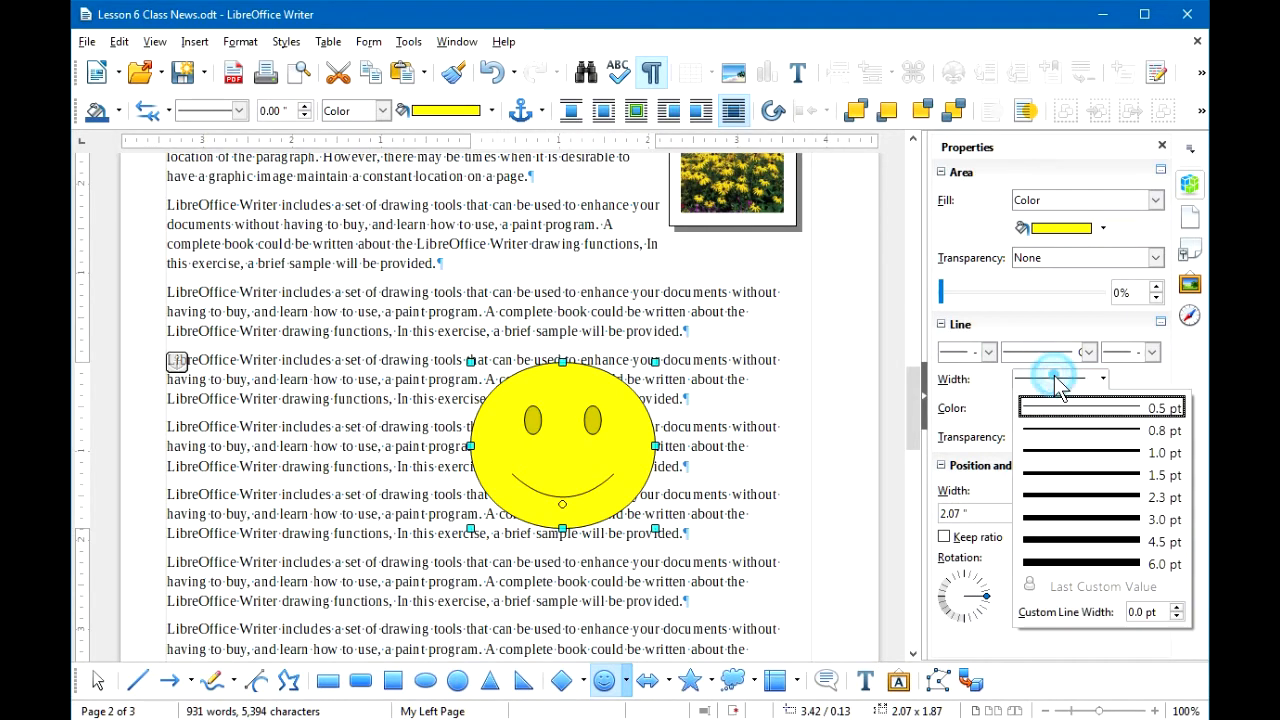
click(1064, 462)
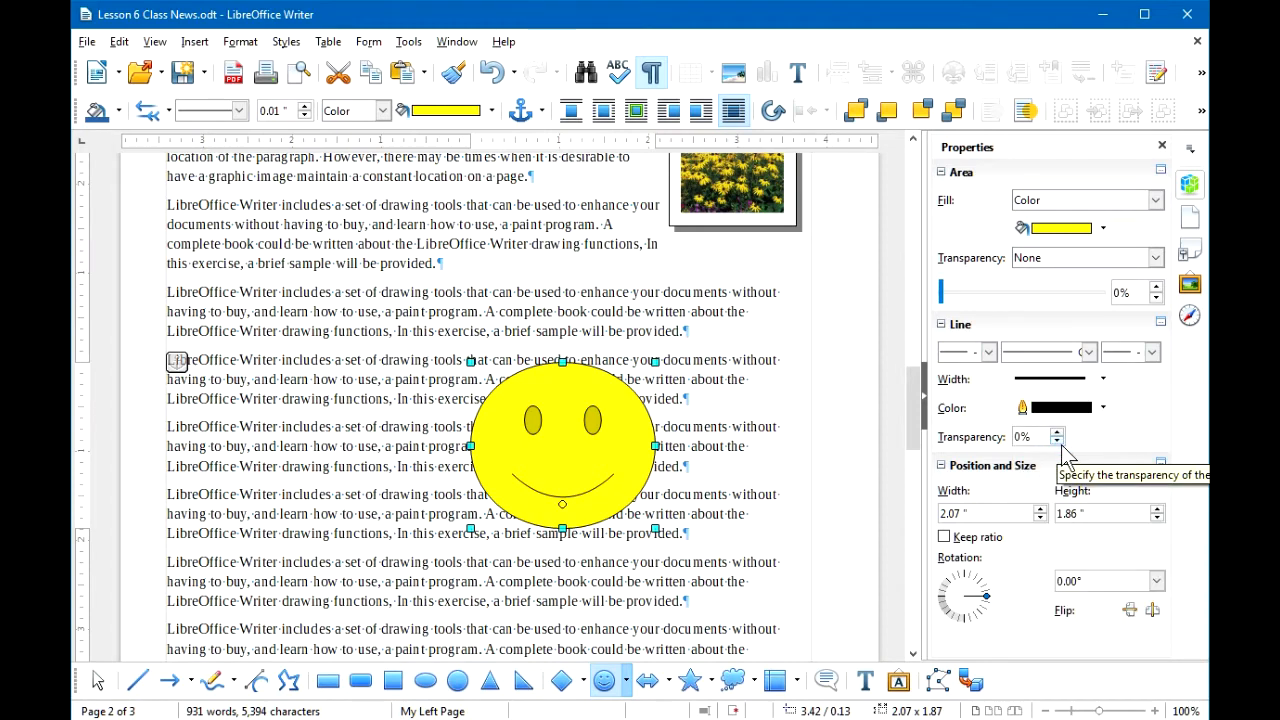
click(1102, 379)
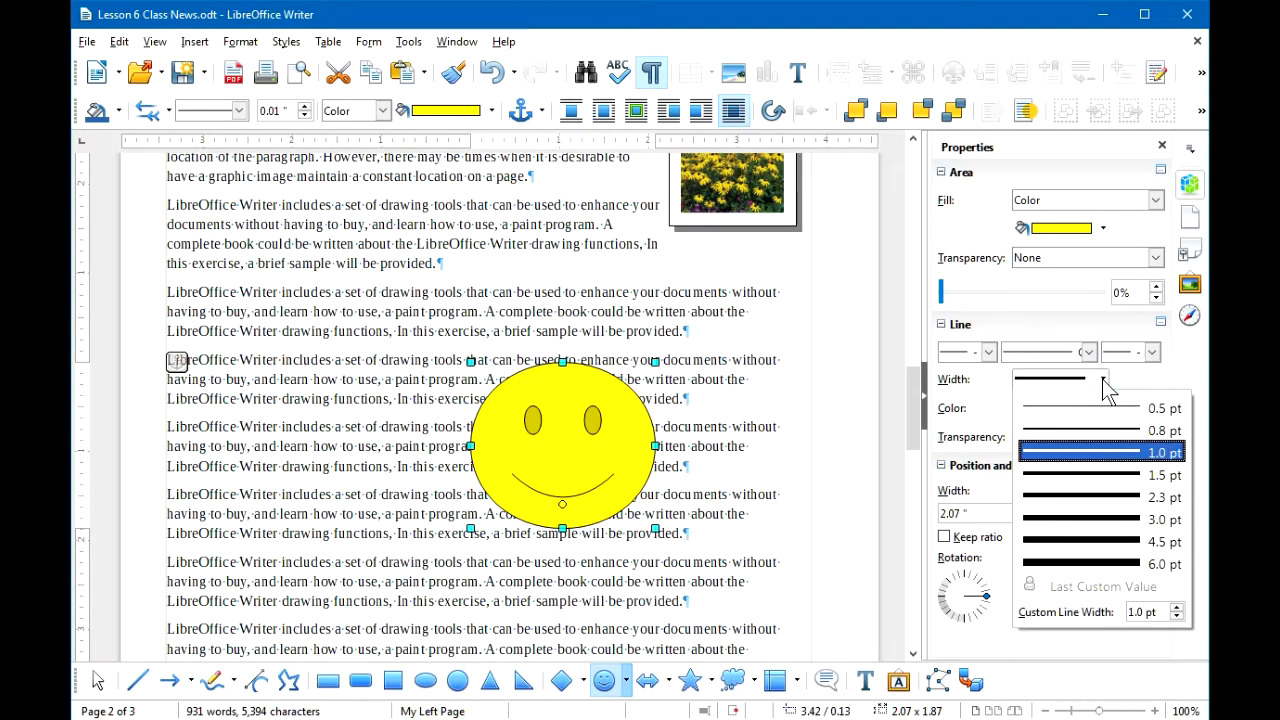
click(1105, 519)
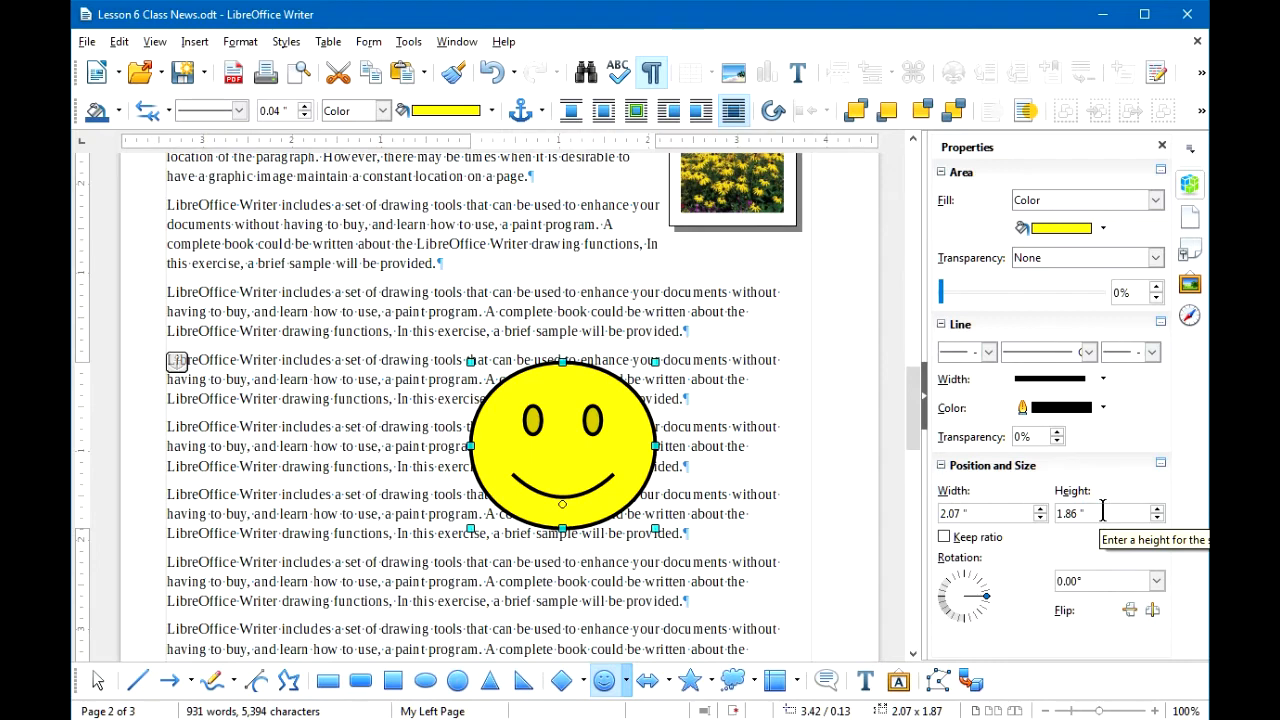
click(1102, 379)
click(1097, 475)
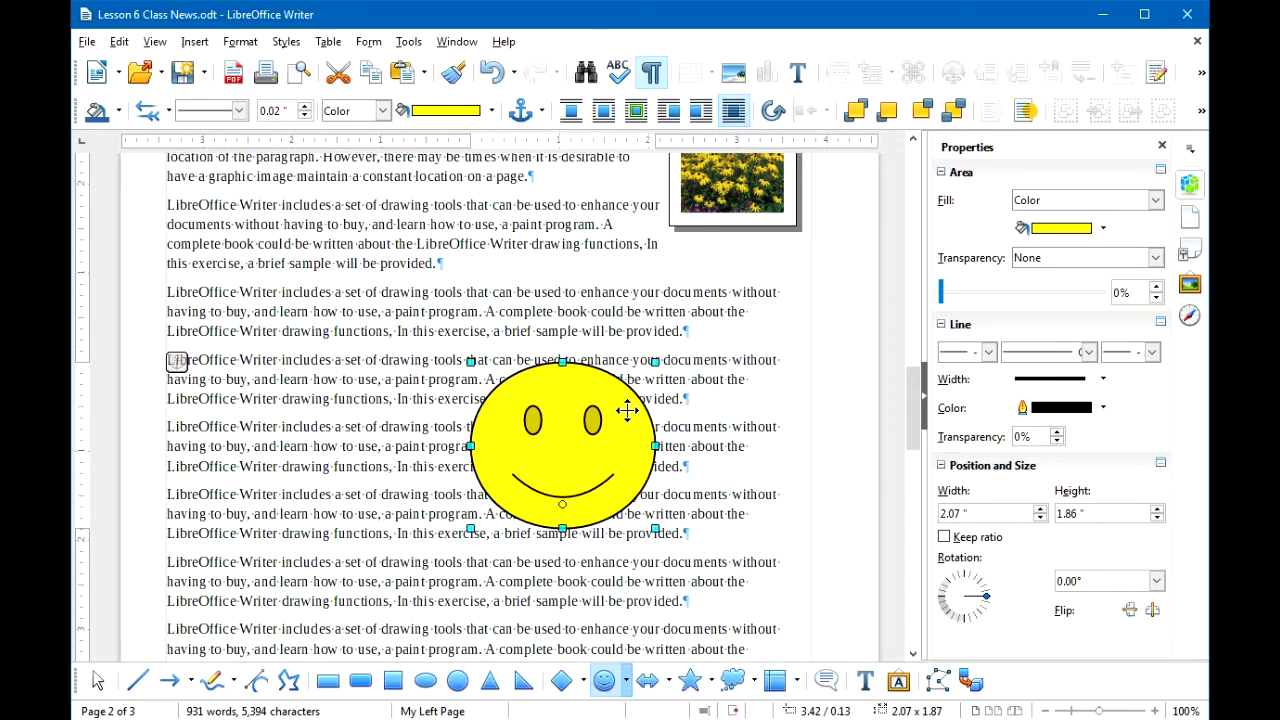
- Set the smiley face's text wrap to Optimal Page Wrap and reposition it at about 3.41" / 0.78", slightly lower among the paragraphs
right_click(565, 416)
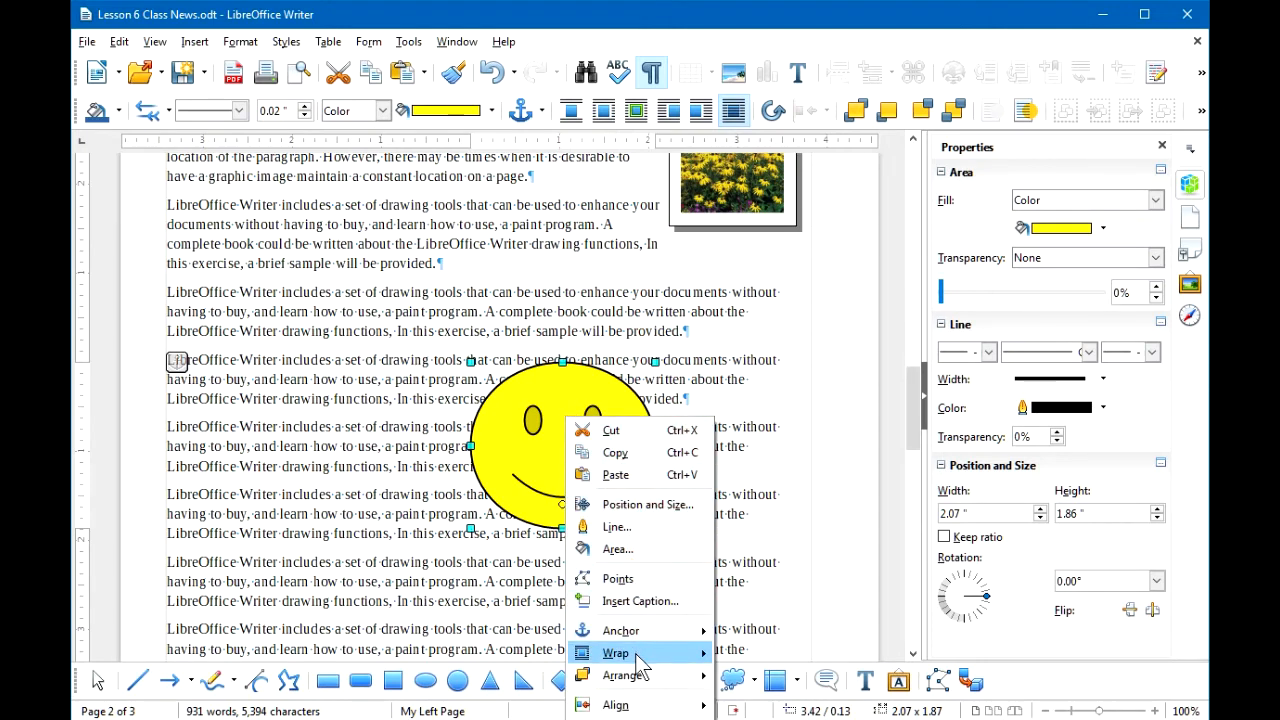
mouse_move(640, 658)
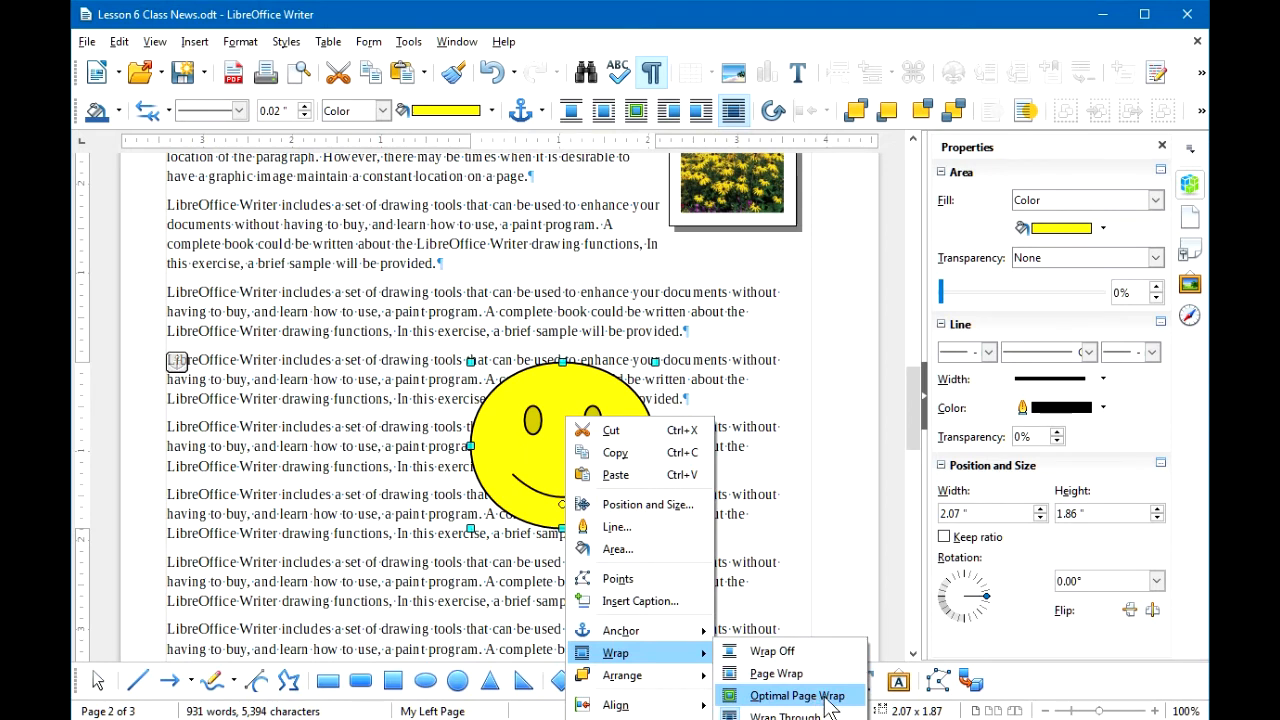
click(797, 695)
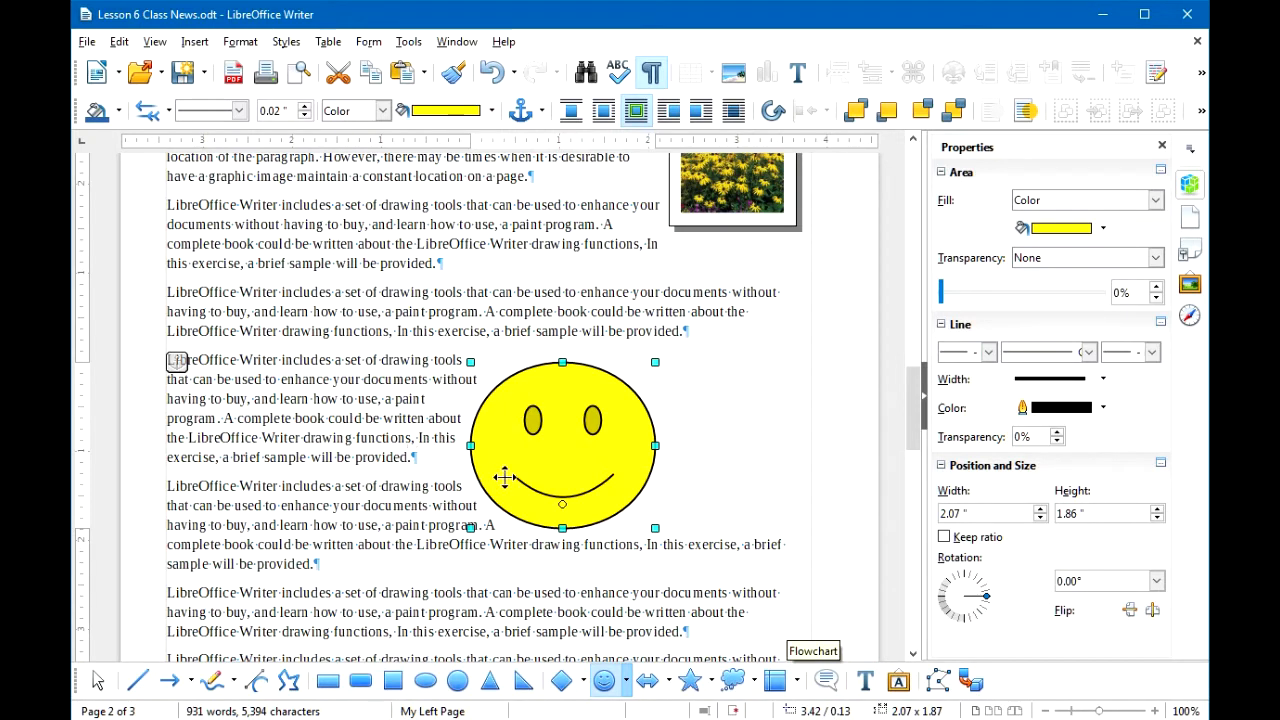
drag(555, 446, 660, 460)
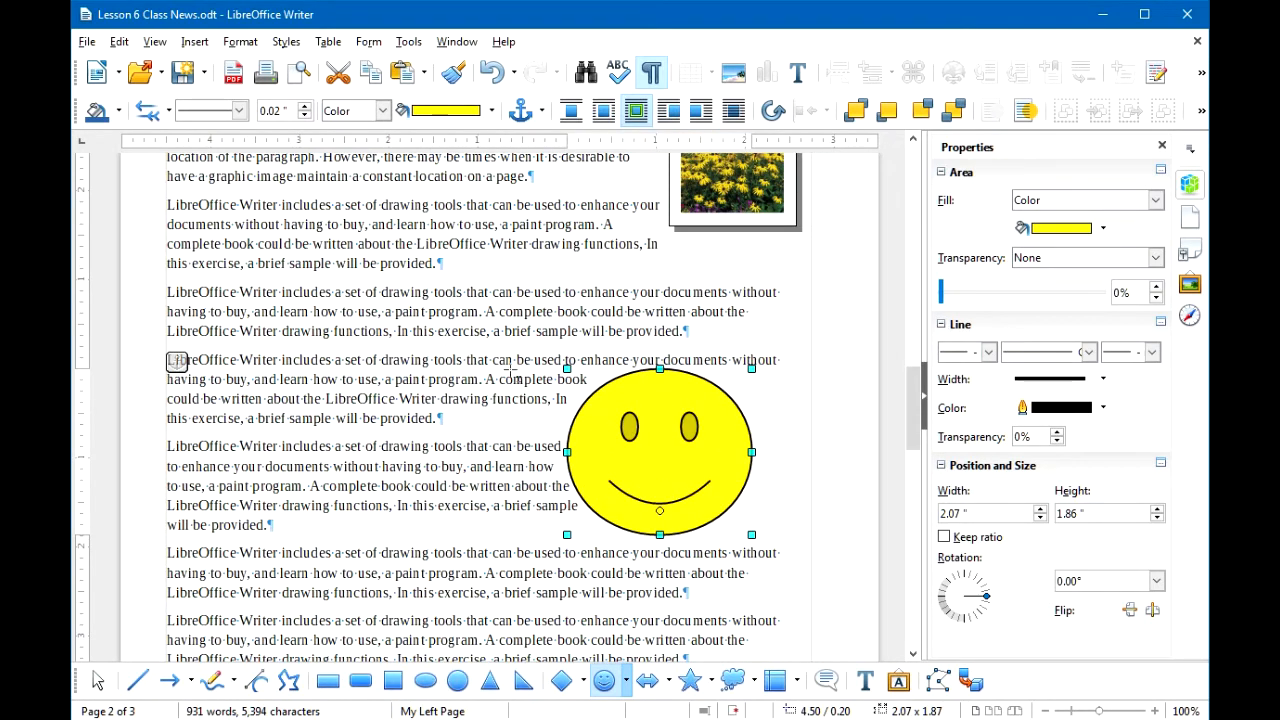
drag(663, 466, 565, 516)
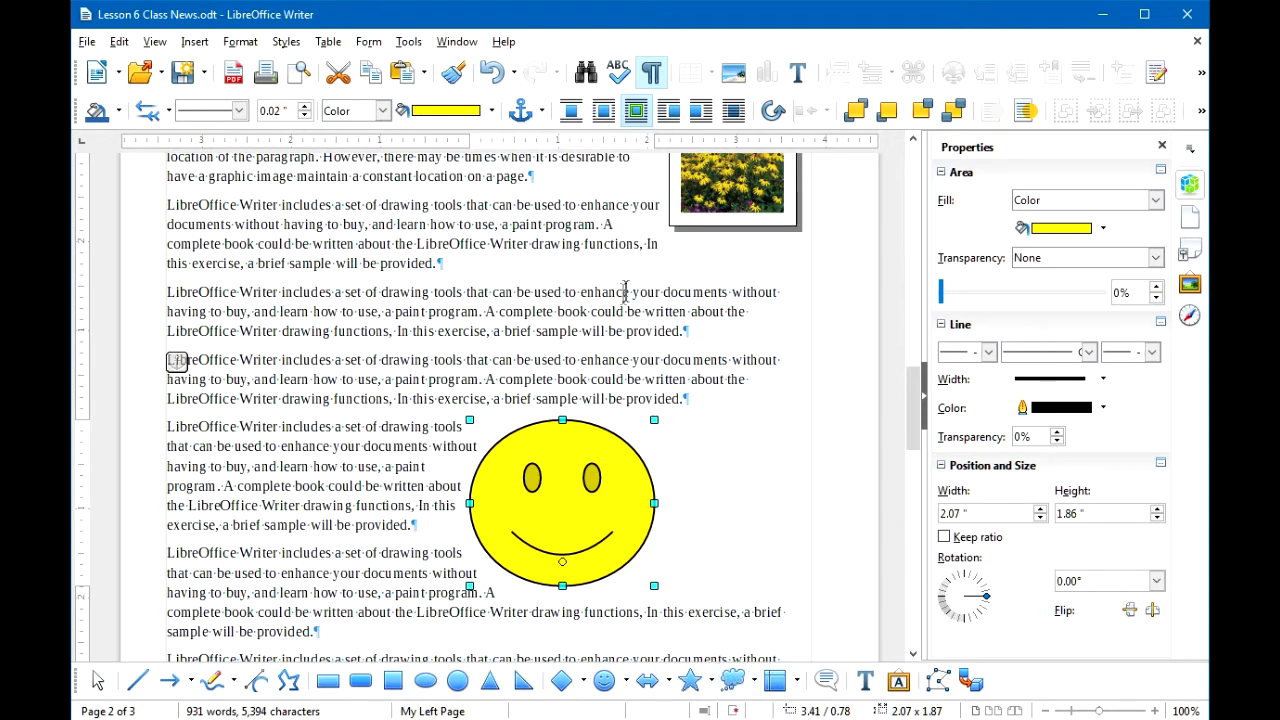
- Draw a cloud callout about 1.79" wide and 1.19" high above the smiley face, nudge it up, and point its tail at the face
drag(616, 276, 776, 394)
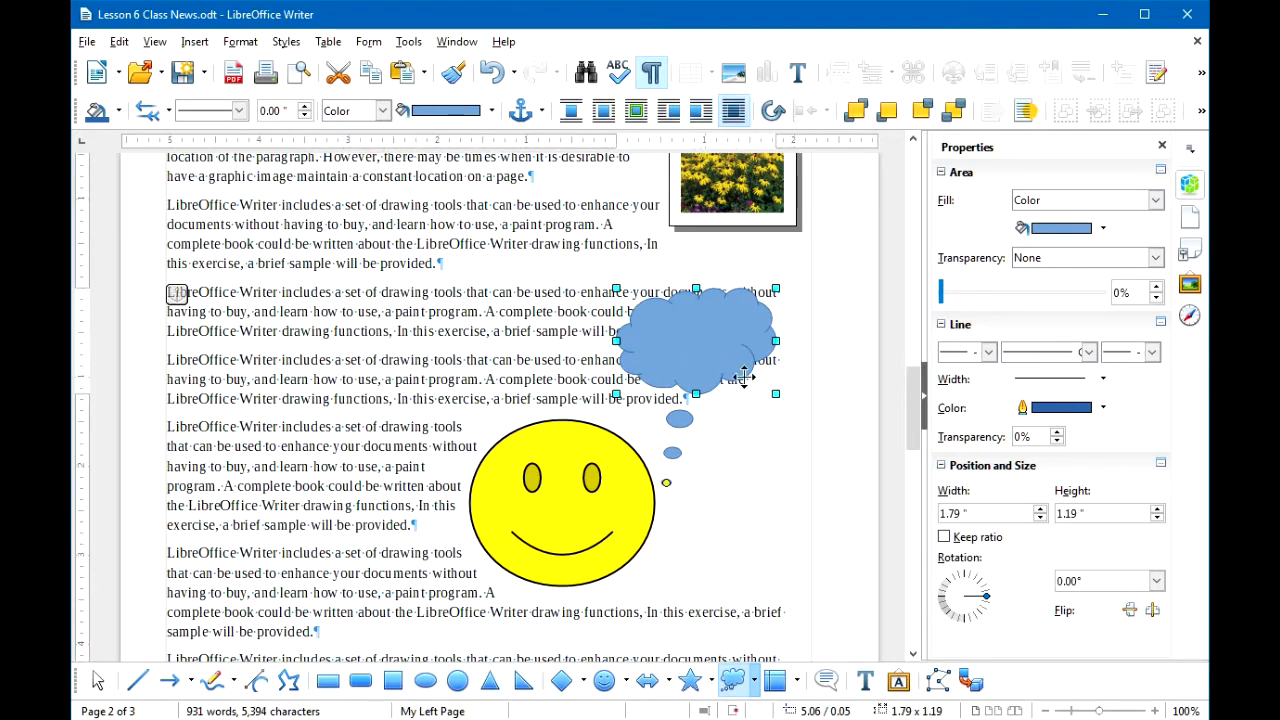
mouse_move(702, 347)
mouse_down()
mouse_move(700, 331)
mouse_move(701, 352)
mouse_up()
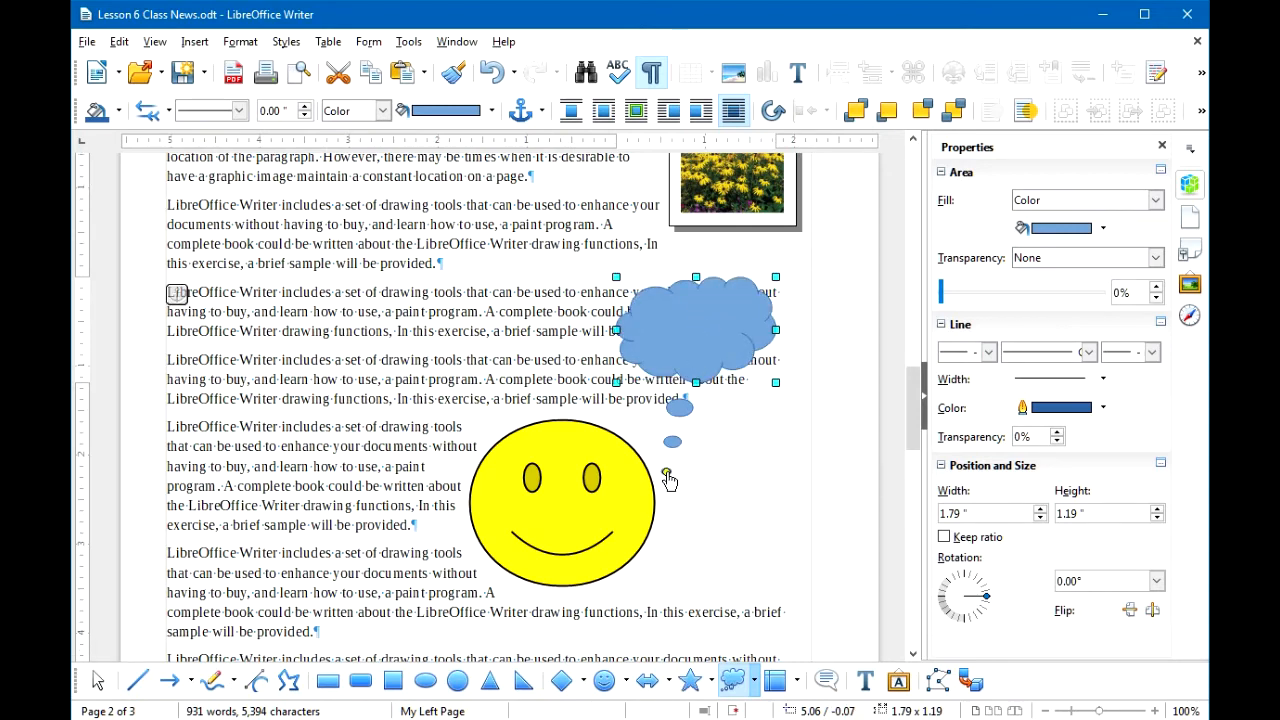
drag(667, 474, 619, 443)
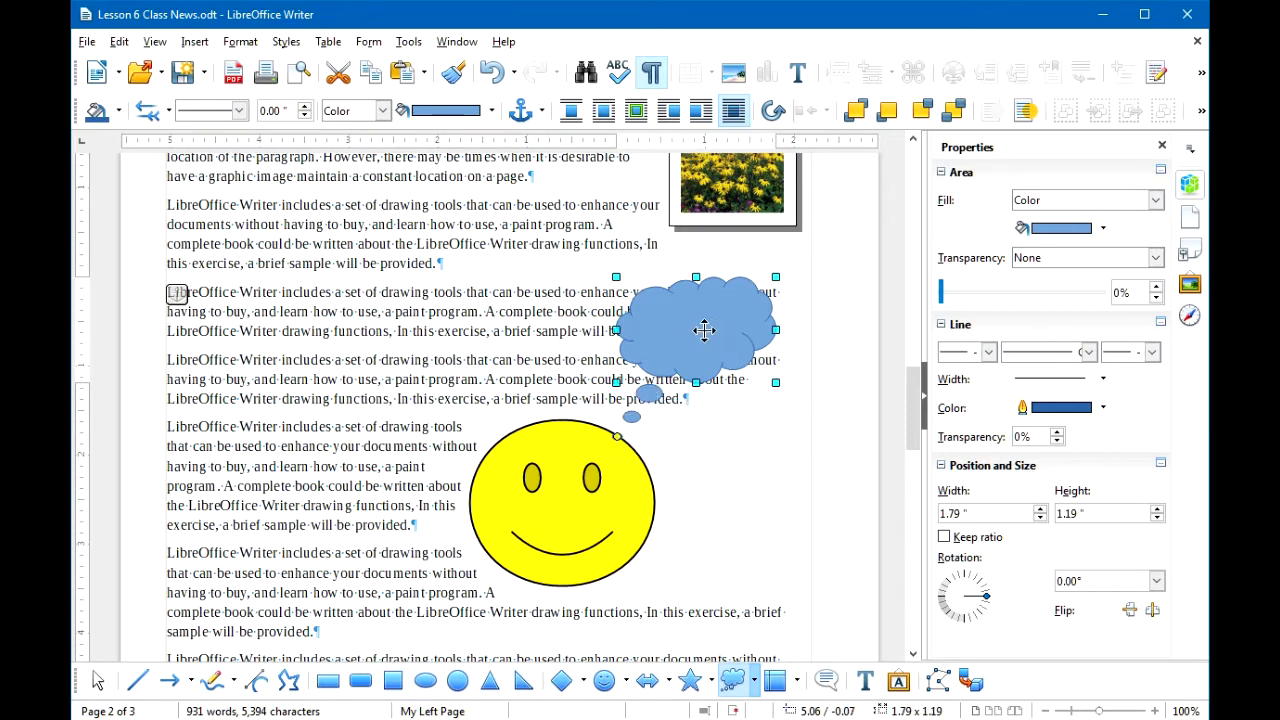
- Give the cloud callout a white fill and a black line color
click(1103, 228)
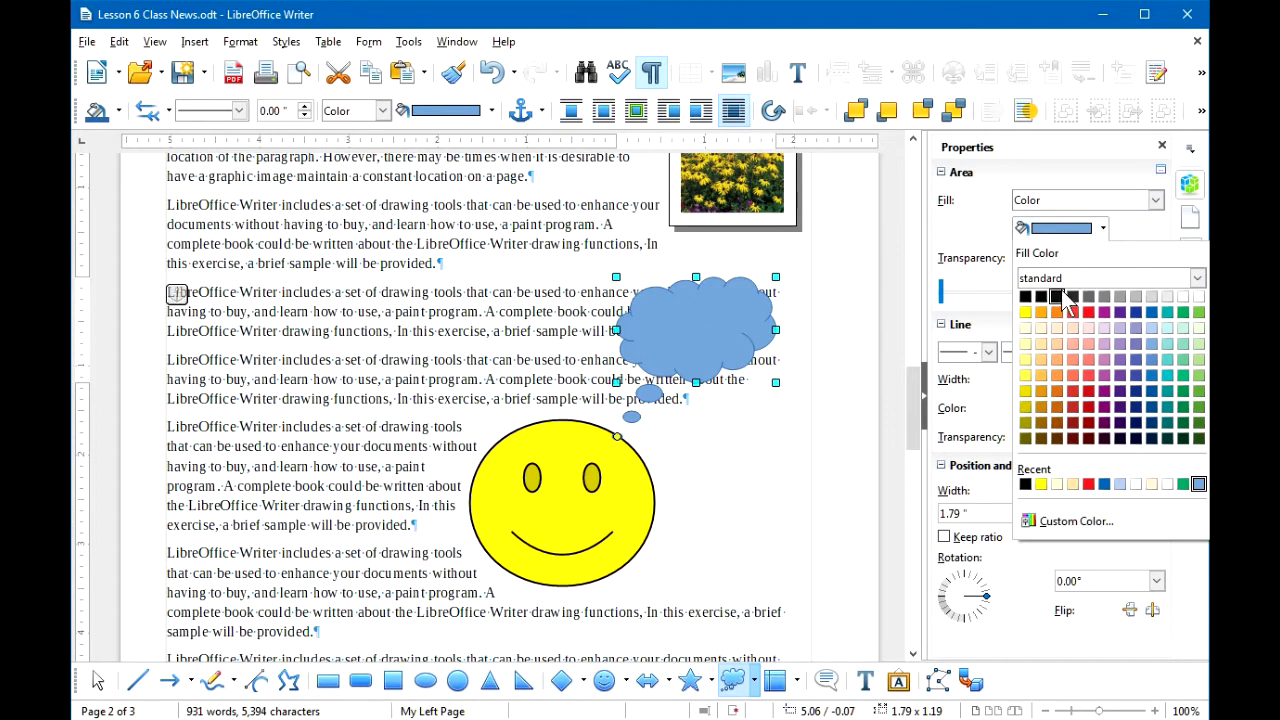
click(1198, 296)
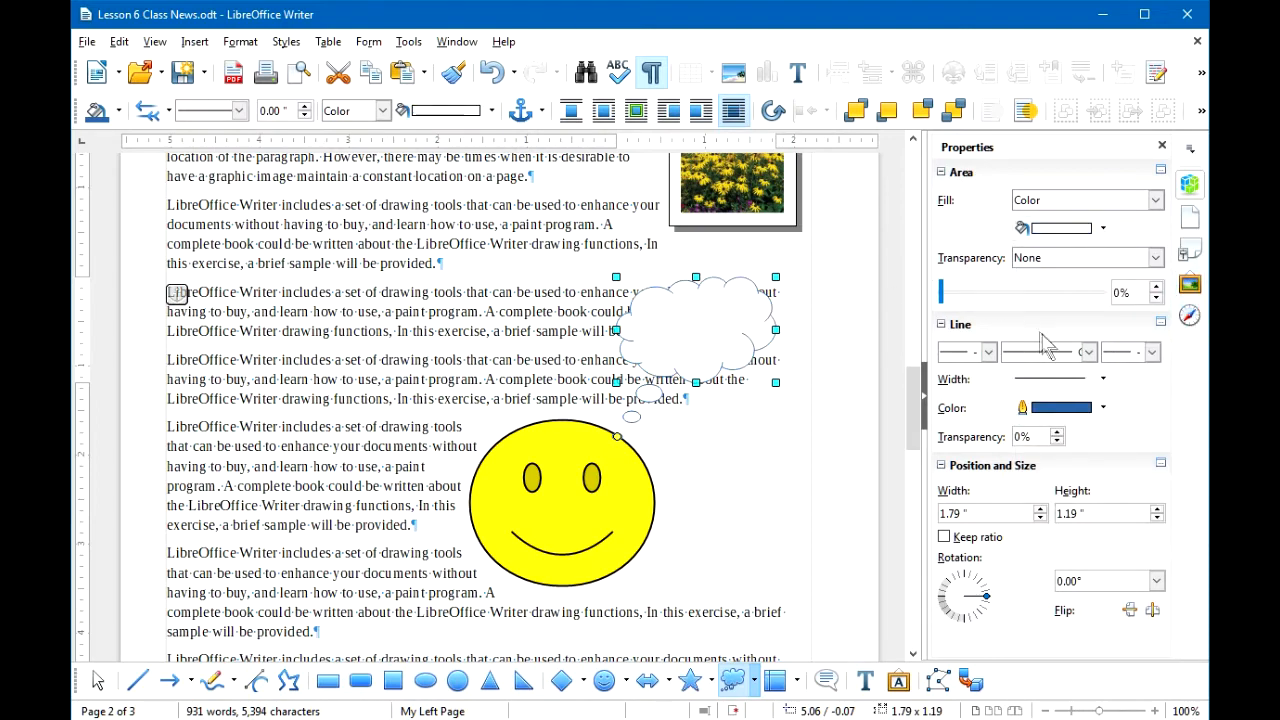
click(1103, 409)
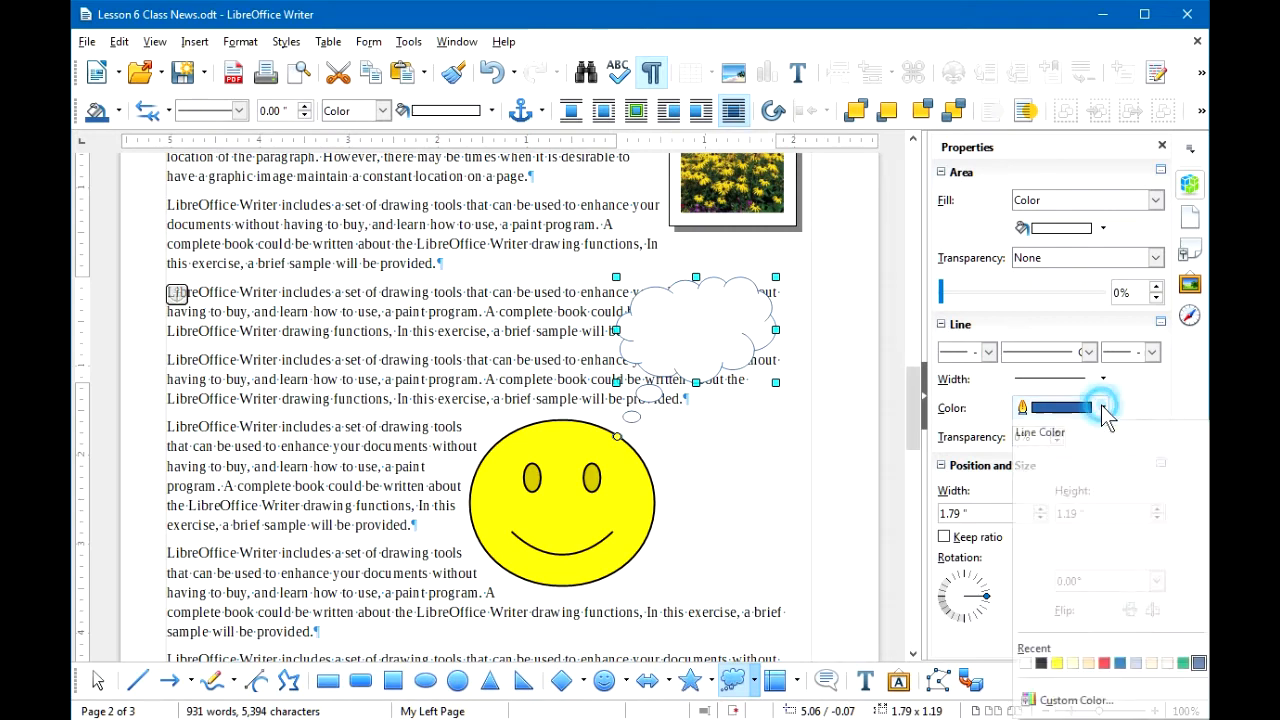
click(1025, 475)
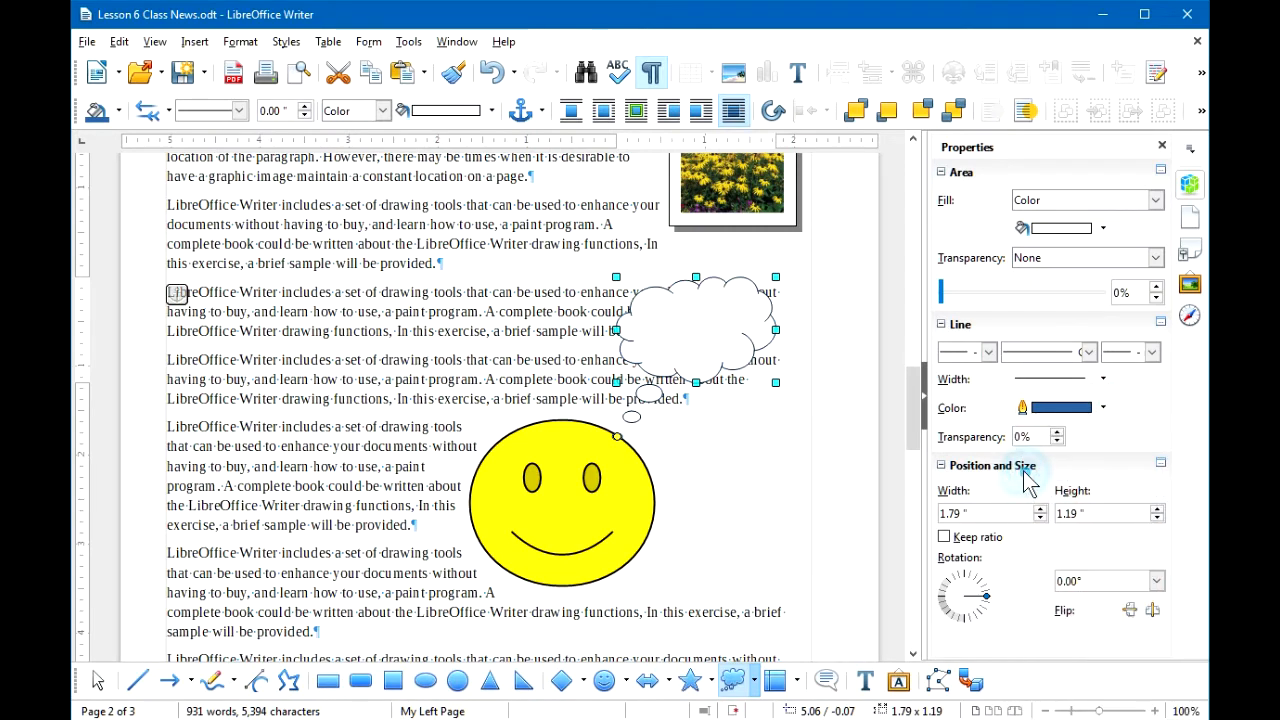
- Set the cloud callout's text wrap to Optimal Page Wrap
right_click(678, 336)
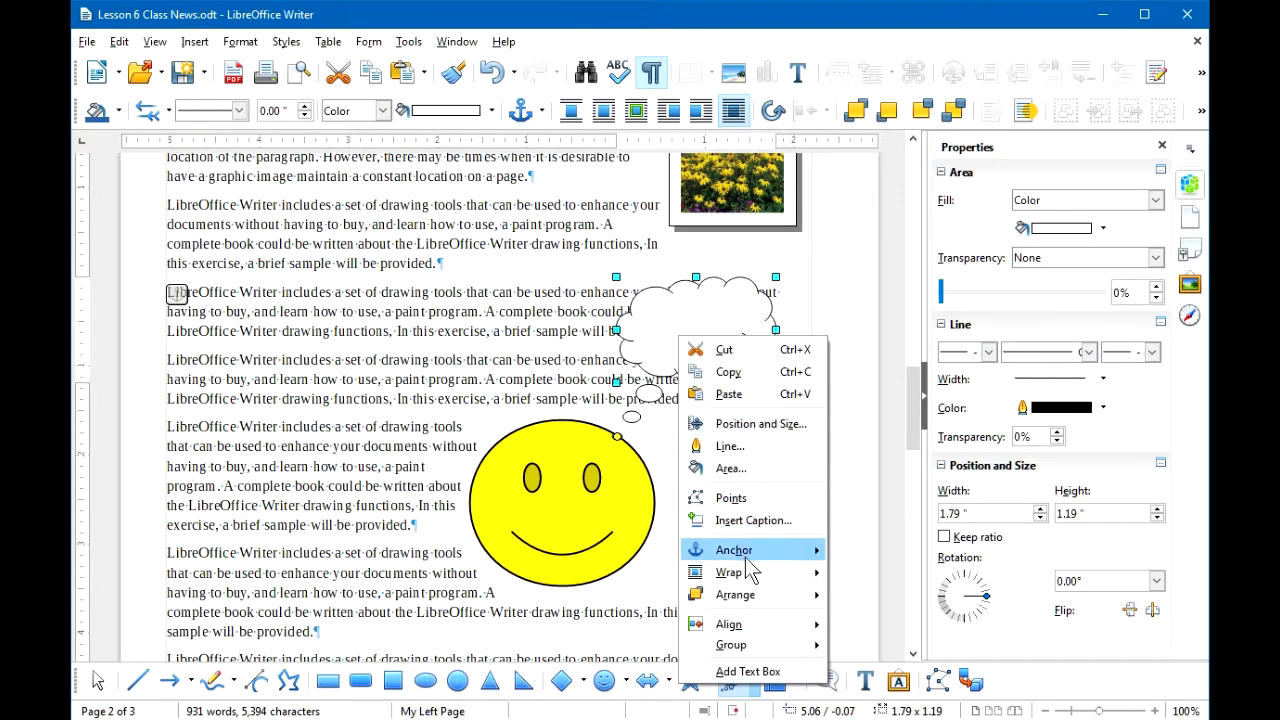
mouse_move(746, 571)
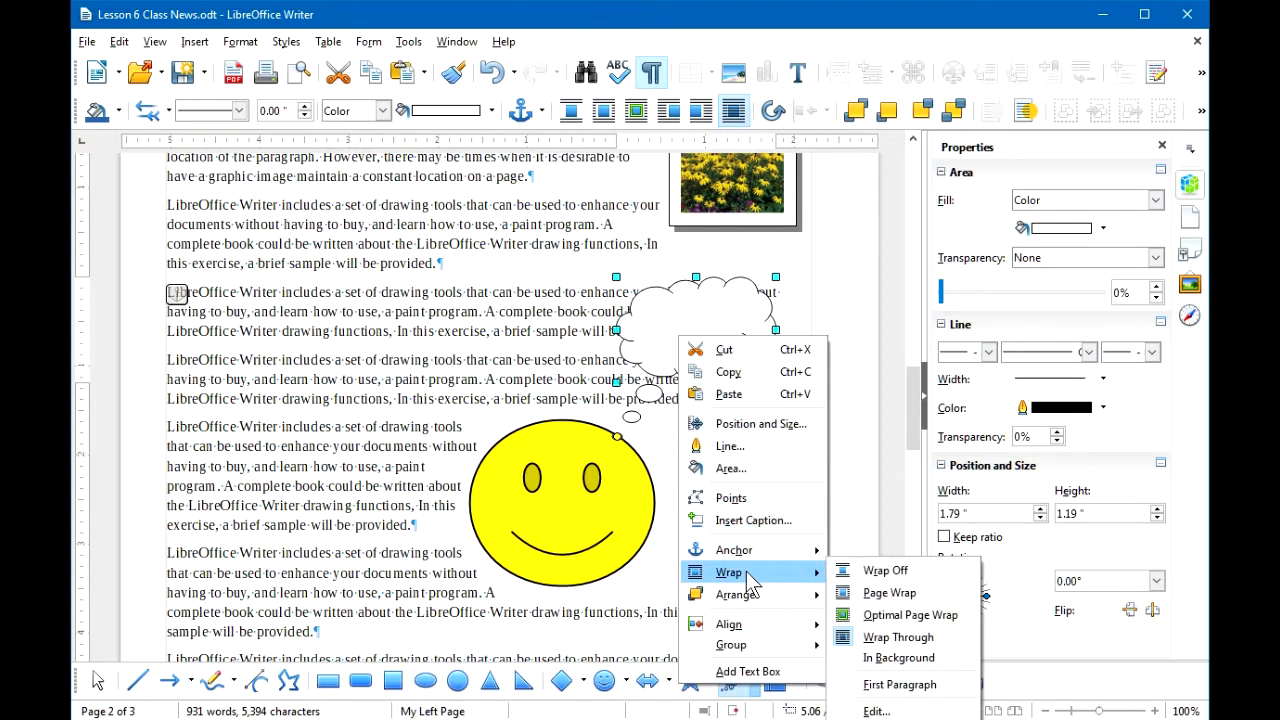
click(905, 615)
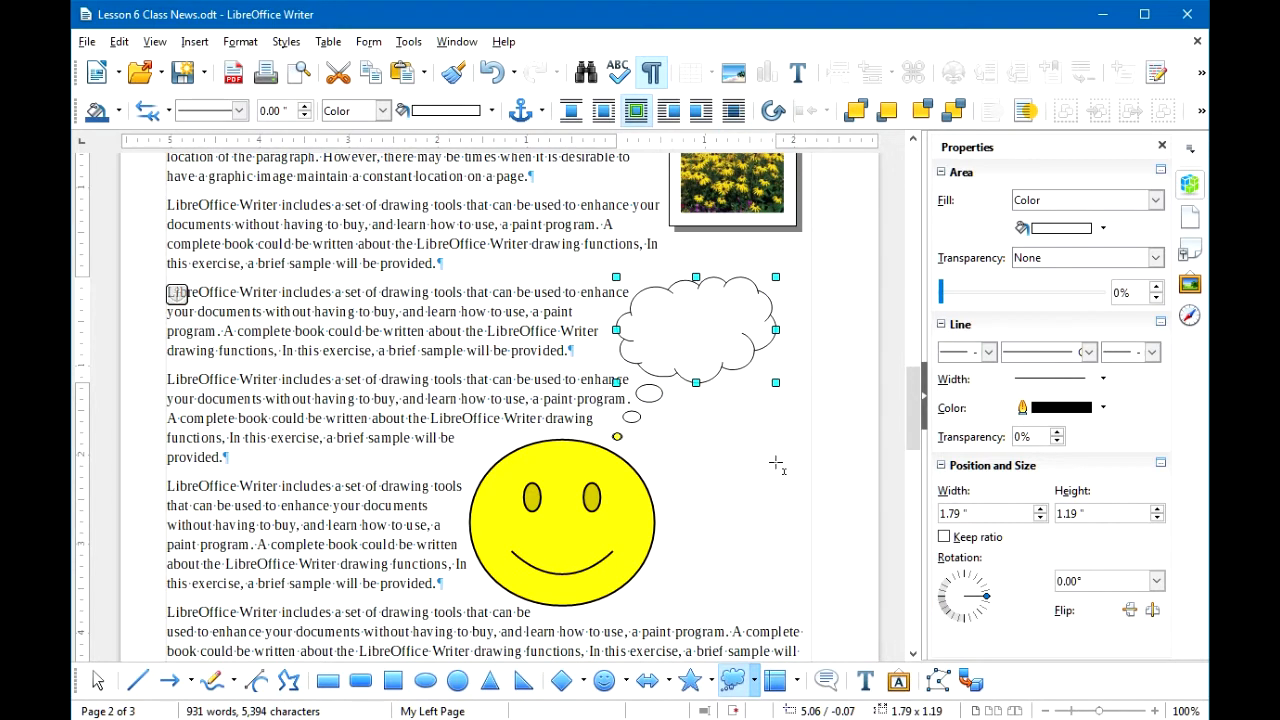
- Add the text "HELLO THERE!" inside the cloud callout and make it bold
double_click(700, 332)
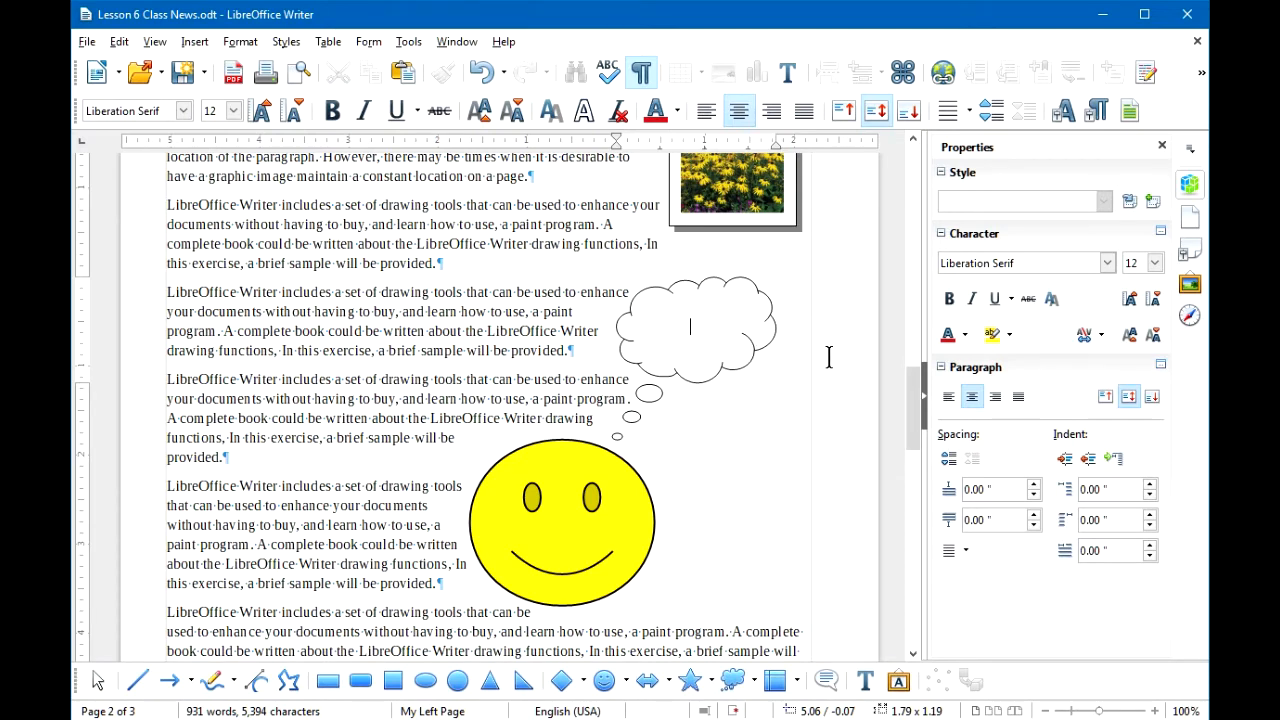
text(HELLO THERE!)
triple_click(704, 330)
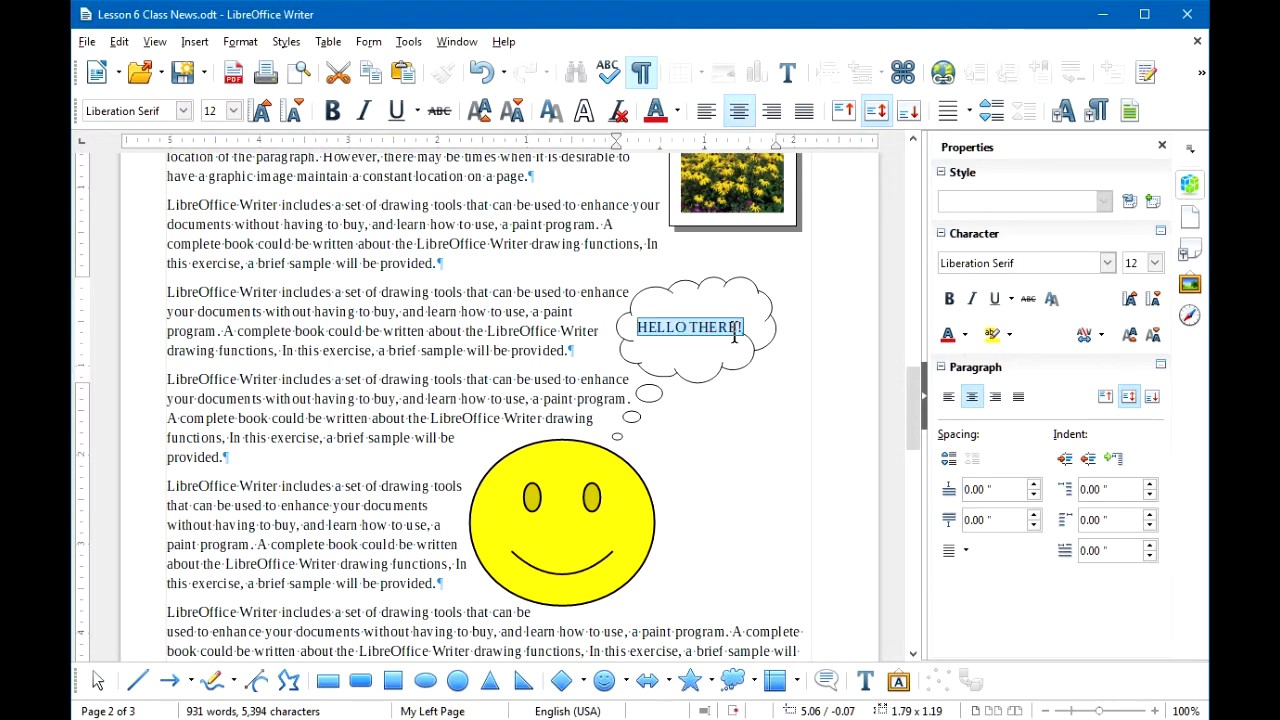
click(949, 298)
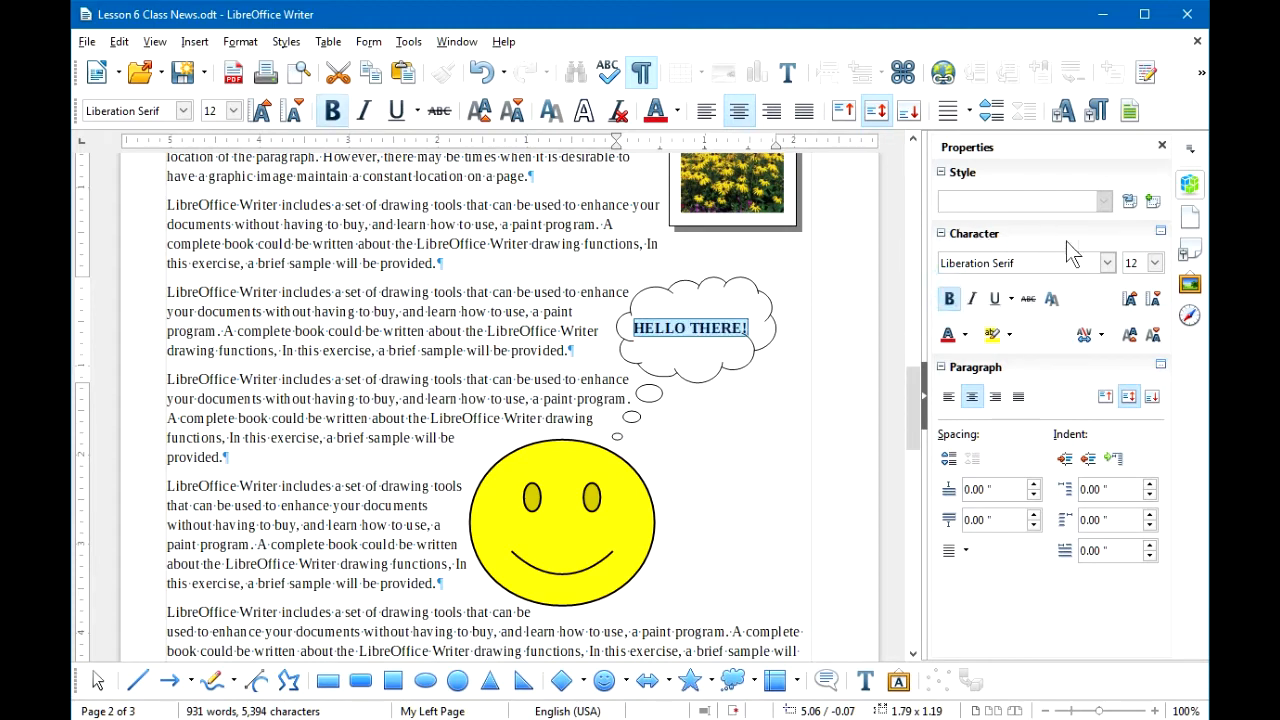
- Change the callout text's font to Comic Sans MS, toggle its shadow effect on and off, and leave text editing
click(1106, 262)
drag(1215, 411, 1215, 363)
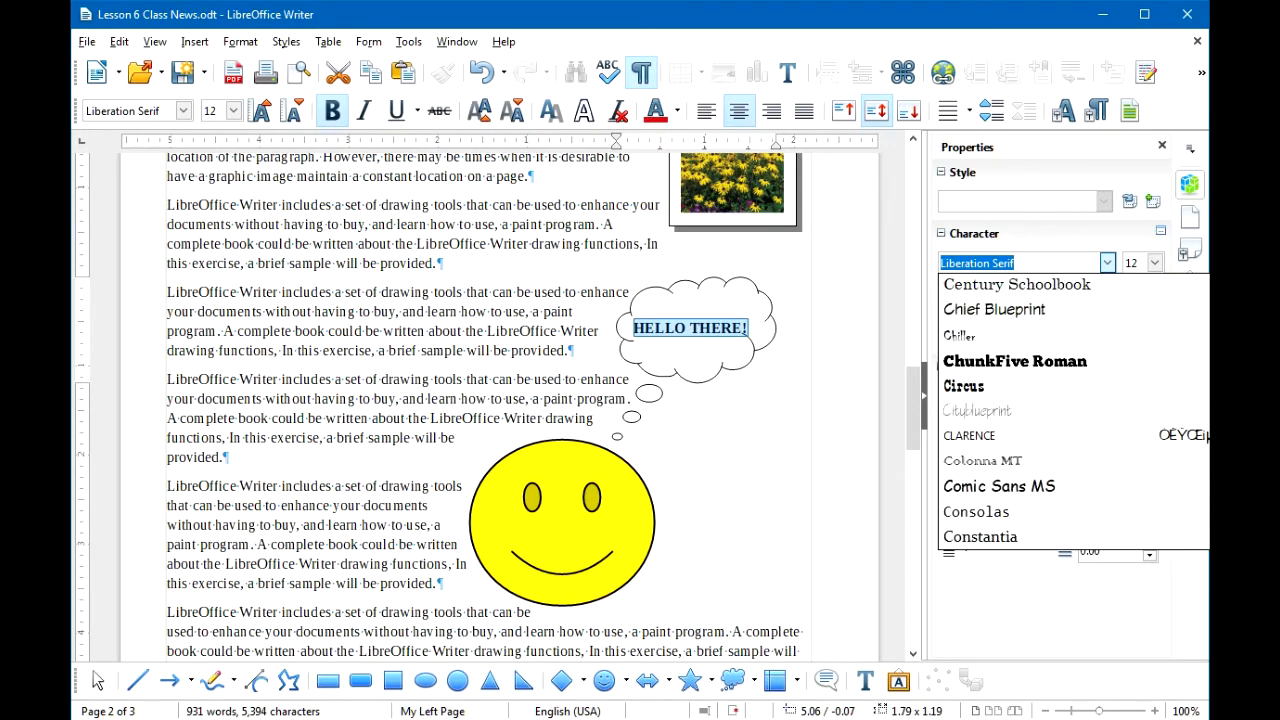
click(1001, 484)
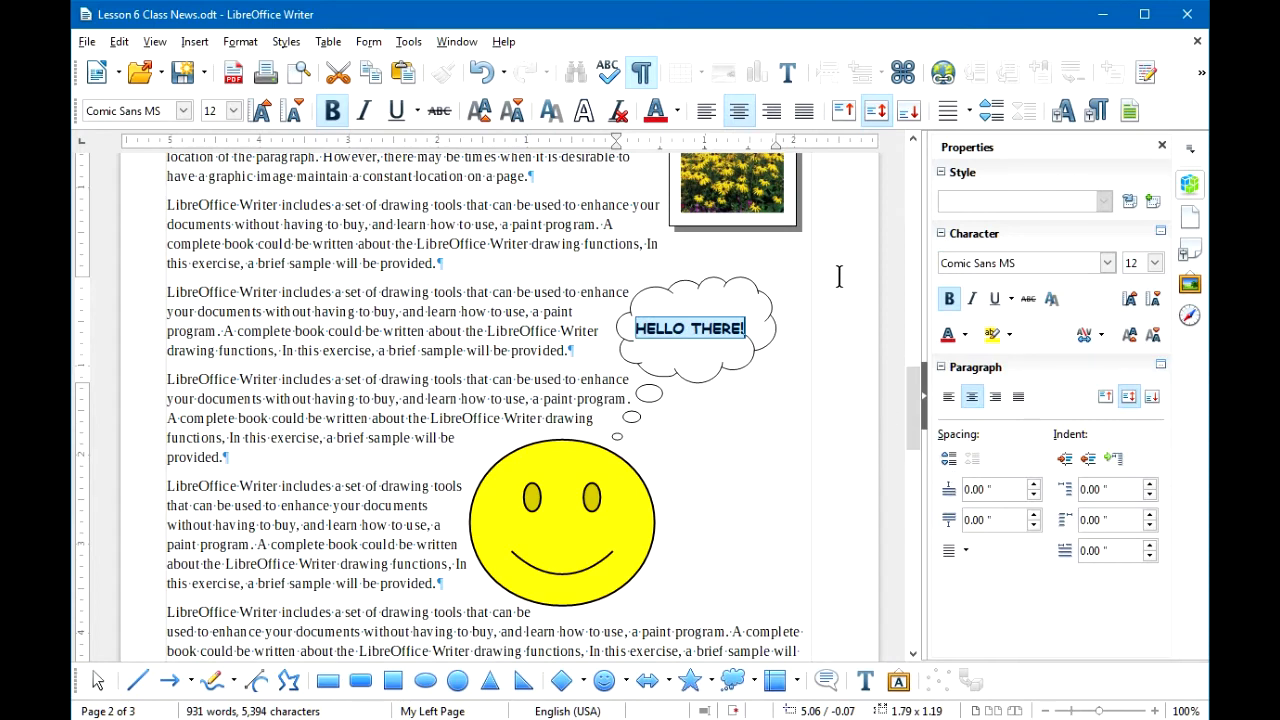
click(1051, 300)
click(1051, 300)
click(831, 329)
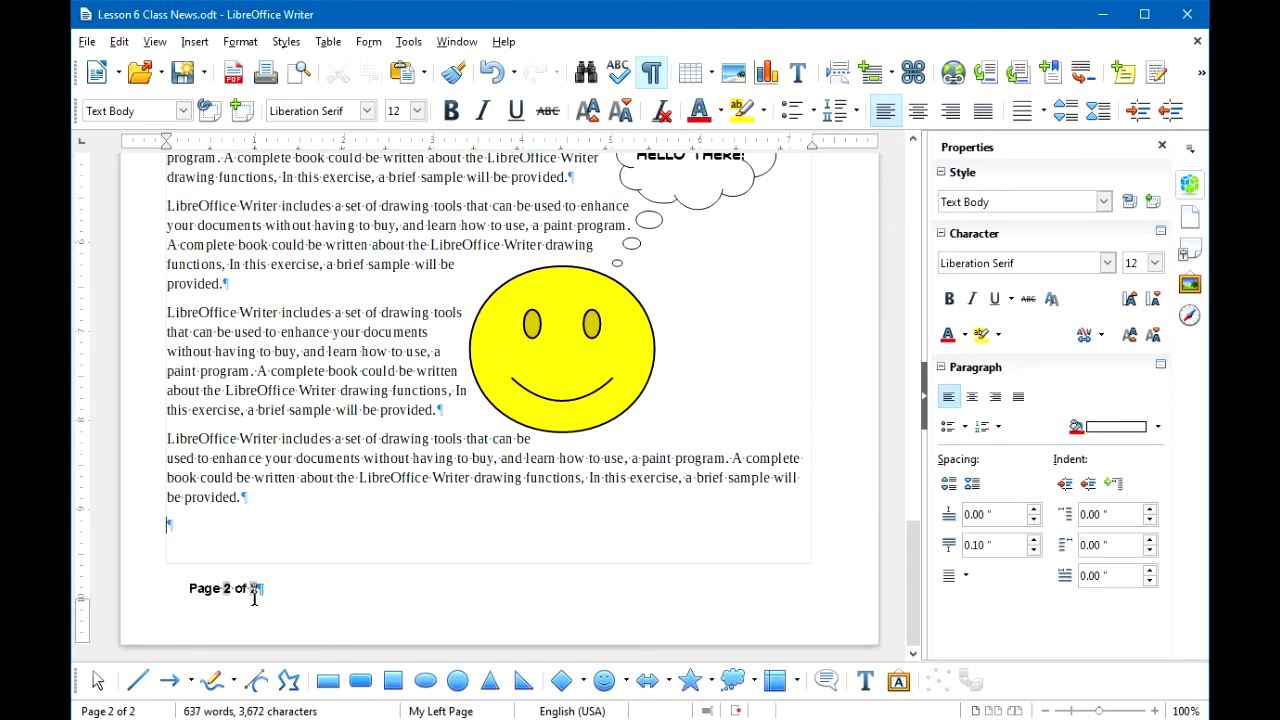
- Insert a page break at the empty last paragraph of page 2 and add three more empty paragraphs on the new page
click(202, 523)
key(ctrl+Return)
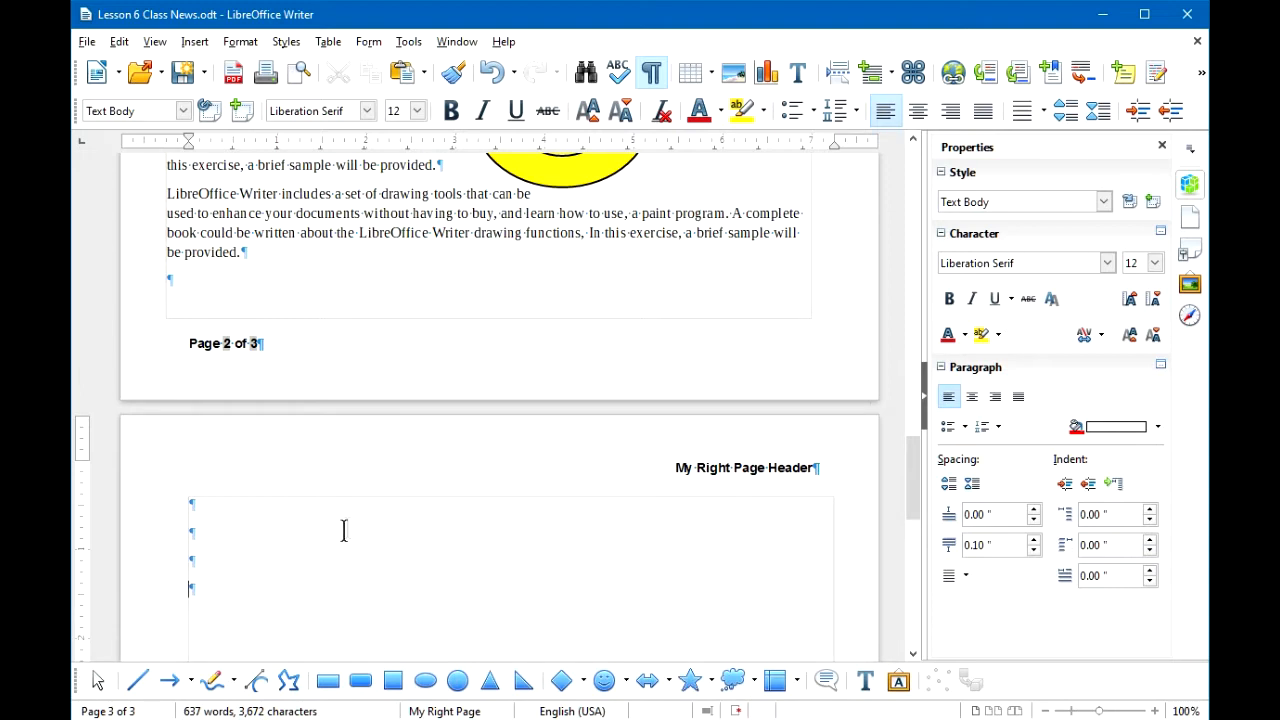
- Draw a slanted straight line on page 3, adjust its upper end to make it about 1.29" by 0.46", and shift it slightly up and right
drag(916, 454, 917, 508)
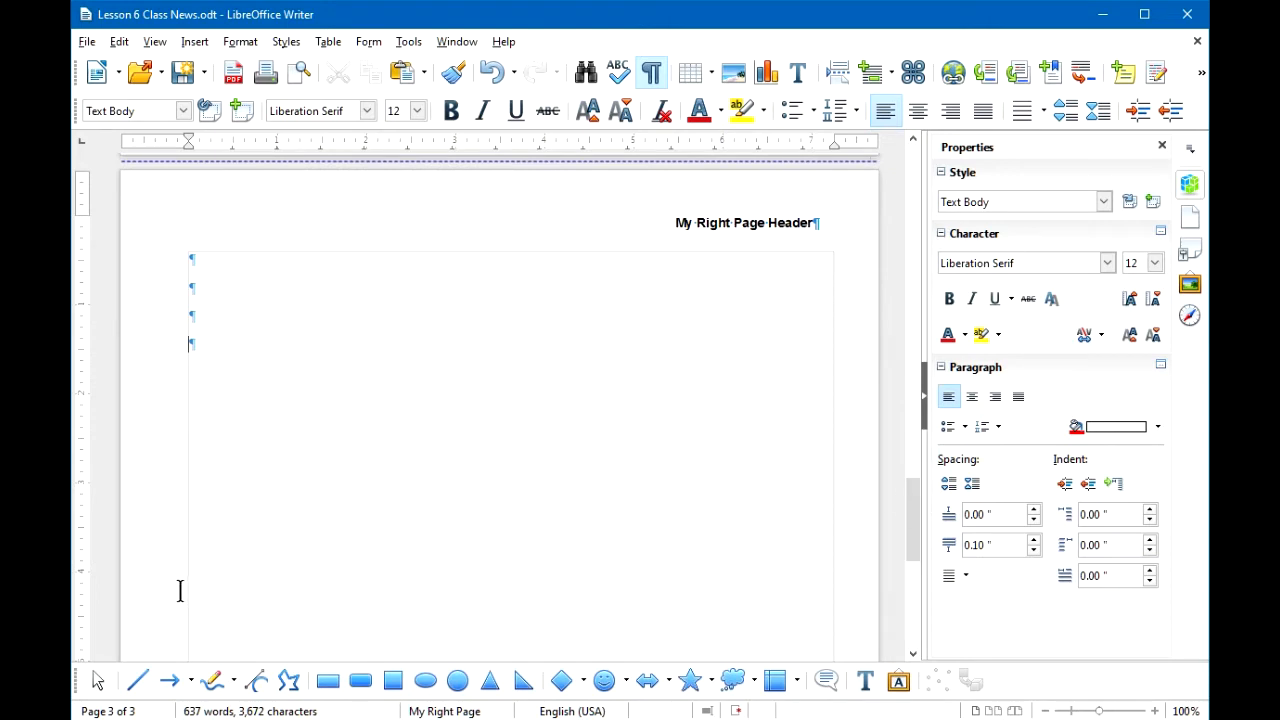
click(140, 690)
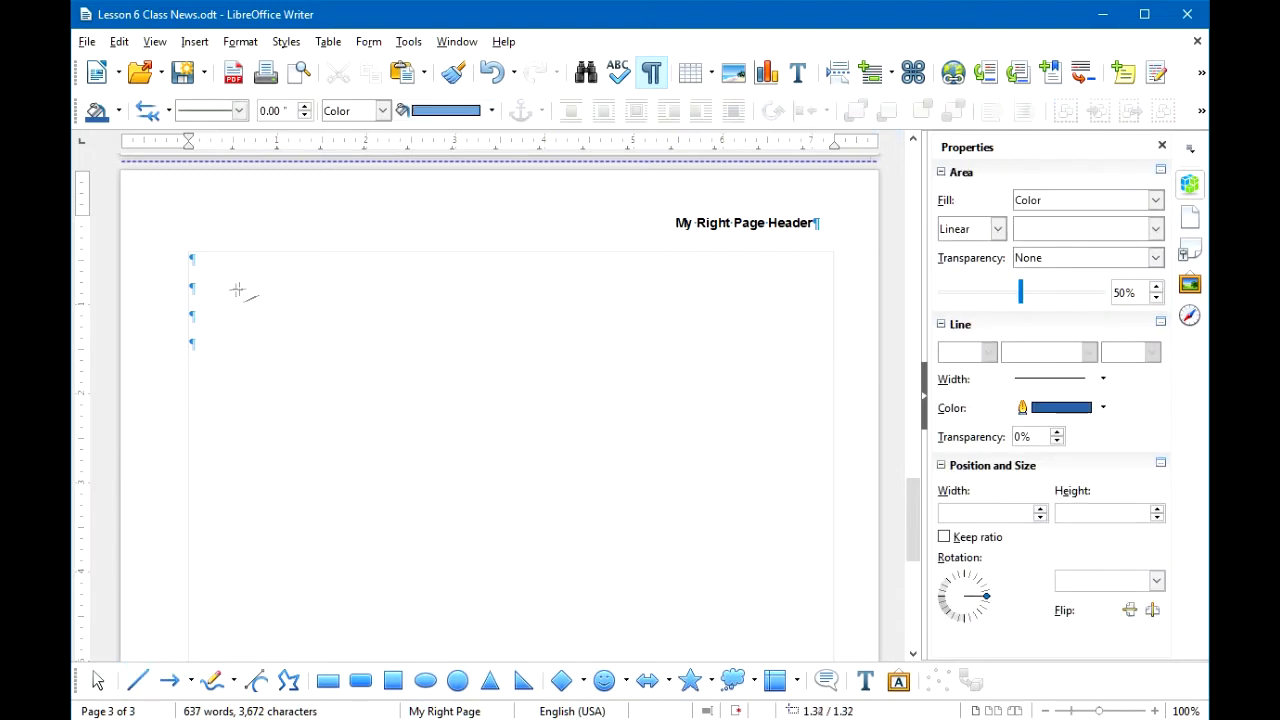
mouse_move(219, 321)
mouse_down()
mouse_move(249, 290)
mouse_move(335, 284)
mouse_up()
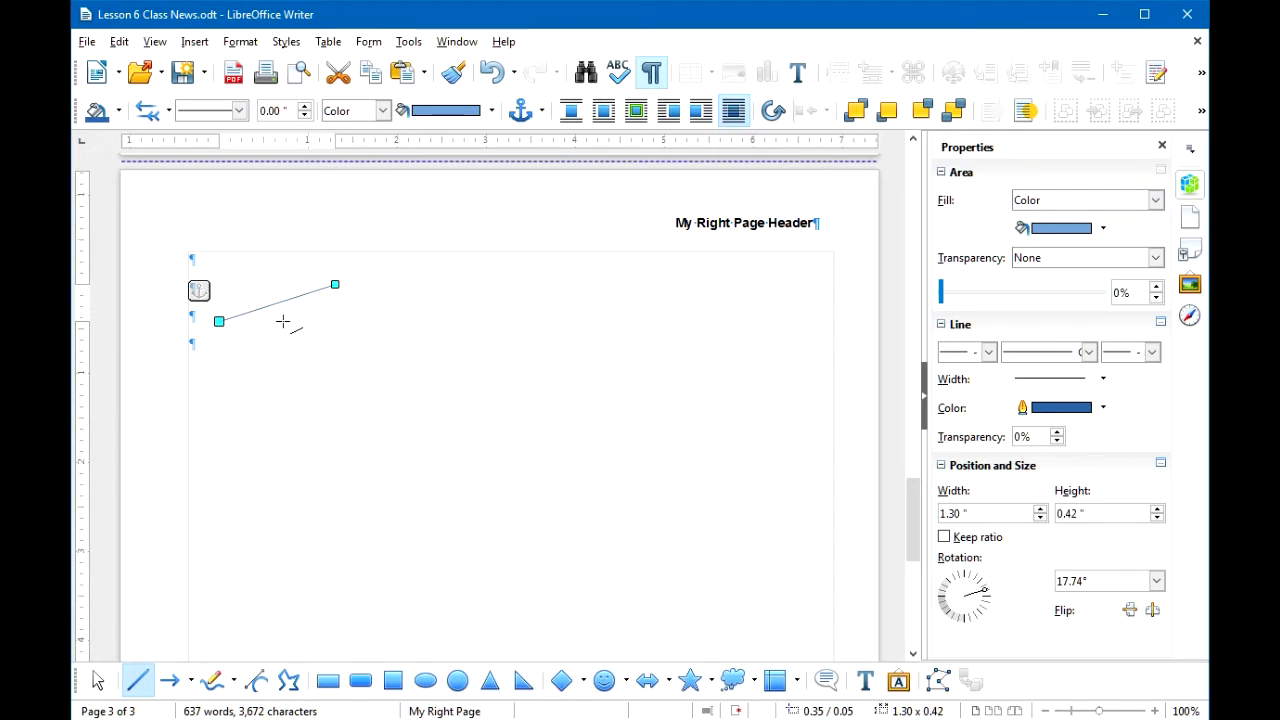
mouse_move(336, 286)
mouse_down()
mouse_move(340, 354)
mouse_move(335, 282)
mouse_up()
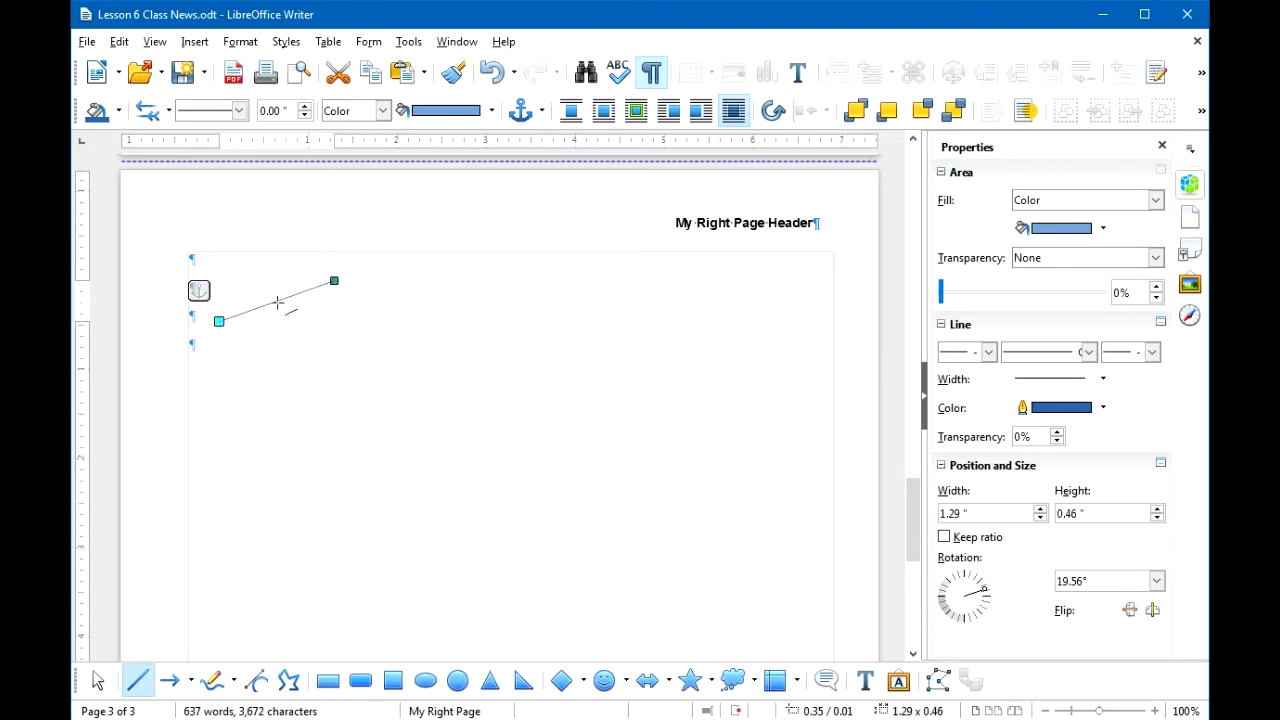
mouse_move(277, 300)
mouse_down()
mouse_move(349, 297)
mouse_move(289, 294)
mouse_up()
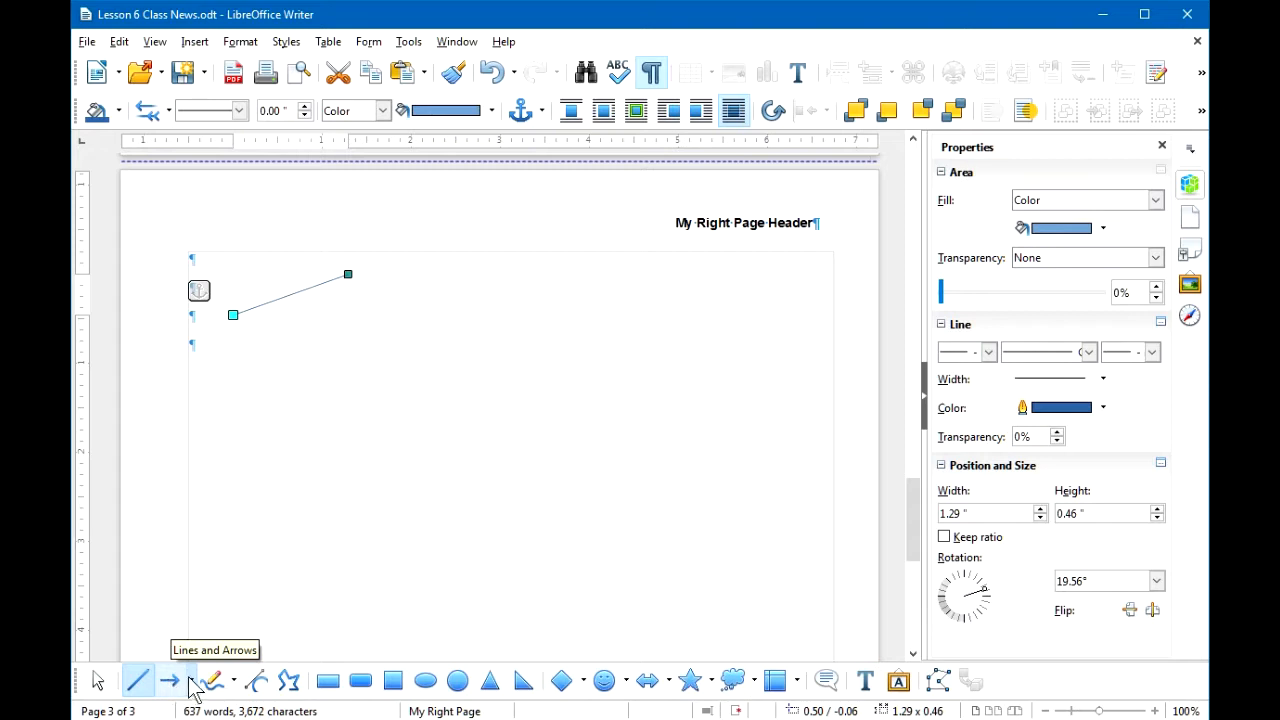
- Draw two circle-to-arrow lines, about 1.32" by 0.23" and 1.11" by 0.26", beside the straight line and move the second one slightly up
click(190, 680)
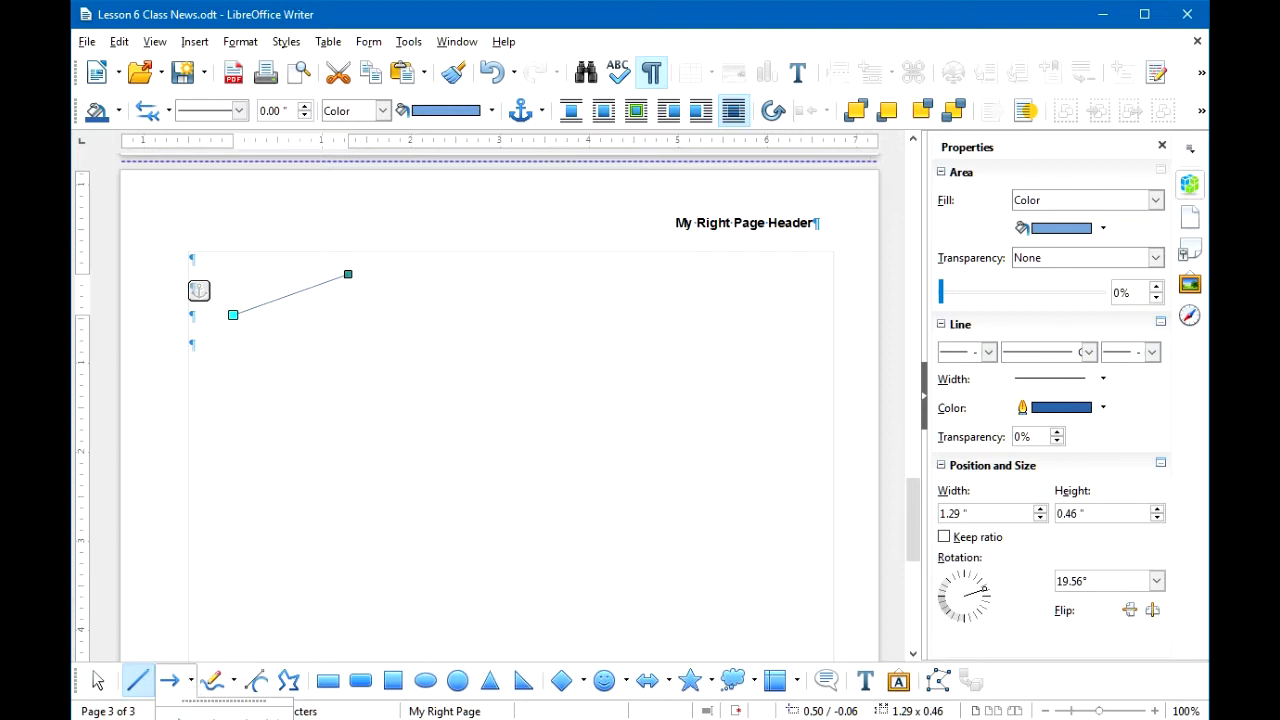
click(208, 716)
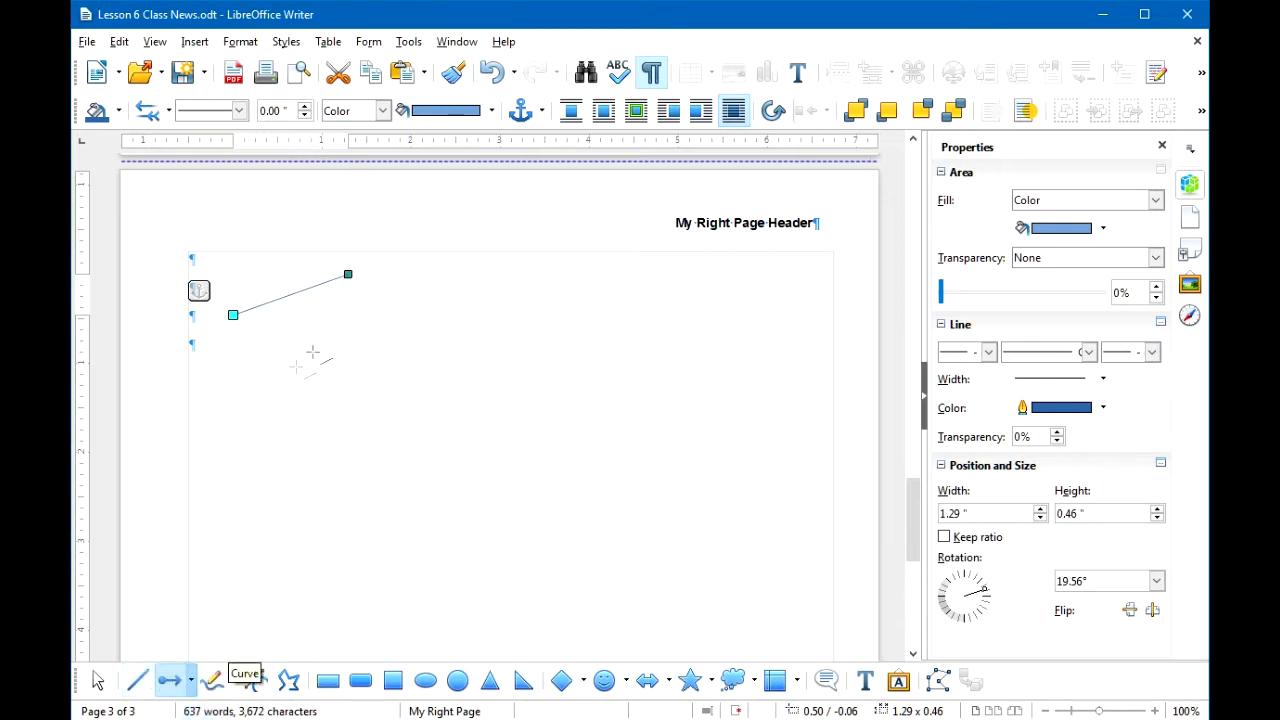
drag(310, 326, 427, 305)
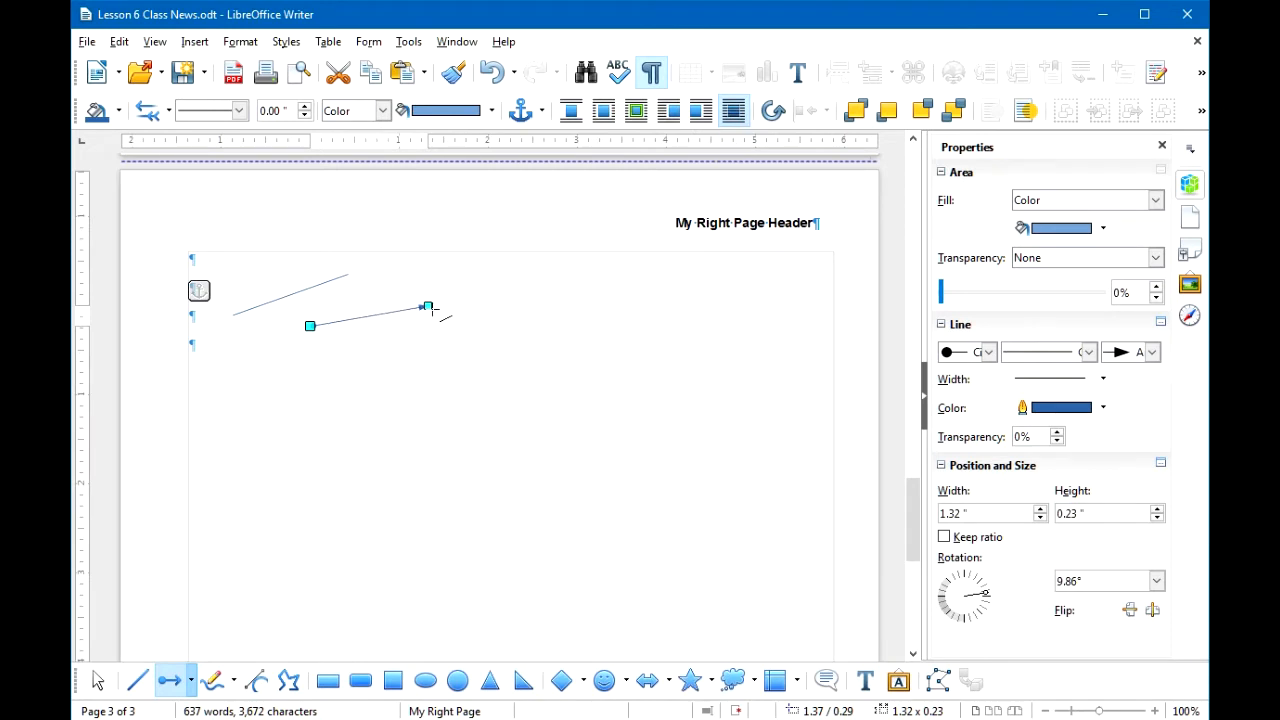
drag(489, 271, 397, 300)
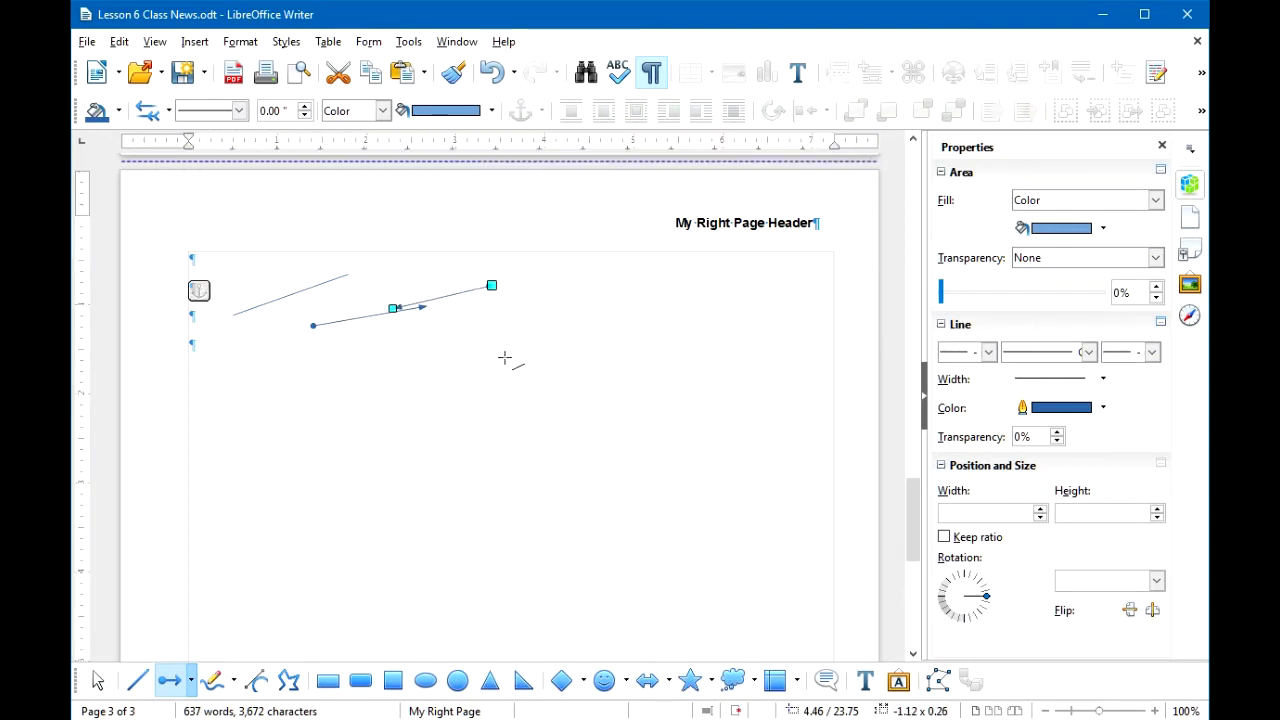
drag(432, 297, 423, 280)
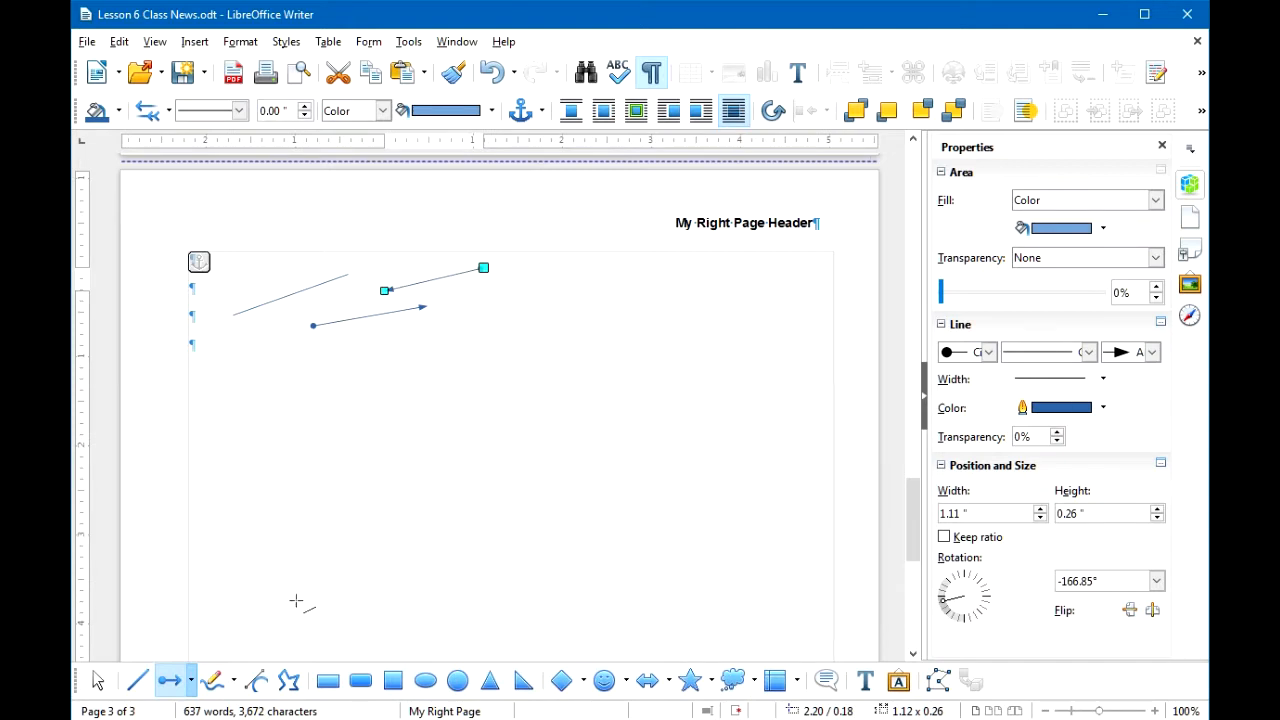
- Draw a wavy freeform line beside the arrows, move it right and slightly up, and enlarge it to about 2.53" by 0.68"
click(216, 683)
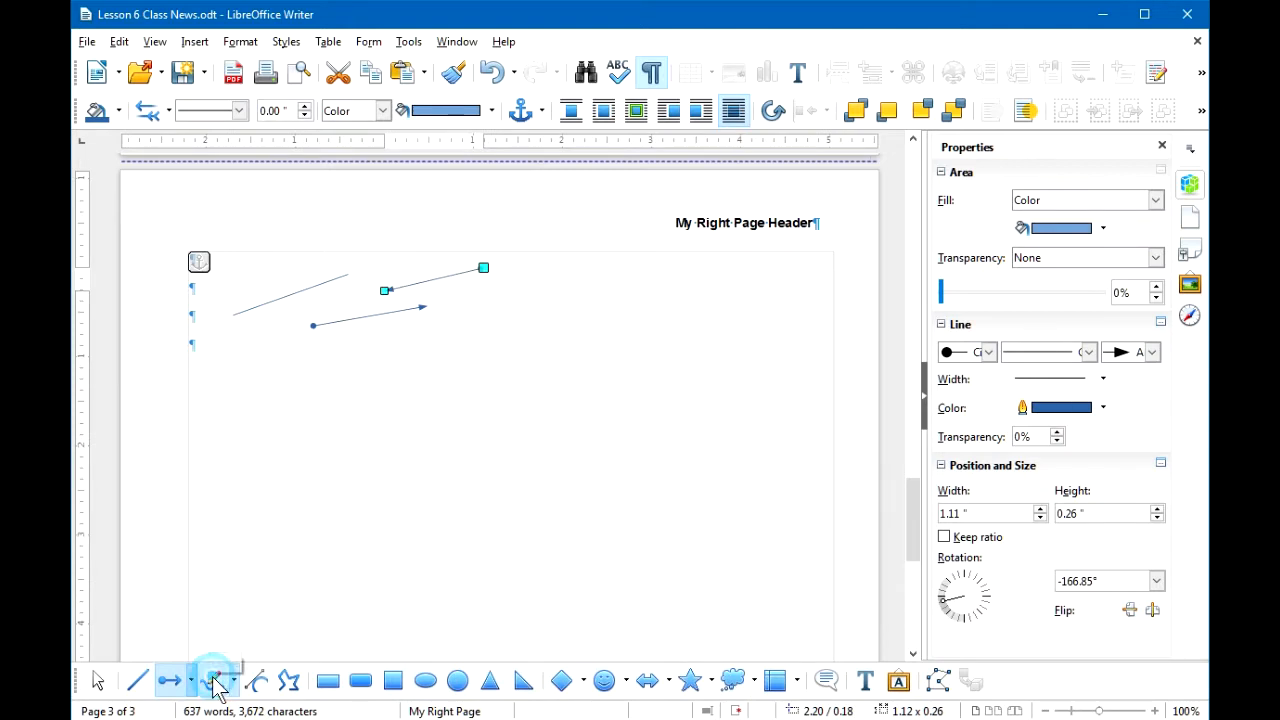
mouse_move(469, 320)
mouse_down()
mouse_move(520, 295)
mouse_move(571, 298)
mouse_move(623, 323)
mouse_move(671, 303)
mouse_move(665, 316)
mouse_up()
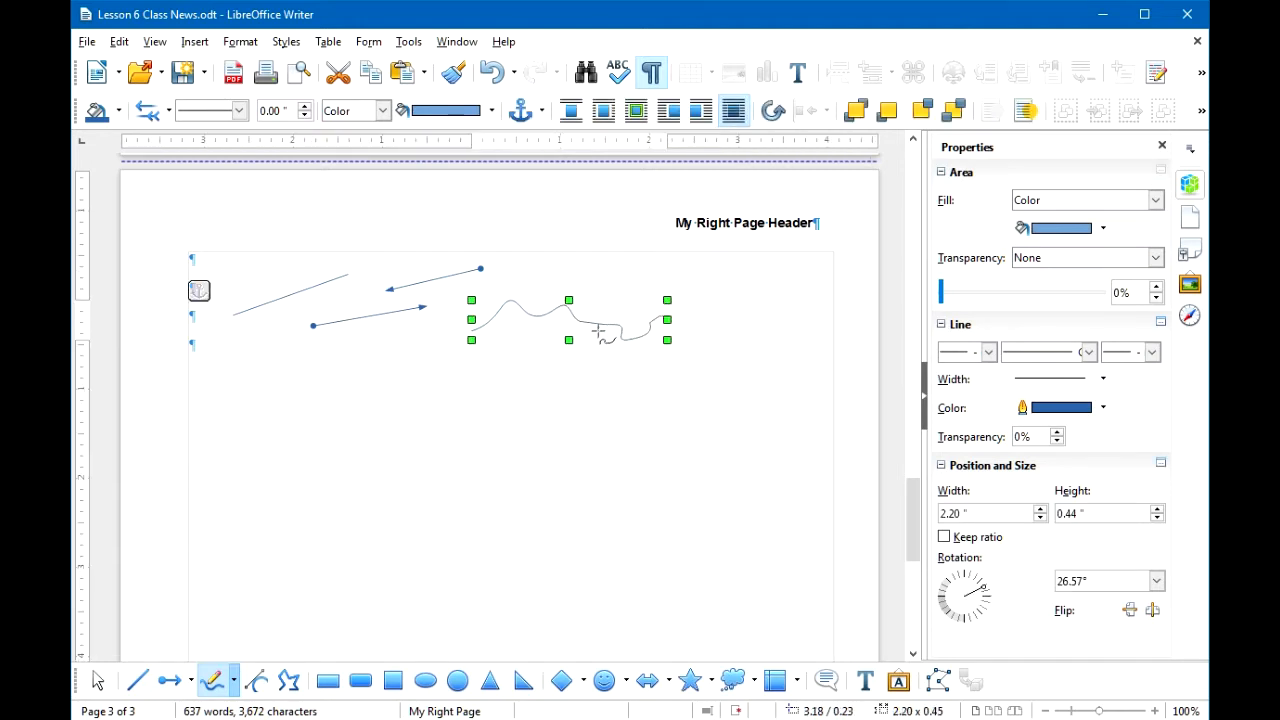
mouse_move(592, 322)
mouse_down()
mouse_move(623, 304)
mouse_move(628, 324)
mouse_move(657, 299)
mouse_move(637, 297)
mouse_up()
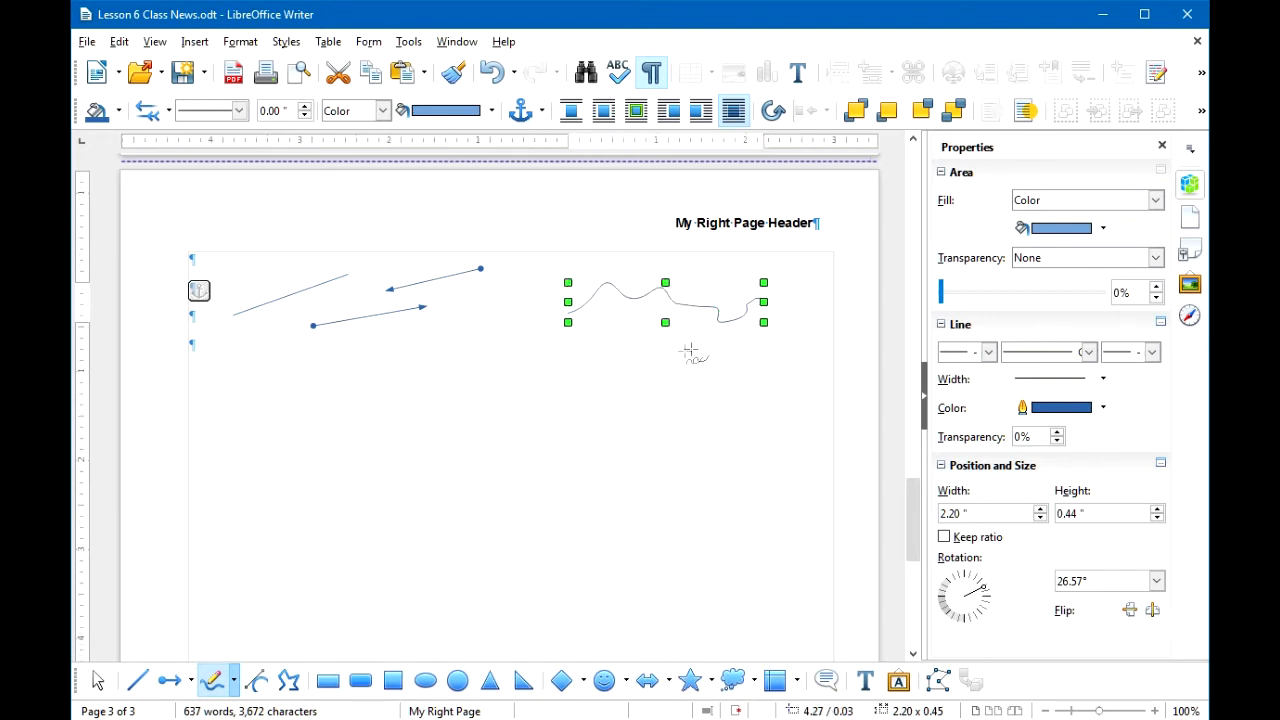
drag(762, 321, 791, 346)
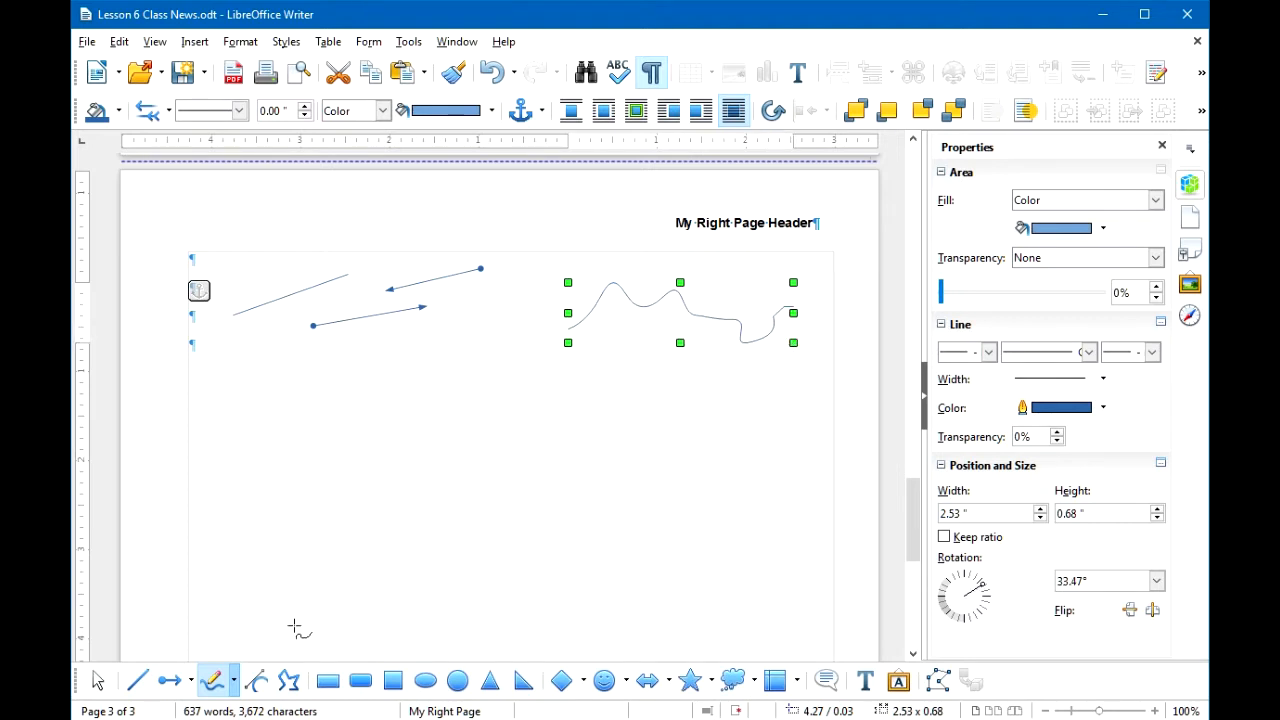
- Draw an angular, nearly closed polygon about 1.92" by 1.00" below the arrow lines and move it slightly left and up
click(290, 686)
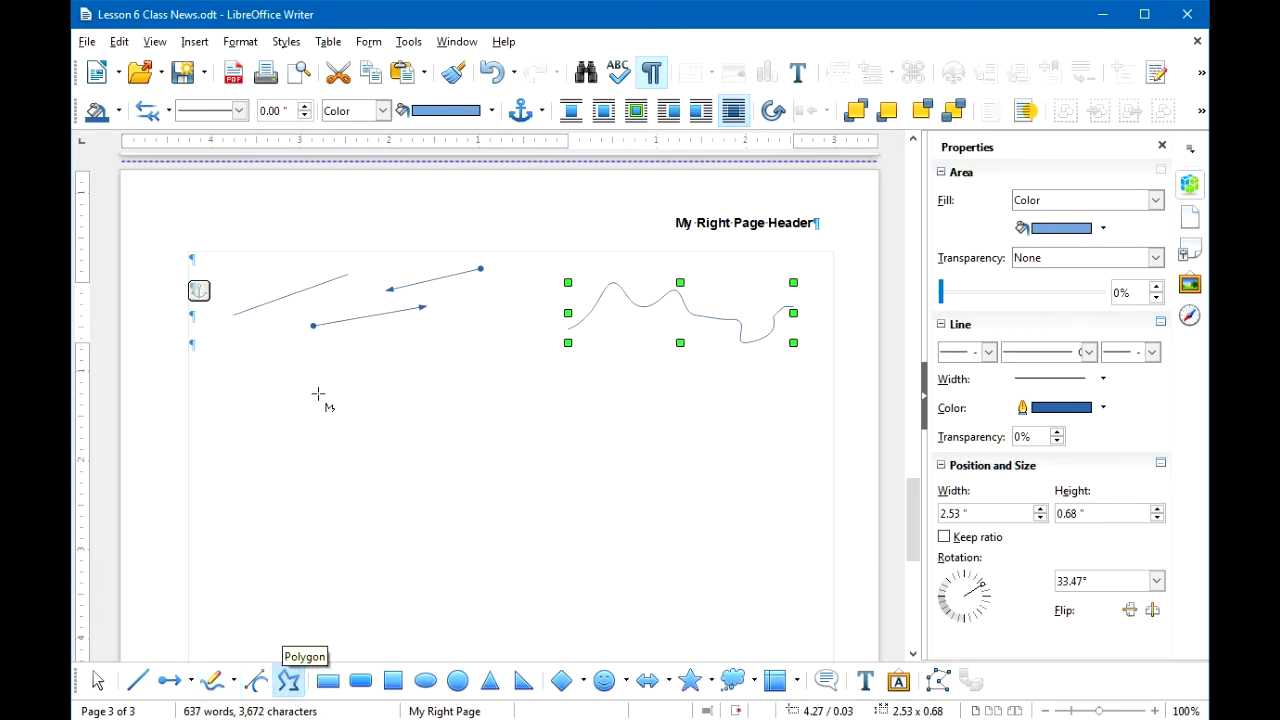
drag(287, 382, 370, 349)
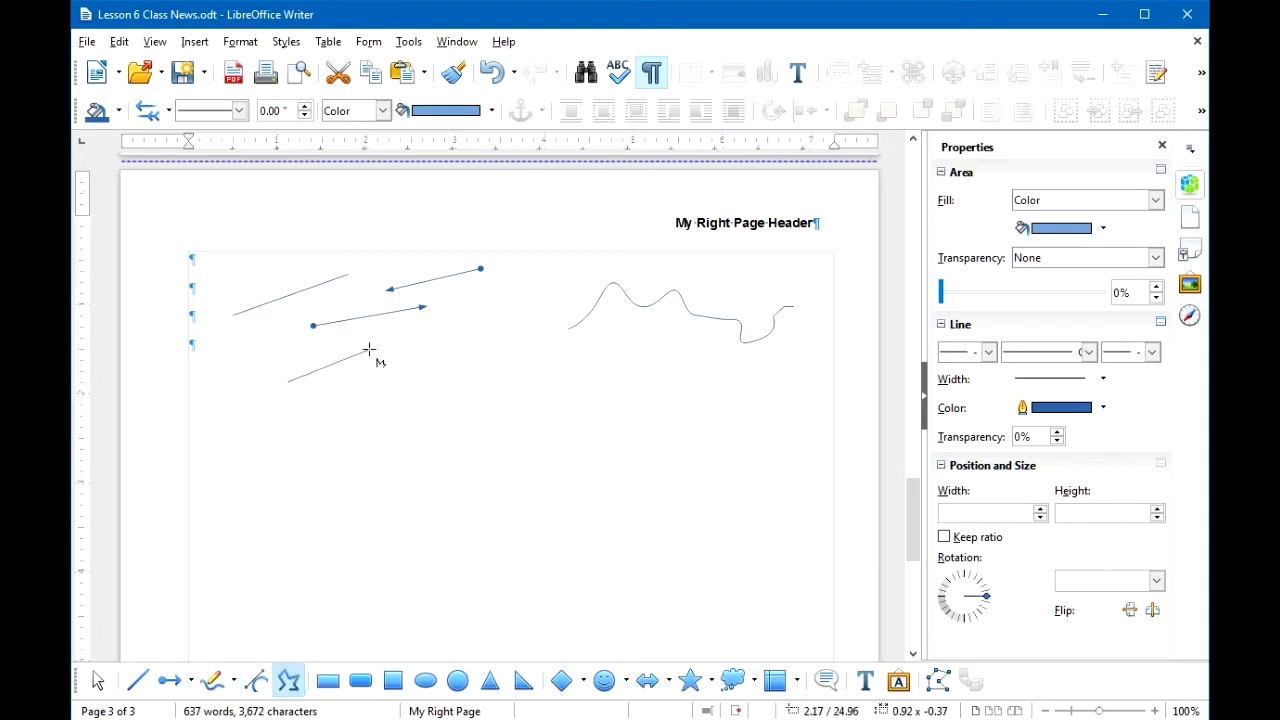
click(458, 388)
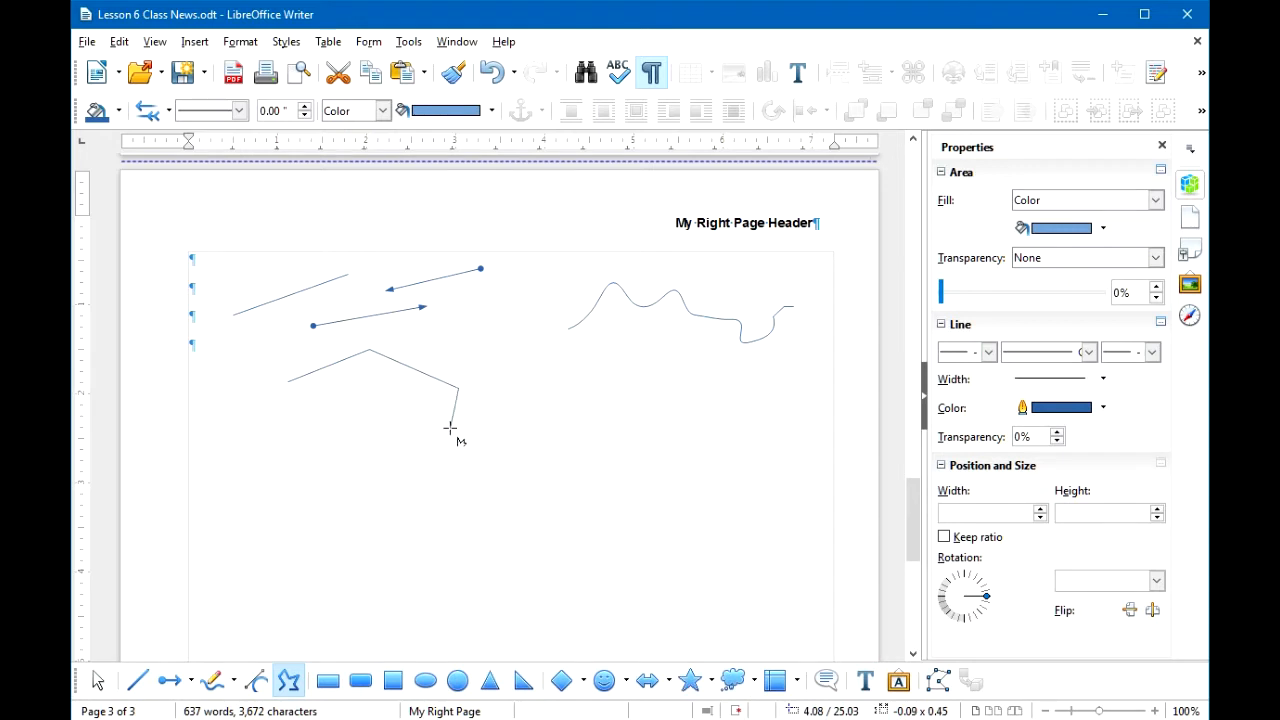
click(452, 428)
click(391, 403)
click(317, 437)
click(294, 401)
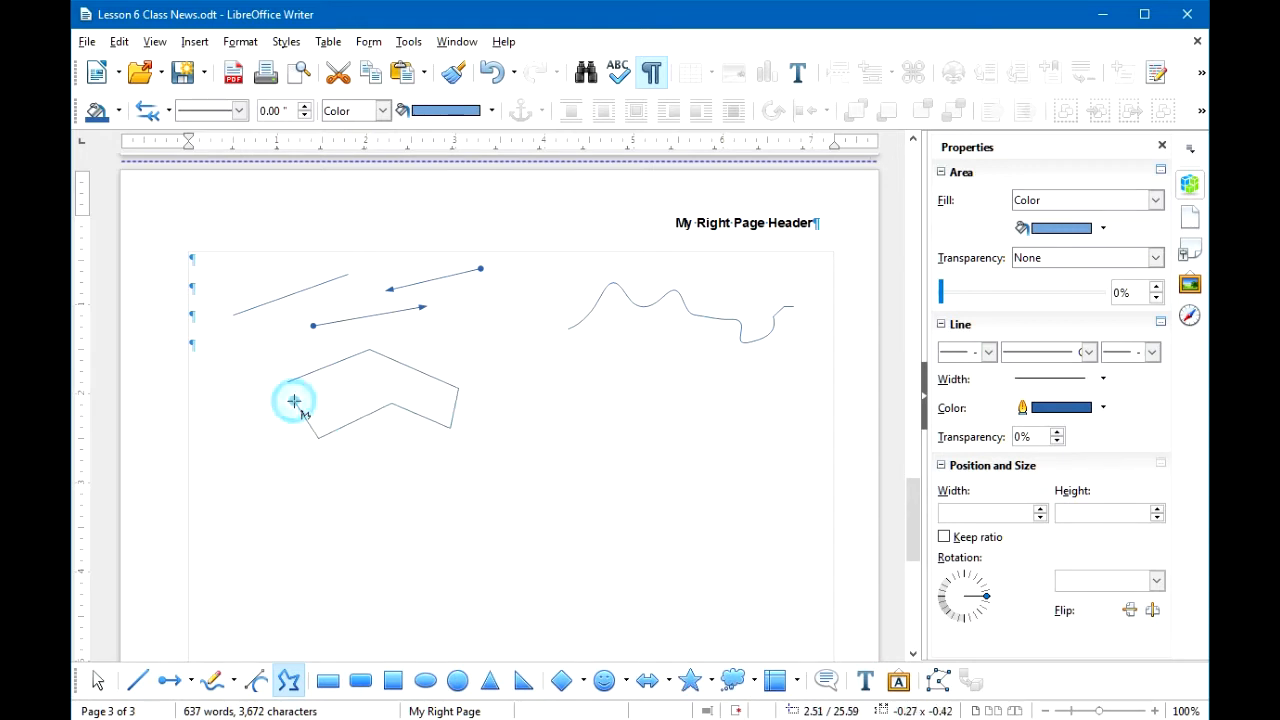
double_click(289, 390)
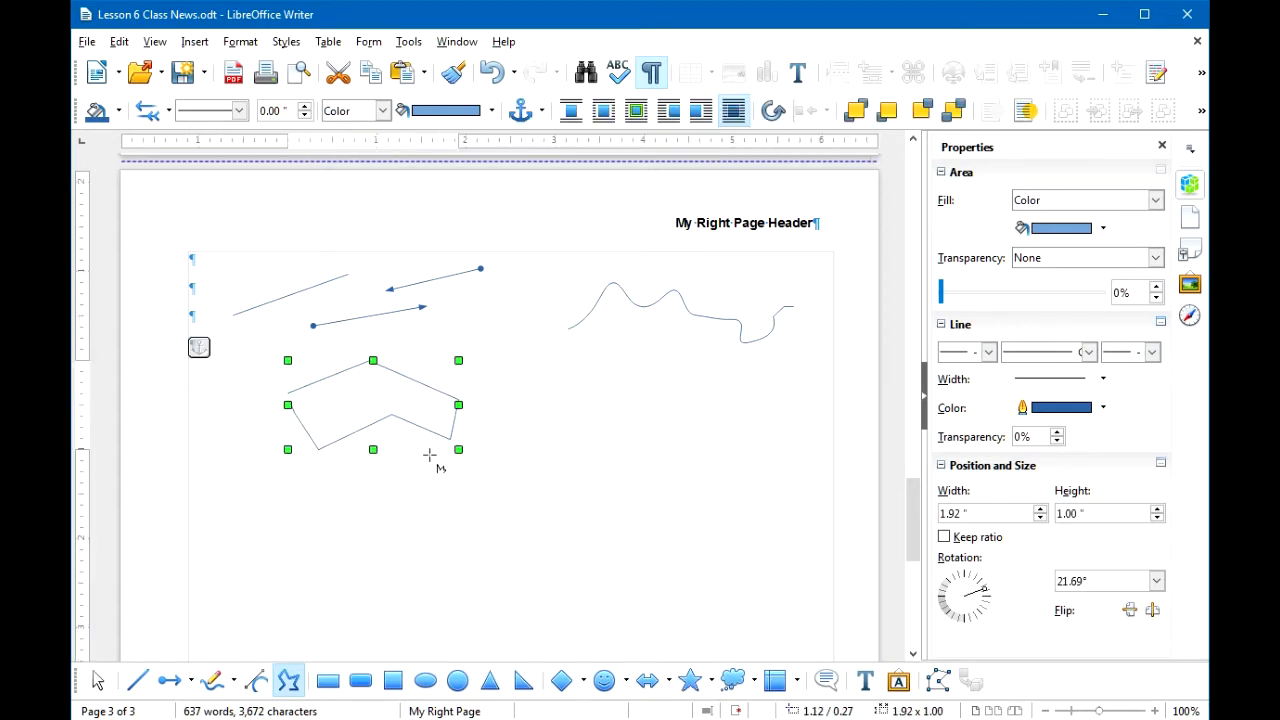
drag(371, 420, 310, 408)
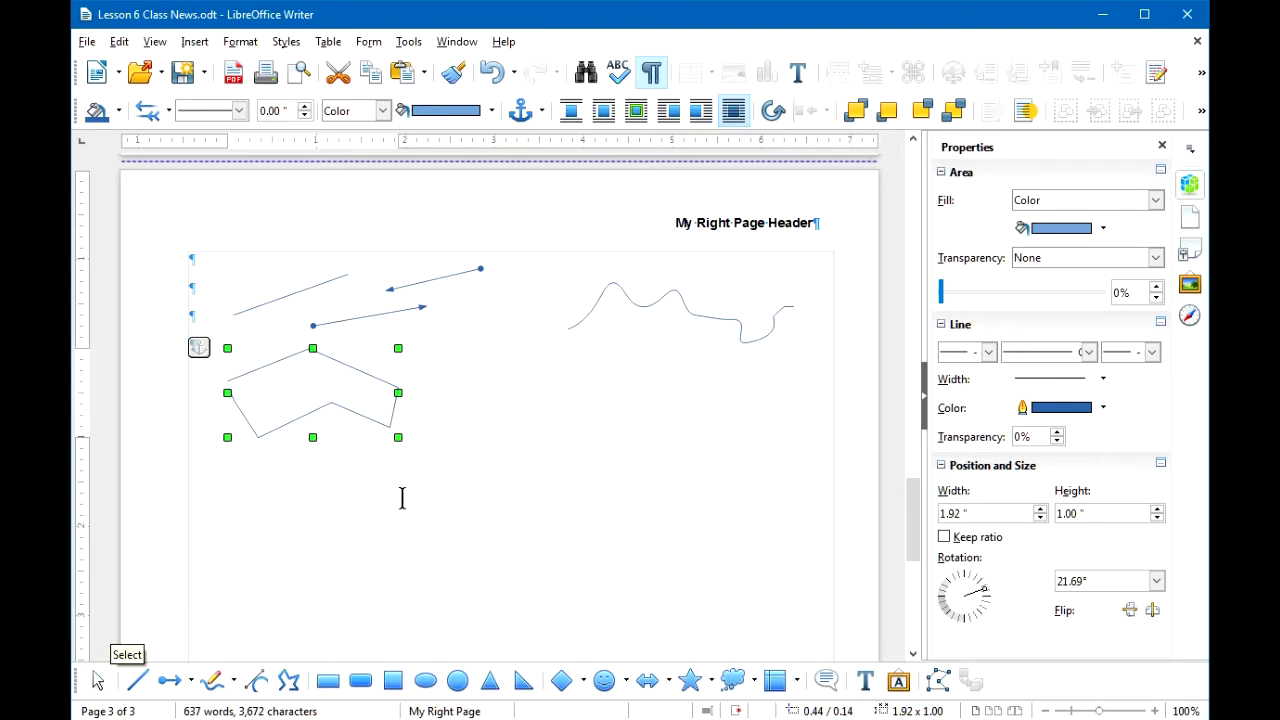
click(451, 289)
click(641, 306)
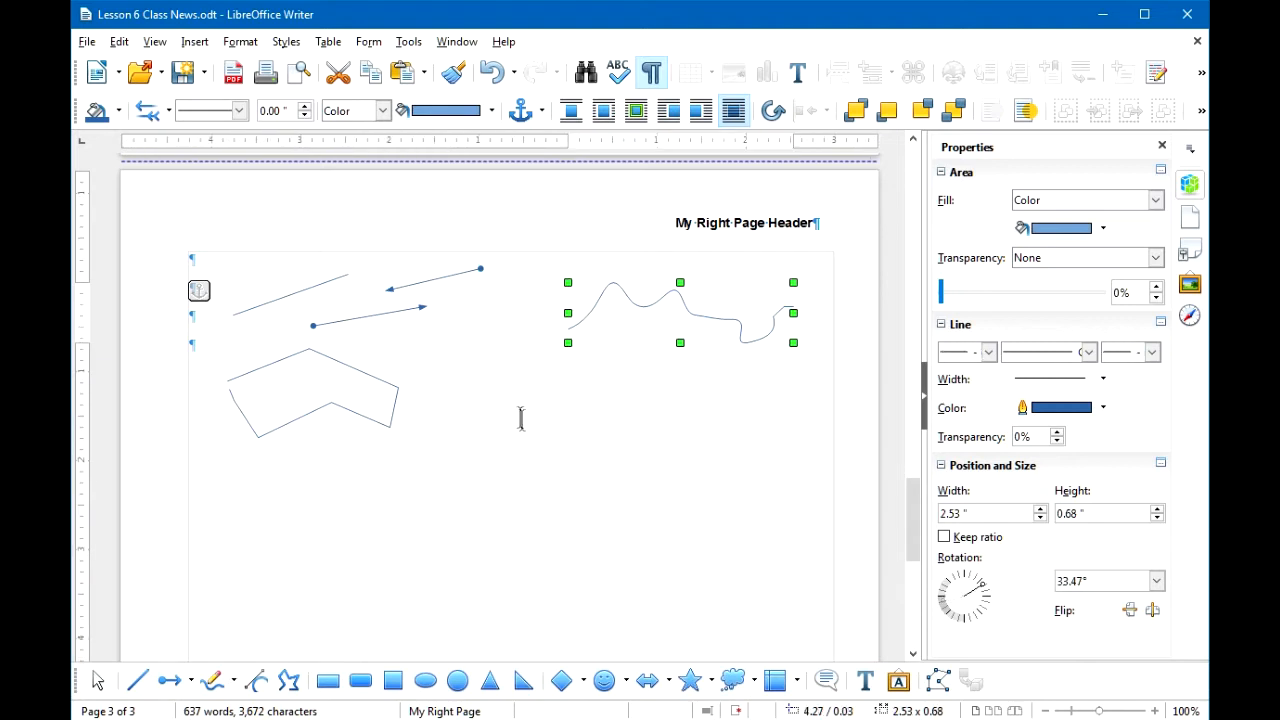
click(514, 384)
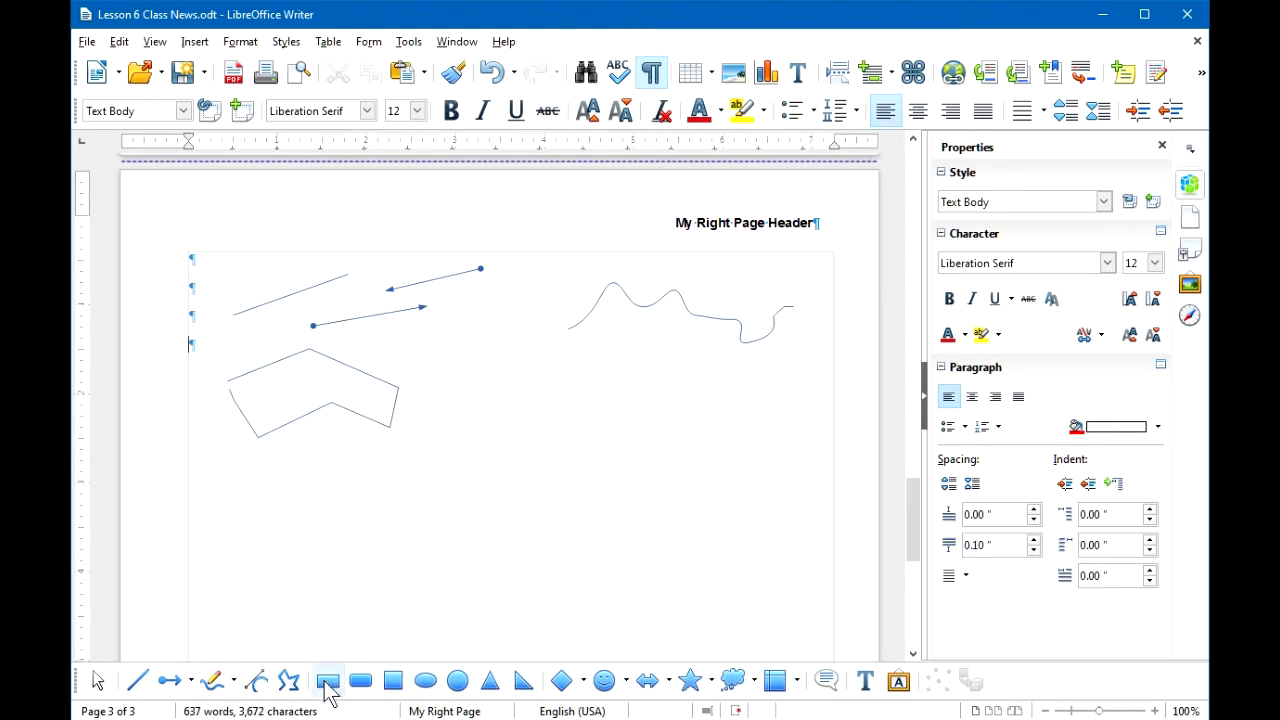
- Draw a rectangle about 3.33" by 1.75" below the wavy line and fill it with orange
click(328, 681)
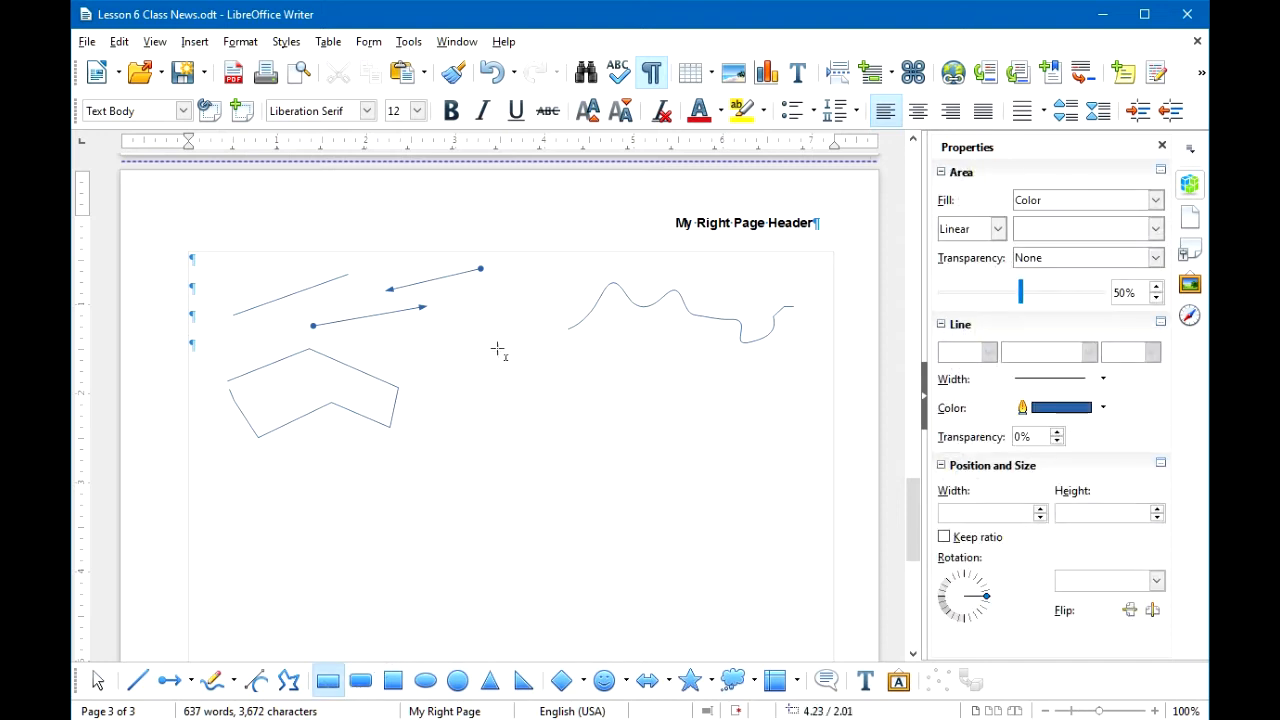
mouse_move(468, 352)
mouse_down()
mouse_move(522, 406)
mouse_move(766, 518)
mouse_up()
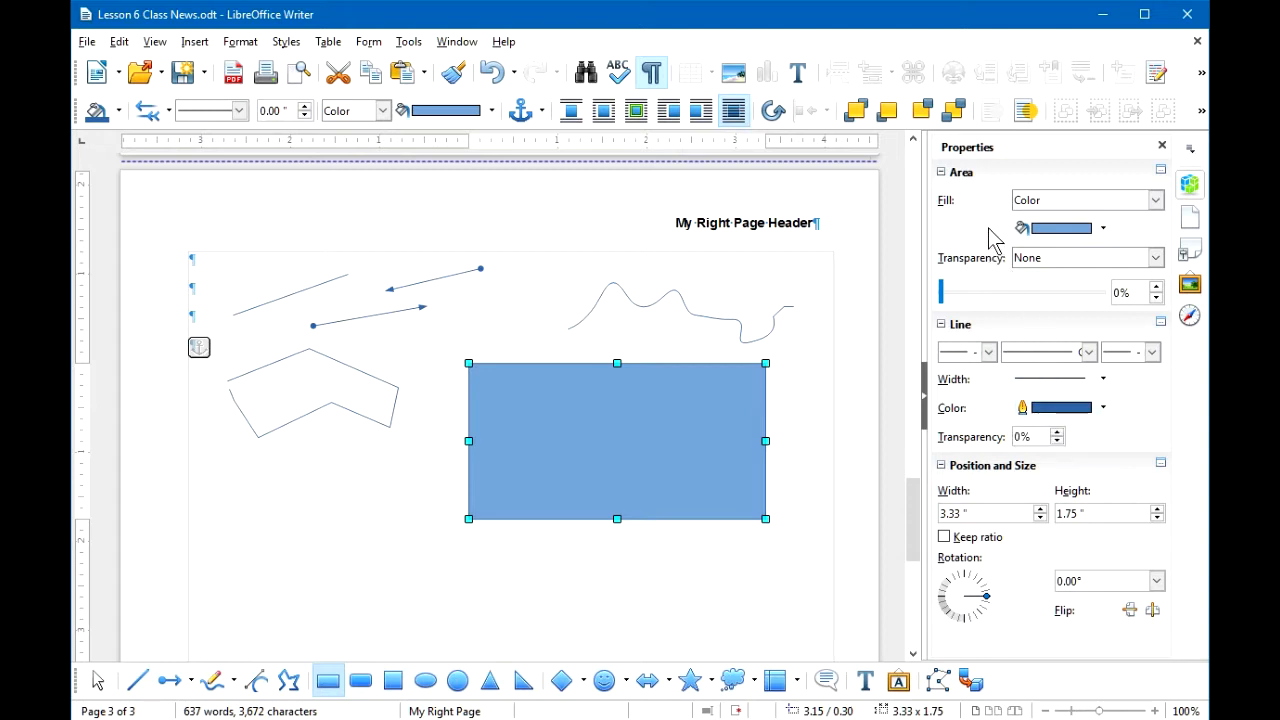
click(1070, 230)
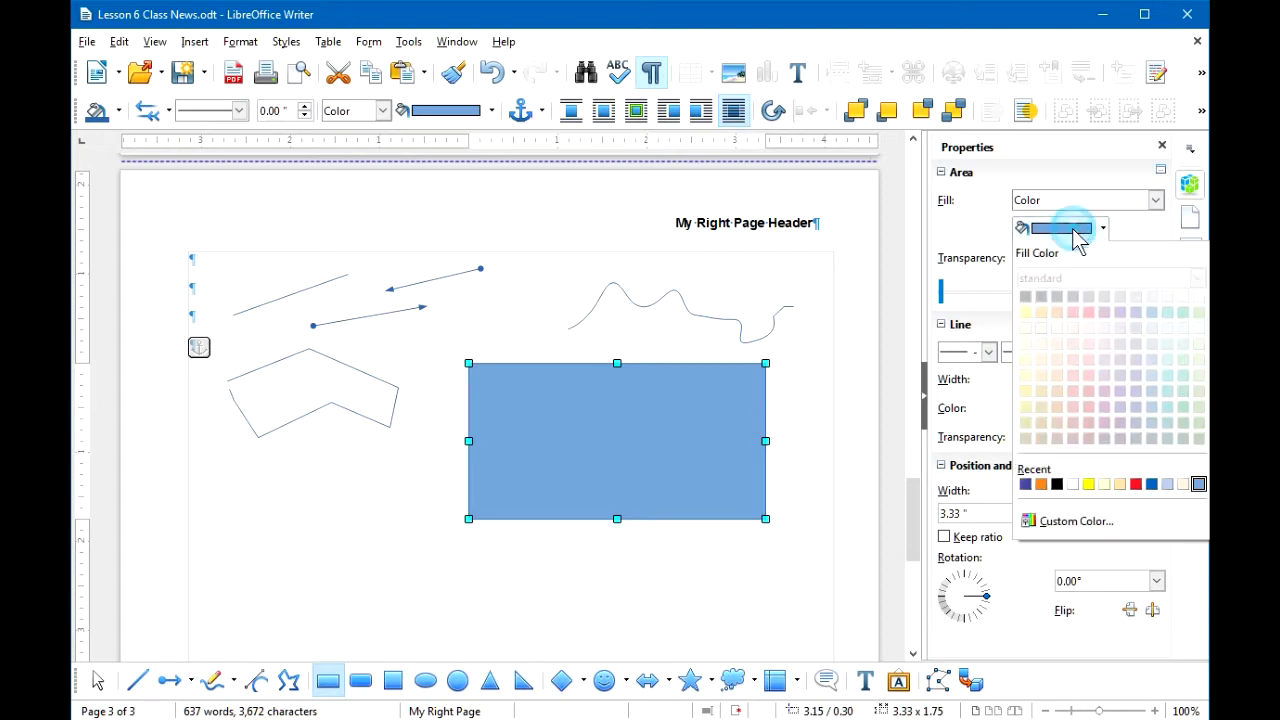
click(1057, 313)
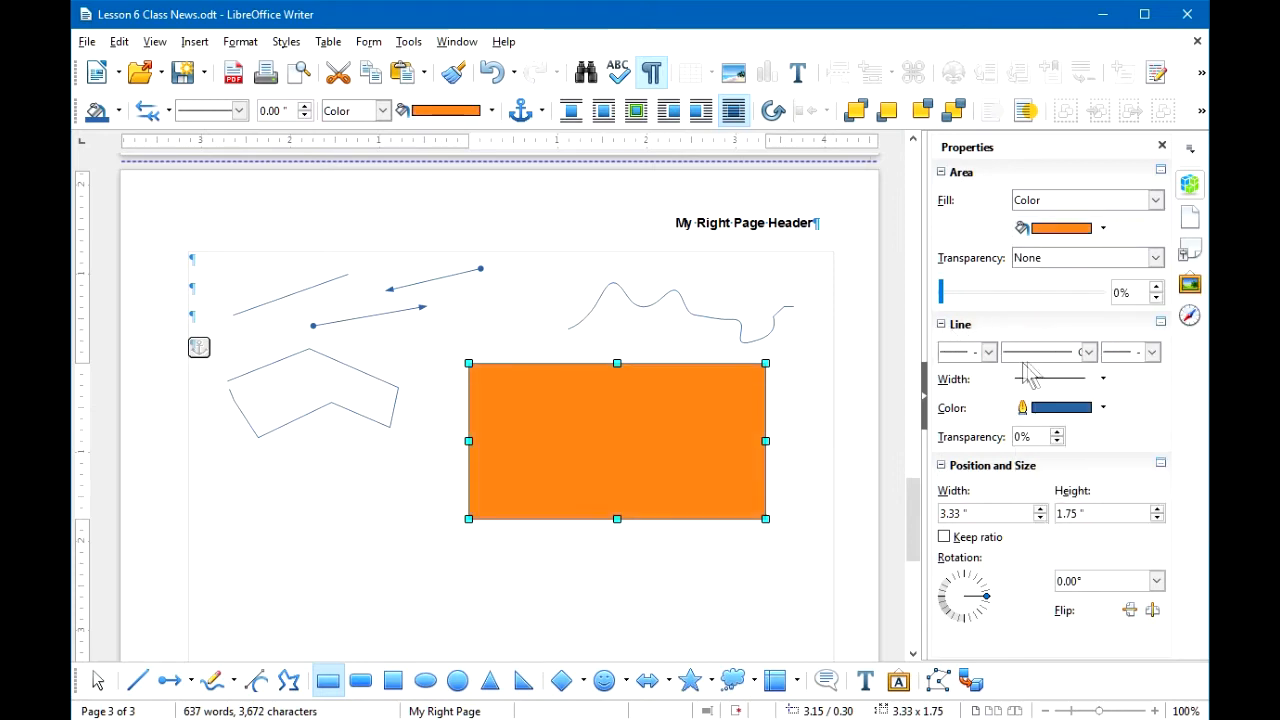
- Give the rectangle a red outline with a width of 3.0 pt
click(1062, 409)
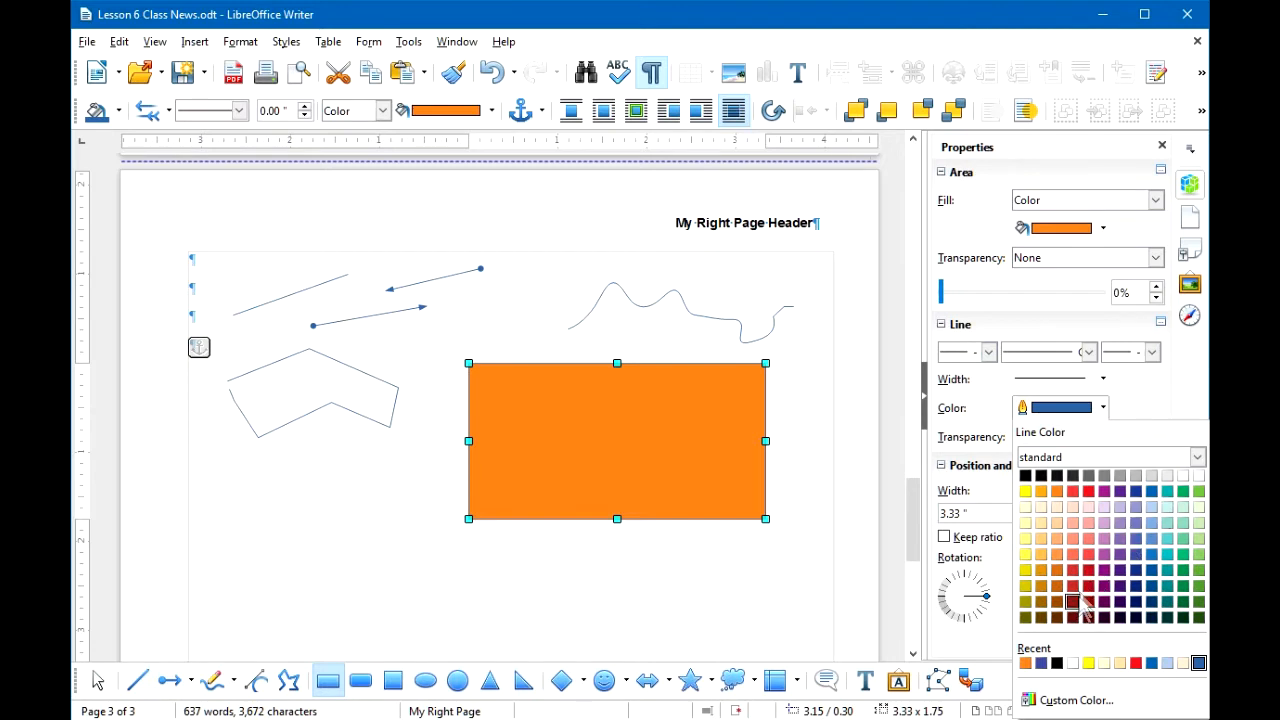
click(1088, 572)
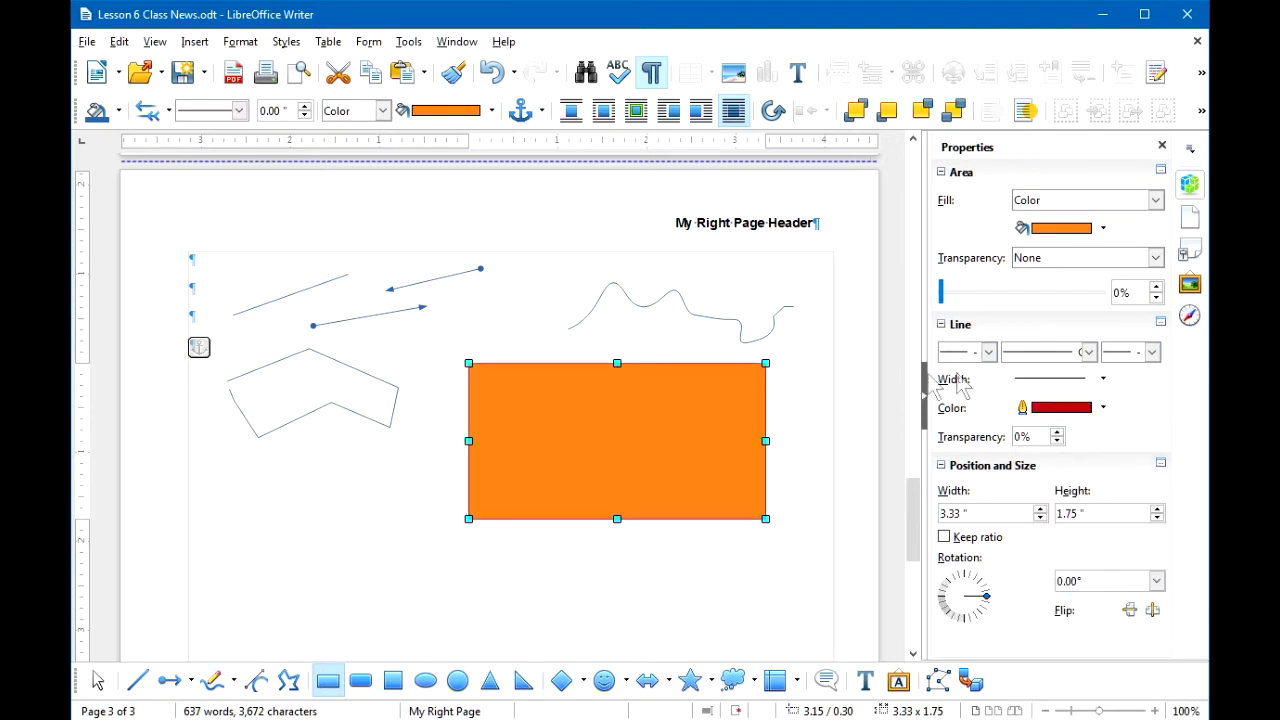
click(1099, 381)
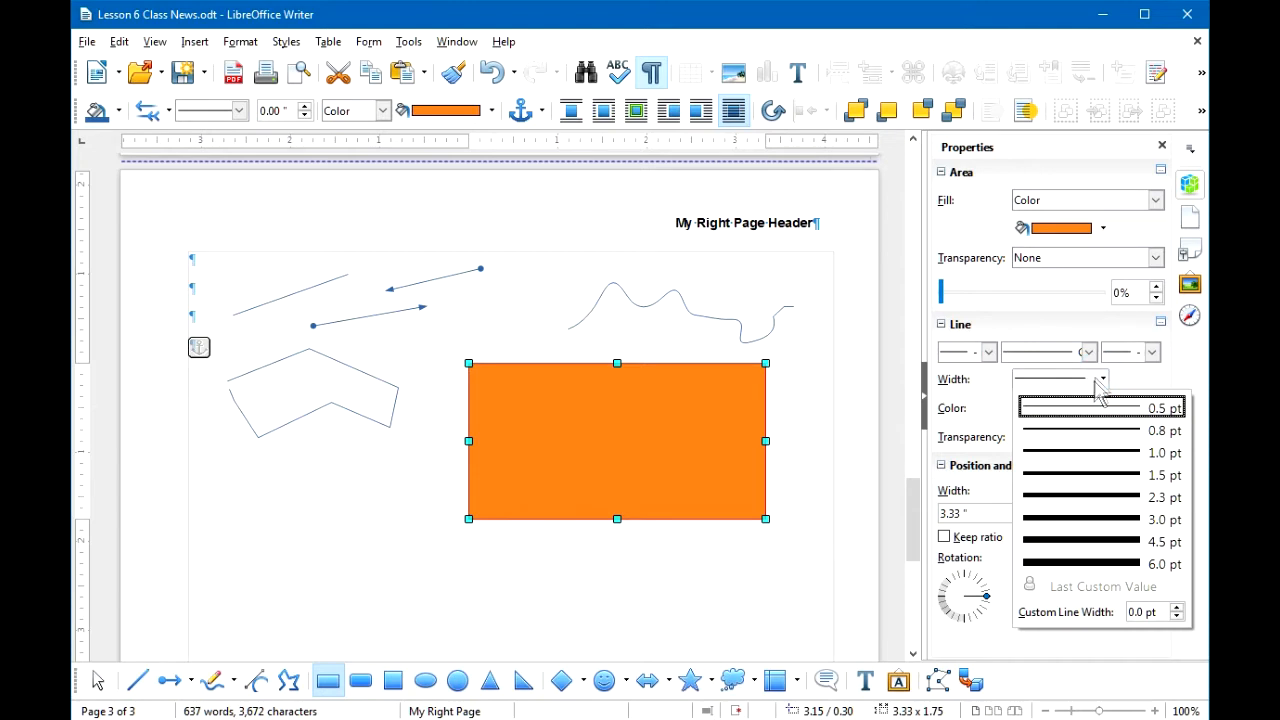
click(1097, 519)
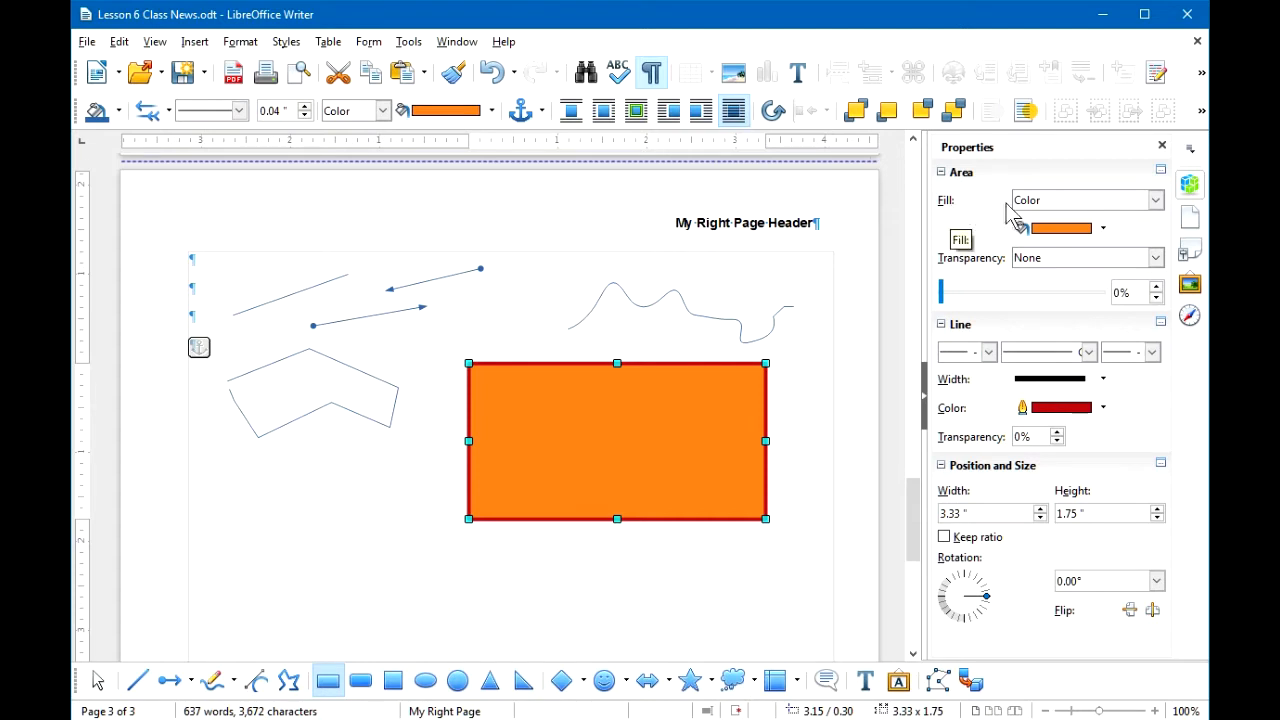
- Change the rectangle's fill to a gradient running from Yellow to Red
click(1155, 200)
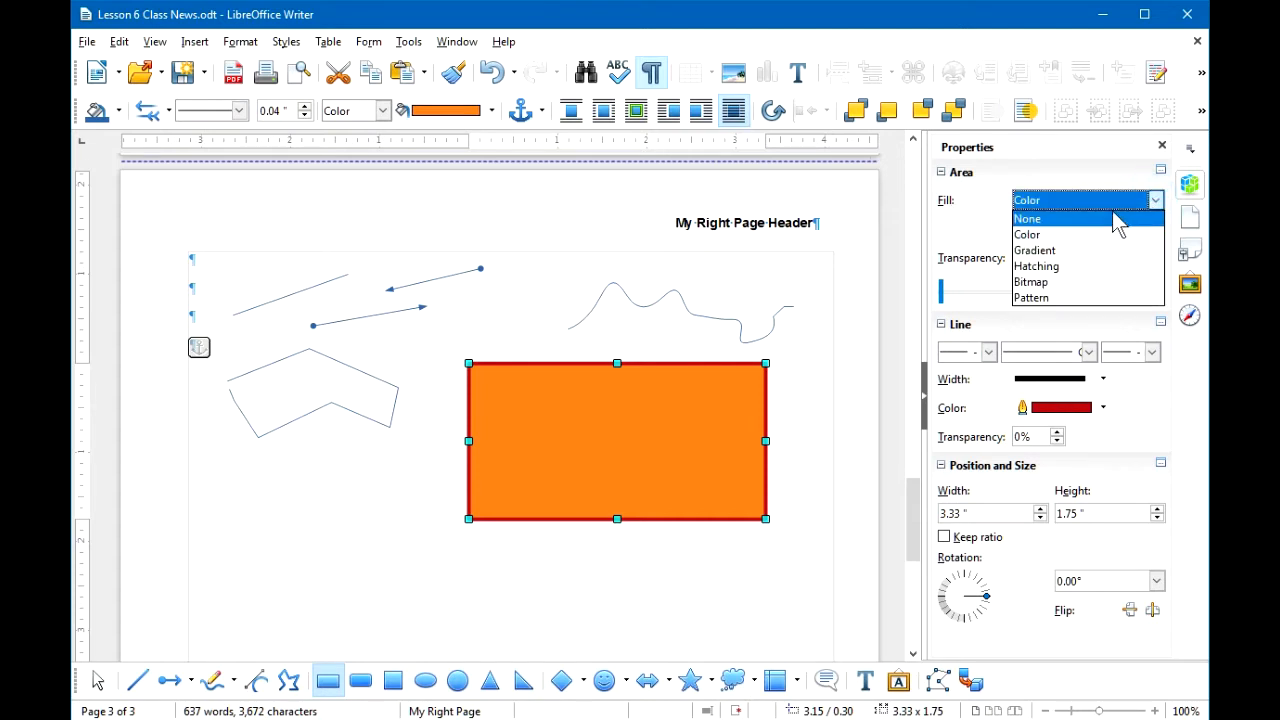
click(1046, 253)
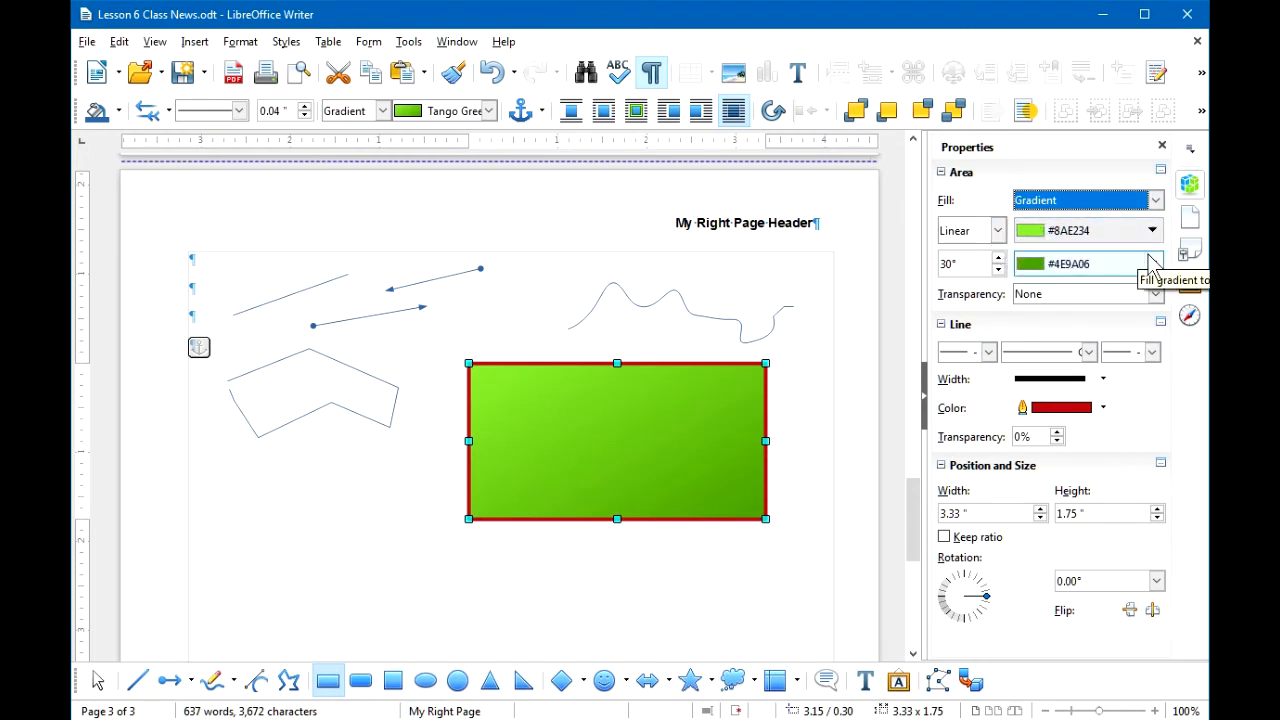
click(1153, 231)
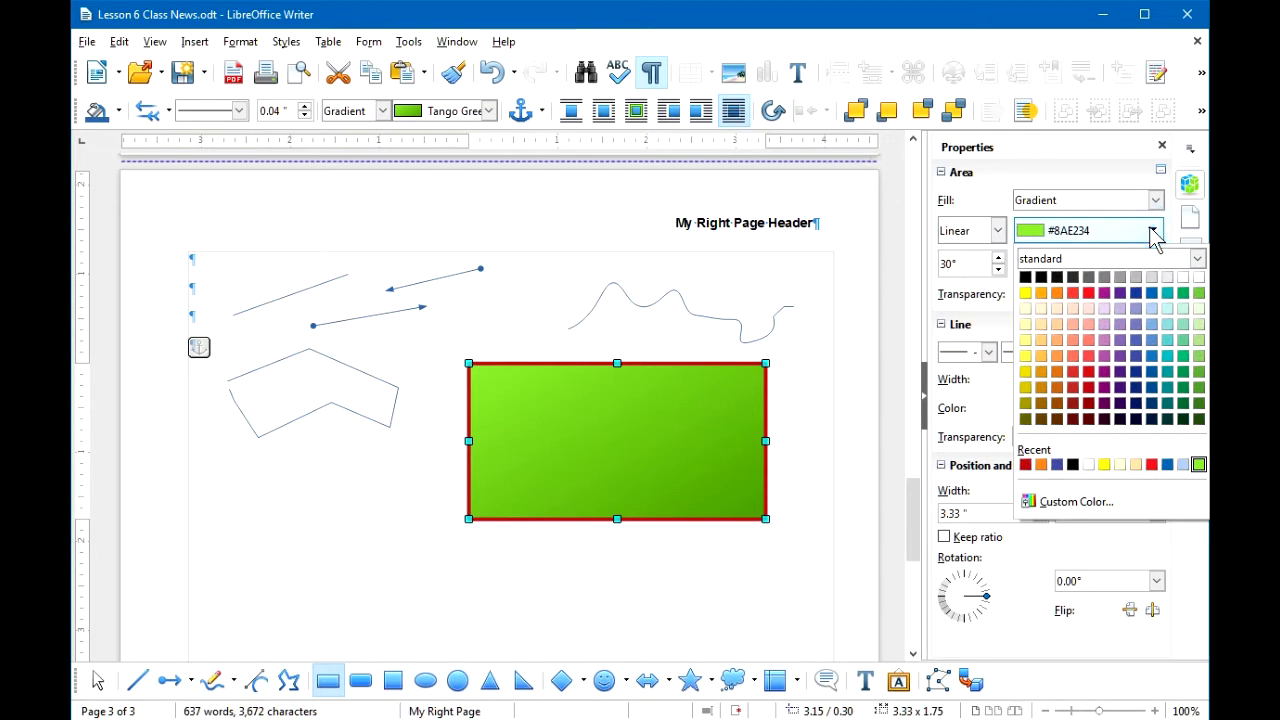
click(1025, 293)
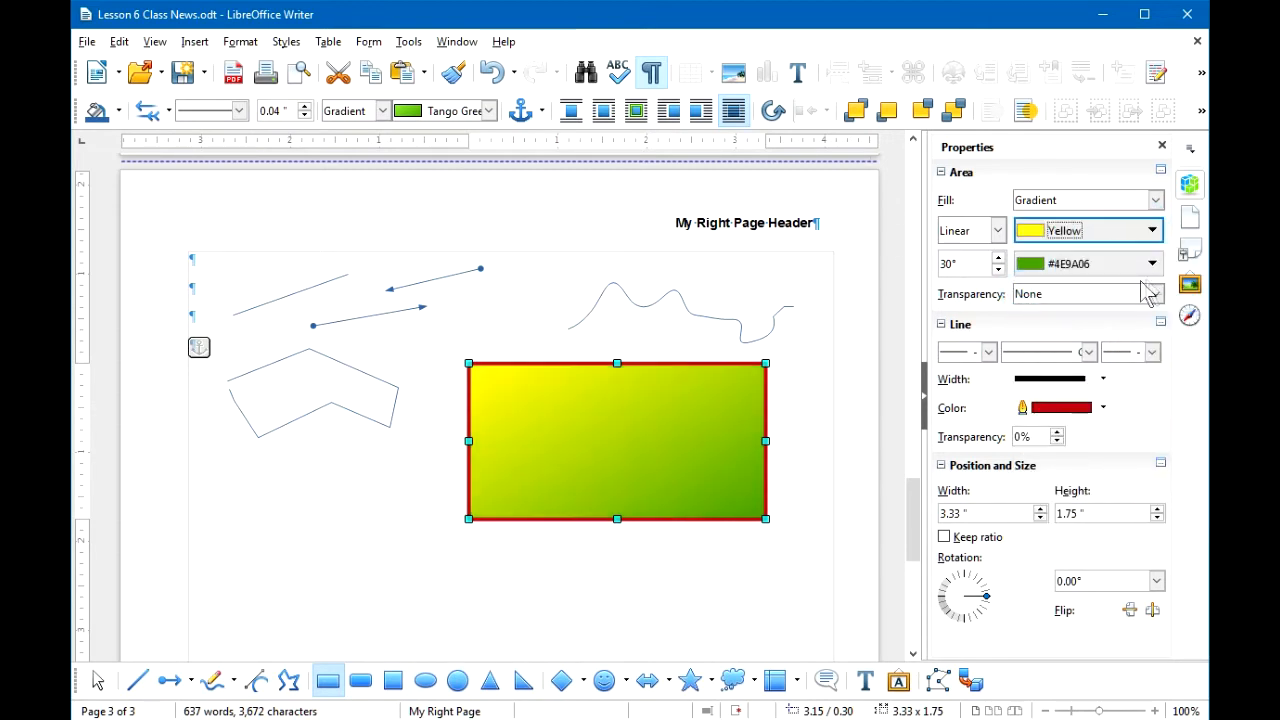
click(1153, 264)
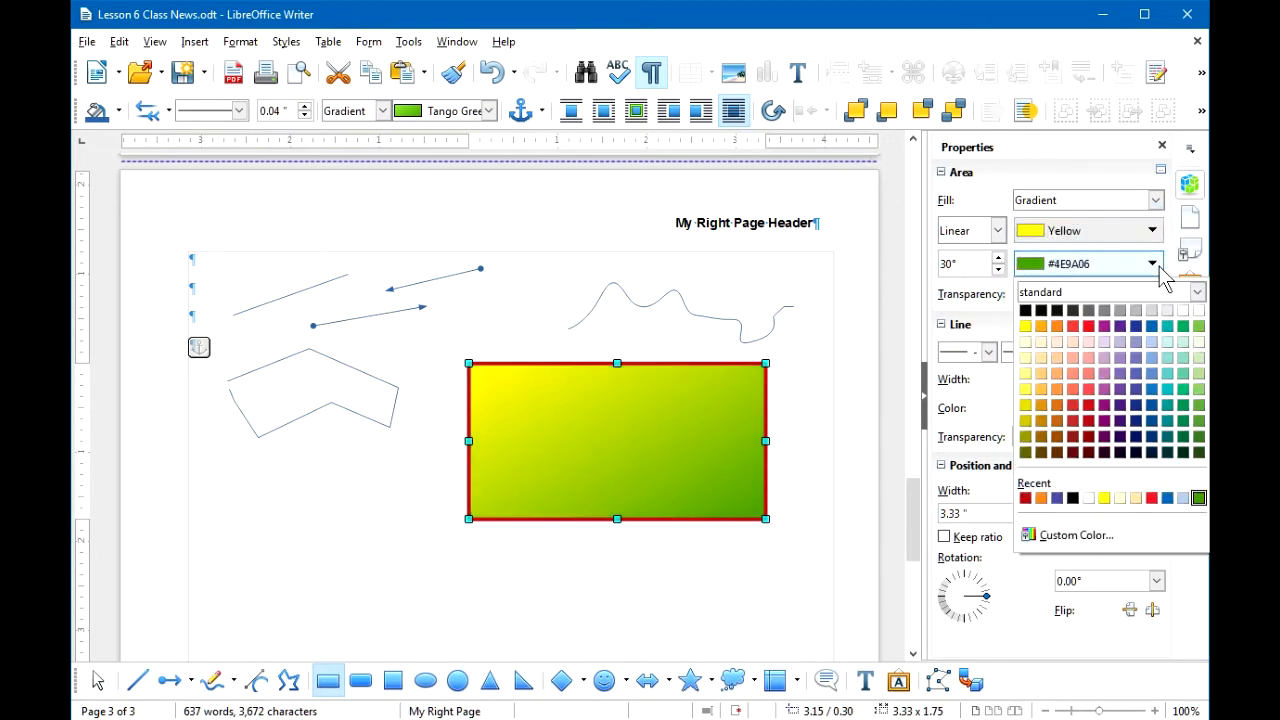
click(1090, 326)
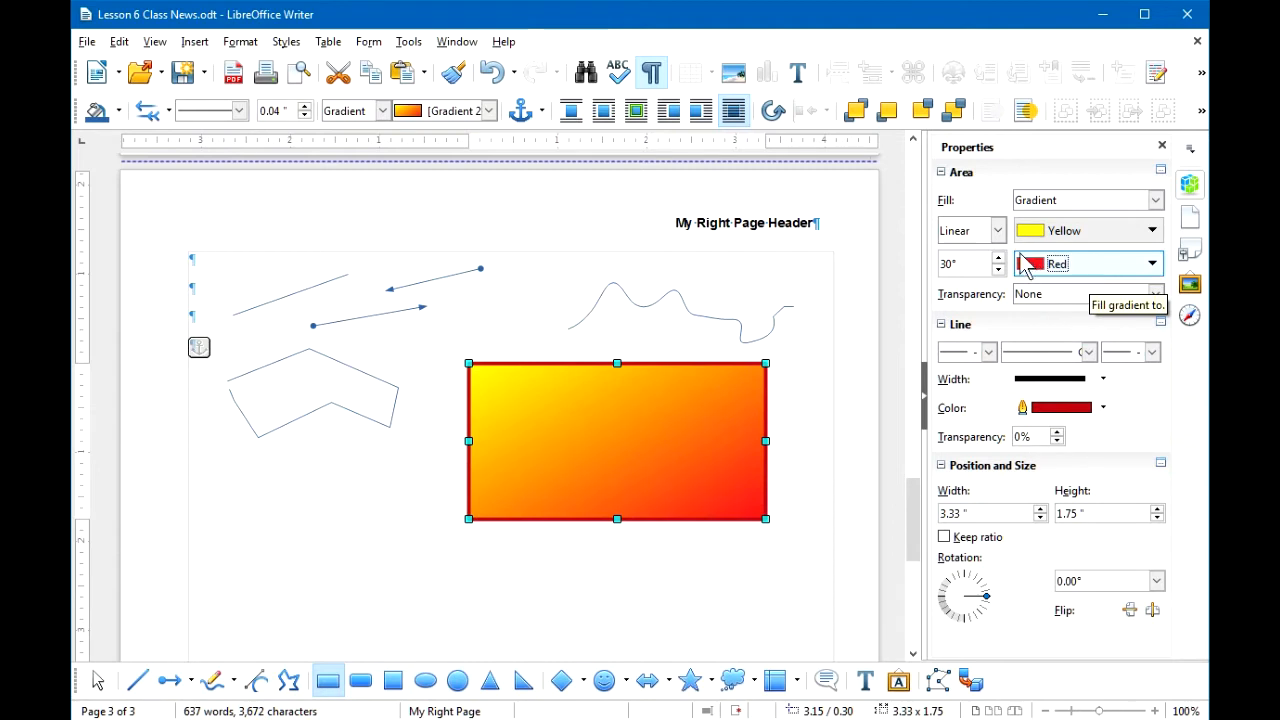
- Try the Axial, Ellipsoid, Quadratic and Square gradient types on the rectangle's yellow-to-red fill
click(997, 231)
click(957, 260)
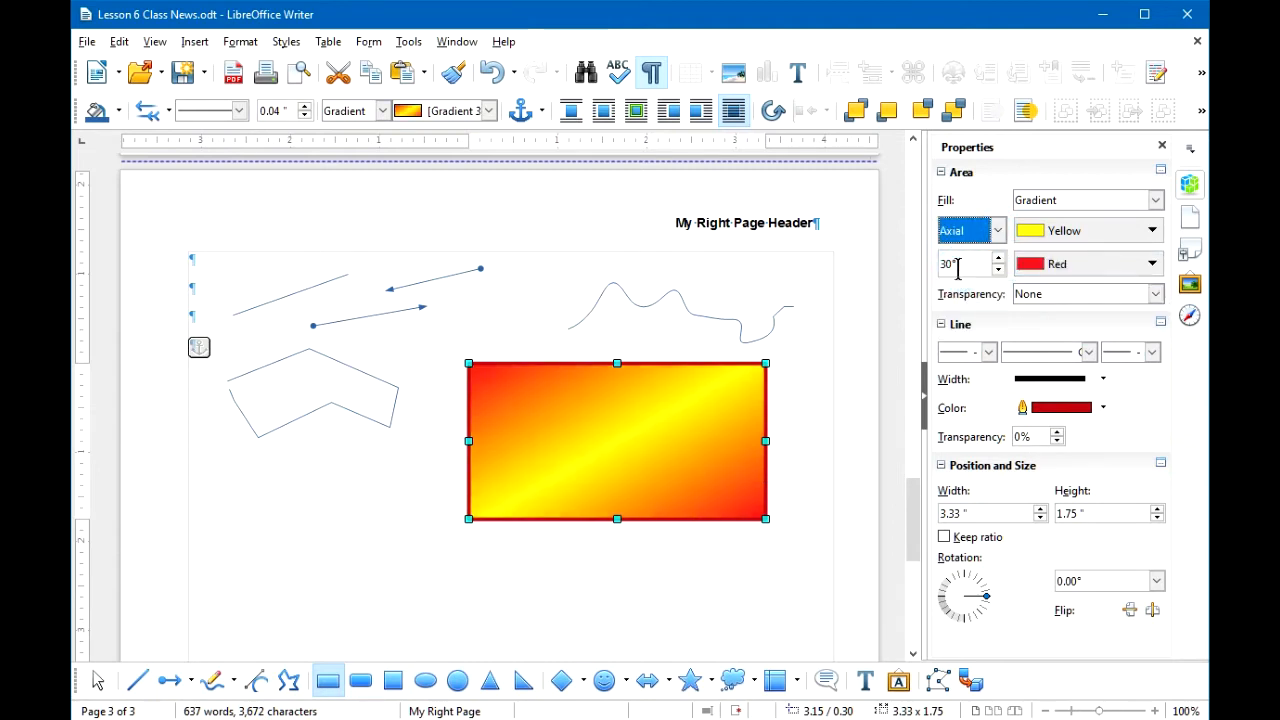
click(997, 231)
click(985, 300)
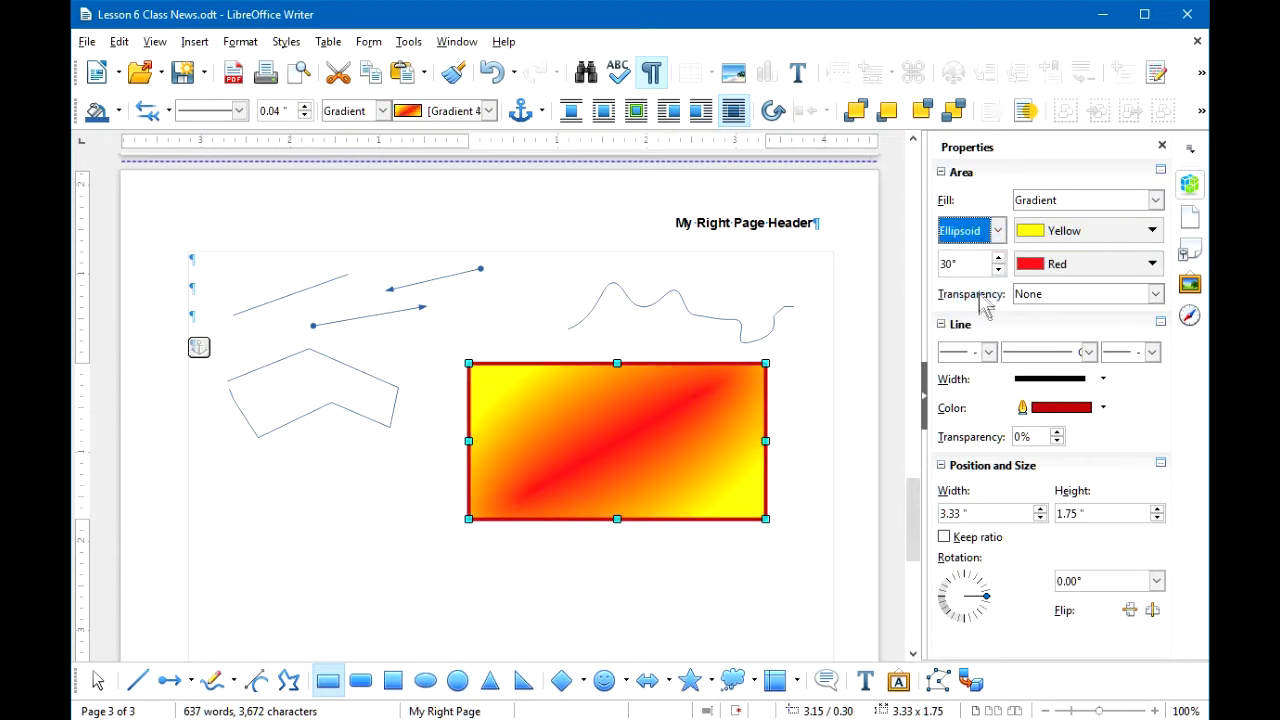
click(997, 231)
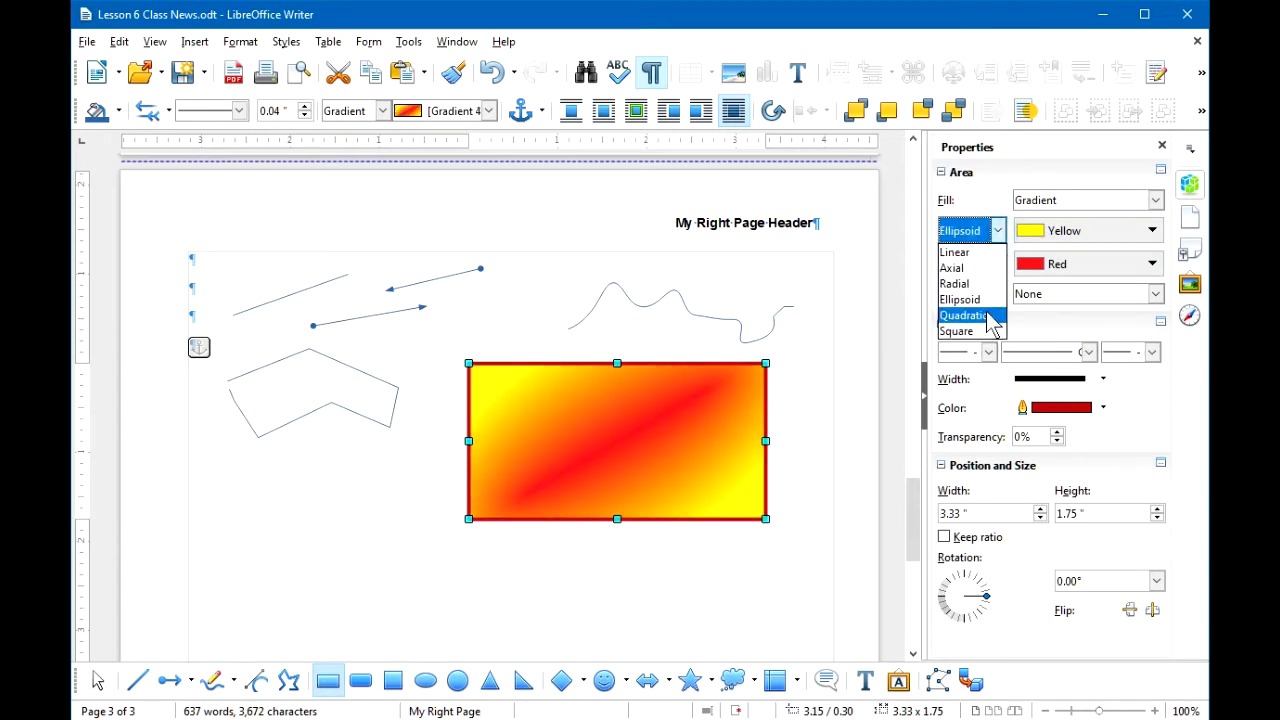
click(988, 312)
click(997, 231)
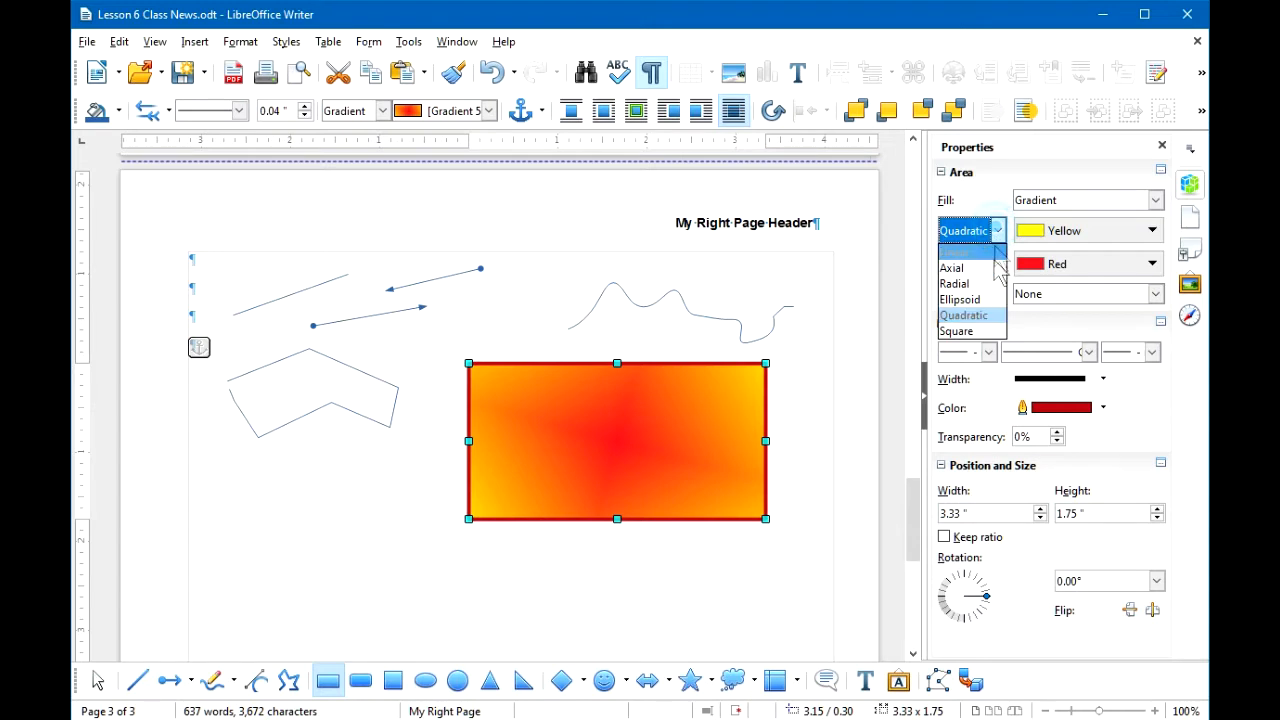
click(990, 331)
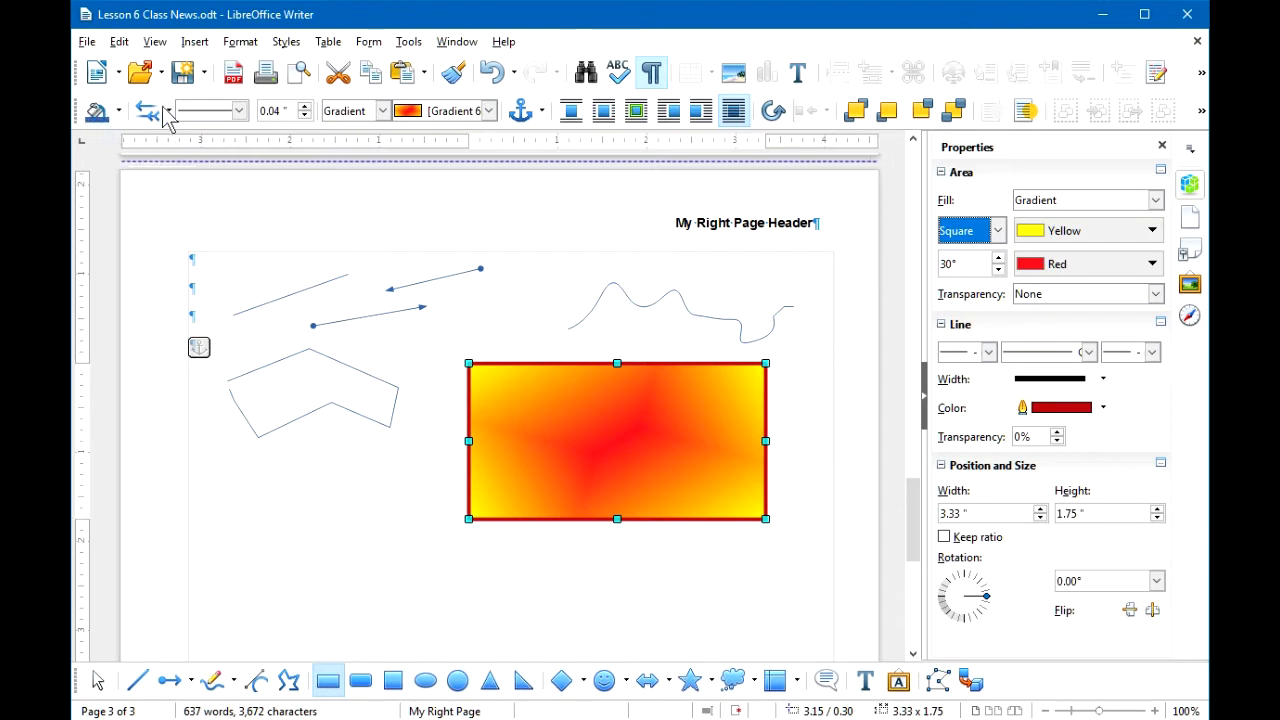
- Try the preset gradients Sunburst, Deep Blue, Tango Orange and Radial red/yellow on the rectangle
click(407, 118)
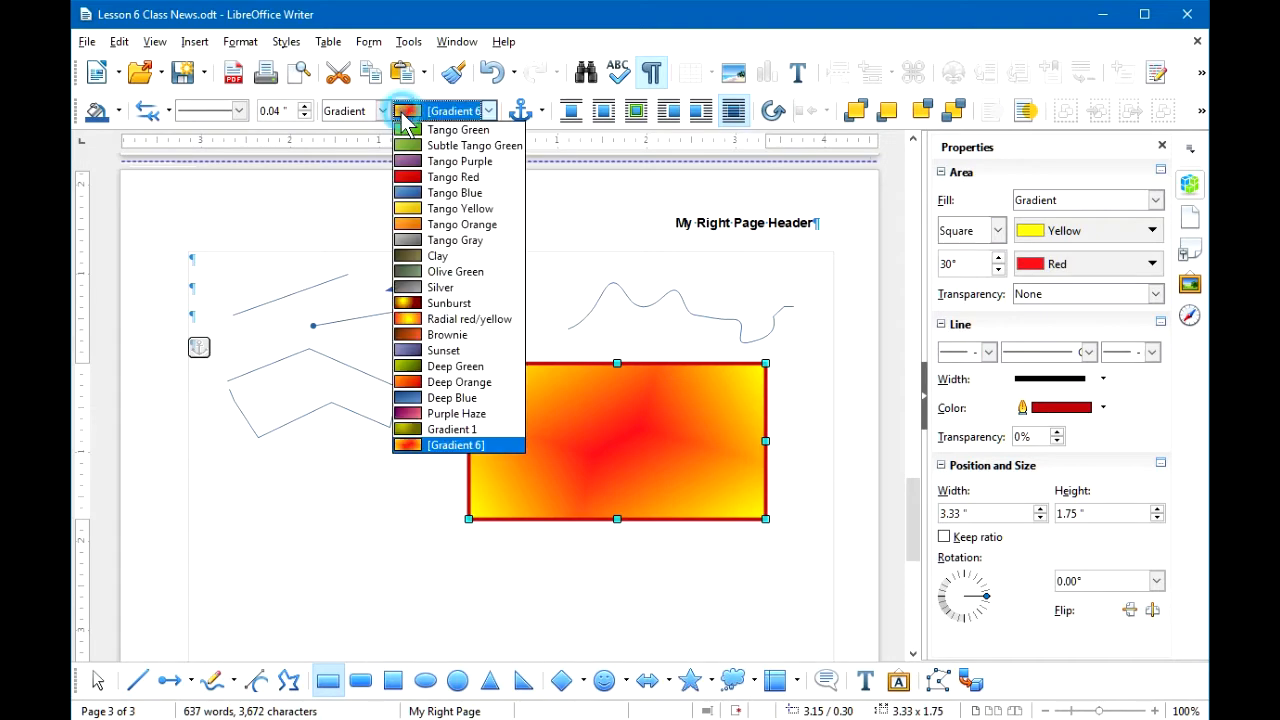
click(445, 308)
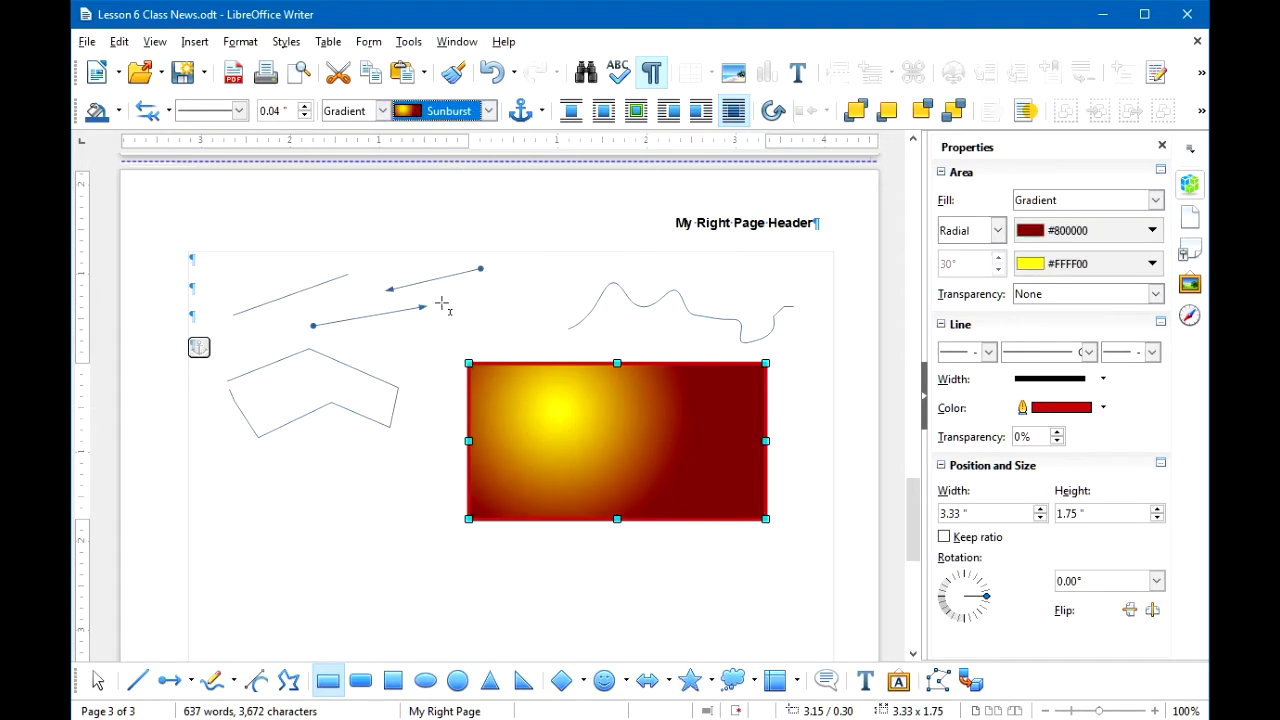
click(413, 118)
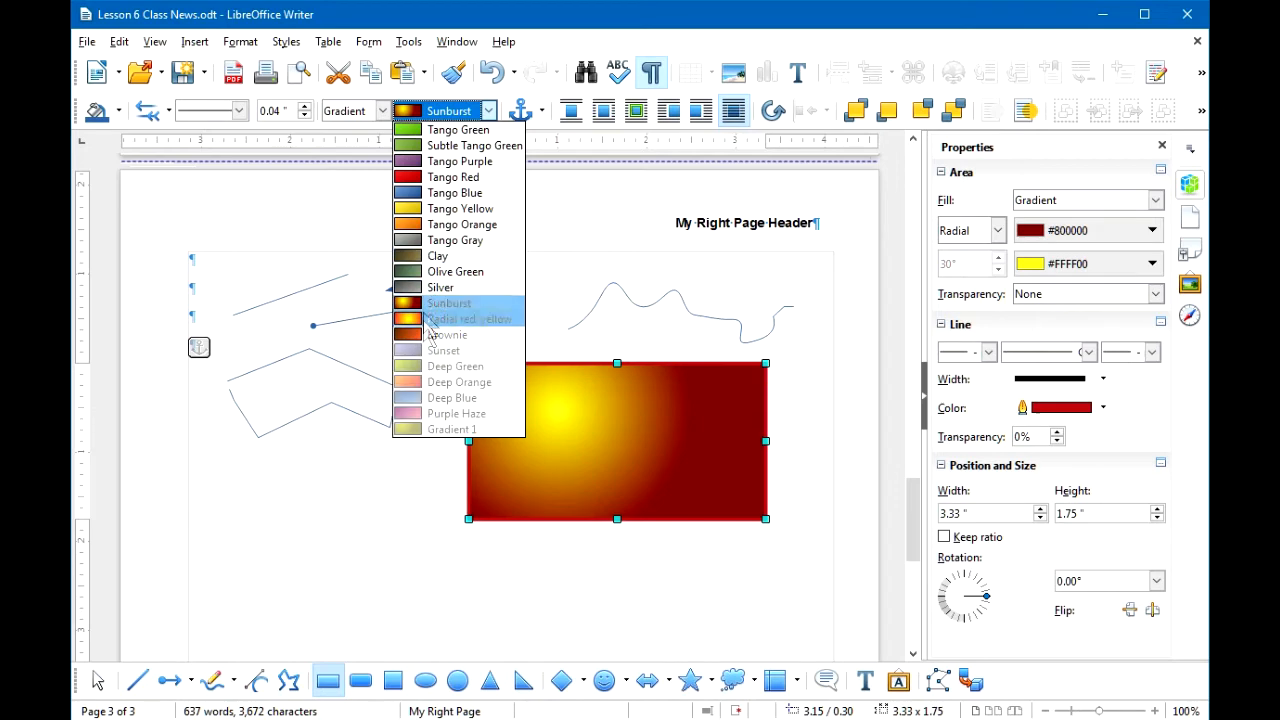
click(414, 395)
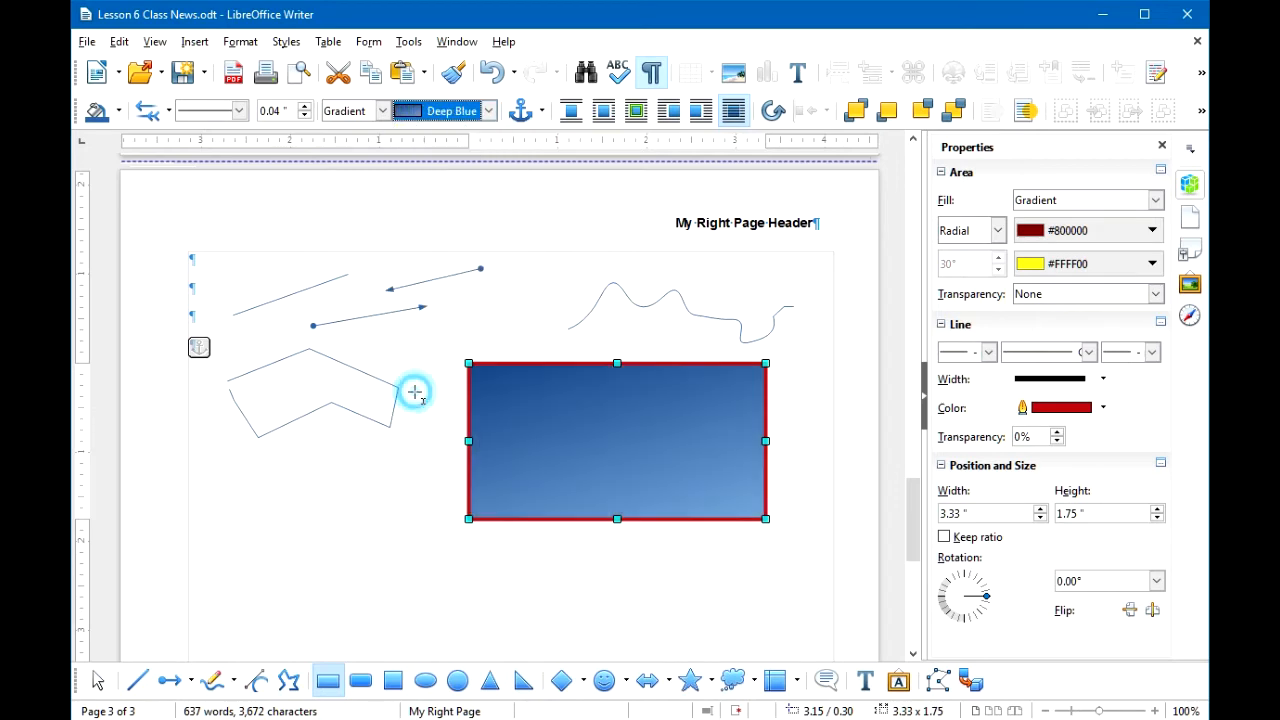
click(416, 116)
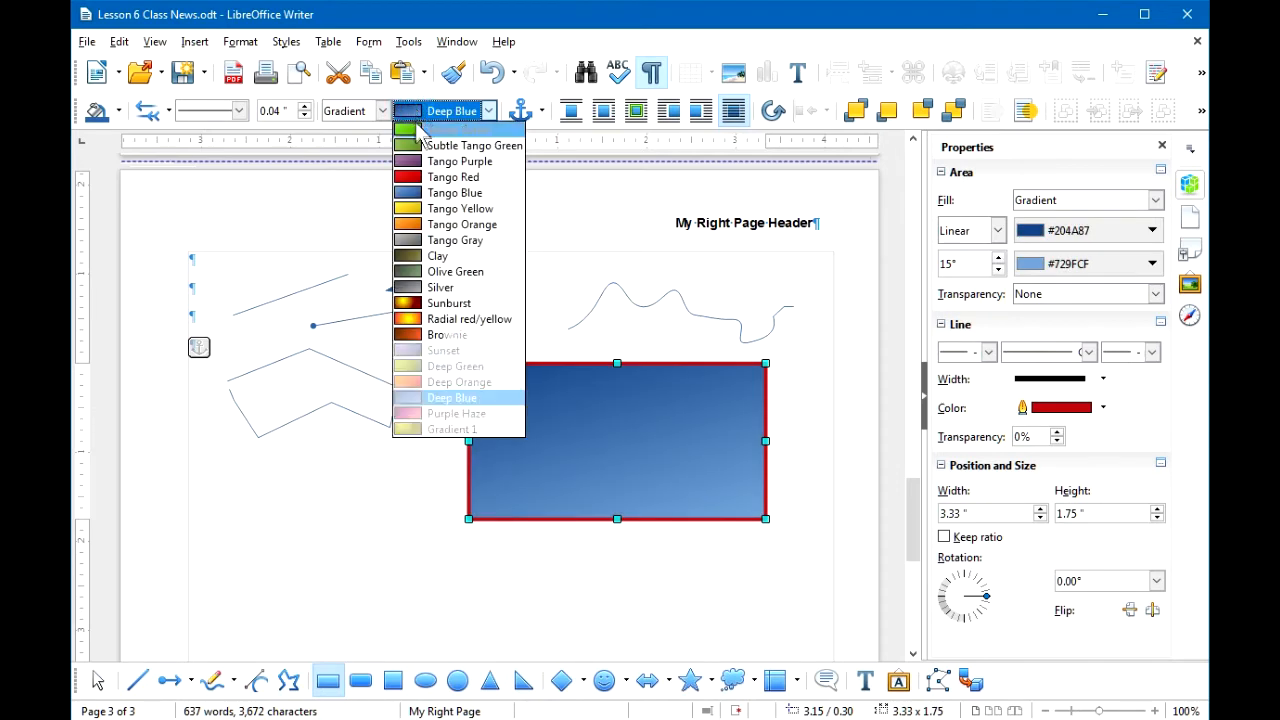
click(418, 228)
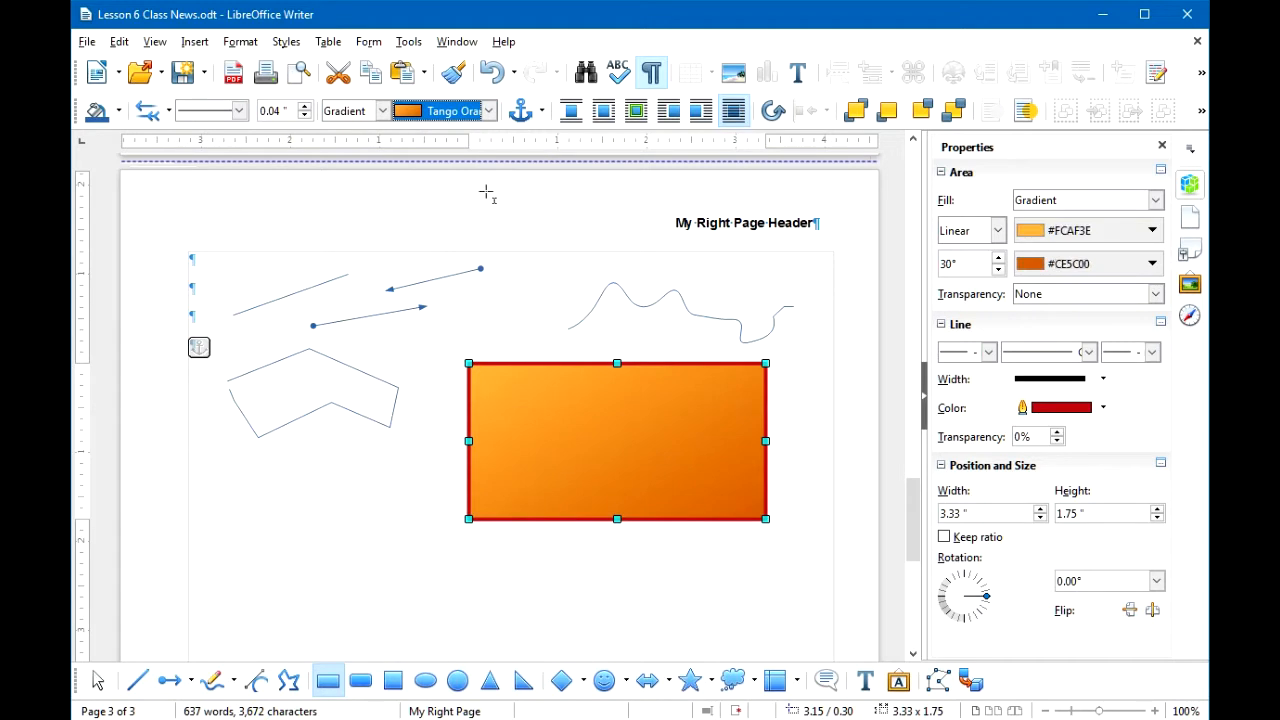
click(420, 112)
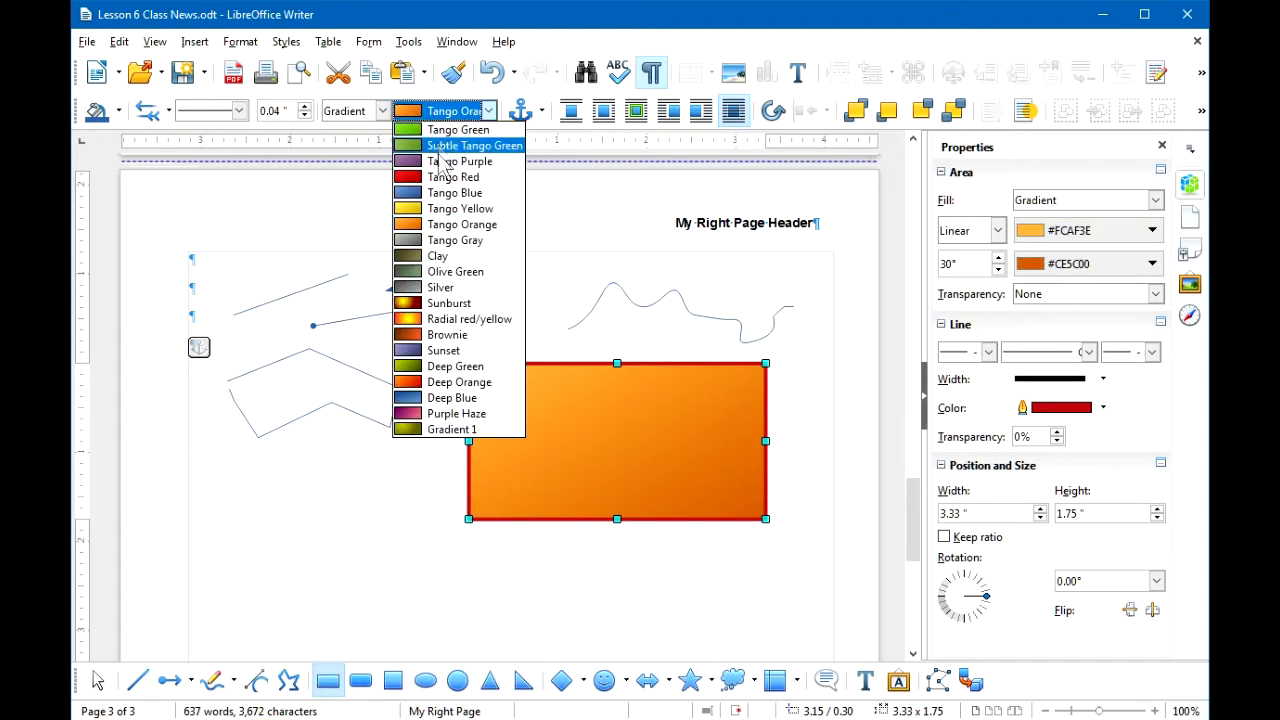
click(416, 322)
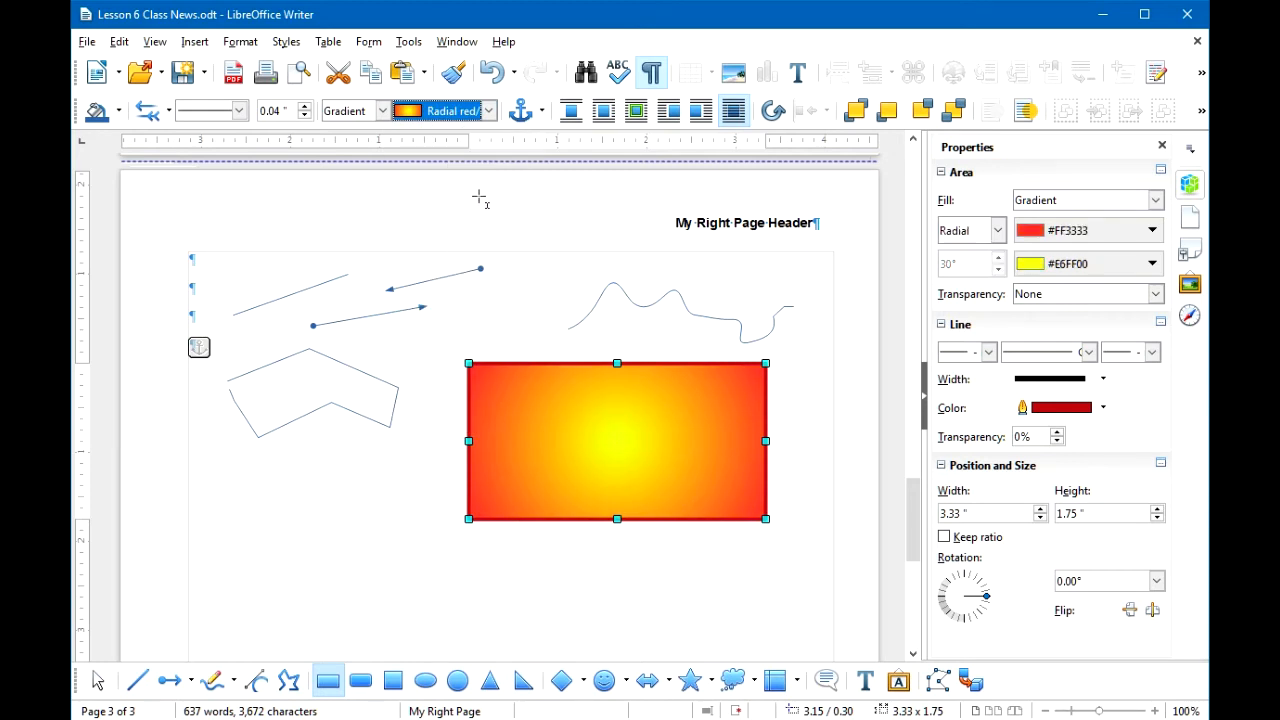
- Try the Axial type on the rectangle's red/yellow gradient and switch it to Linear
click(998, 232)
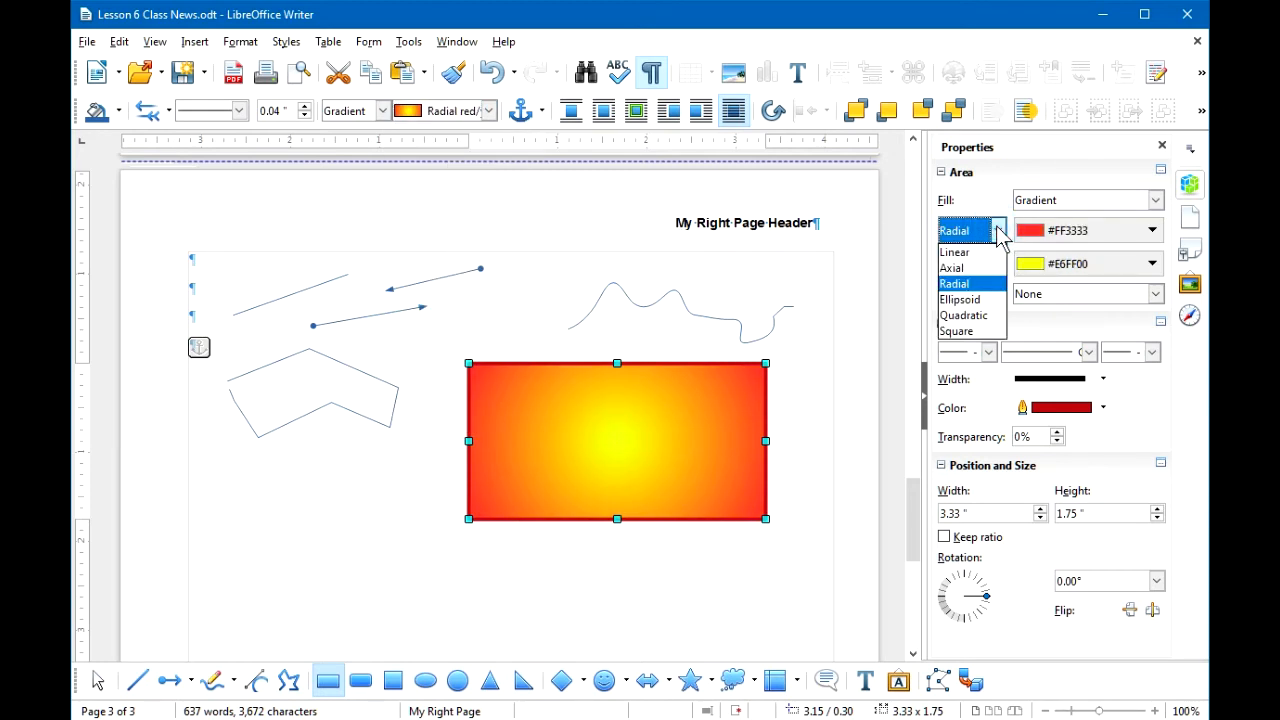
click(958, 264)
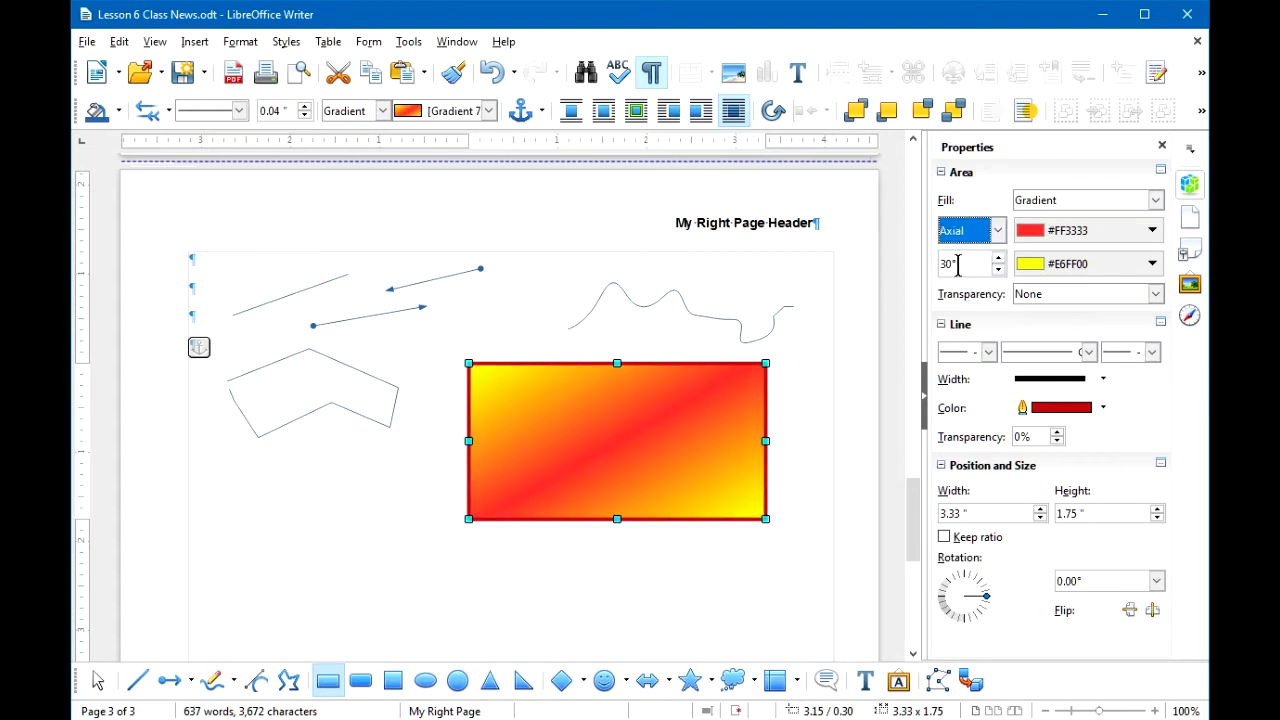
click(998, 231)
click(960, 248)
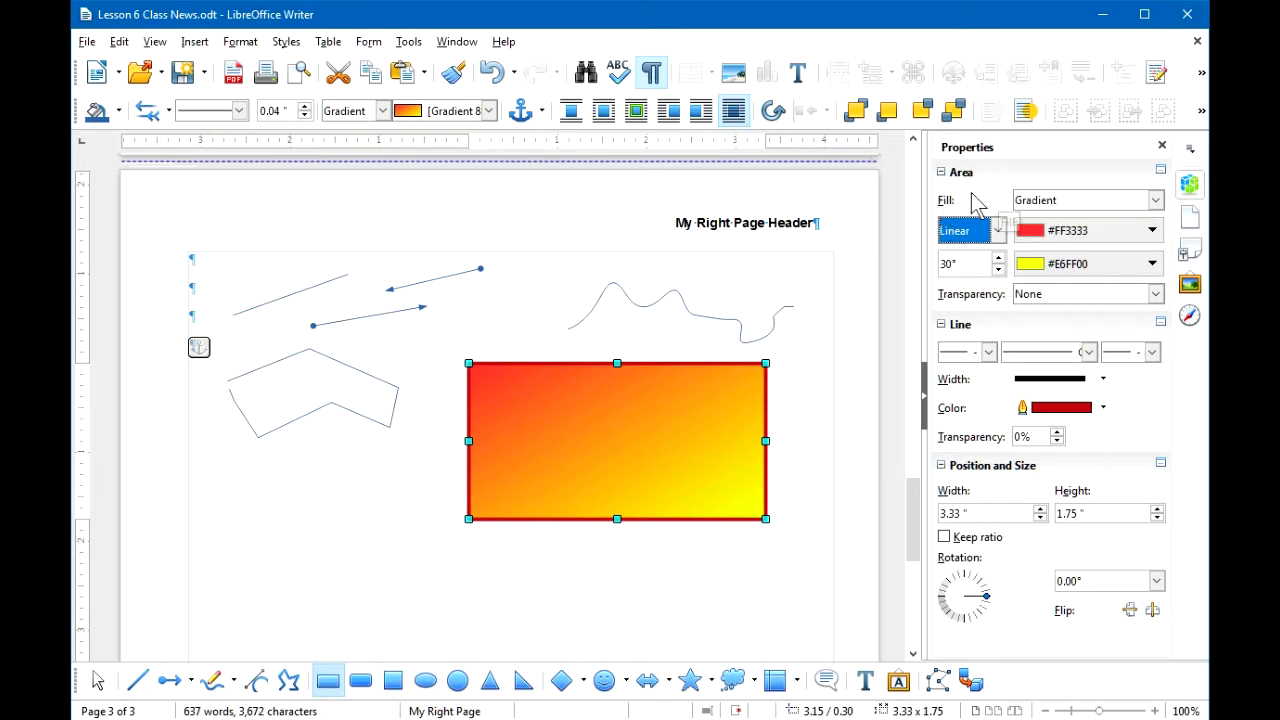
- Change the rectangle's fill to hatching and try Red Crossed 45 Degrees, Blue Crossed 0 Degrees and Black -45 Degrees
click(1155, 200)
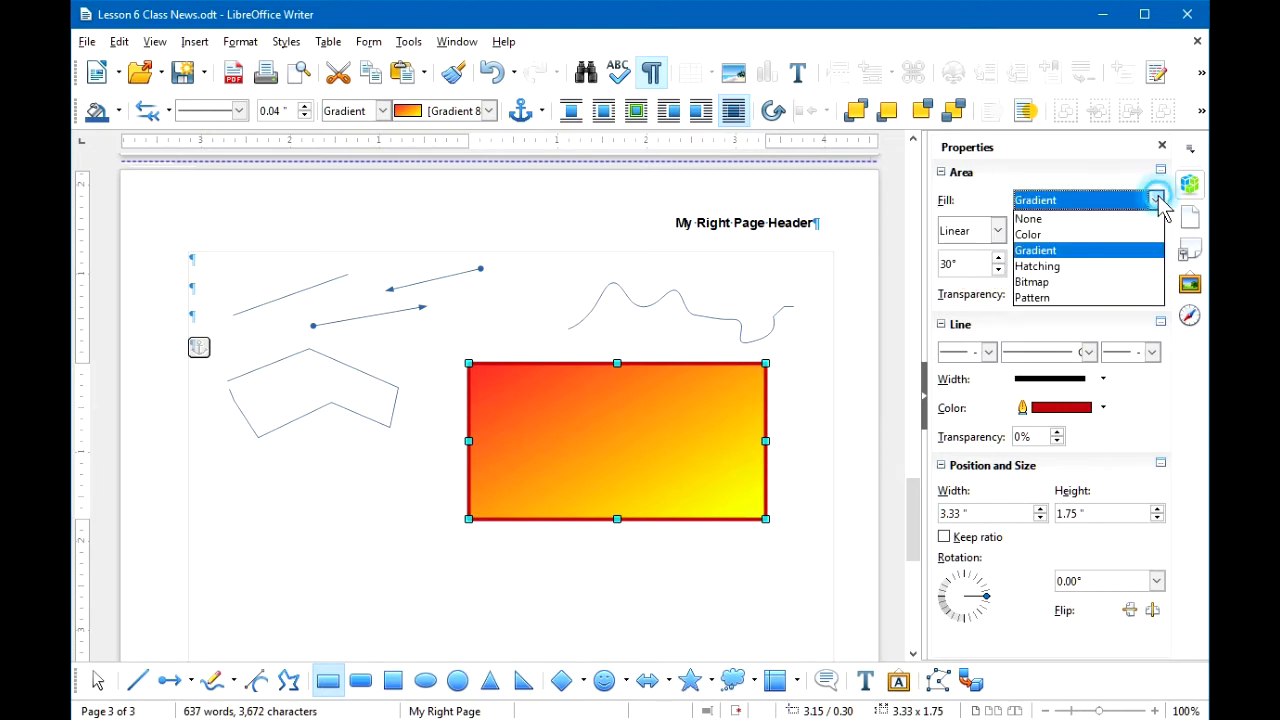
click(1040, 266)
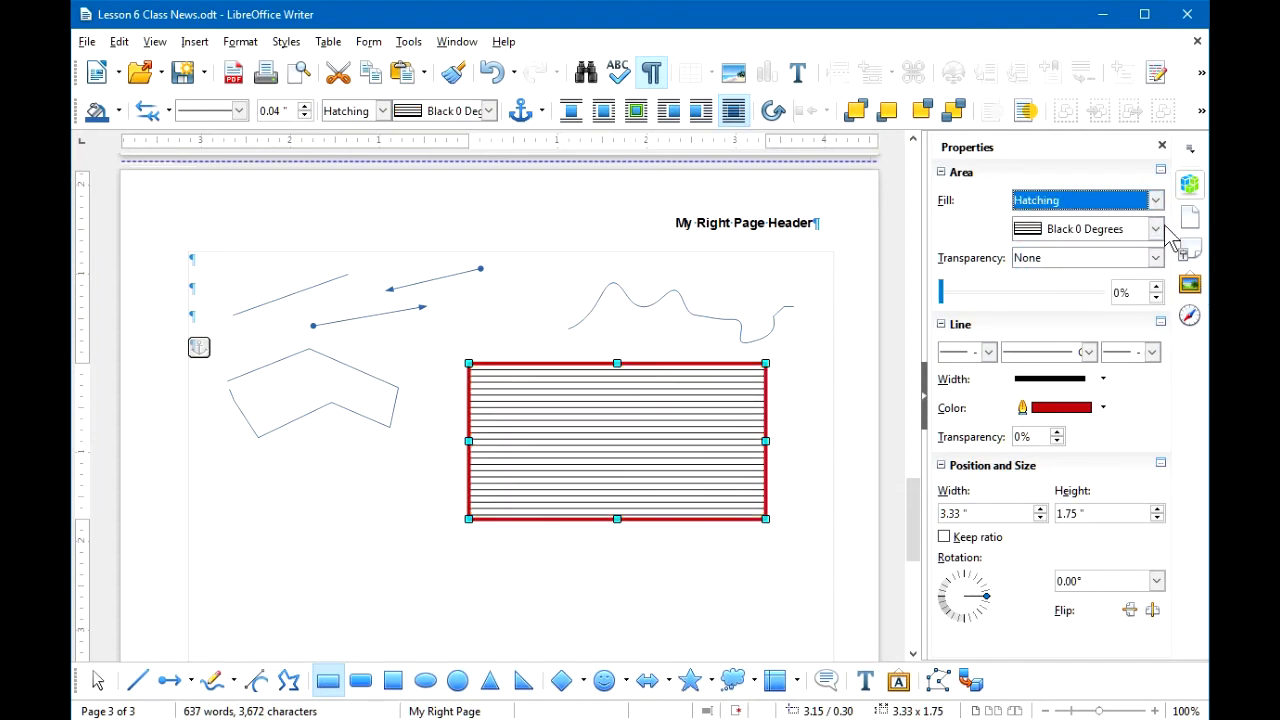
click(412, 113)
click(414, 192)
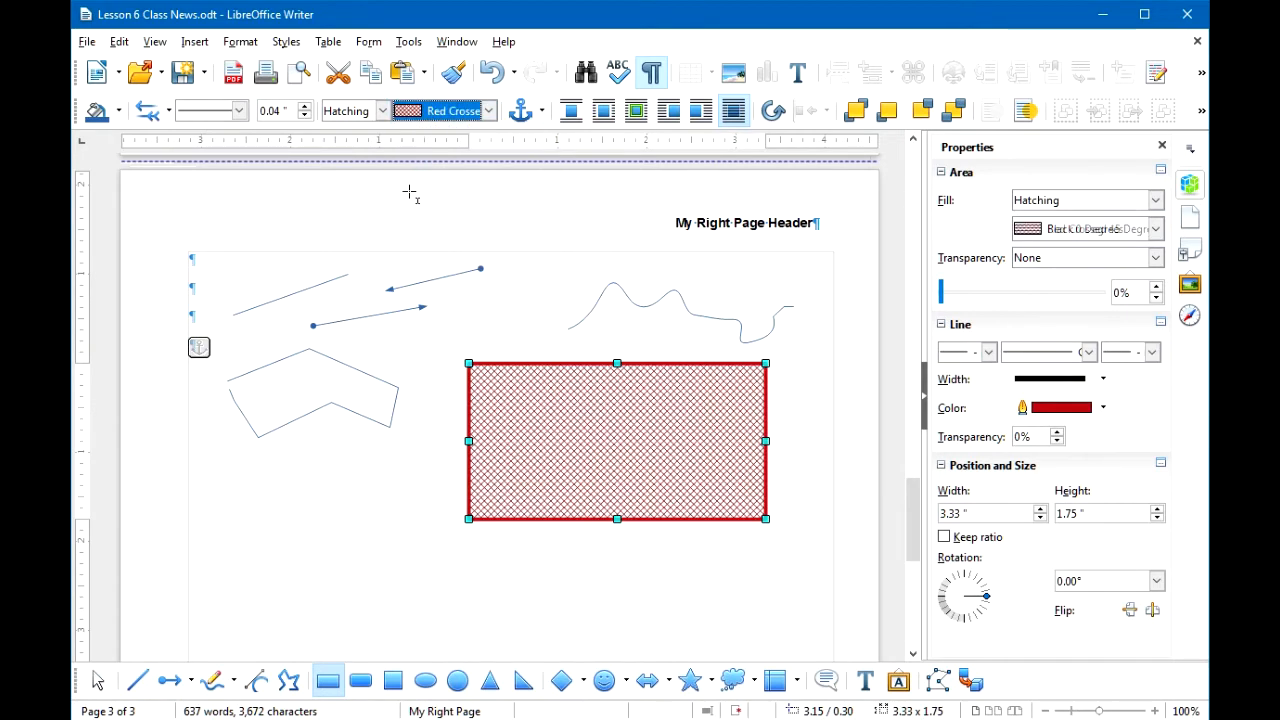
click(414, 117)
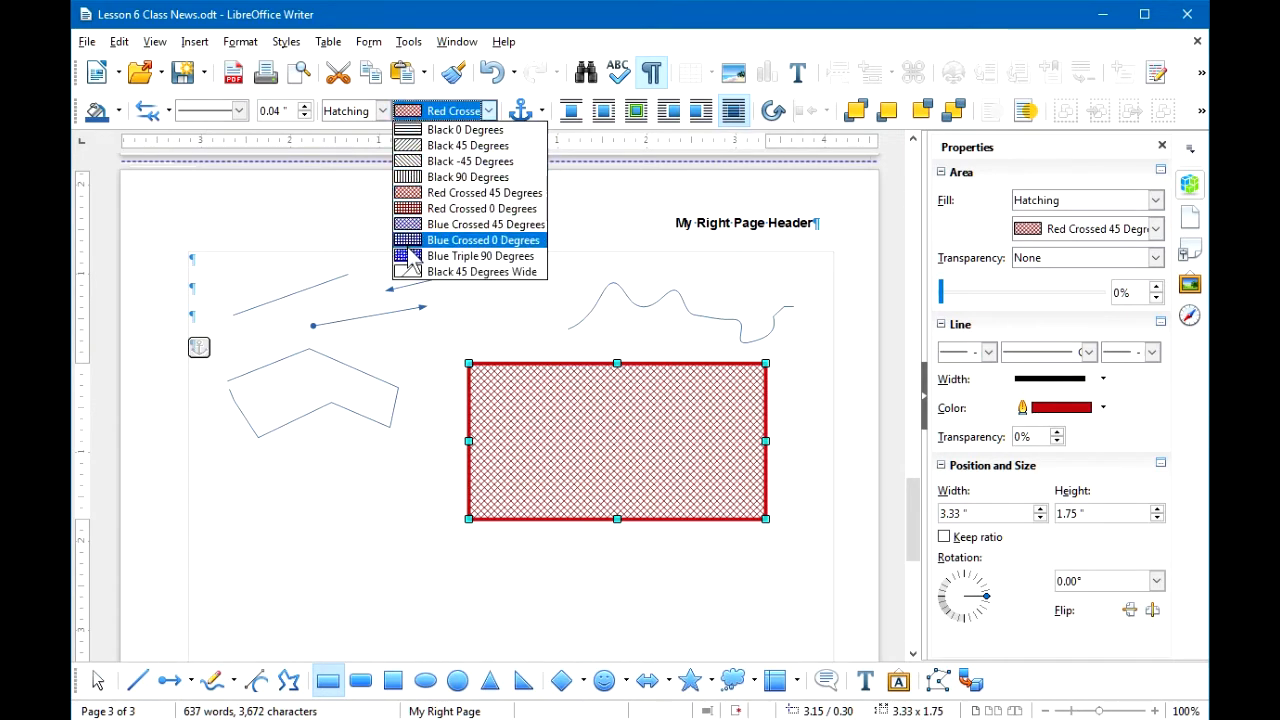
click(407, 246)
click(409, 115)
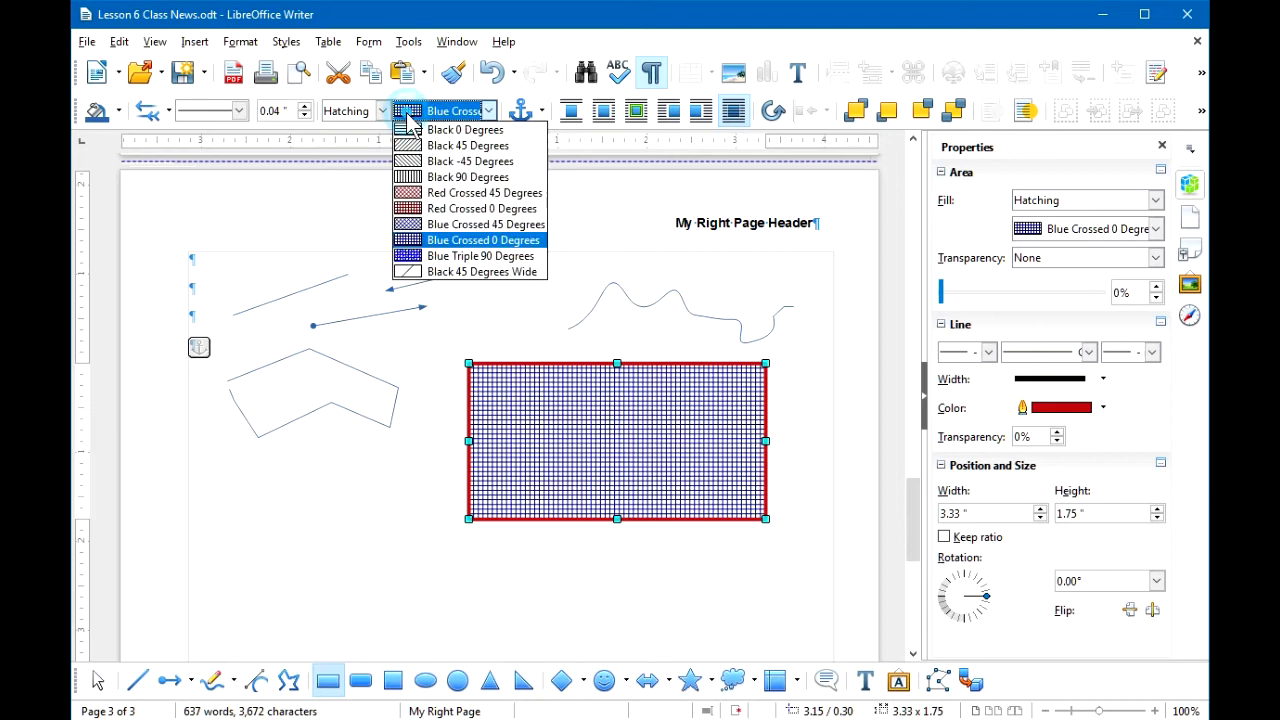
click(416, 163)
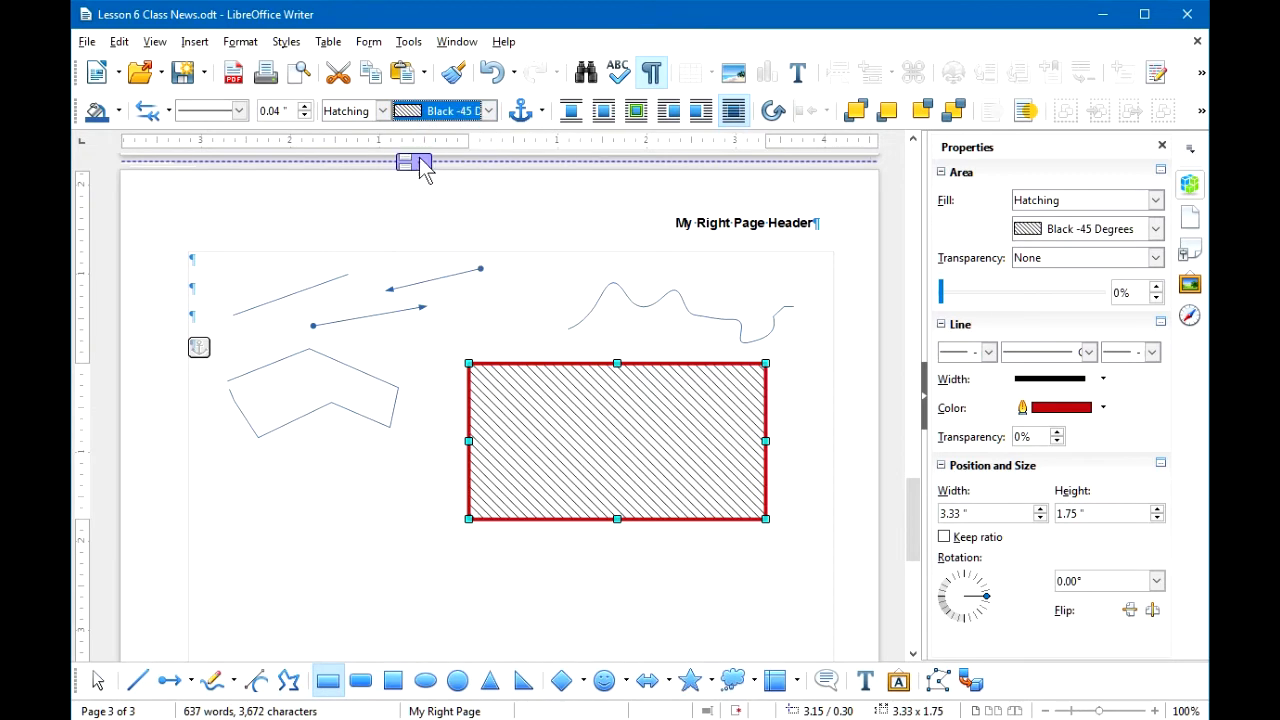
- Change the rectangle's fill to a bitmap, trying Mercury and Artificial Turf before settling on Daisy
click(1156, 201)
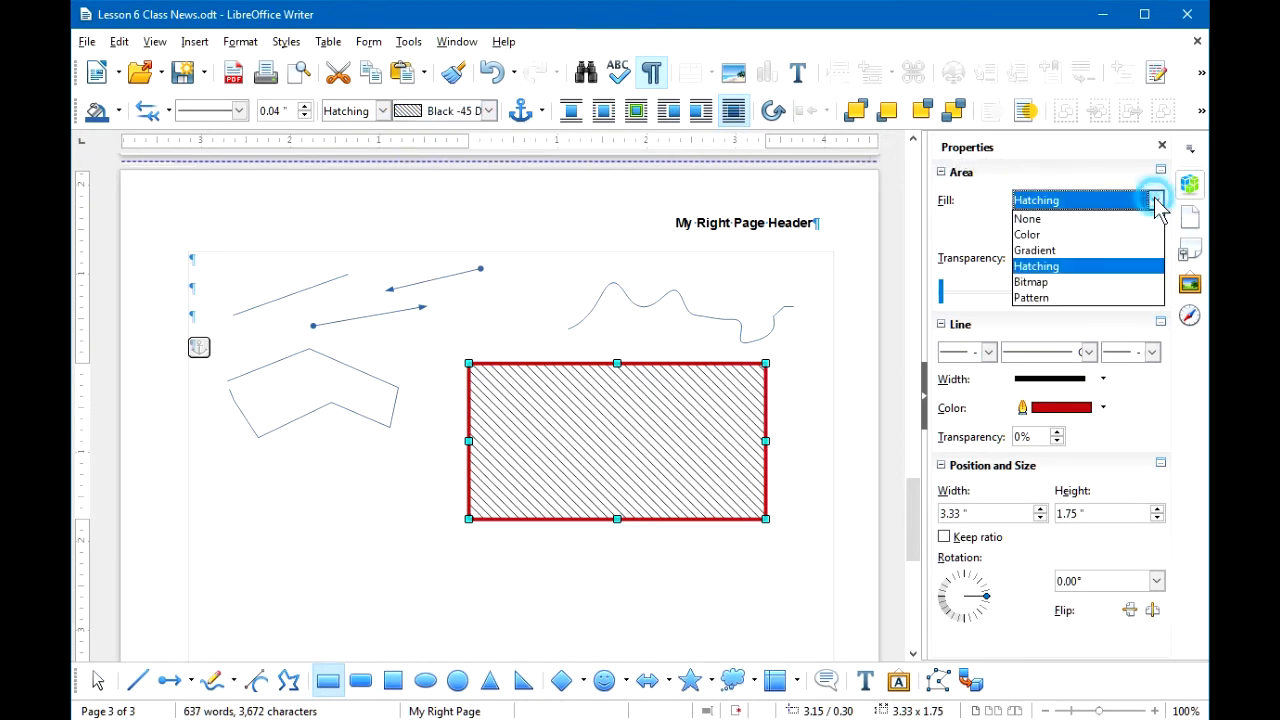
click(1046, 286)
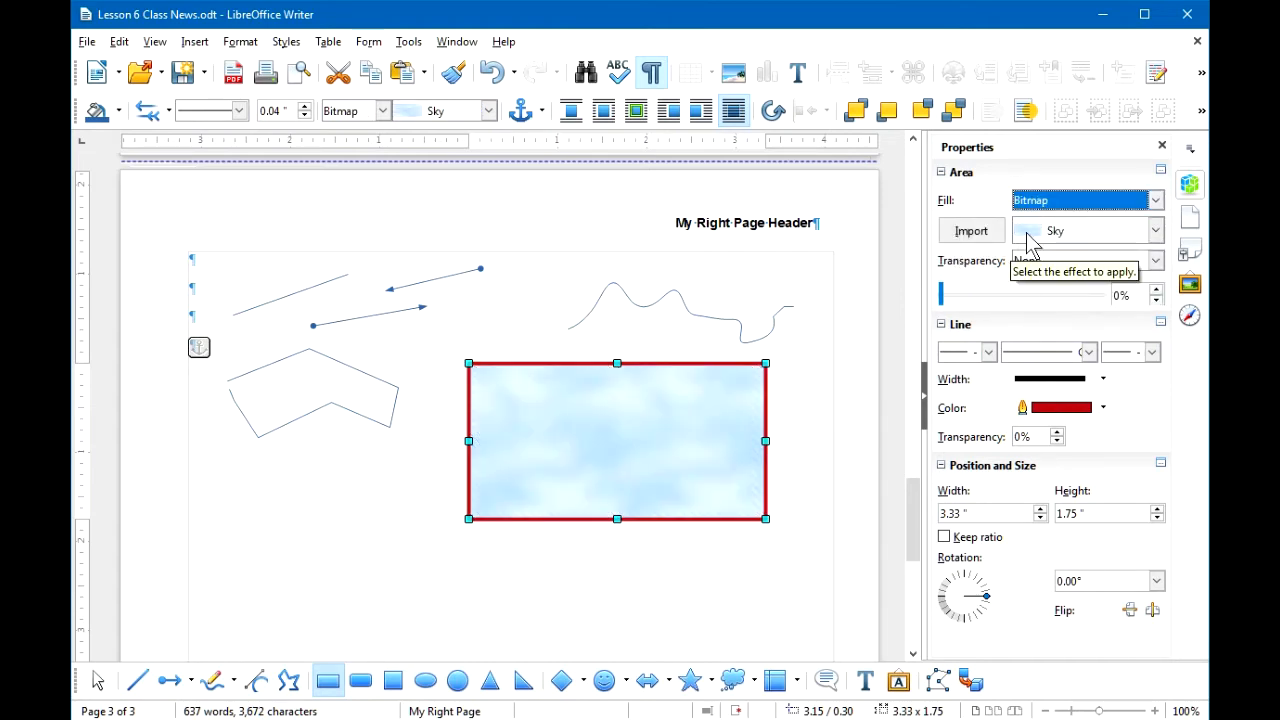
click(1154, 232)
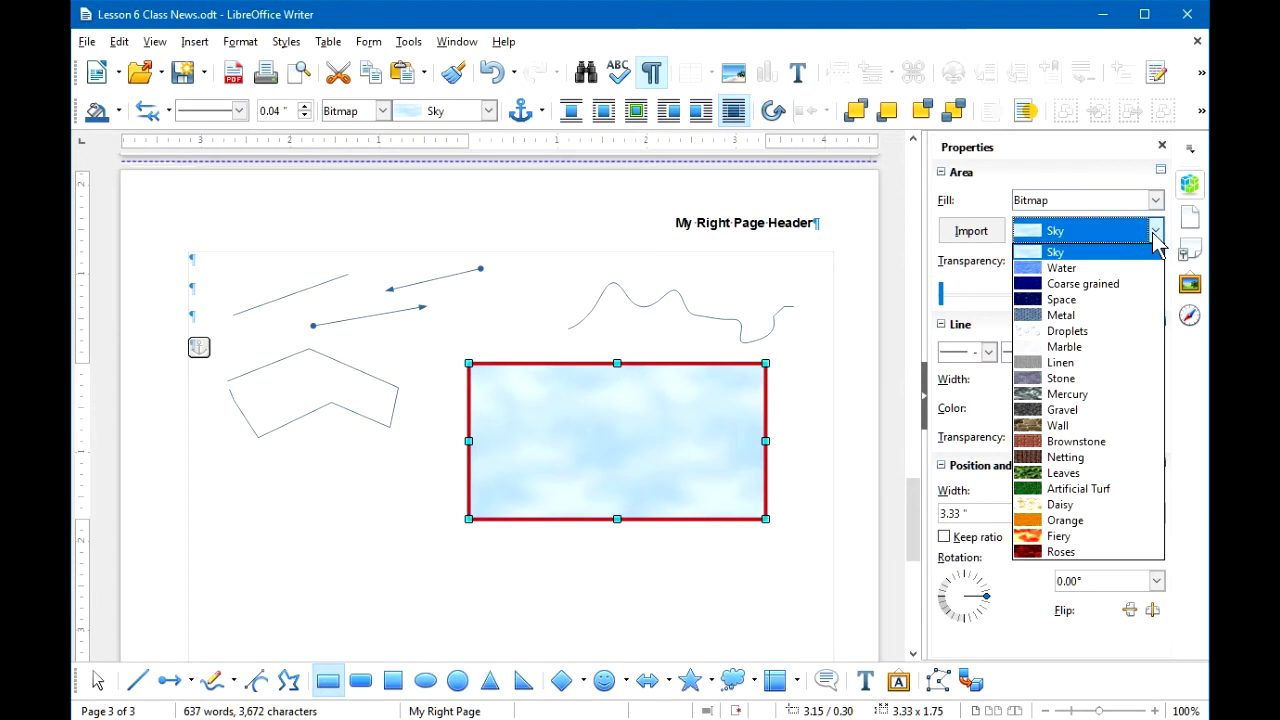
click(1043, 395)
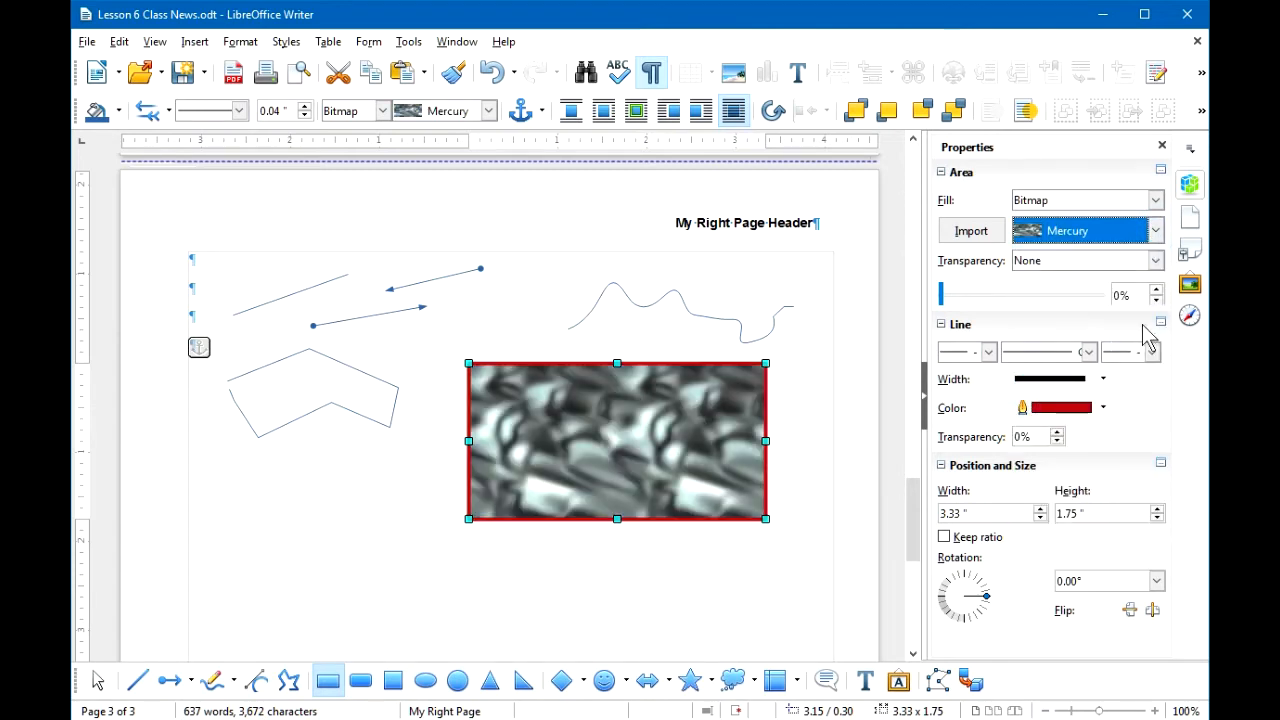
click(1155, 231)
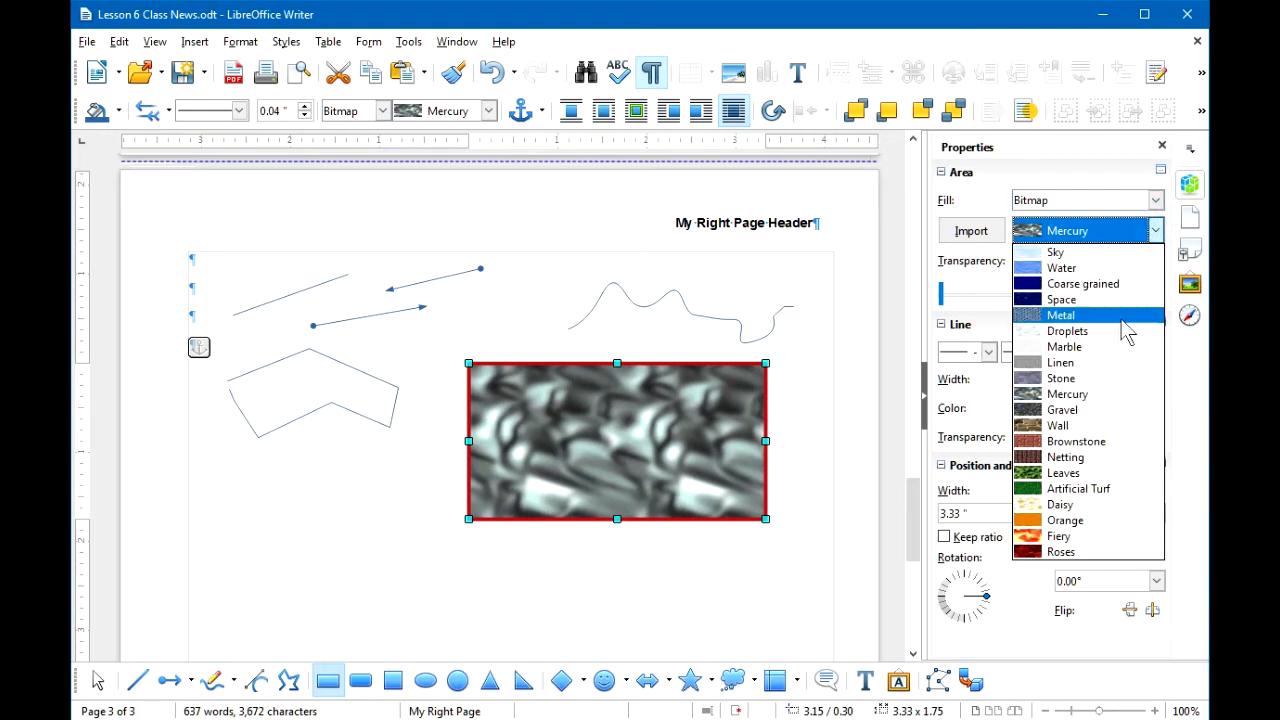
click(1073, 490)
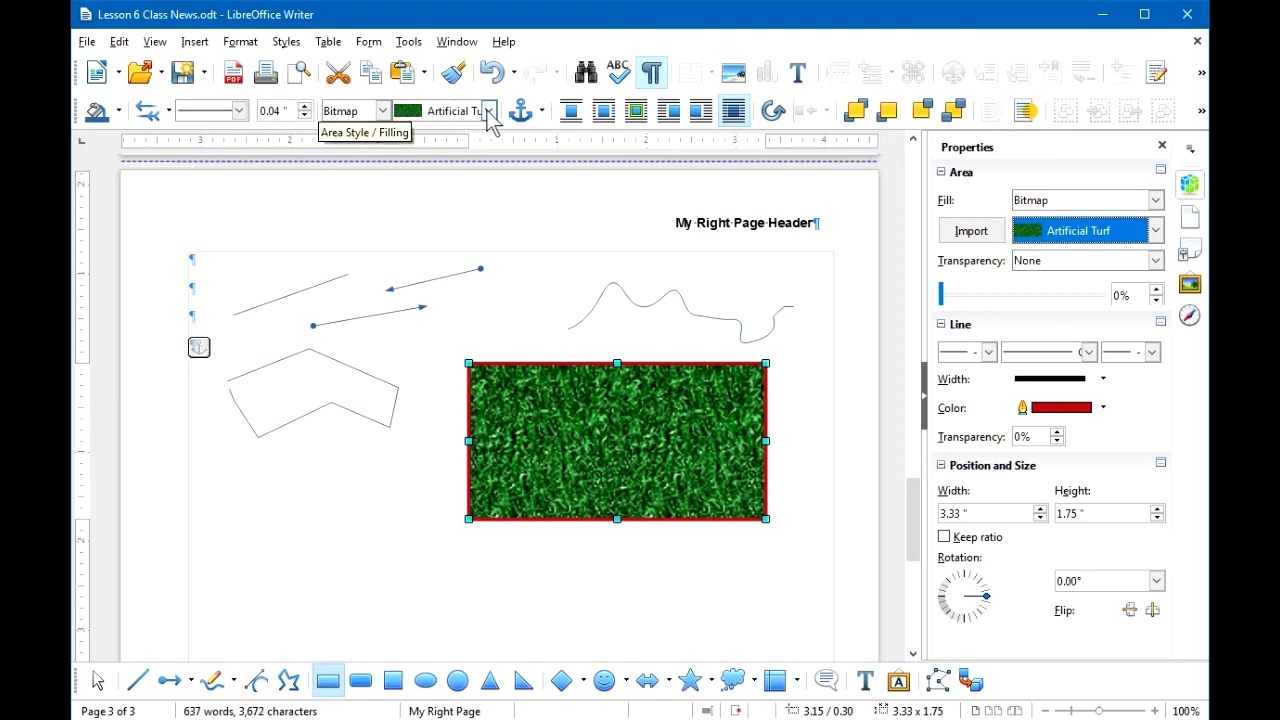
click(489, 111)
click(420, 382)
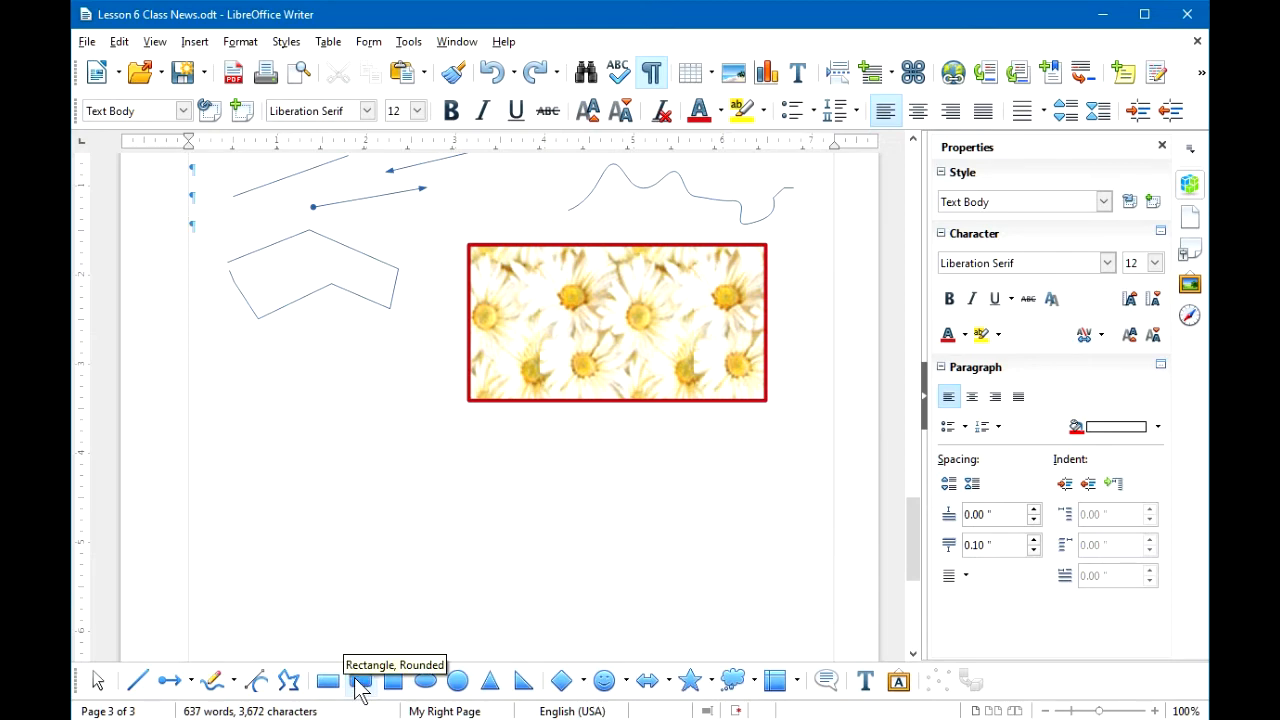
- Draw a circle about 1.34" across and an ellipse about 0.66" by 1.38" below the existing shapes, and remove both
click(458, 681)
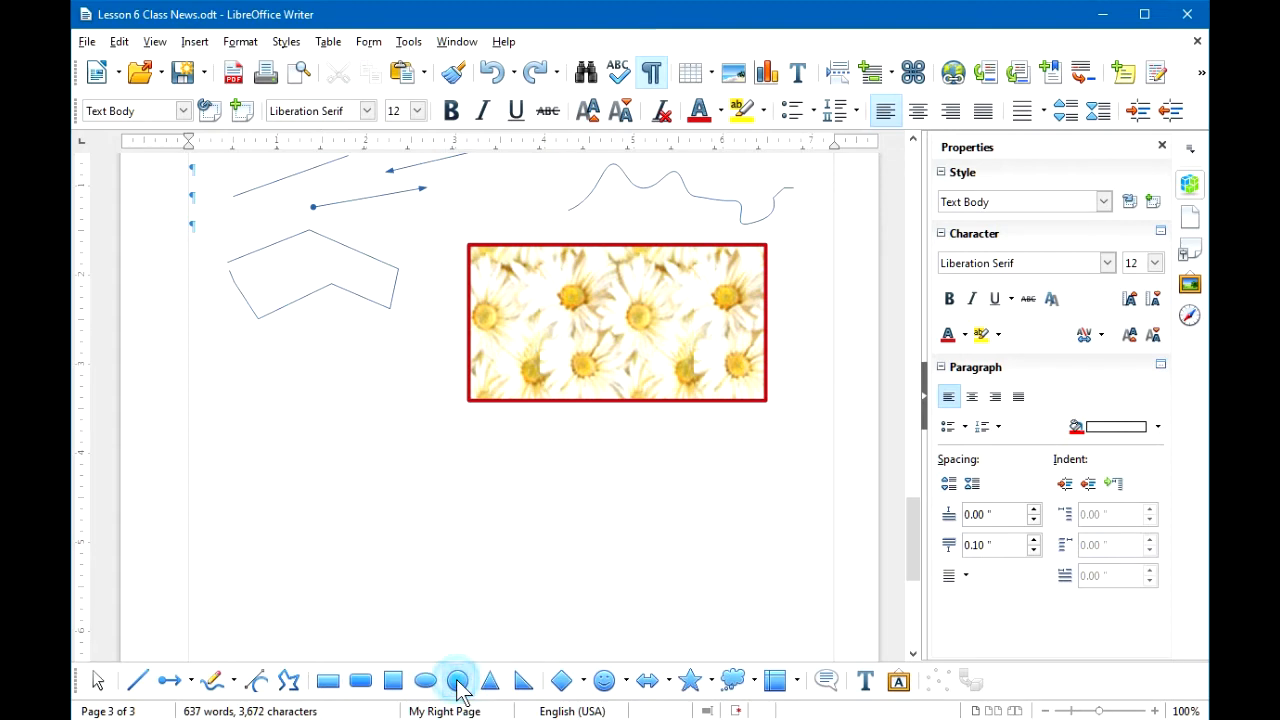
drag(265, 408, 389, 516)
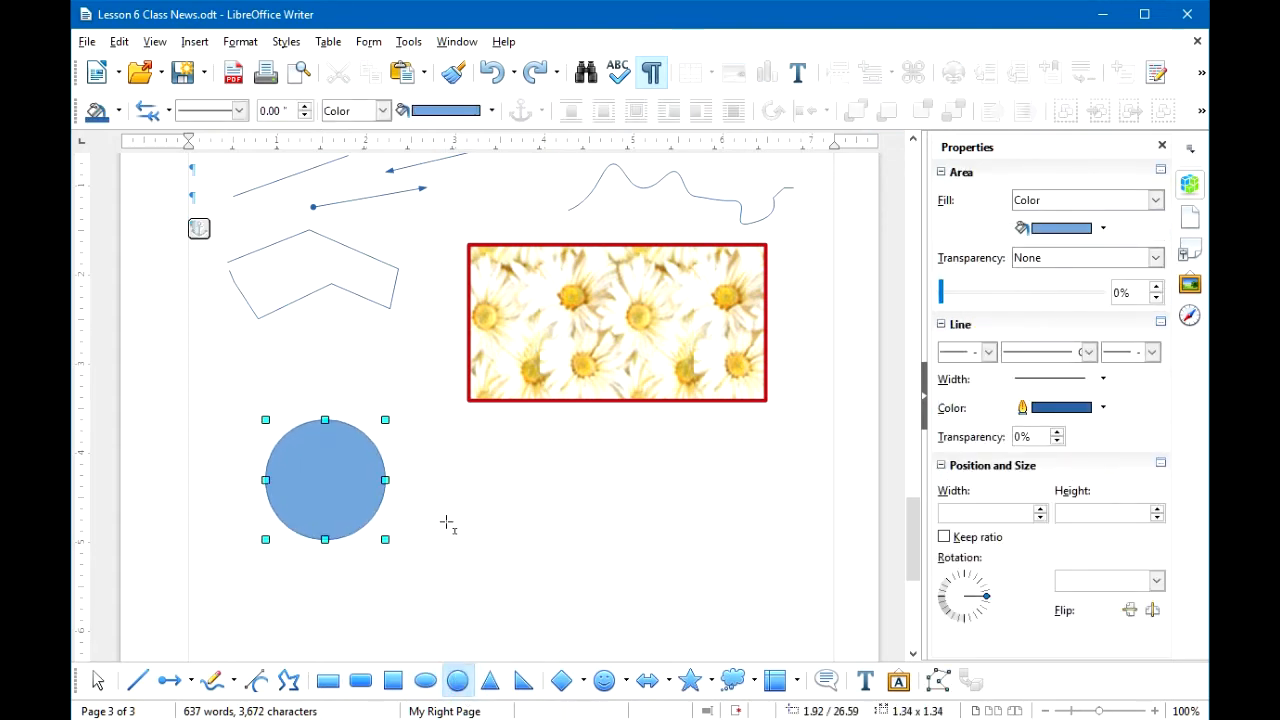
click(425, 681)
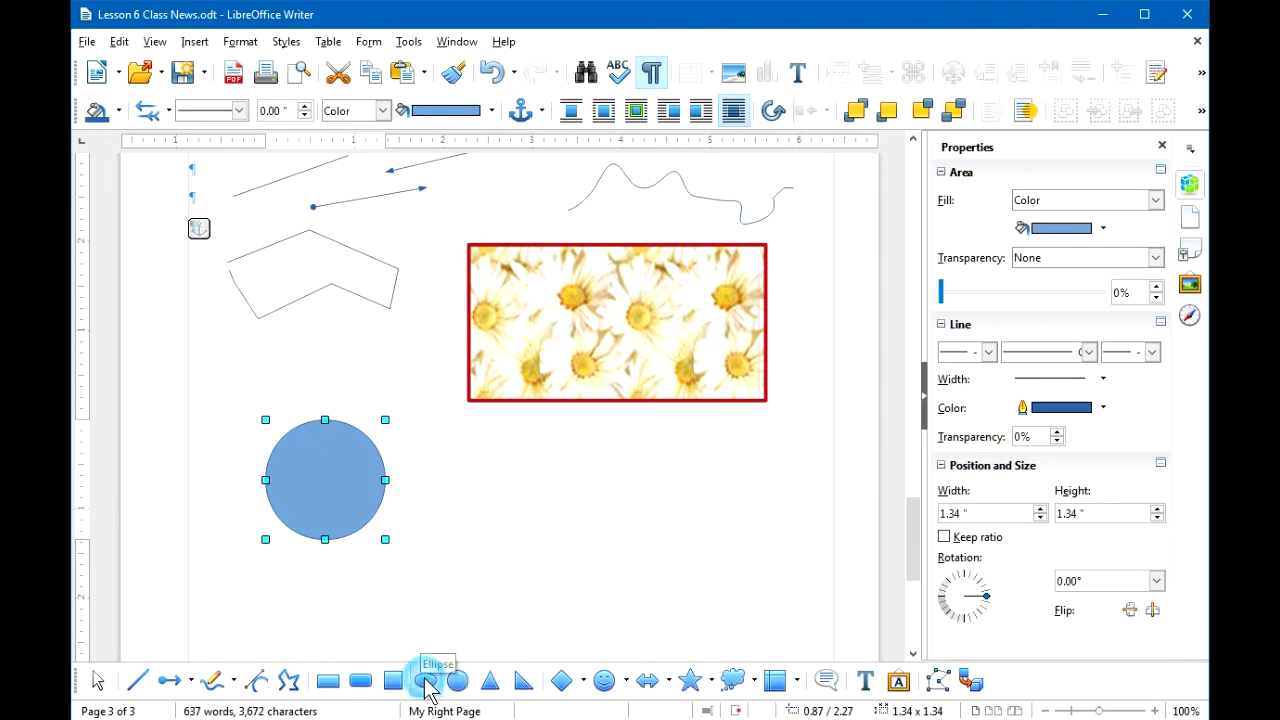
drag(457, 446, 517, 582)
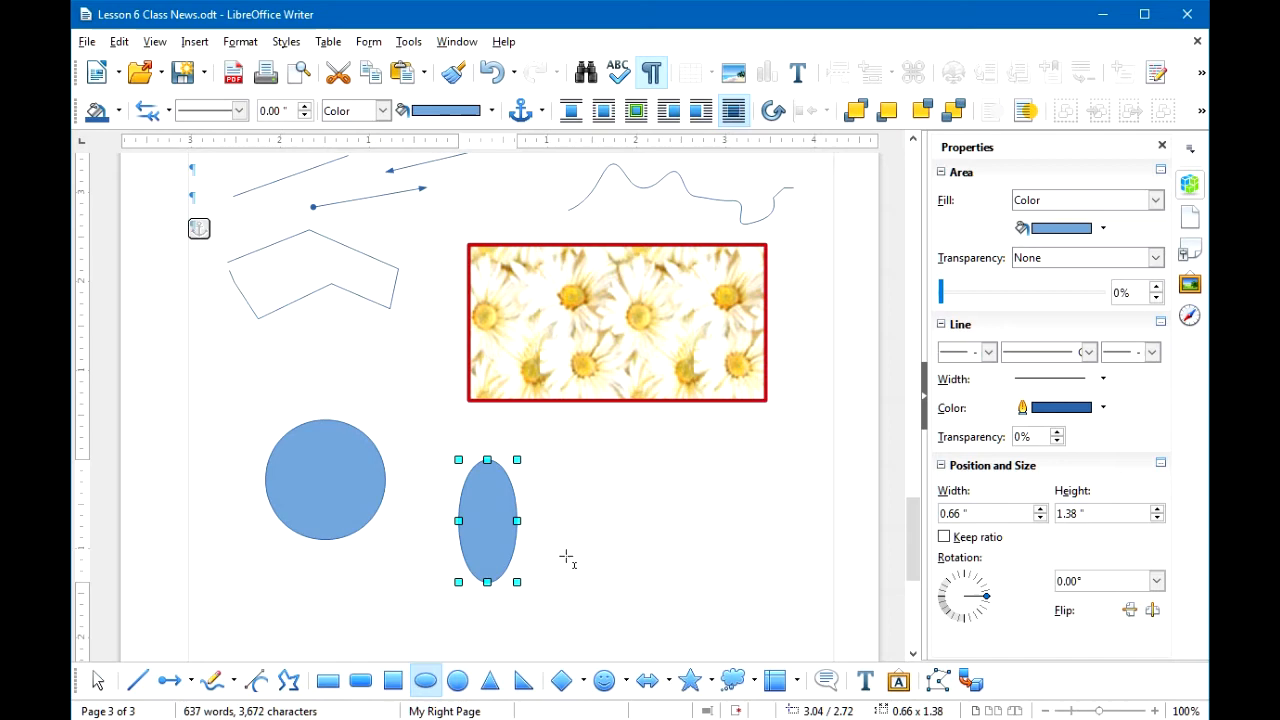
key(Delete)
key(ctrl+z)
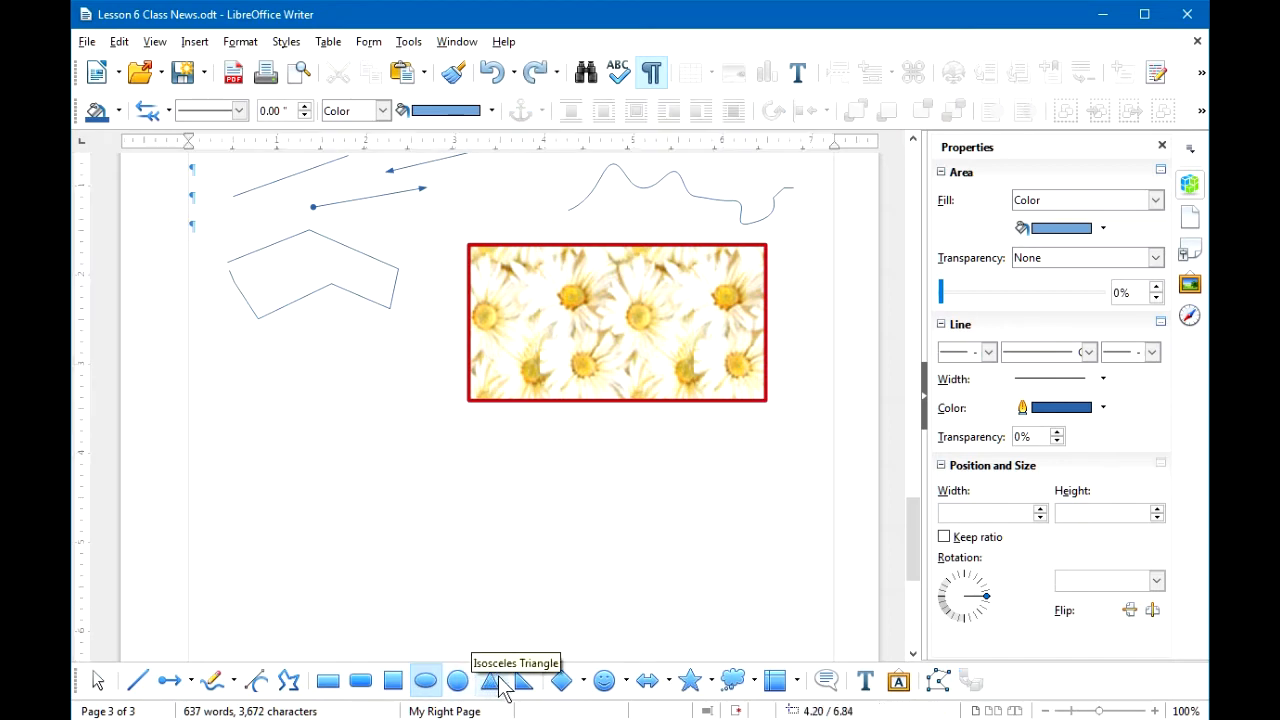
- Draw a circle pie shape about 1.54" by 1.54" below the polygon
click(584, 678)
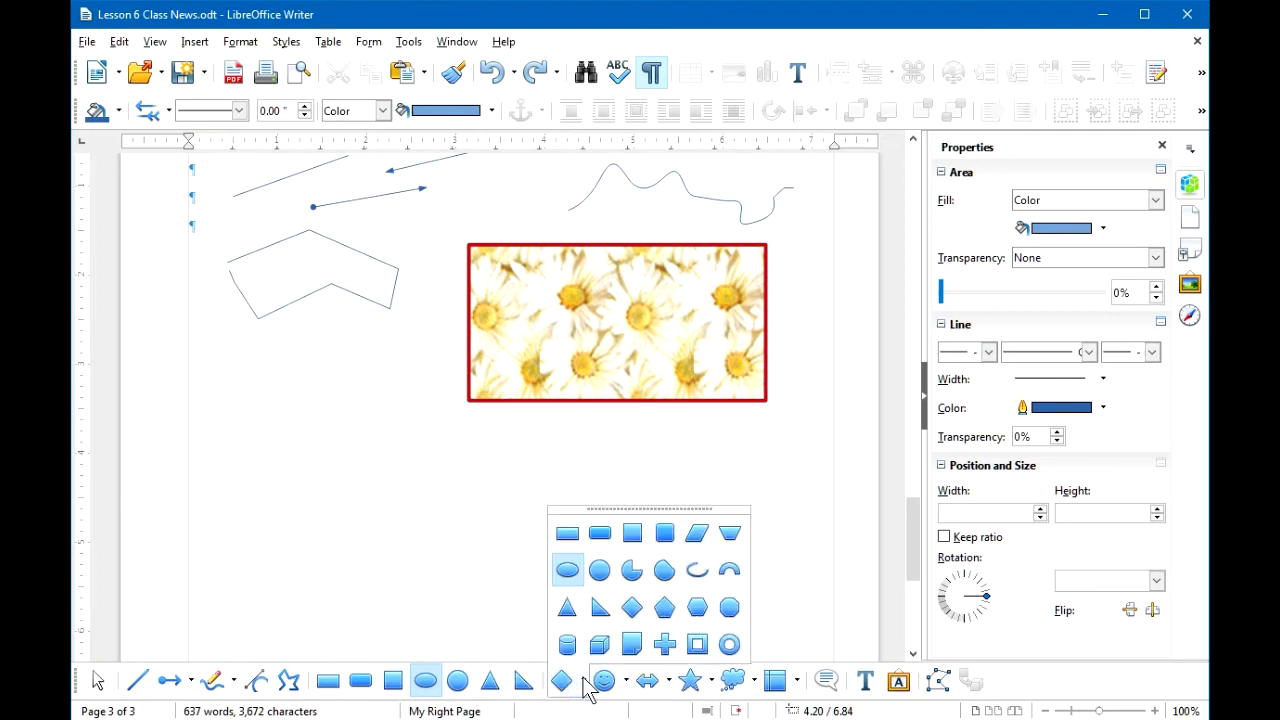
click(634, 572)
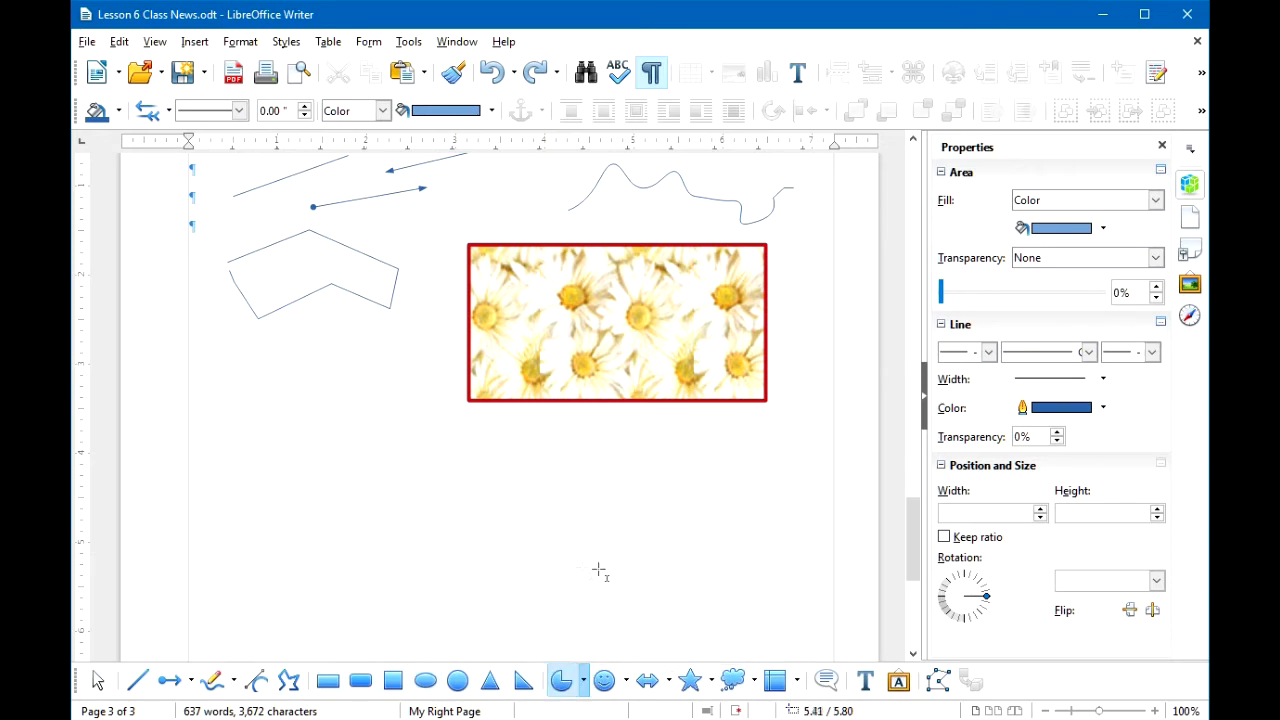
drag(242, 404, 380, 497)
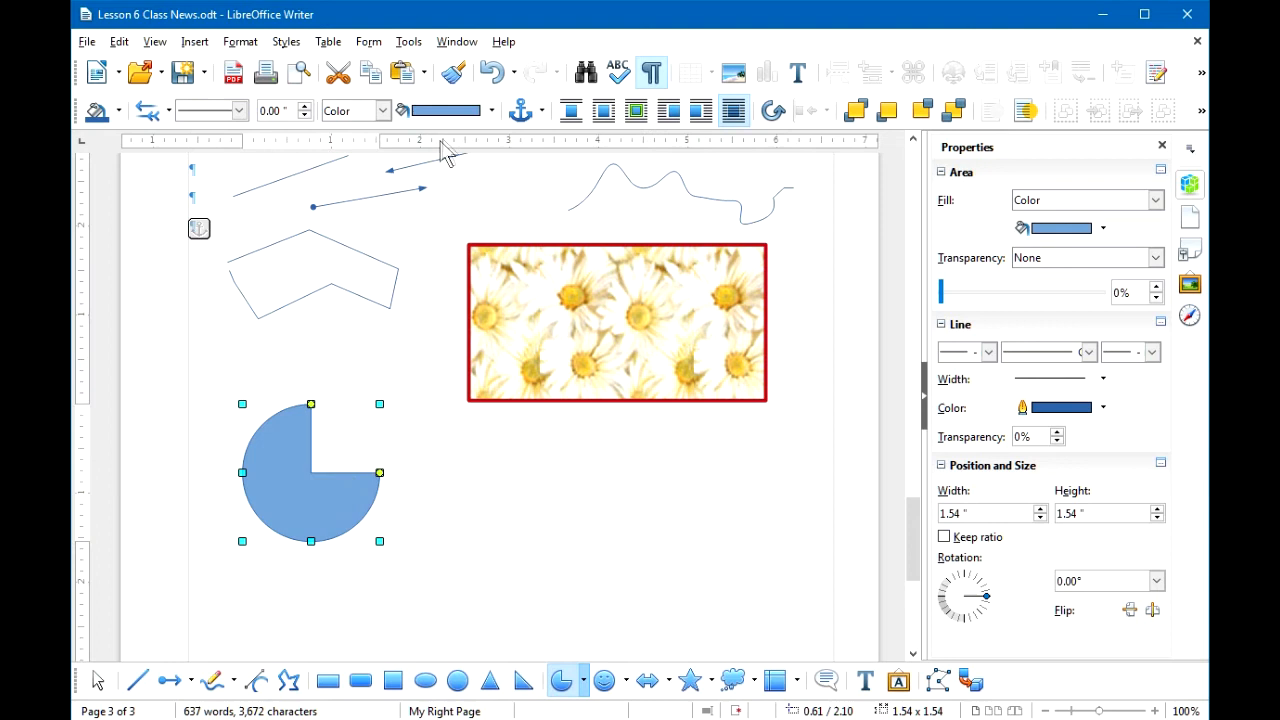
- Try a gradient fill on the pie shape, then give it the Black 45 Degrees hatching
click(383, 110)
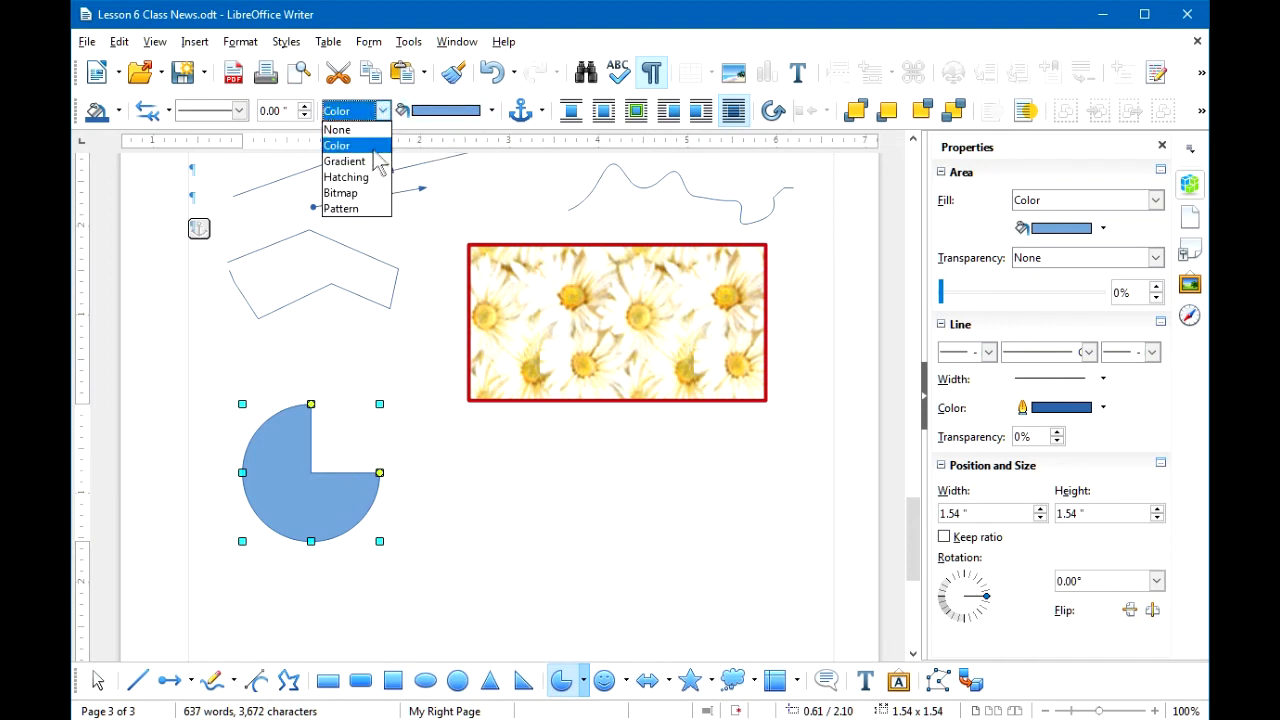
click(358, 161)
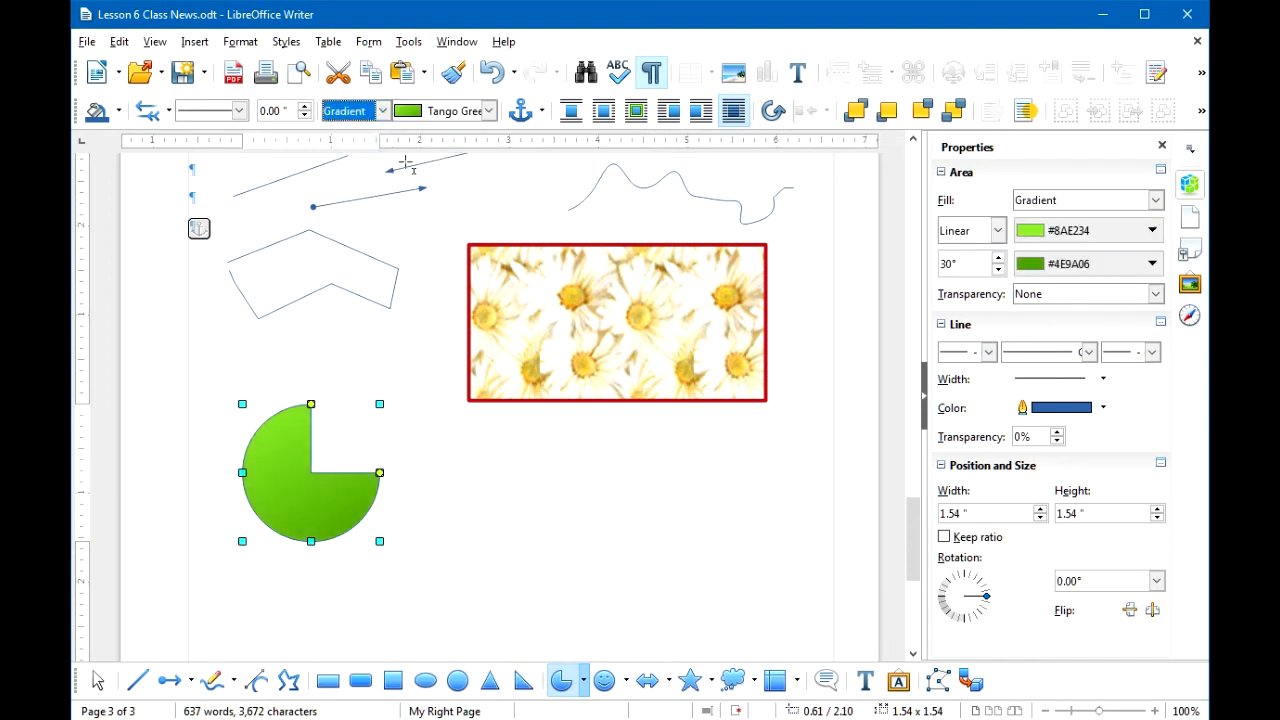
click(383, 110)
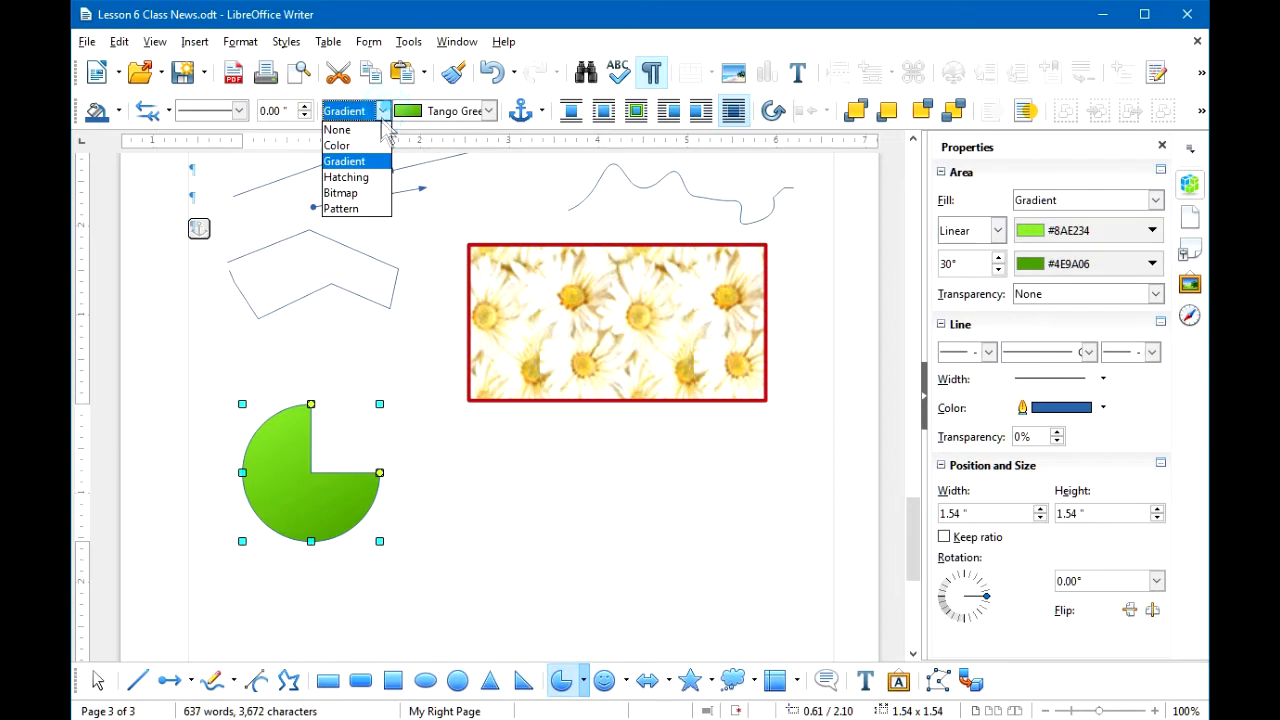
click(360, 176)
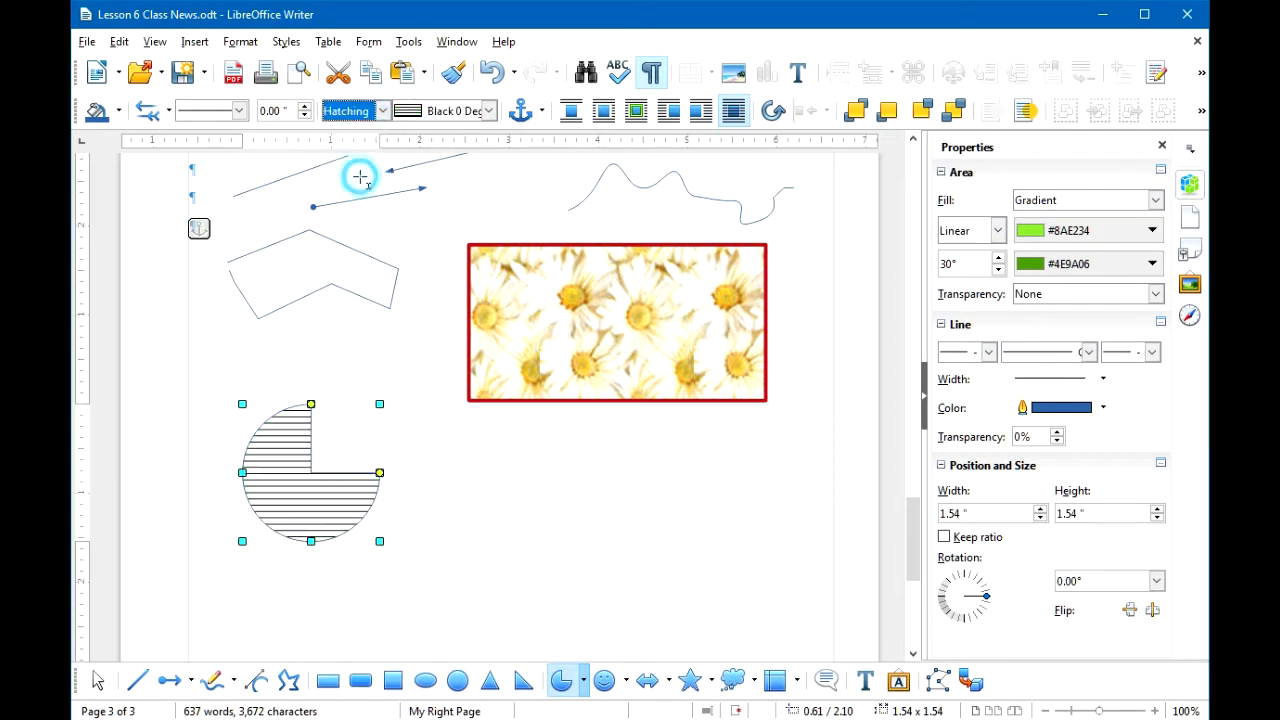
click(411, 116)
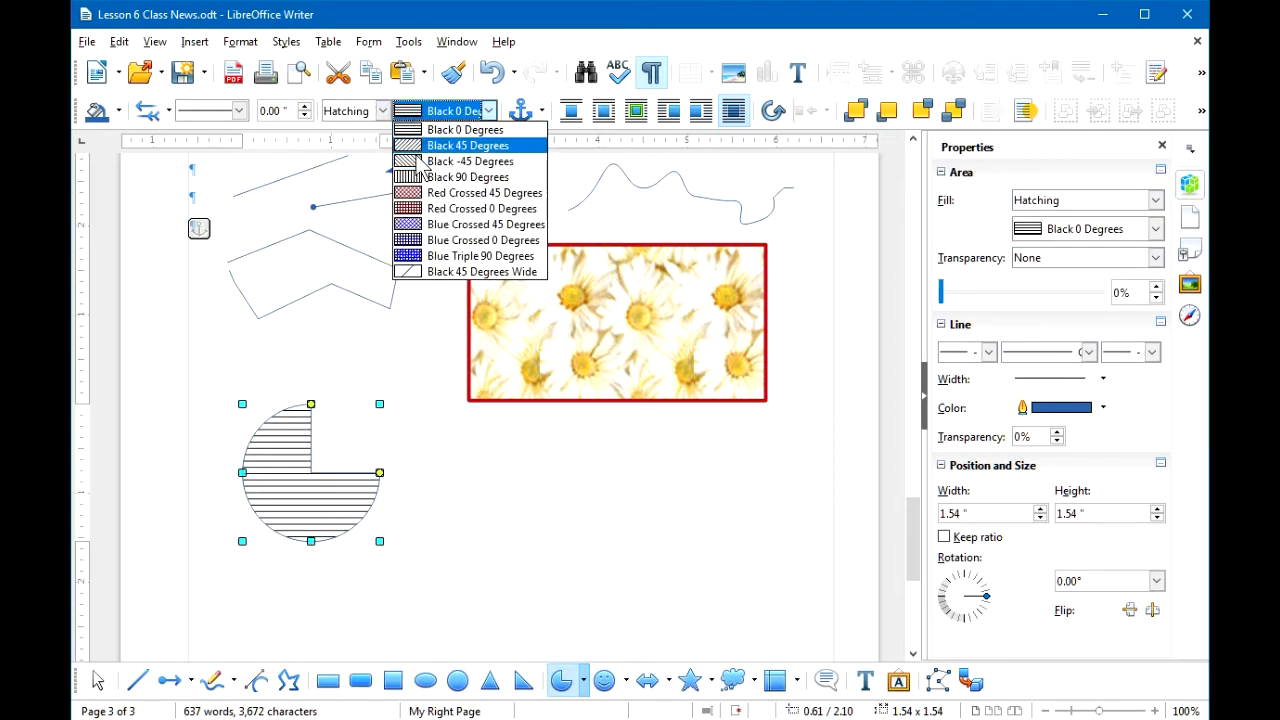
click(418, 148)
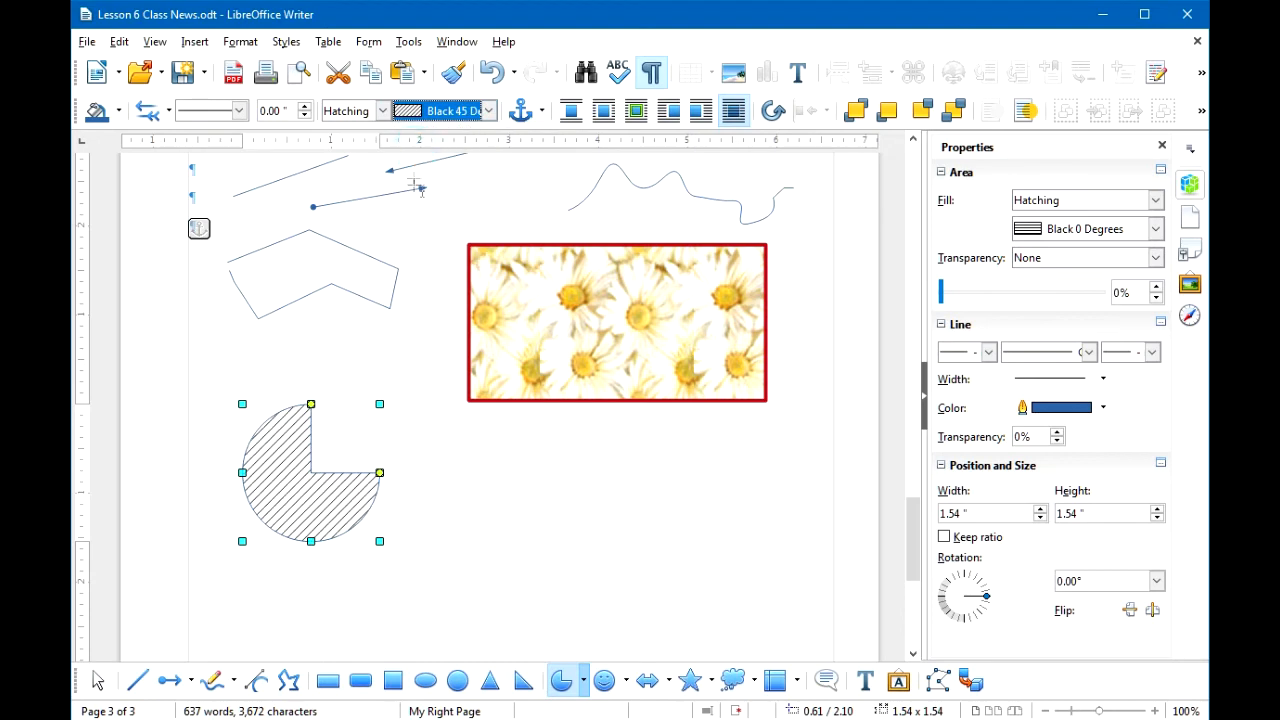
click(496, 459)
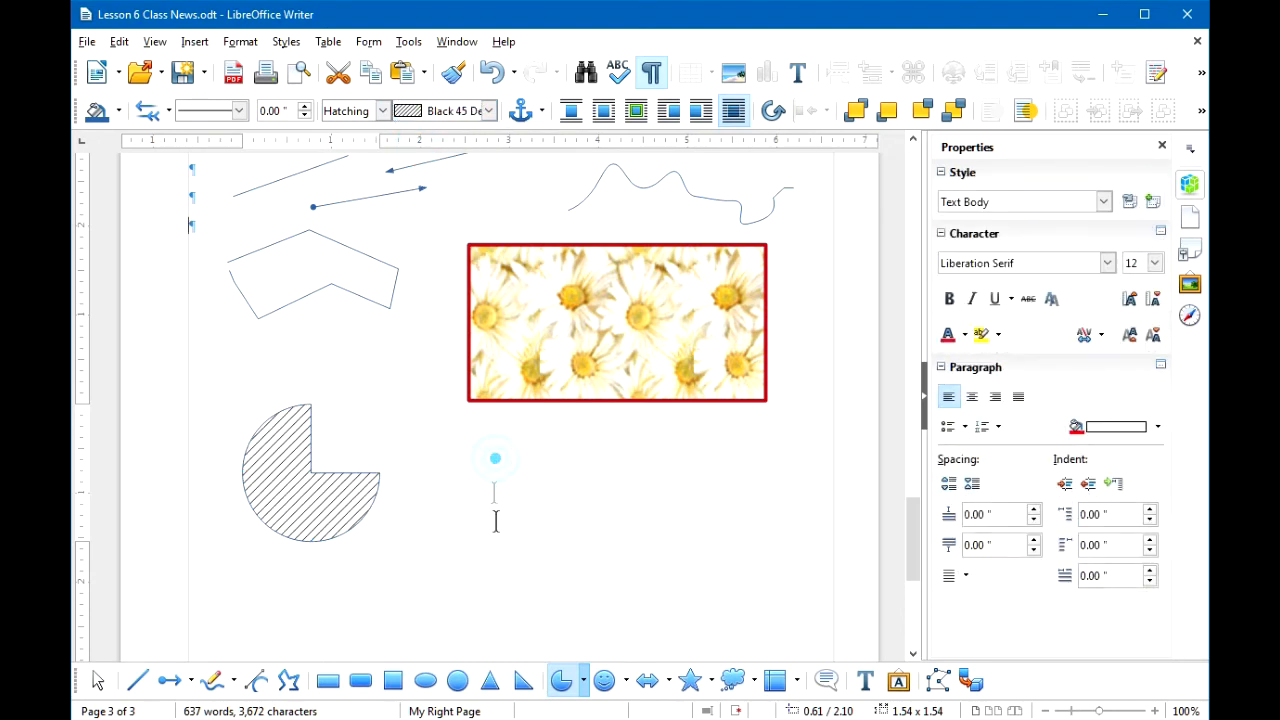
- Draw a double-headed block arrow beside the pie shape and a five-point star about 1.65" by 1.57" to its right
click(627, 681)
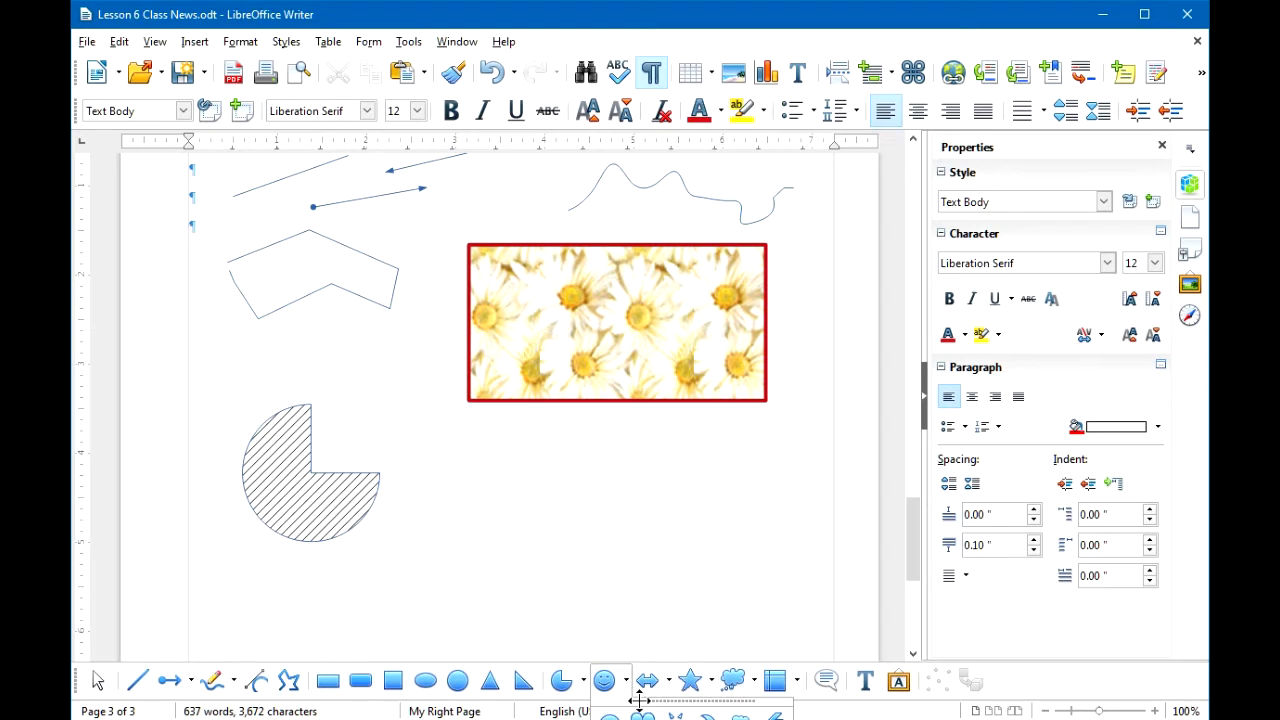
click(629, 590)
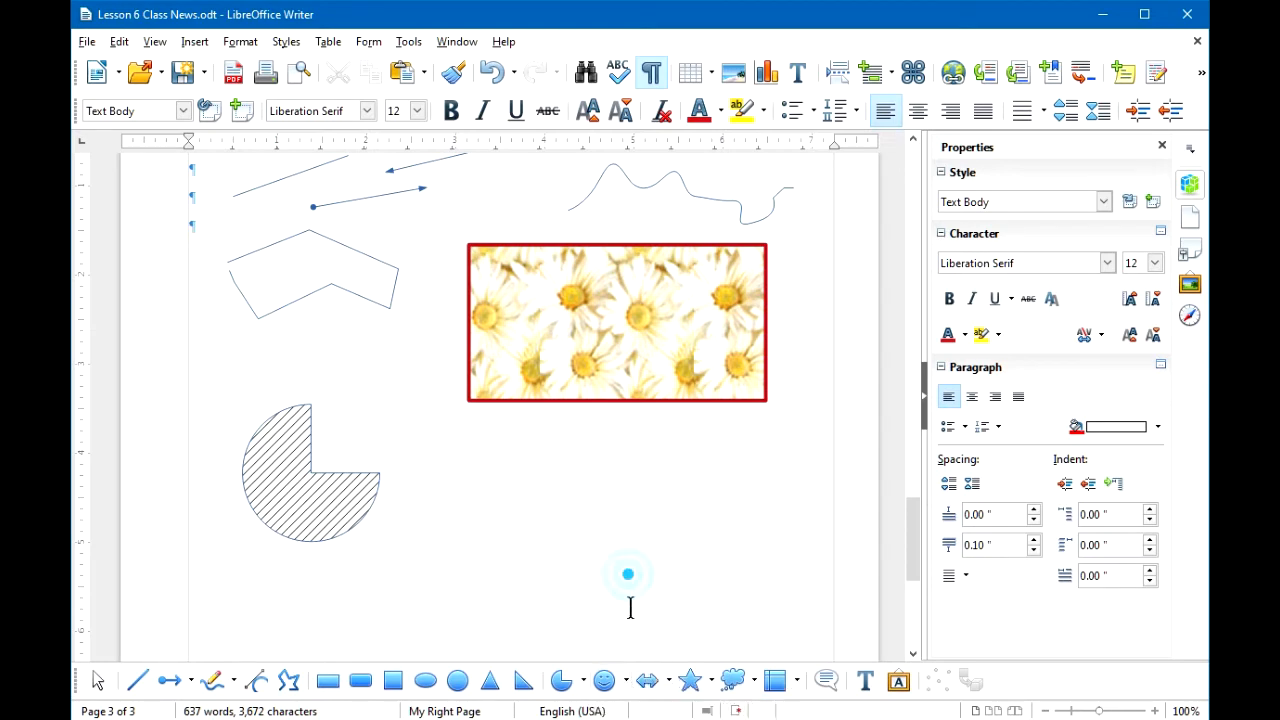
click(652, 682)
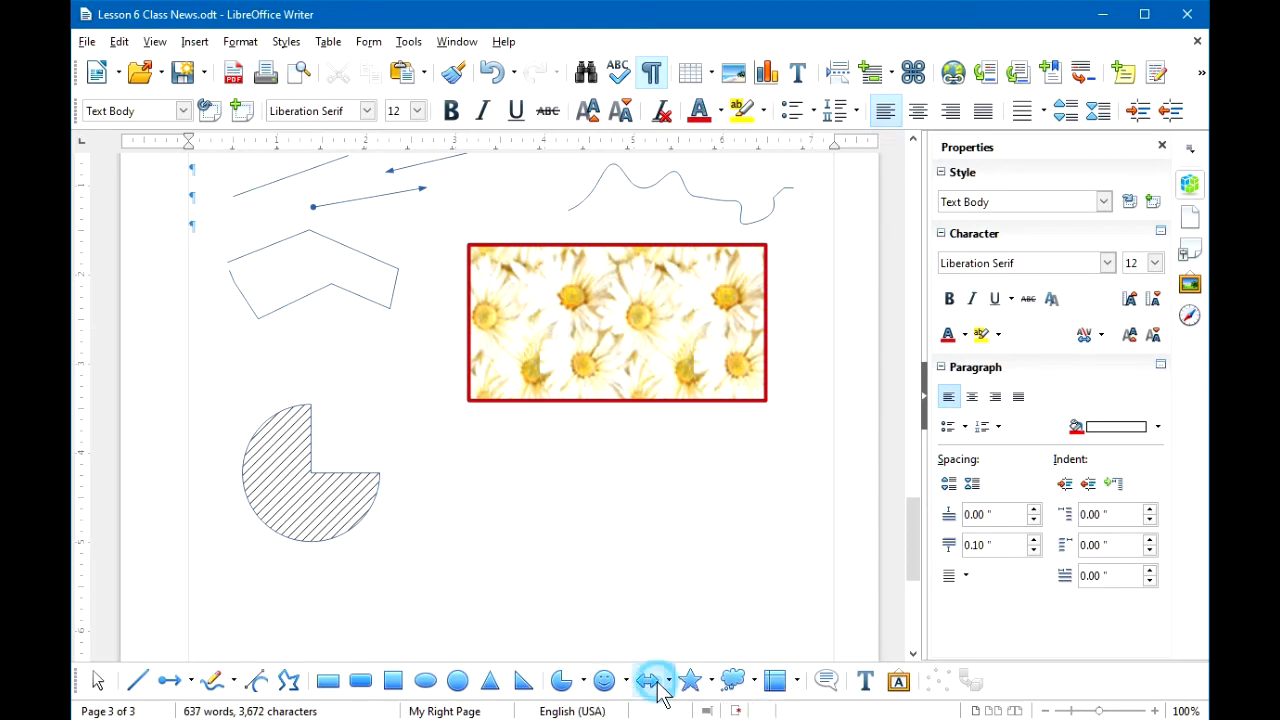
drag(437, 435, 595, 510)
click(691, 681)
drag(637, 454, 784, 597)
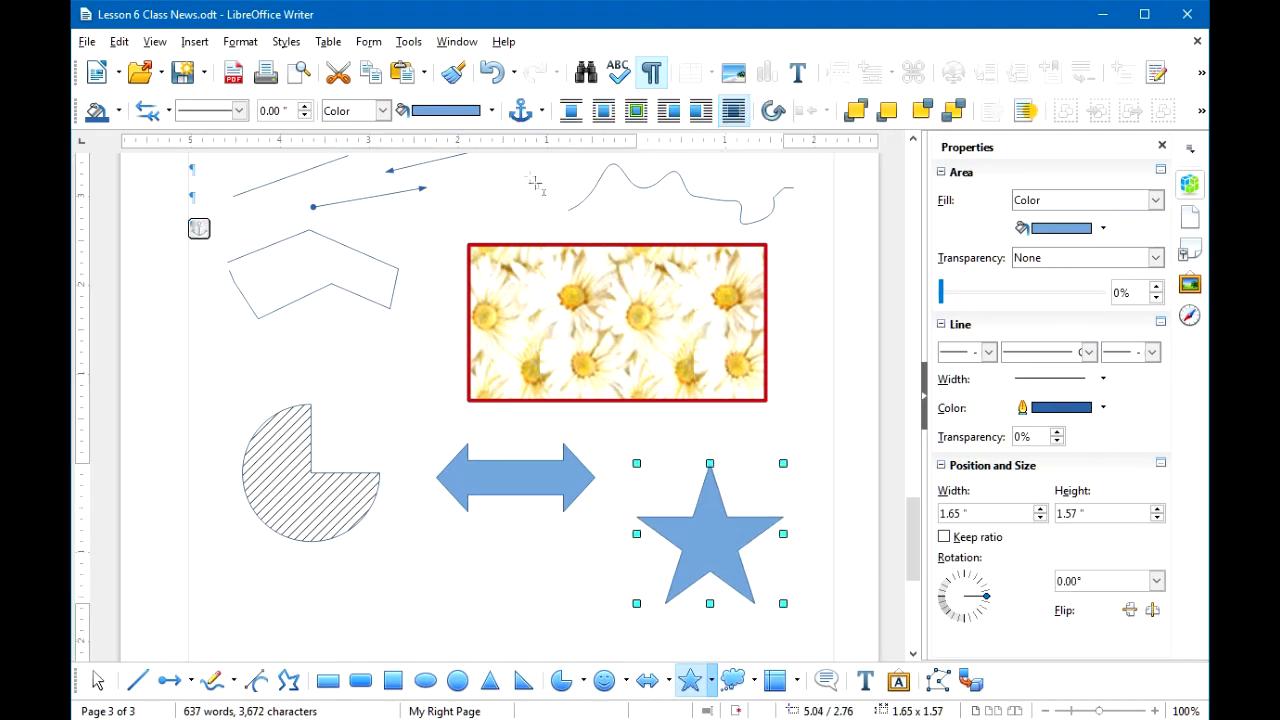
- Fill the star with the Fiery bitmap and move it up and slightly right, level with the double arrow
click(383, 110)
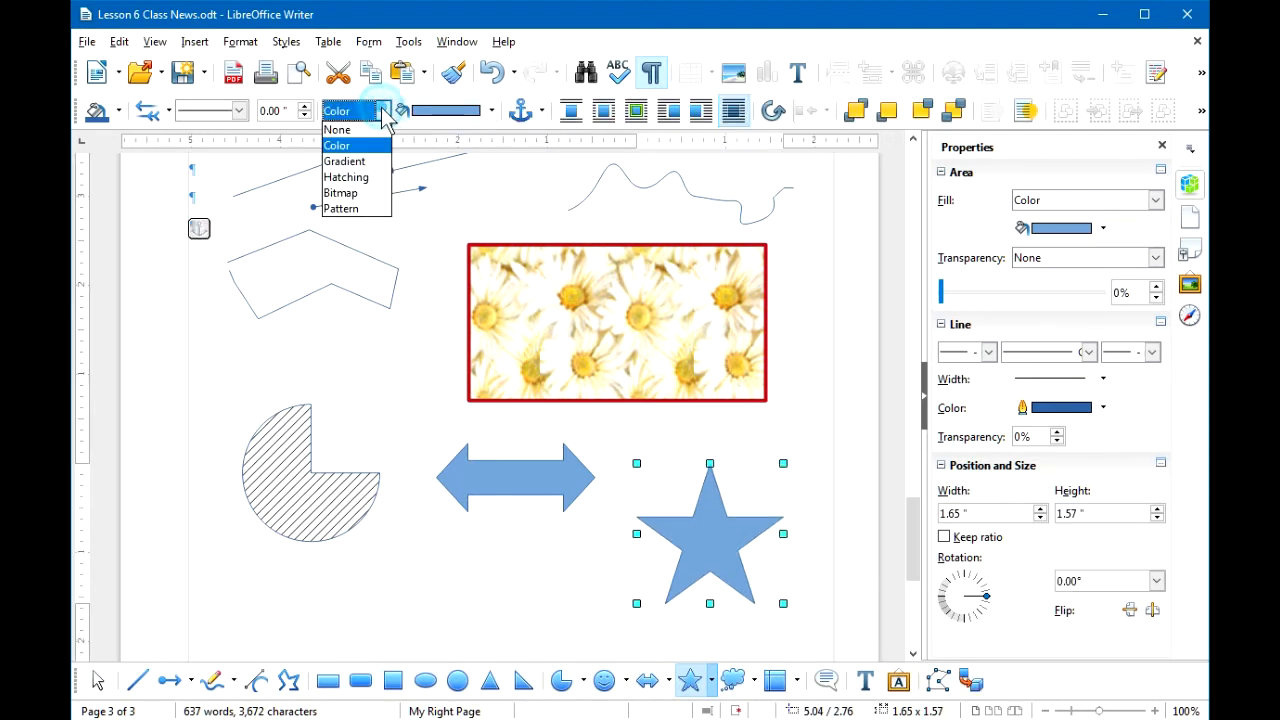
click(358, 194)
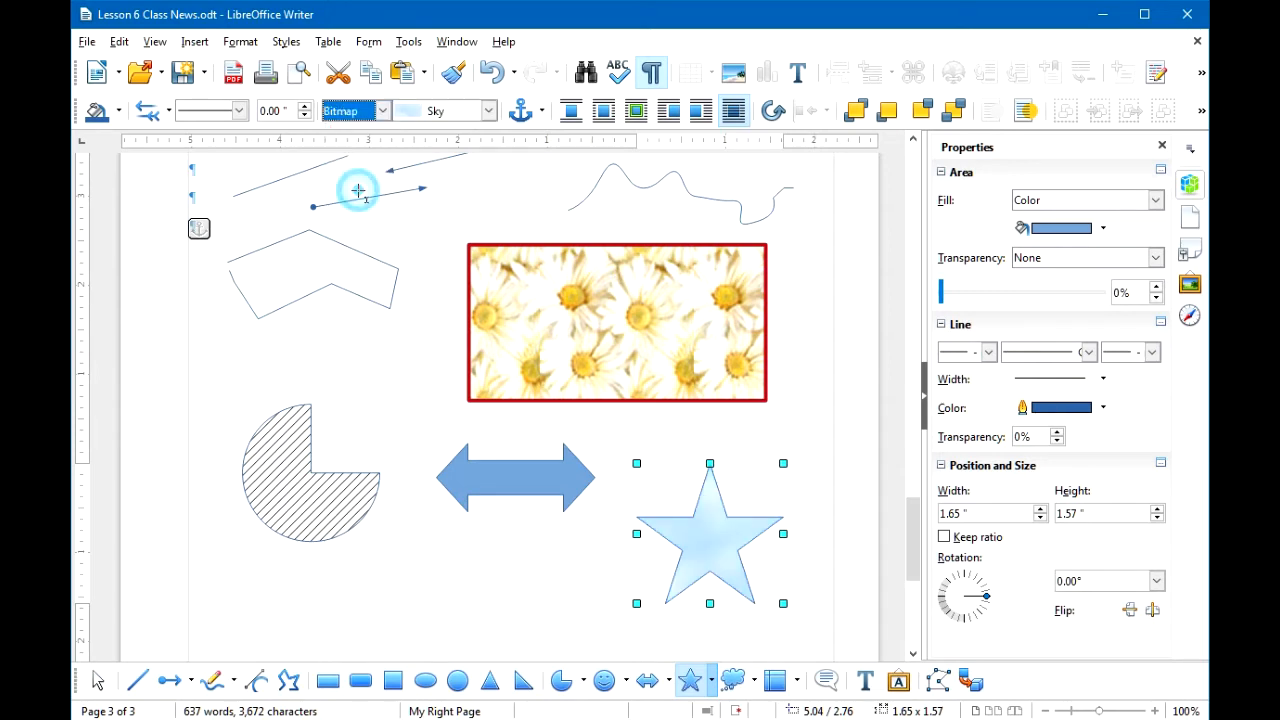
click(408, 112)
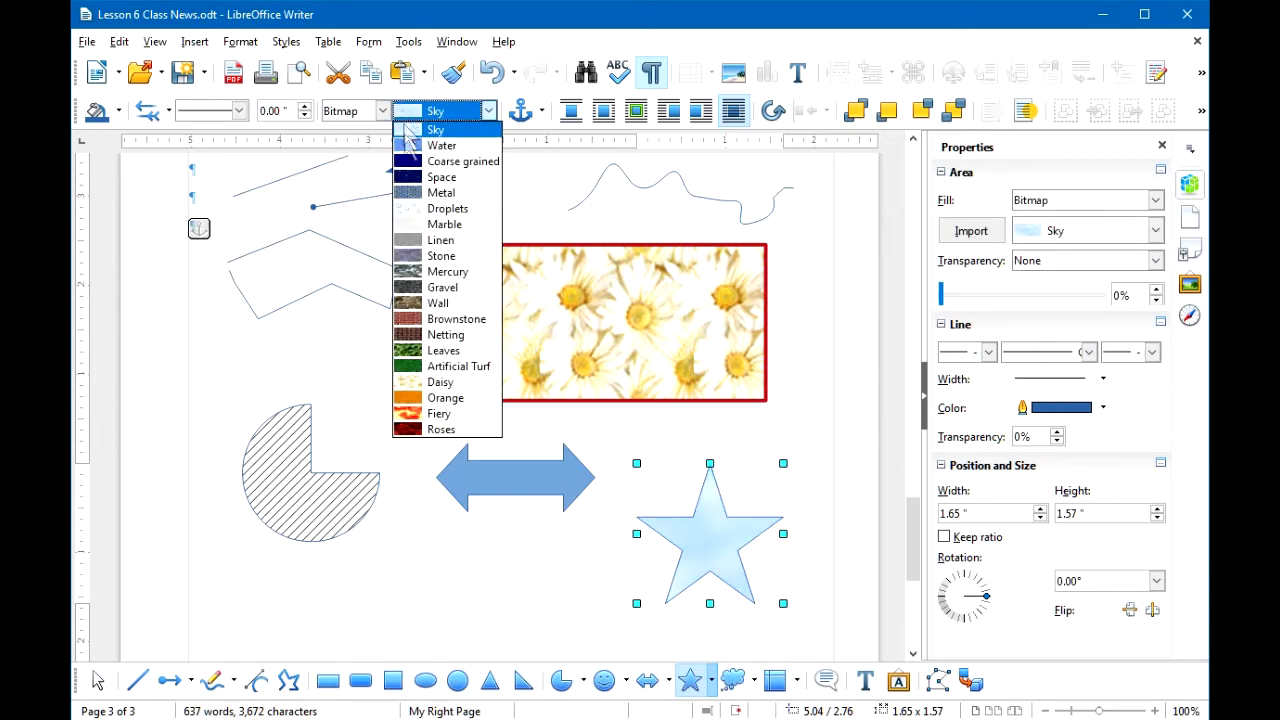
click(410, 413)
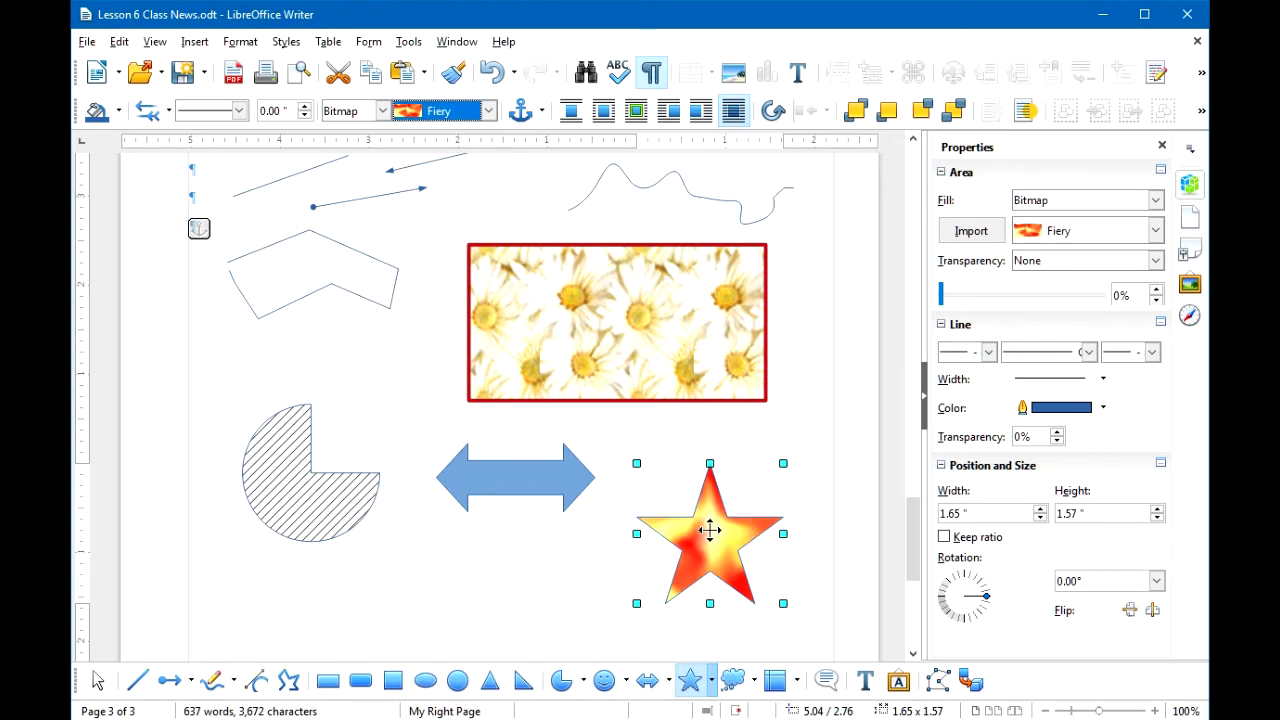
drag(711, 531, 744, 480)
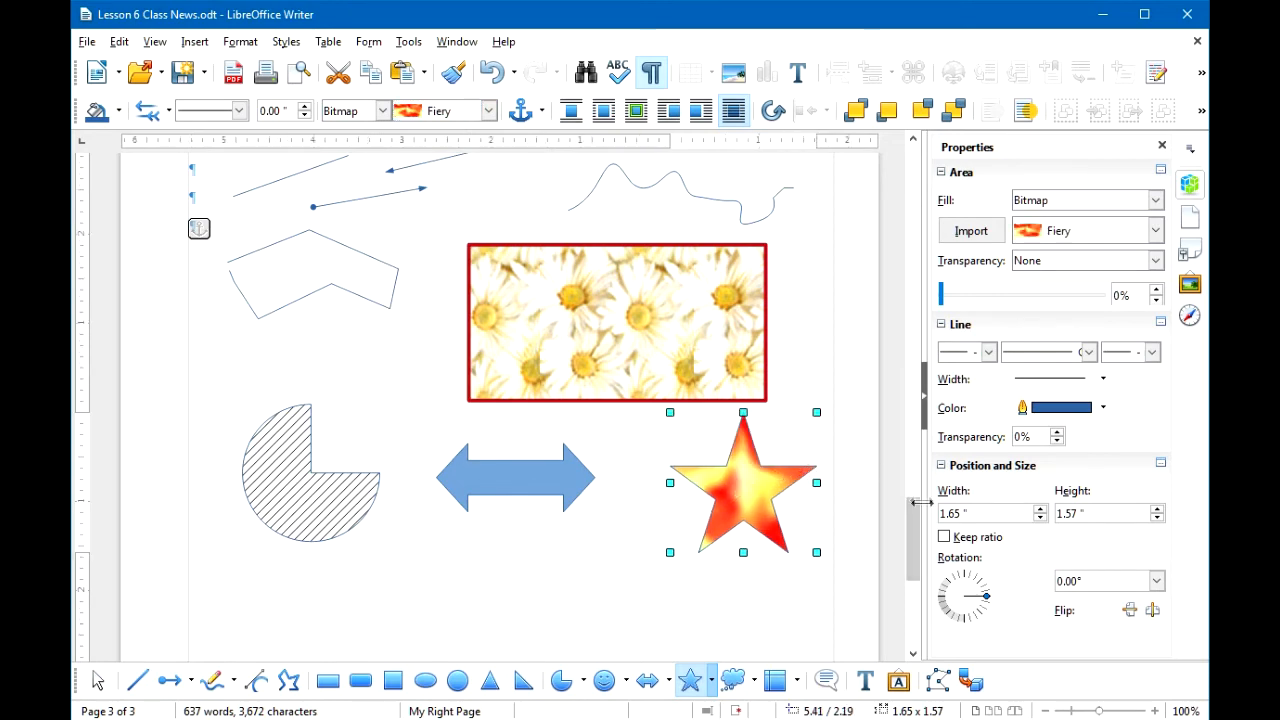
- Draw a wavy flowchart tape shape about 1.69" by 0.84" below the pie shape and fill it with pale yellow
drag(910, 522, 905, 565)
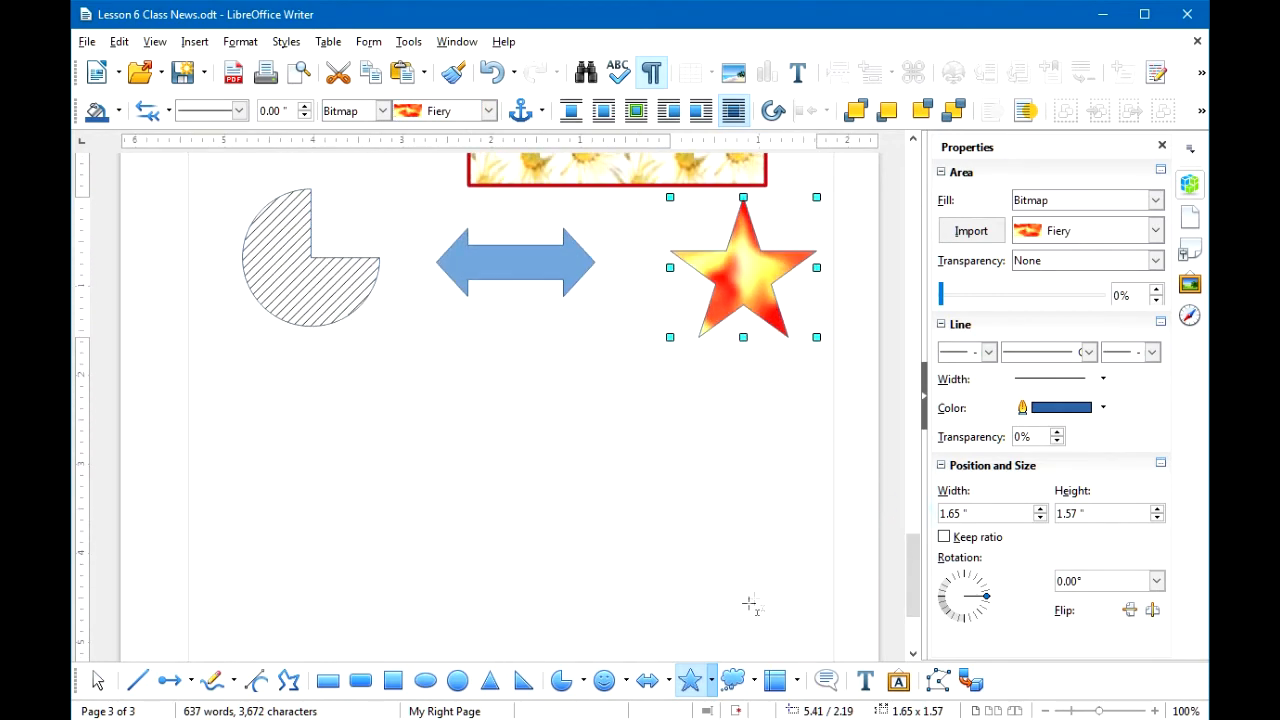
click(796, 683)
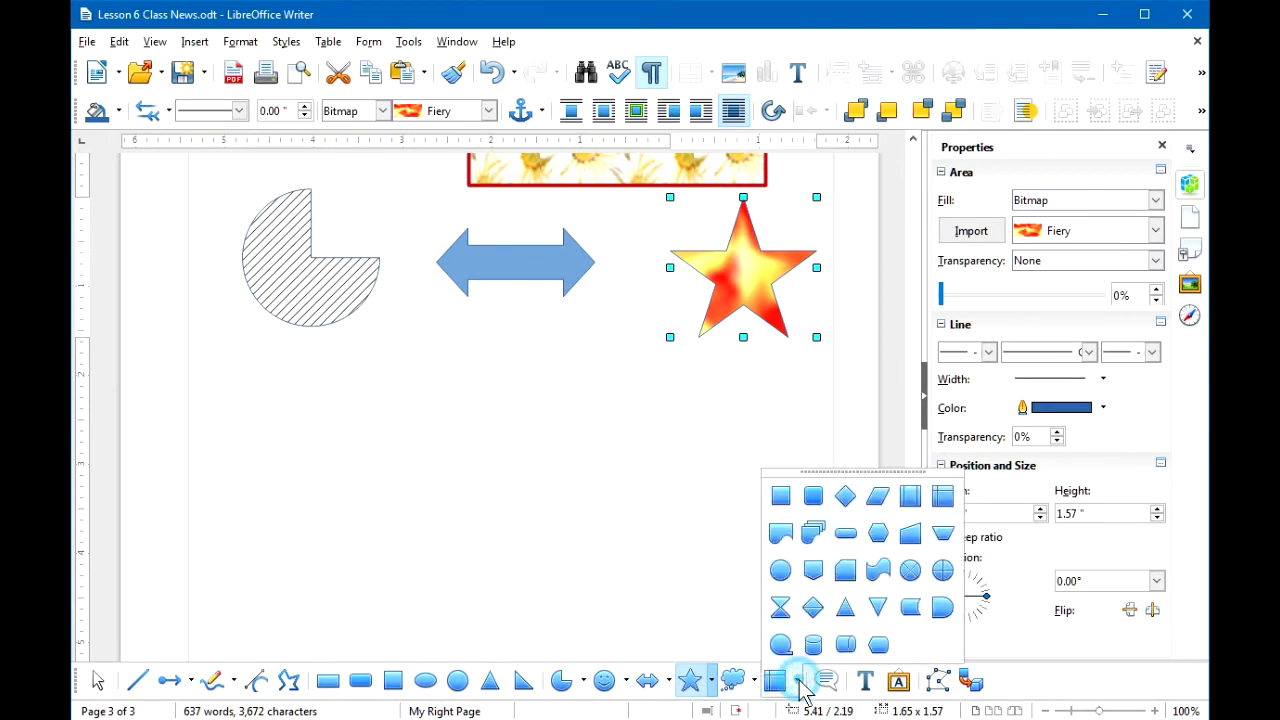
click(880, 568)
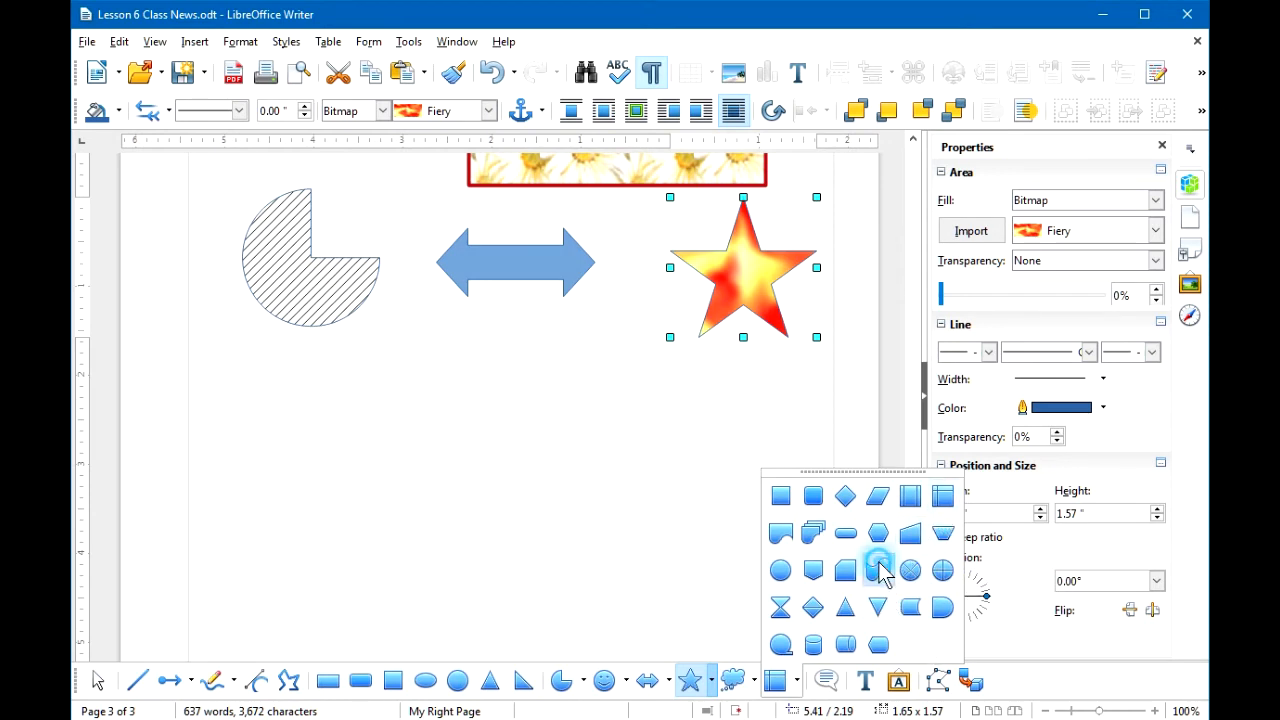
drag(243, 354, 395, 438)
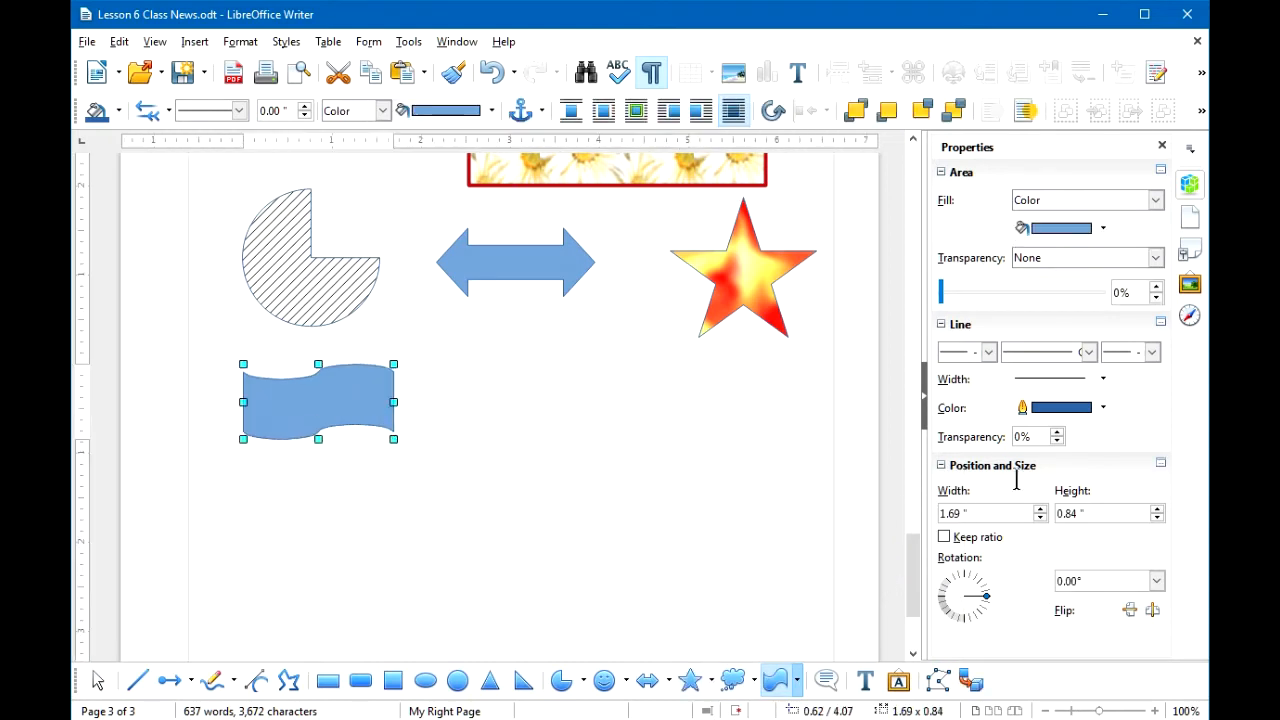
click(1070, 229)
click(1025, 328)
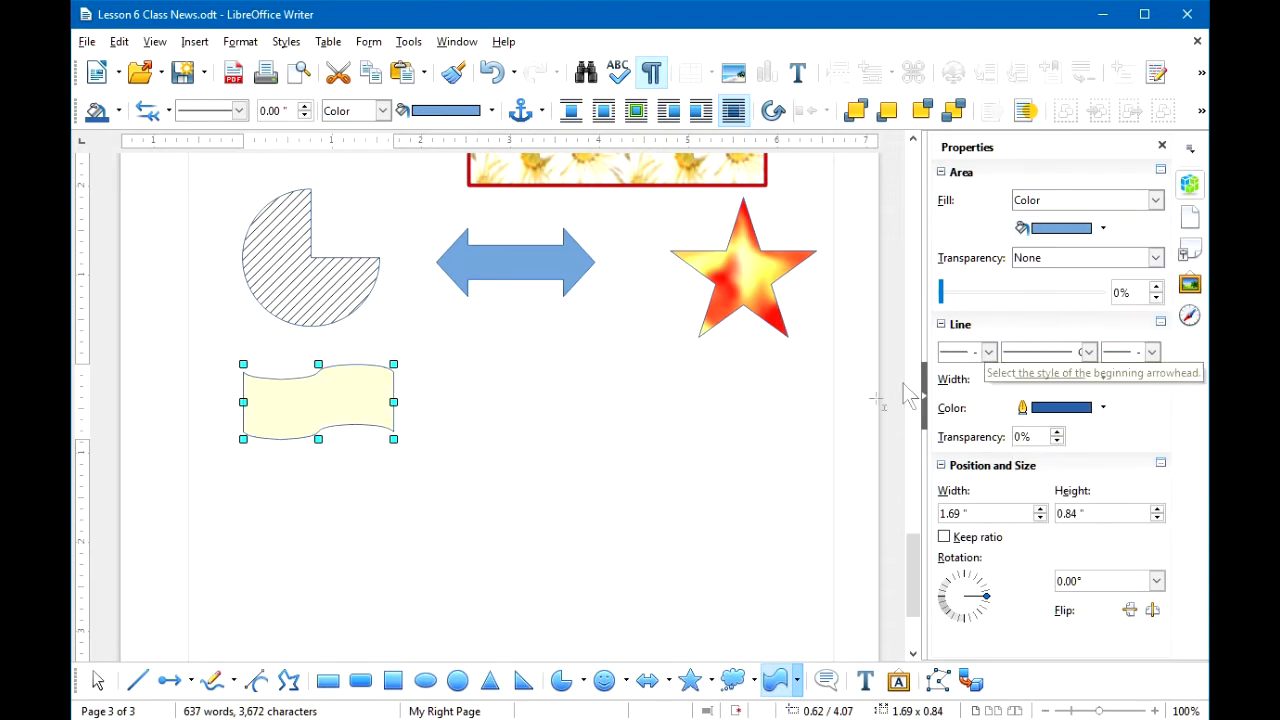
- Add a line callout with a box about 0.77" square below the star, its leader pointing to the double arrow
click(827, 680)
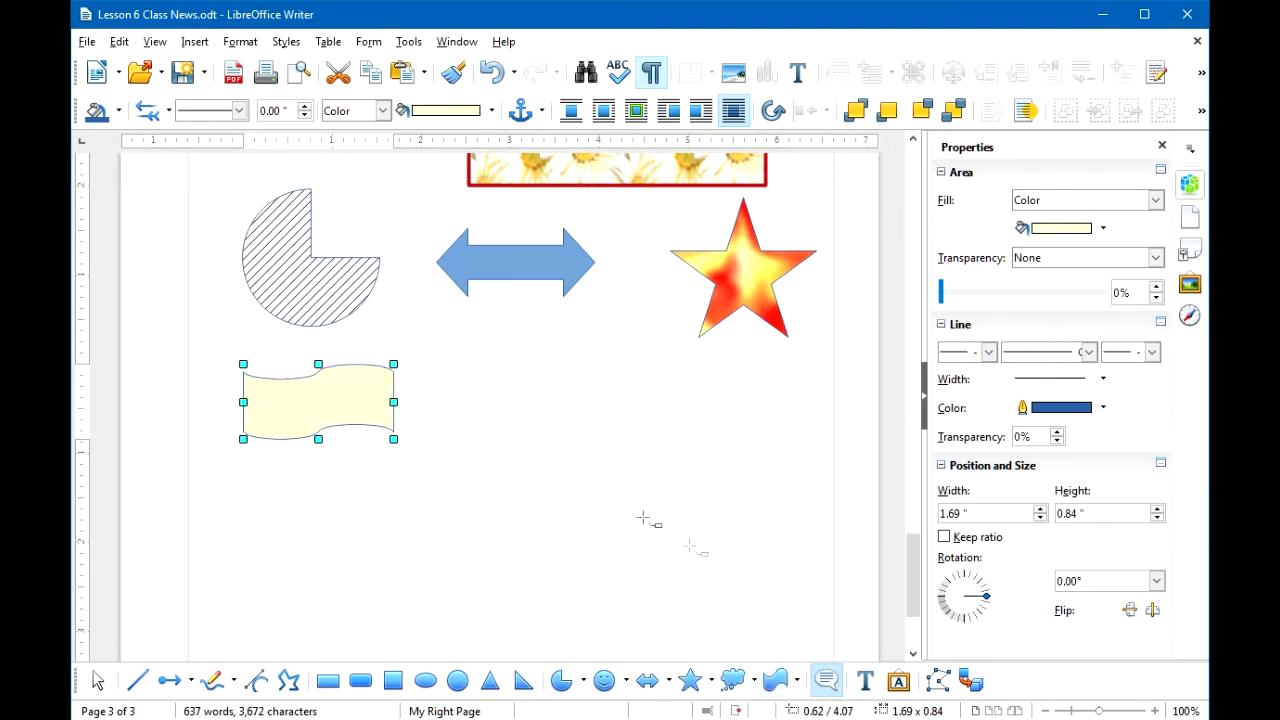
drag(455, 346, 599, 398)
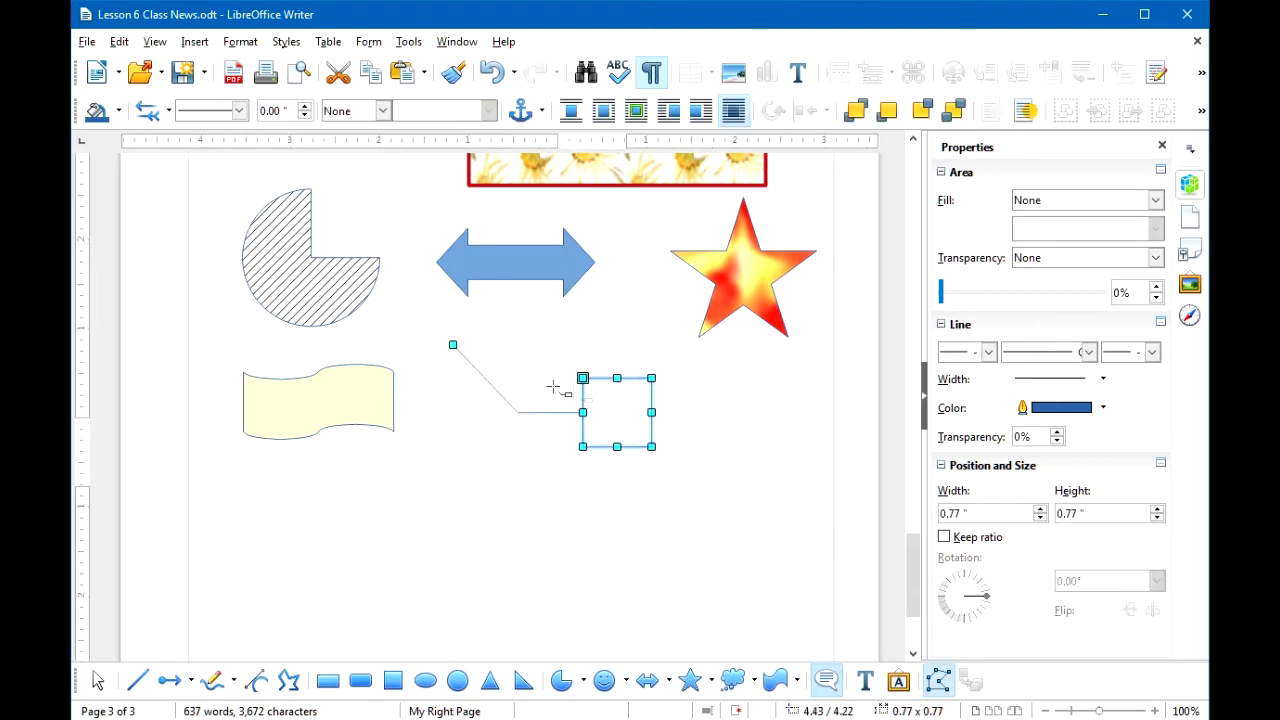
drag(455, 347, 513, 281)
drag(634, 416, 699, 404)
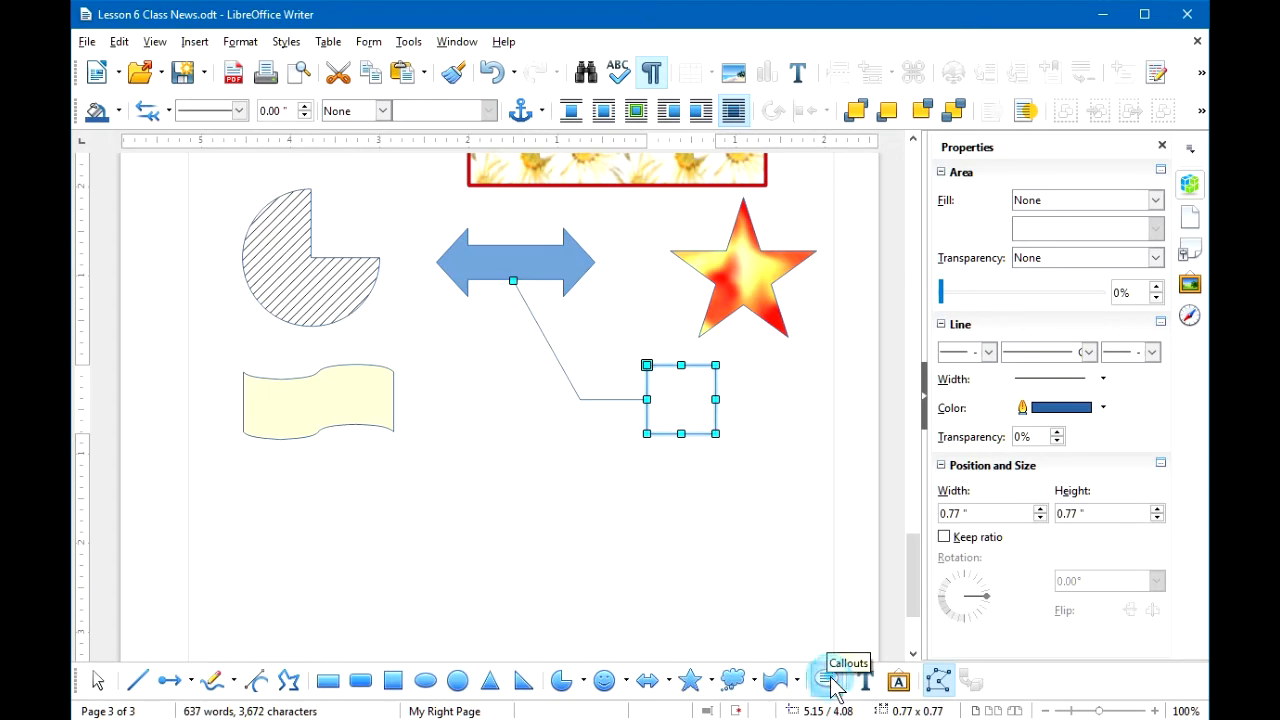
click(872, 557)
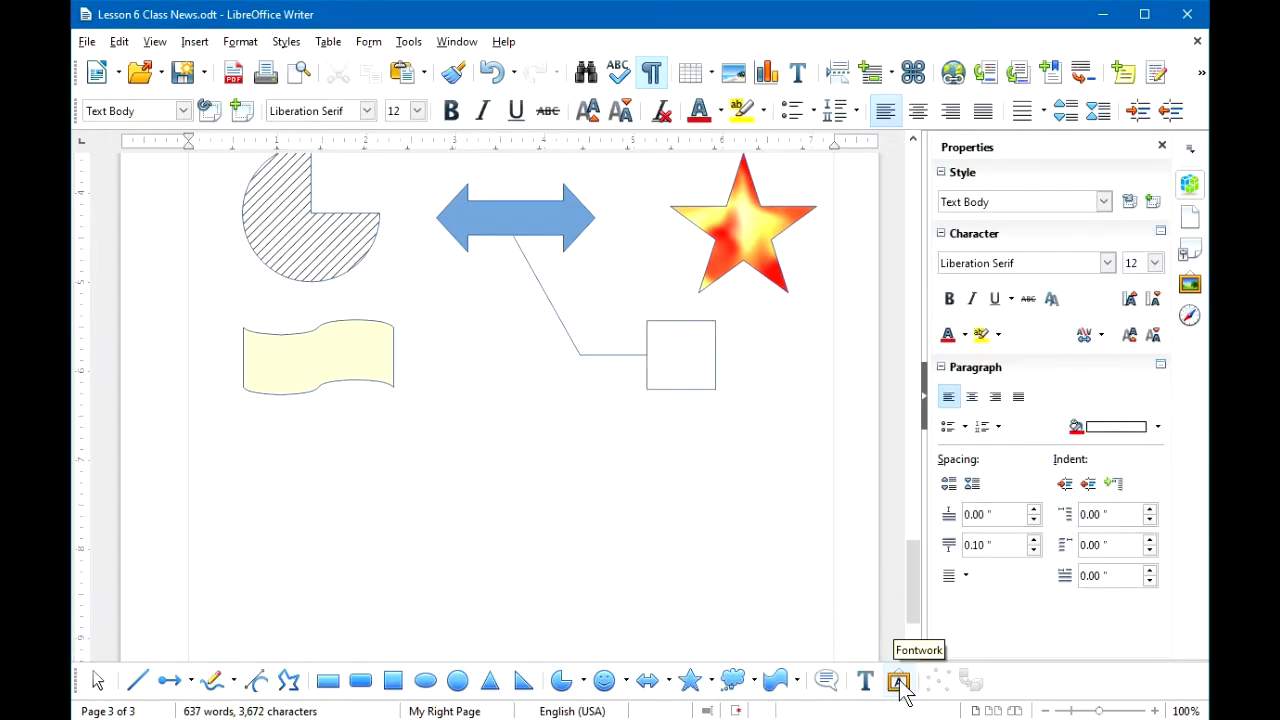
- Insert a Fontwork object in the curved blue-gradient style with a grey shadow
click(899, 682)
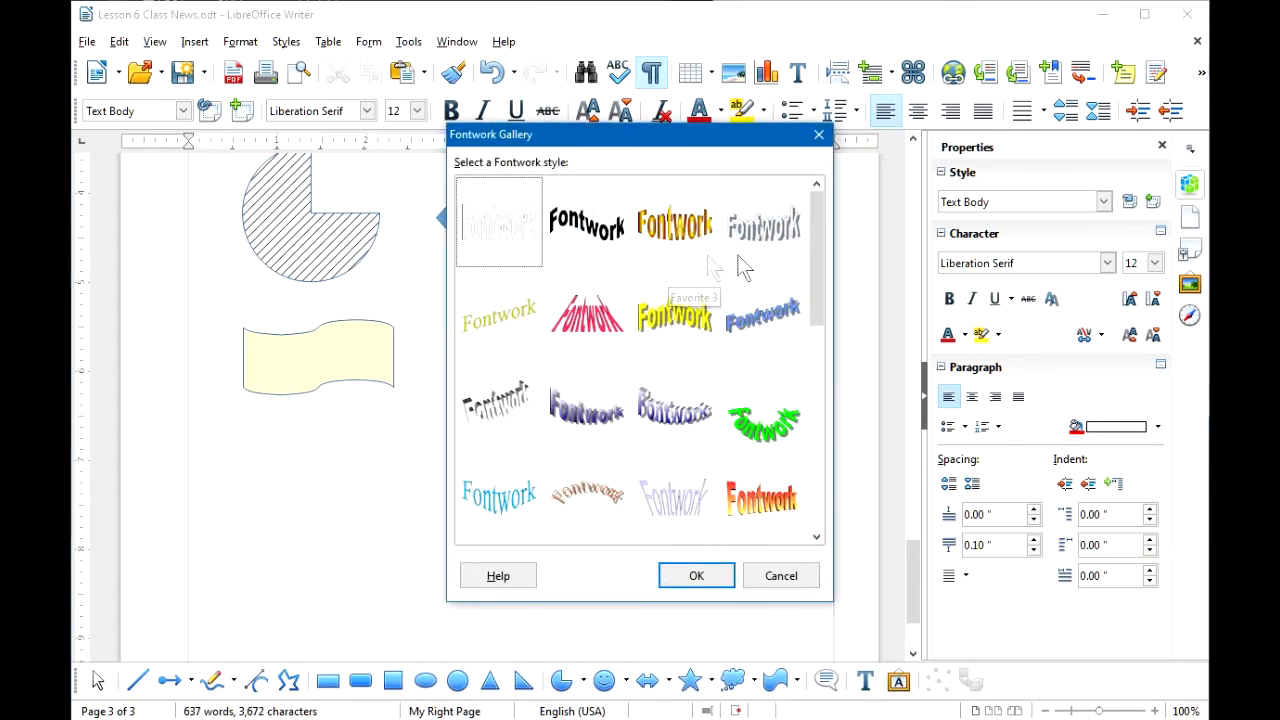
drag(814, 242, 812, 310)
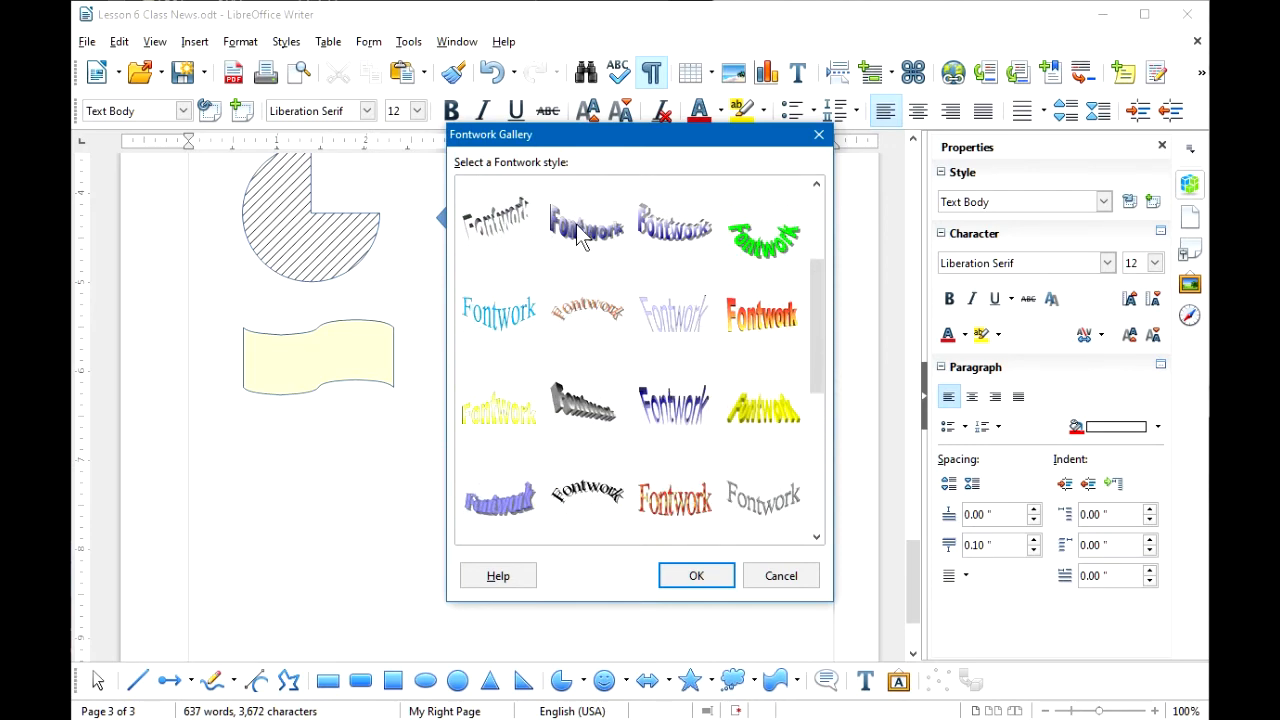
click(577, 228)
double_click(577, 228)
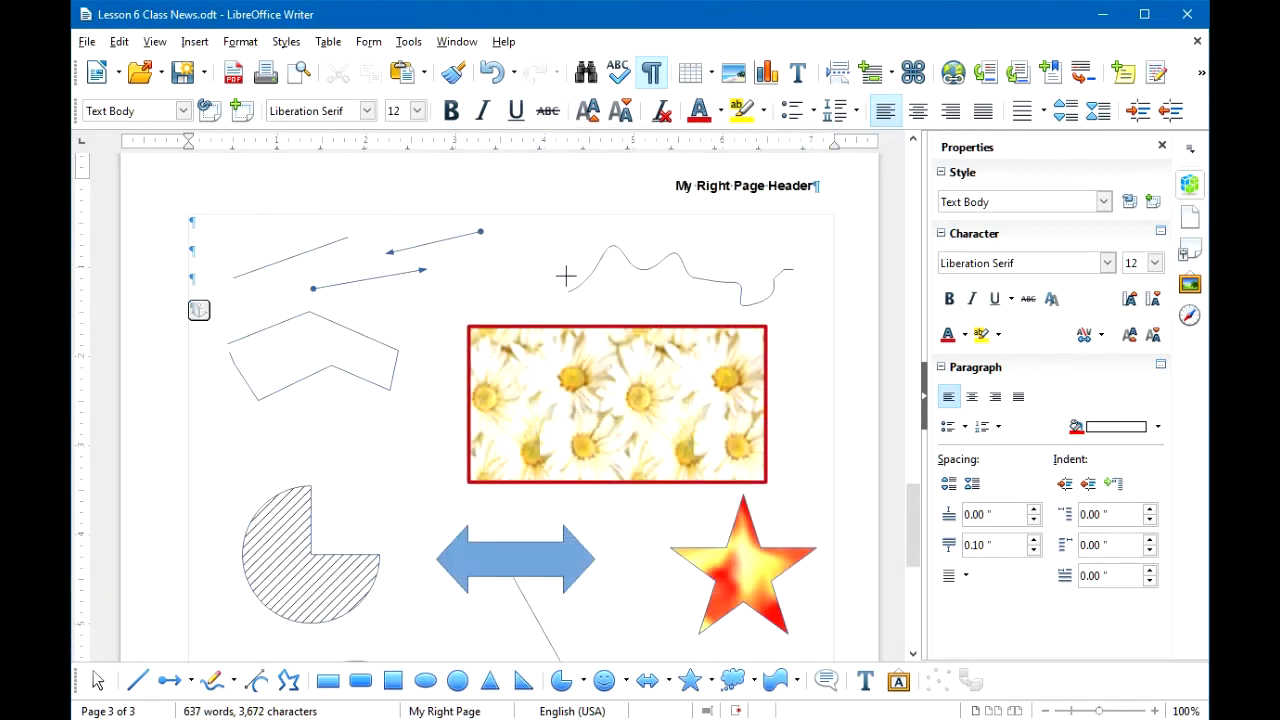
- Shrink the Fontwork to about 5.19" by 1.57" and place it below the tape shape and callout, clear of the footer
drag(911, 503, 914, 600)
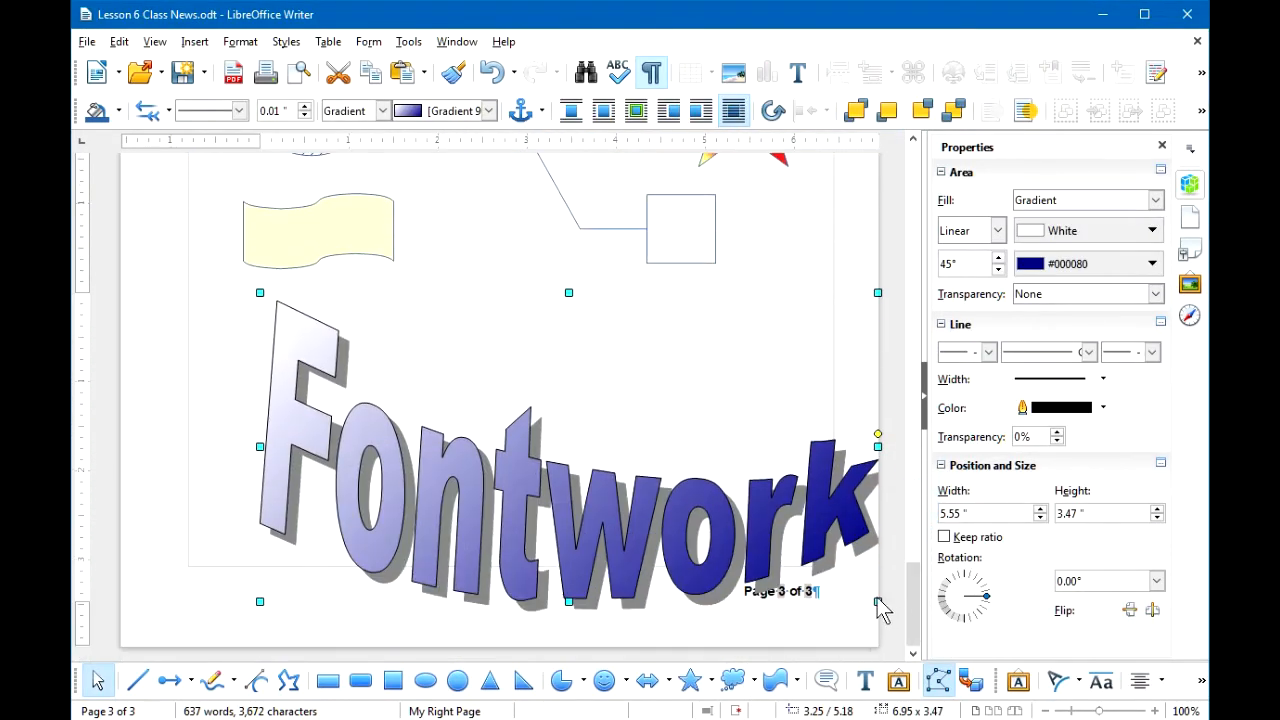
click(877, 600)
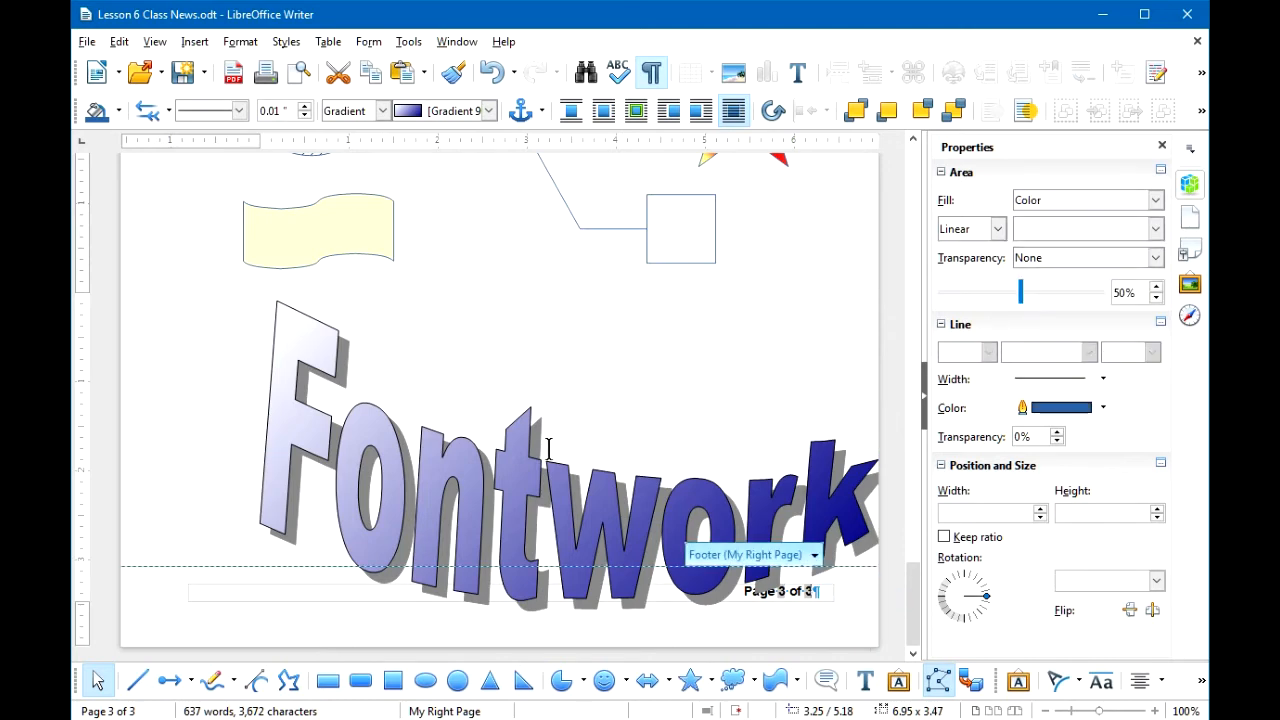
click(548, 450)
drag(914, 500, 908, 585)
click(288, 400)
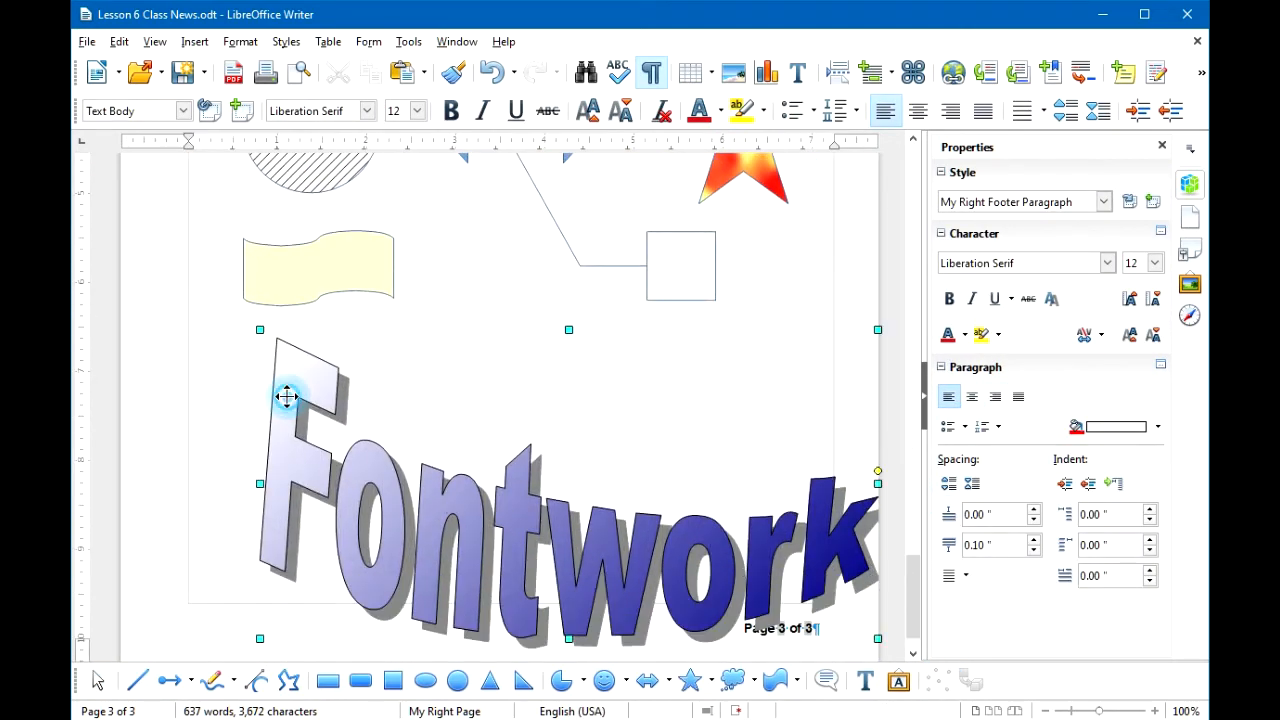
drag(260, 331, 416, 498)
drag(616, 576, 402, 418)
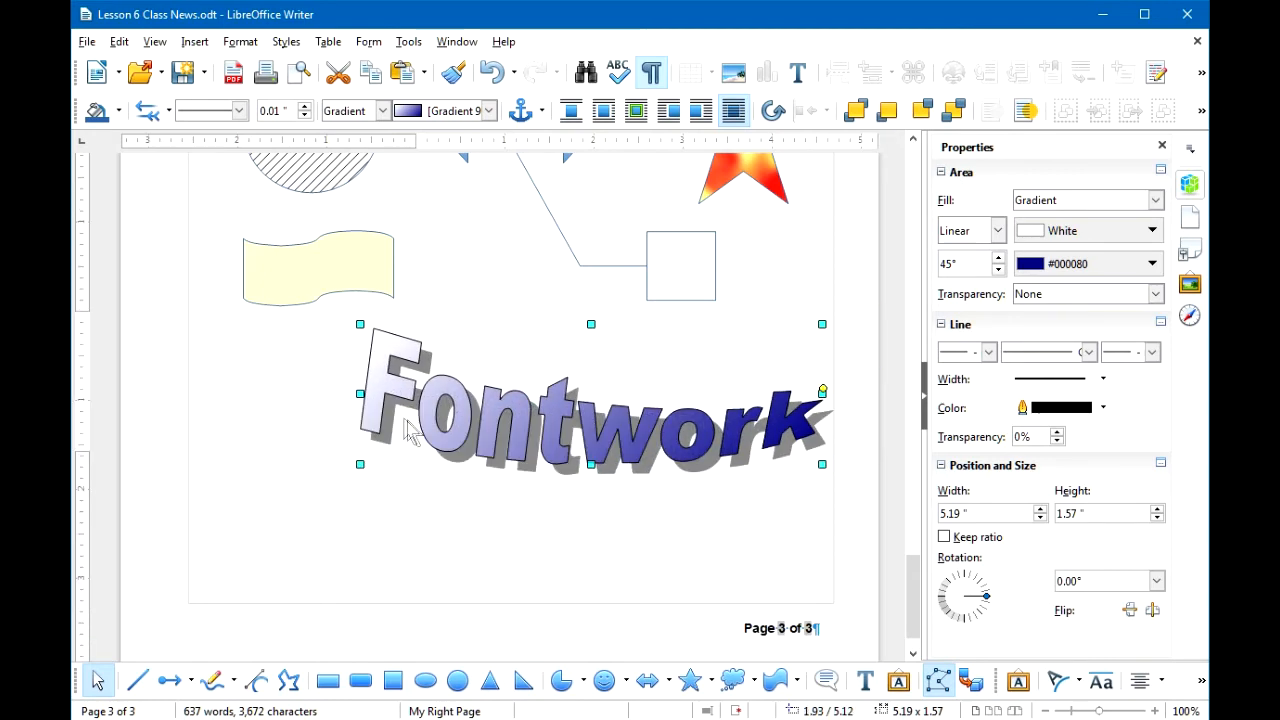
- Change the Fontwork text to "Words" and move the object slightly up and to the left on the page
double_click(553, 426)
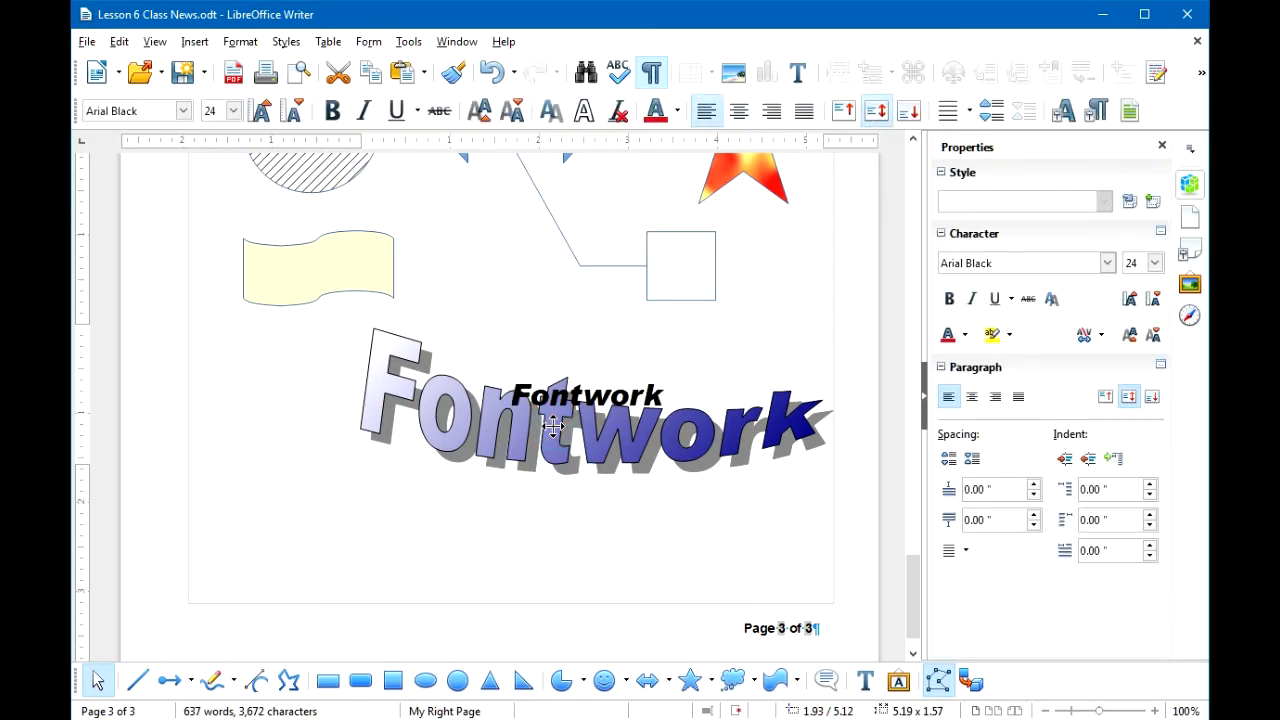
double_click(557, 393)
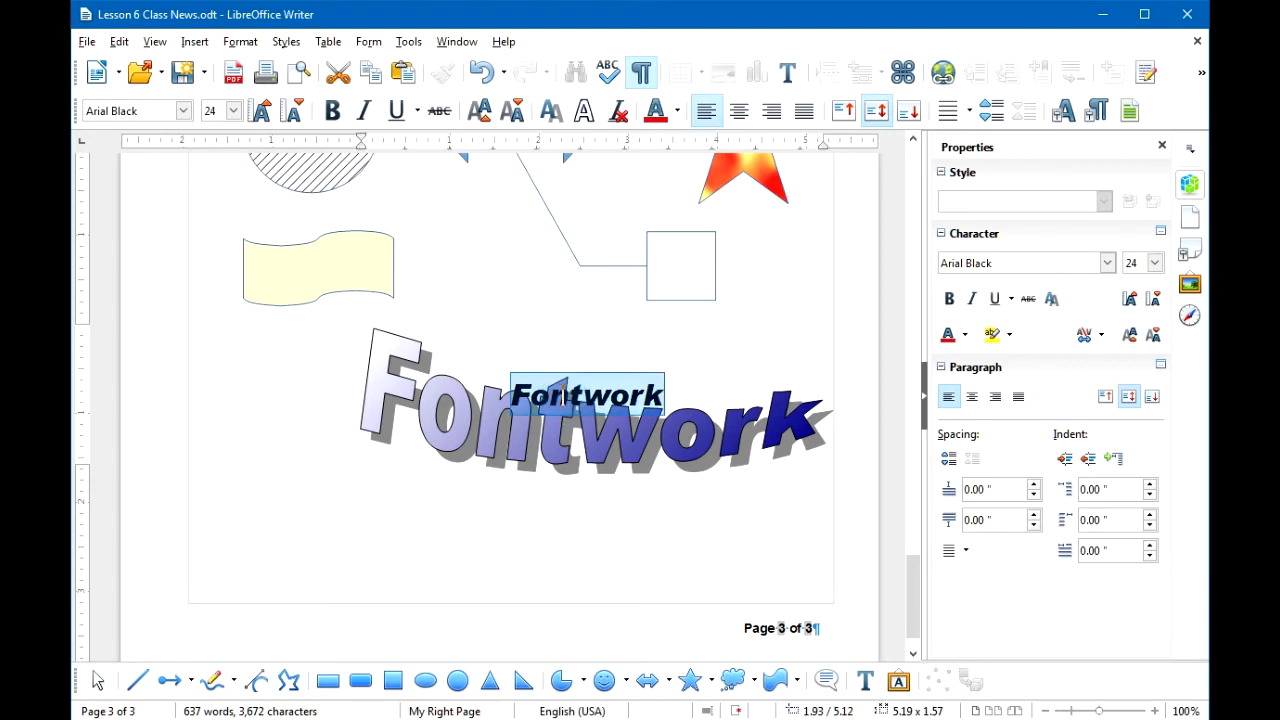
text(W)
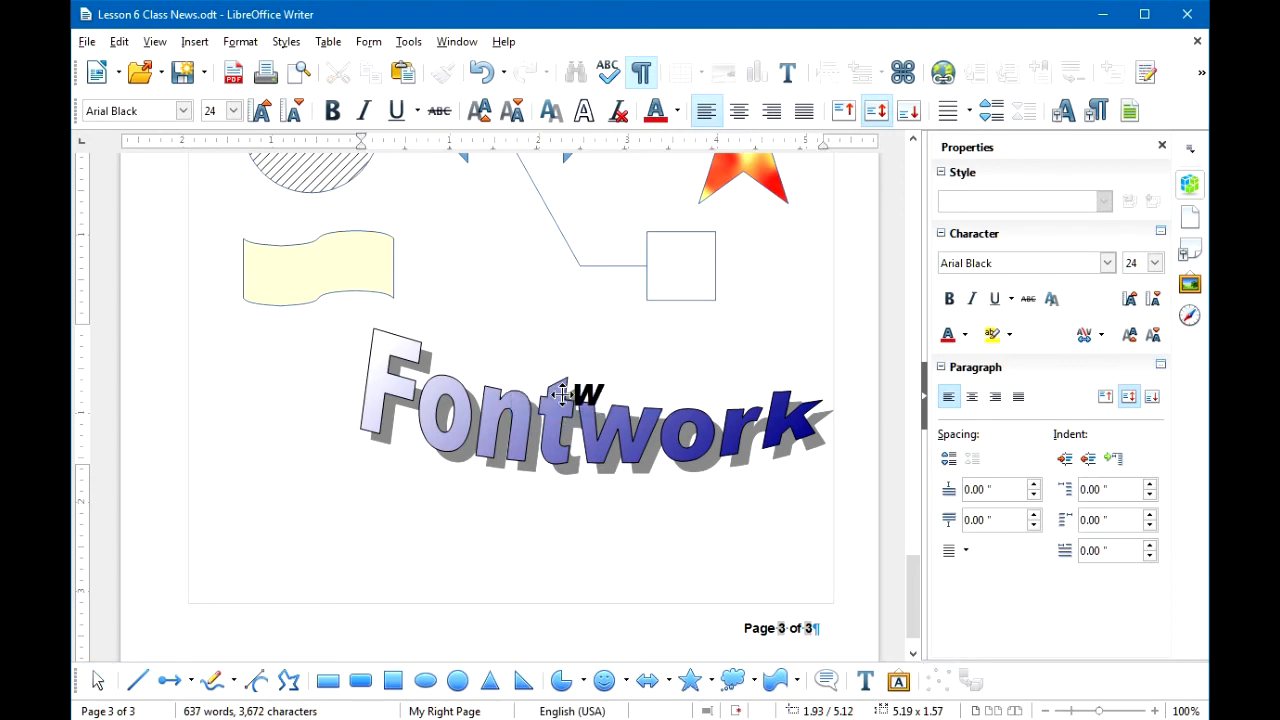
text(ords)
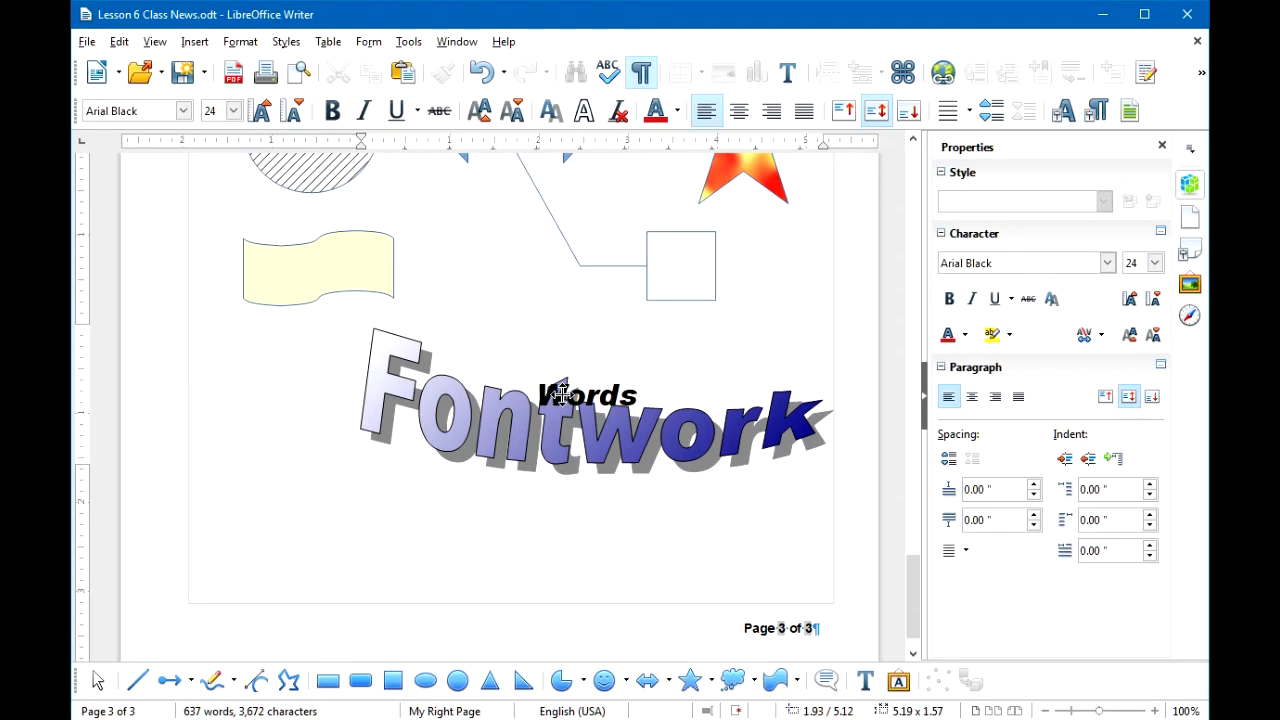
click(557, 537)
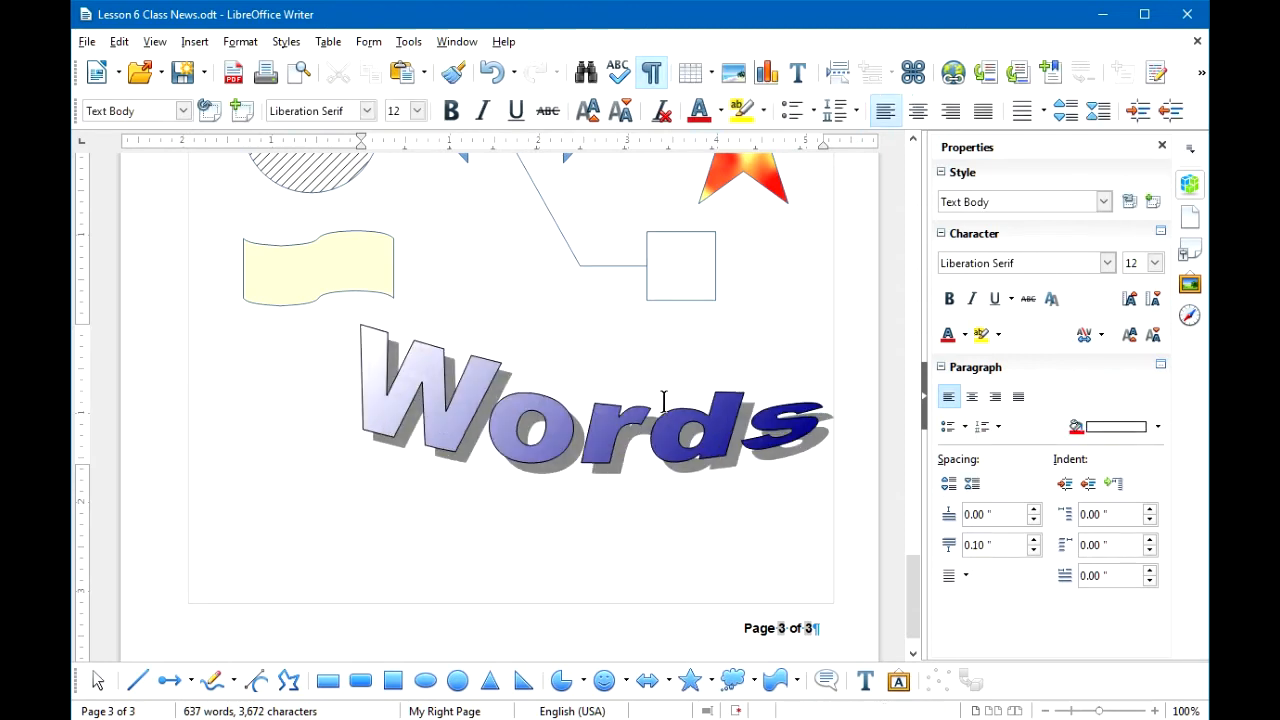
click(596, 440)
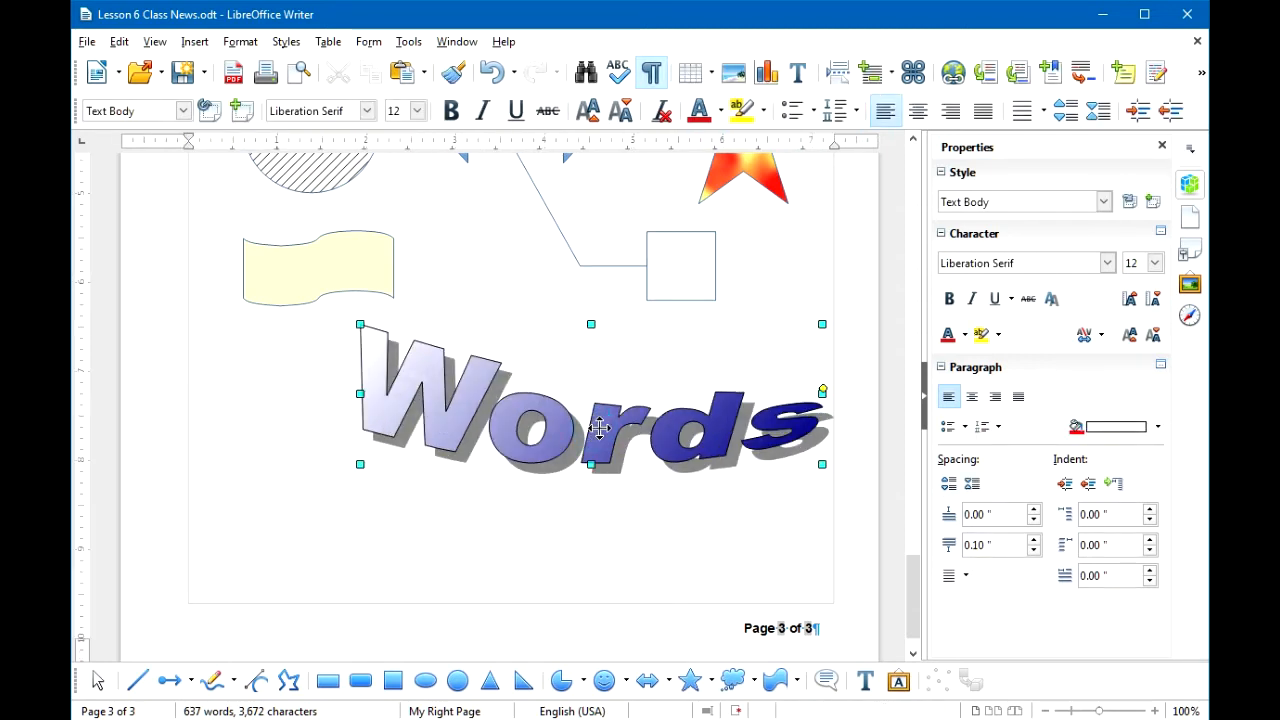
drag(596, 440, 496, 399)
- Insert a page break in the last empty paragraph to start a new page for gallery images, undoing the last extra edit
click(229, 314)
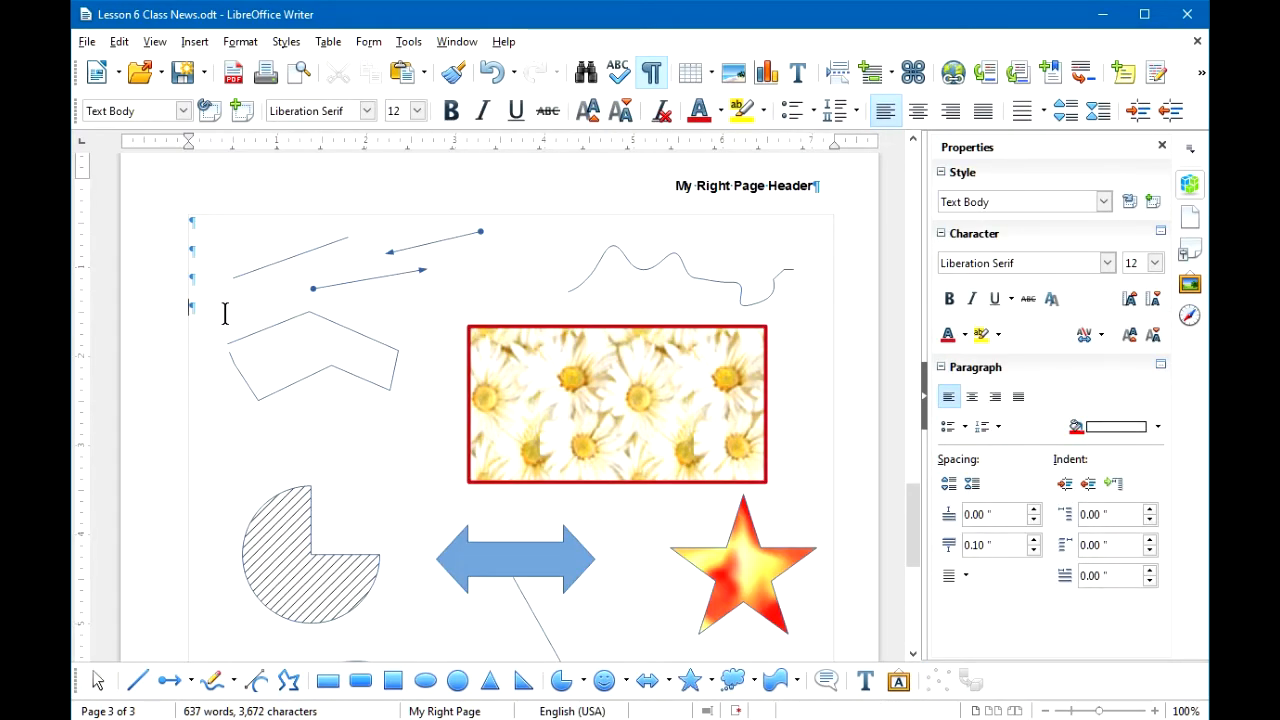
key(ctrl+Return)
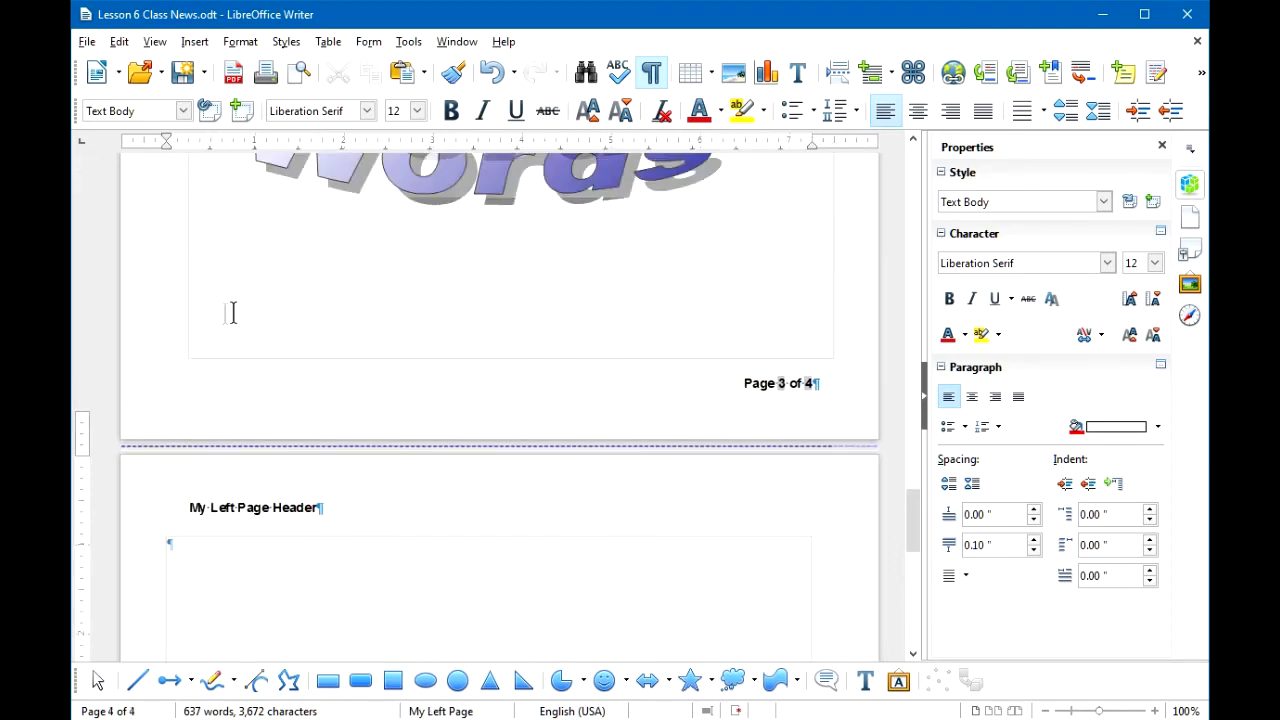
scroll(480, 485, down, 4)
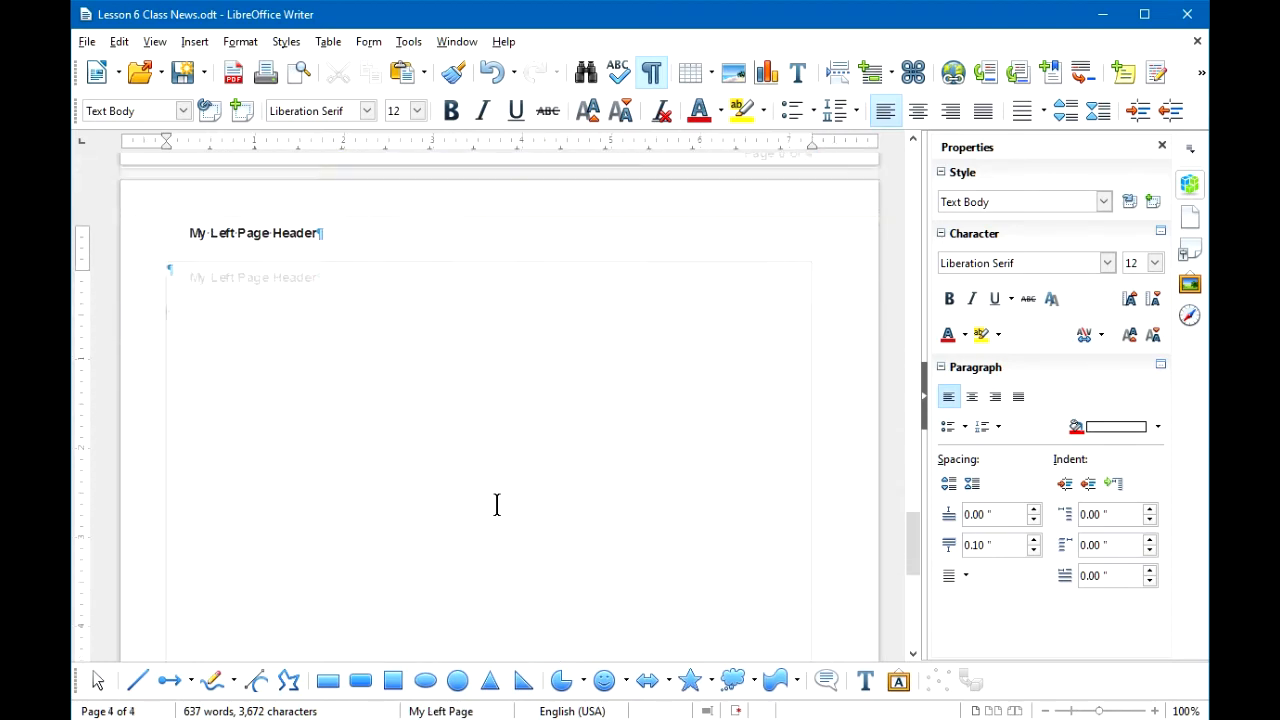
click(185, 278)
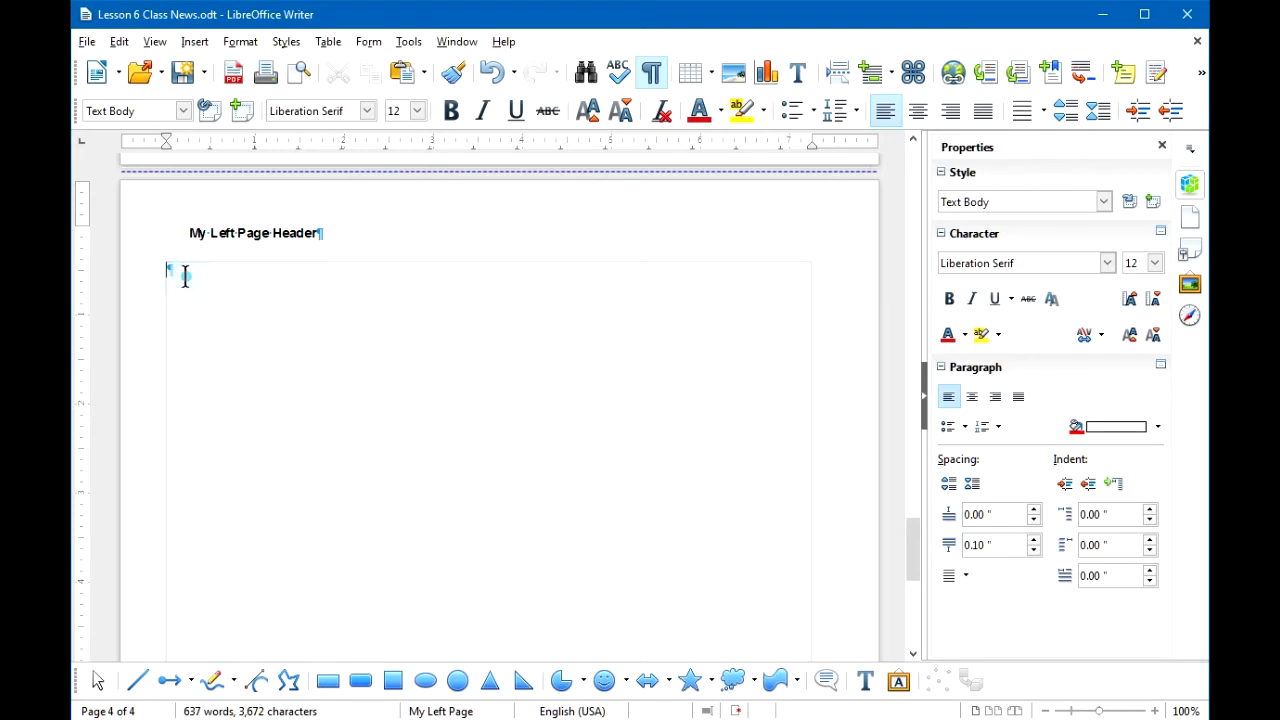
key(ctrl+z)
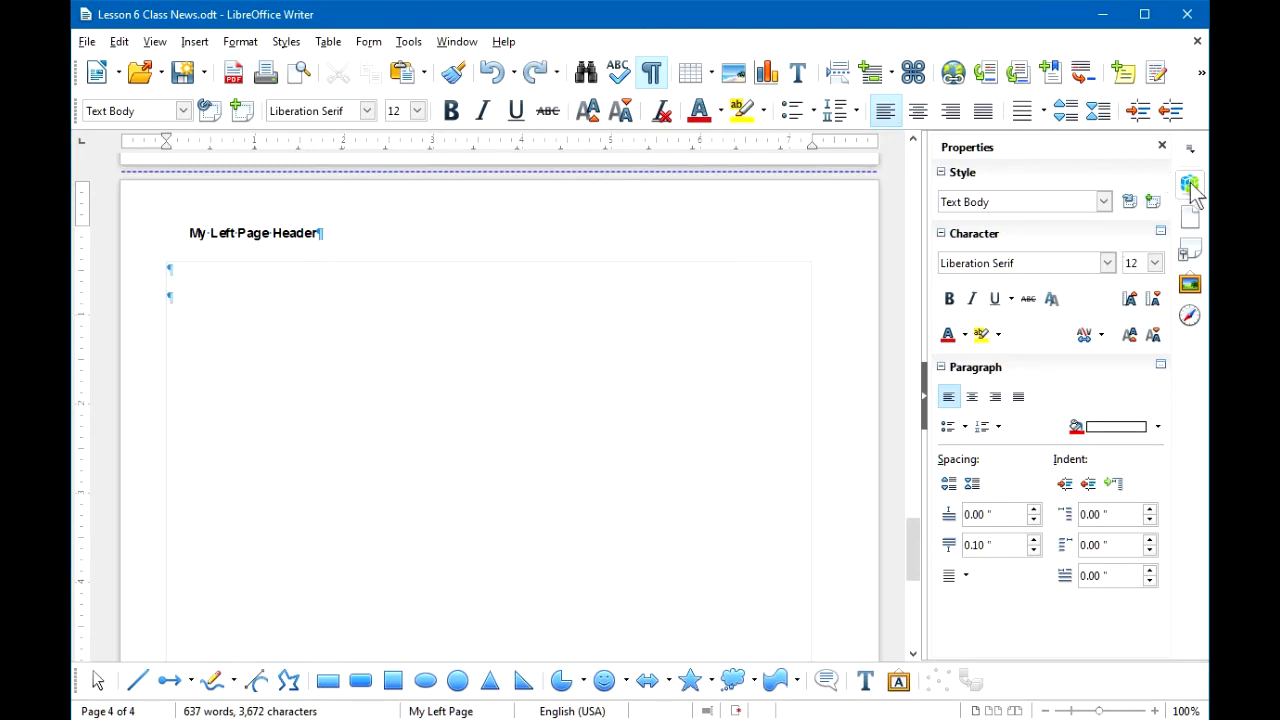
- Insert the A19-CircleArrow image from the gallery's Arrows theme on the new page
click(1190, 285)
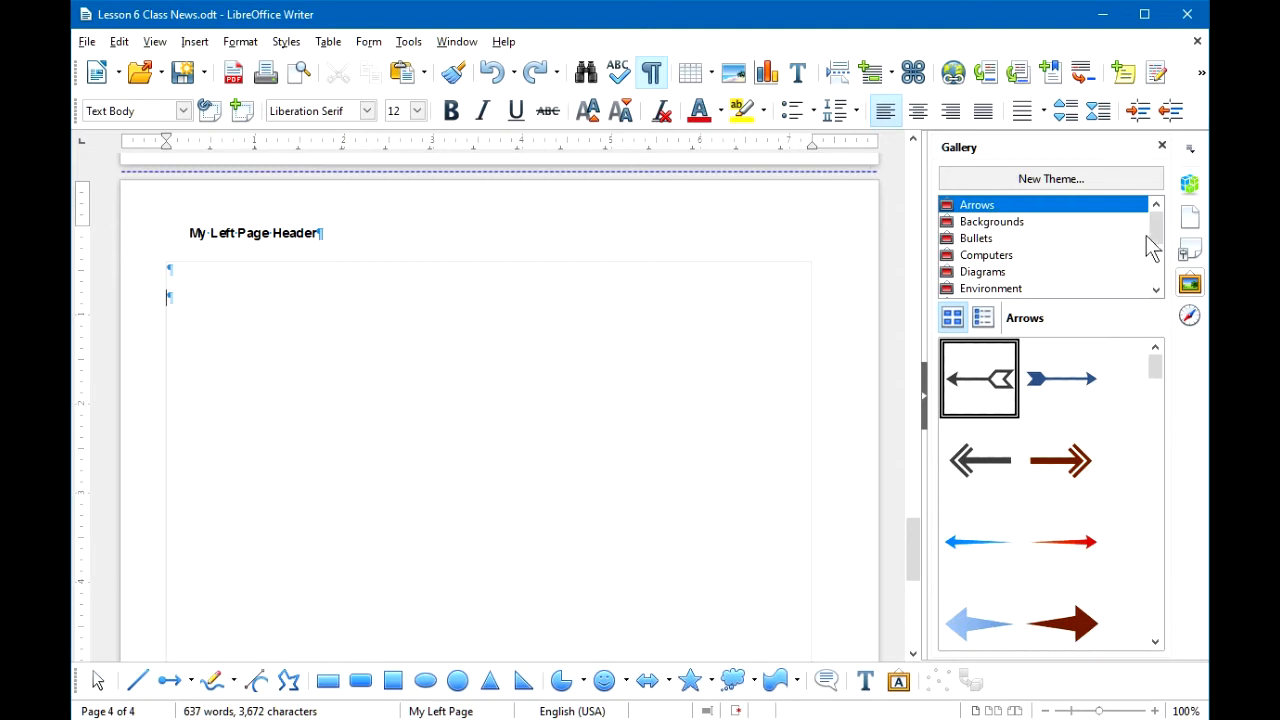
mouse_move(1156, 229)
mouse_down()
mouse_move(1153, 268)
mouse_move(1151, 234)
mouse_up()
drag(1154, 366, 1139, 433)
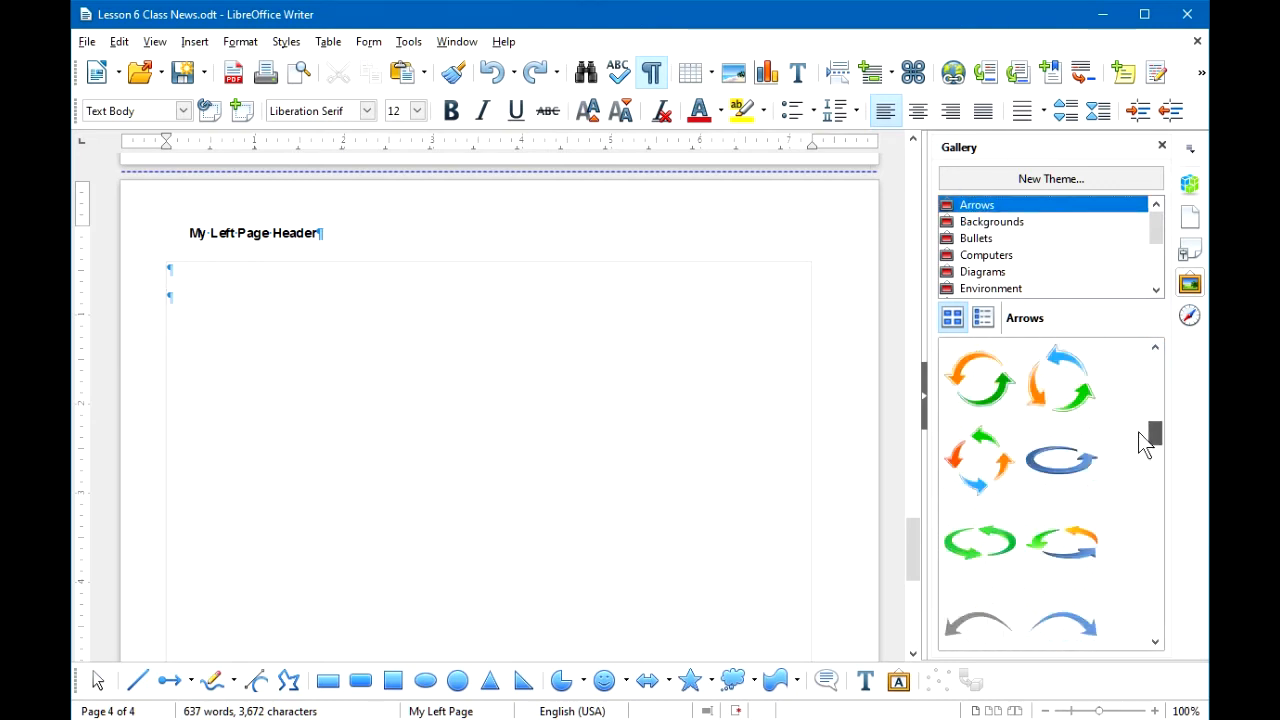
click(978, 449)
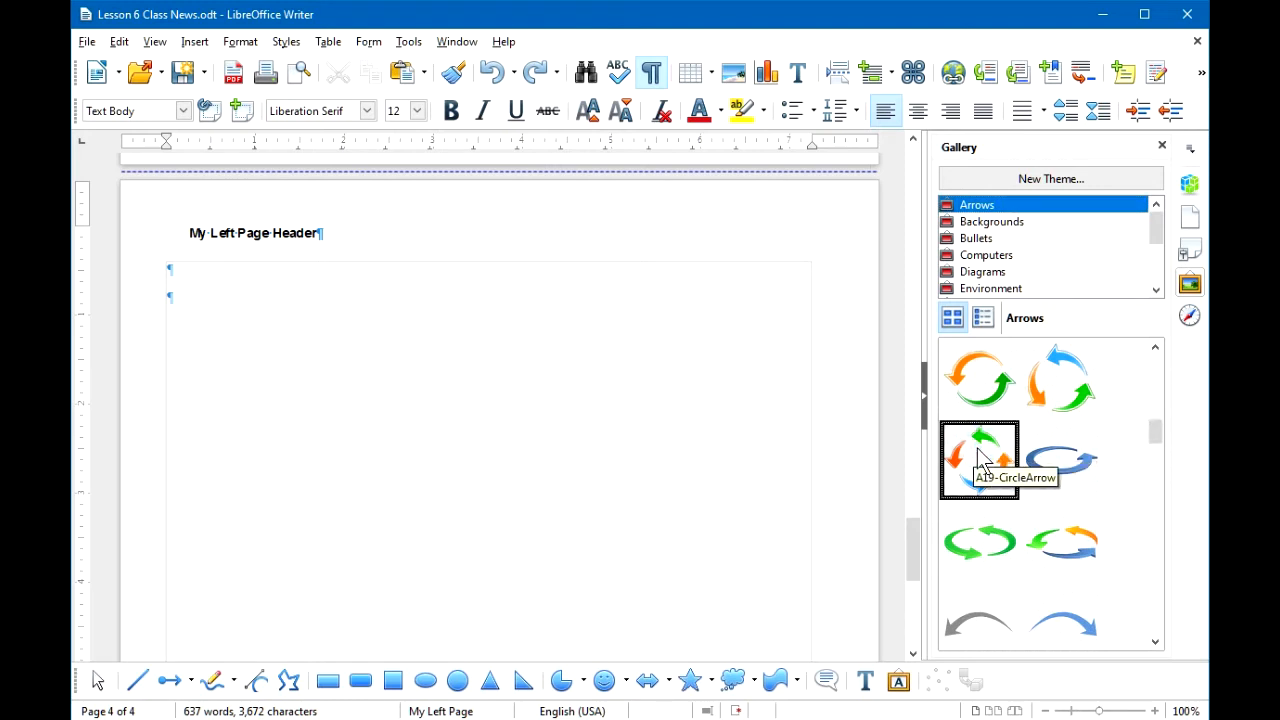
right_click(981, 455)
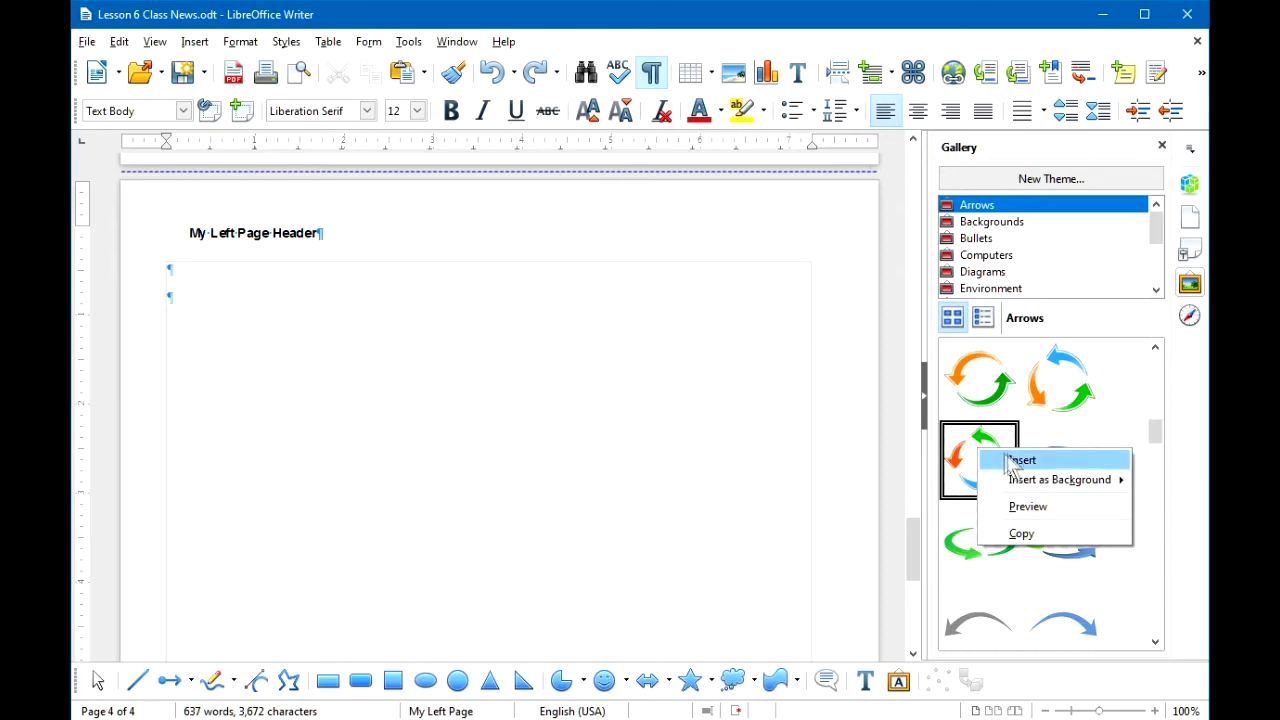
click(1020, 461)
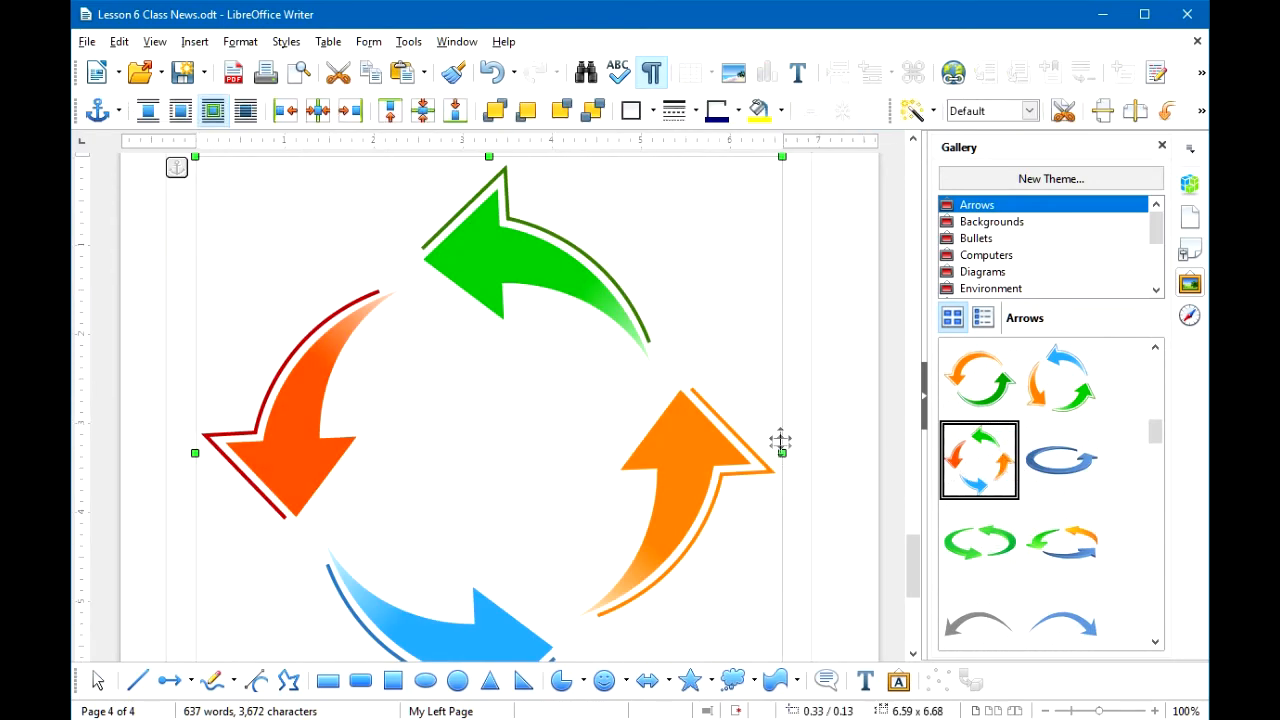
- Shrink the circle arrow image to about 2.39" by 2.42" and place it near the page's upper-left corner
drag(780, 153, 530, 400)
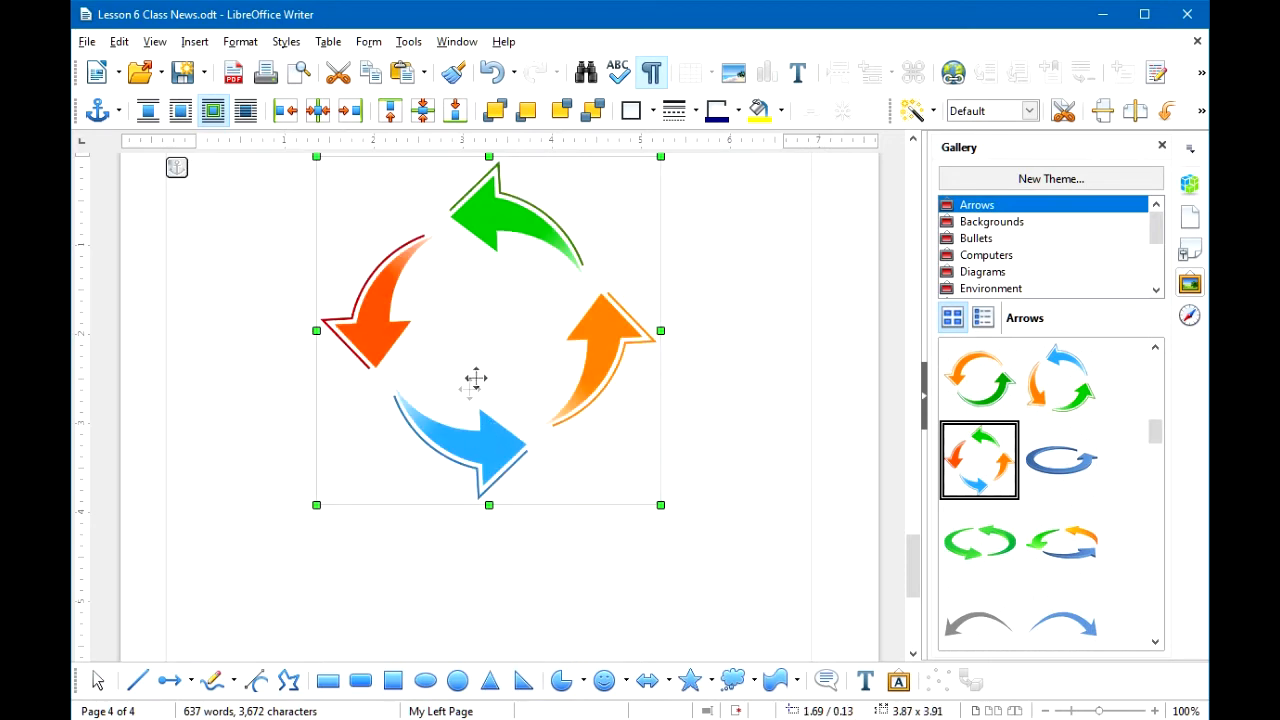
drag(480, 363, 362, 372)
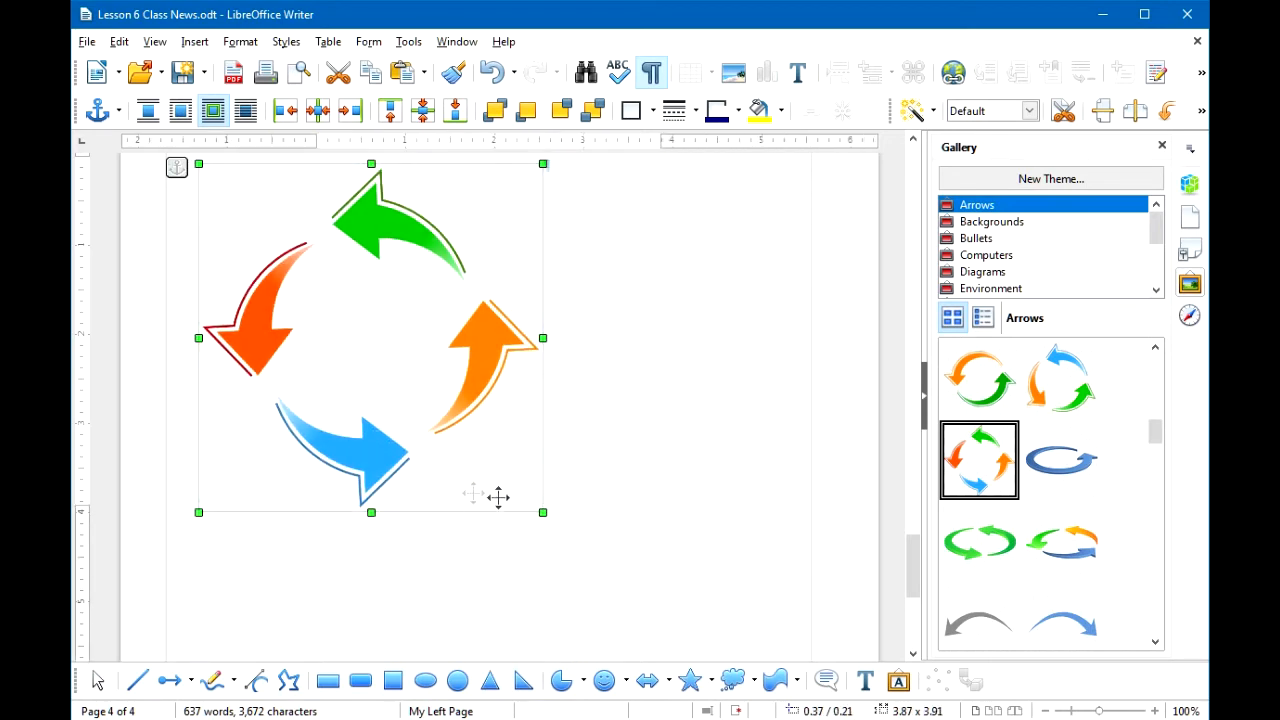
drag(542, 513, 412, 377)
drag(297, 252, 296, 262)
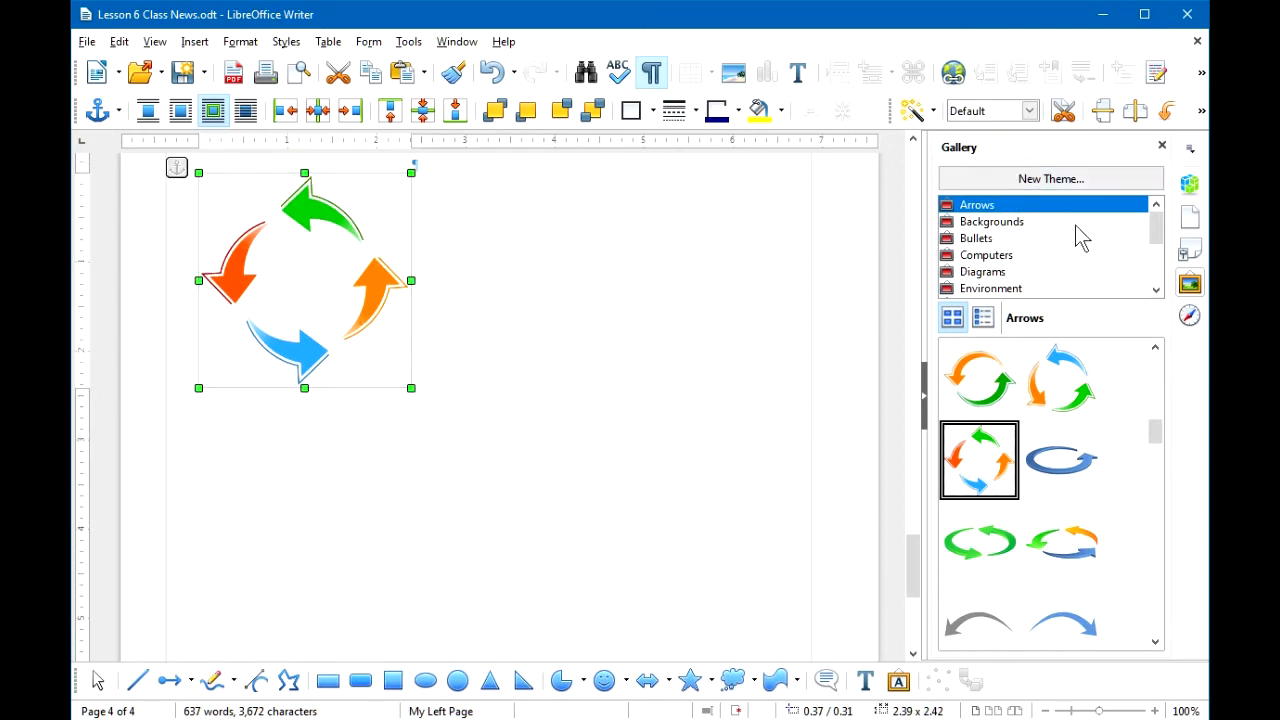
- Open the Computer-Desktop image from the gallery's Computers theme in preview
click(988, 240)
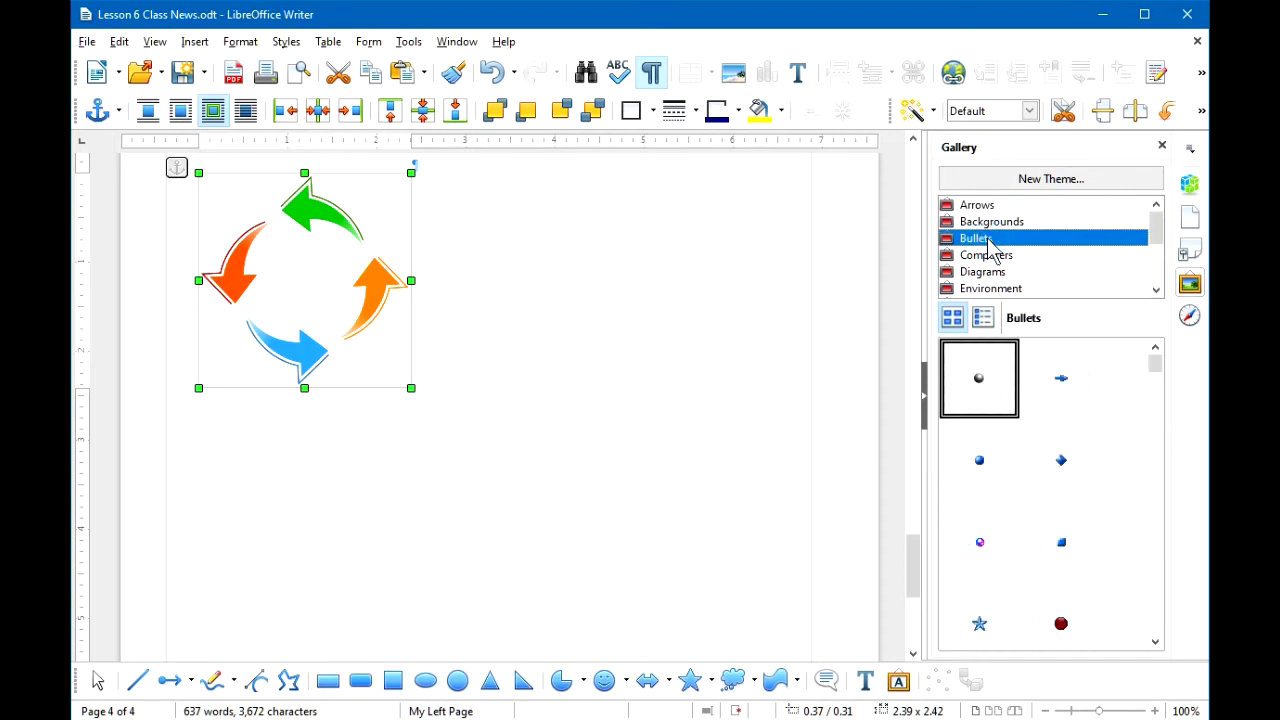
click(990, 256)
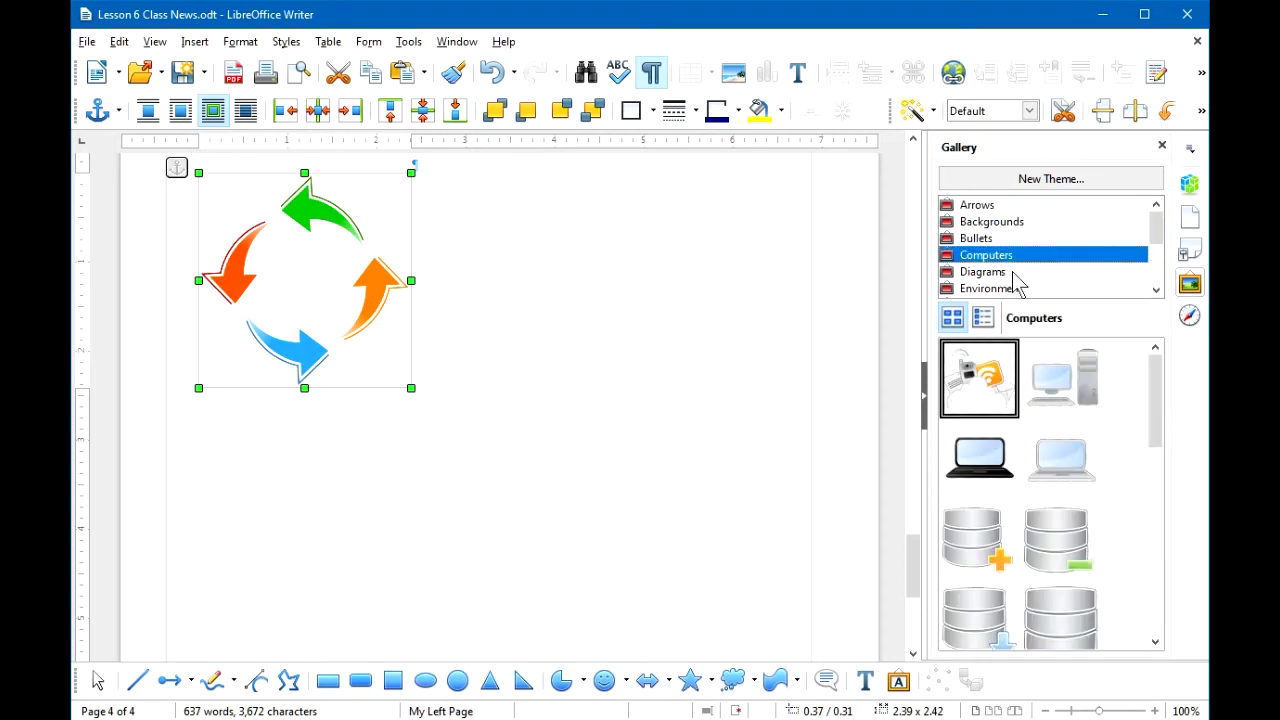
click(1060, 393)
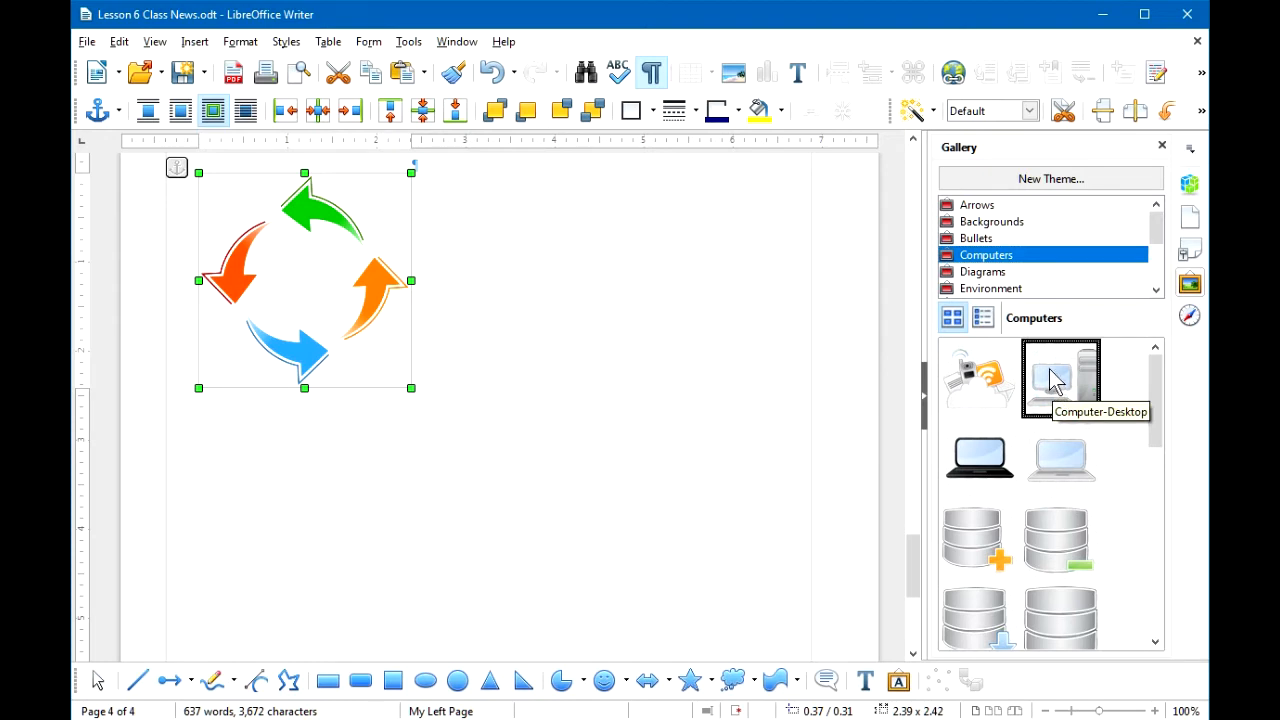
double_click(1049, 369)
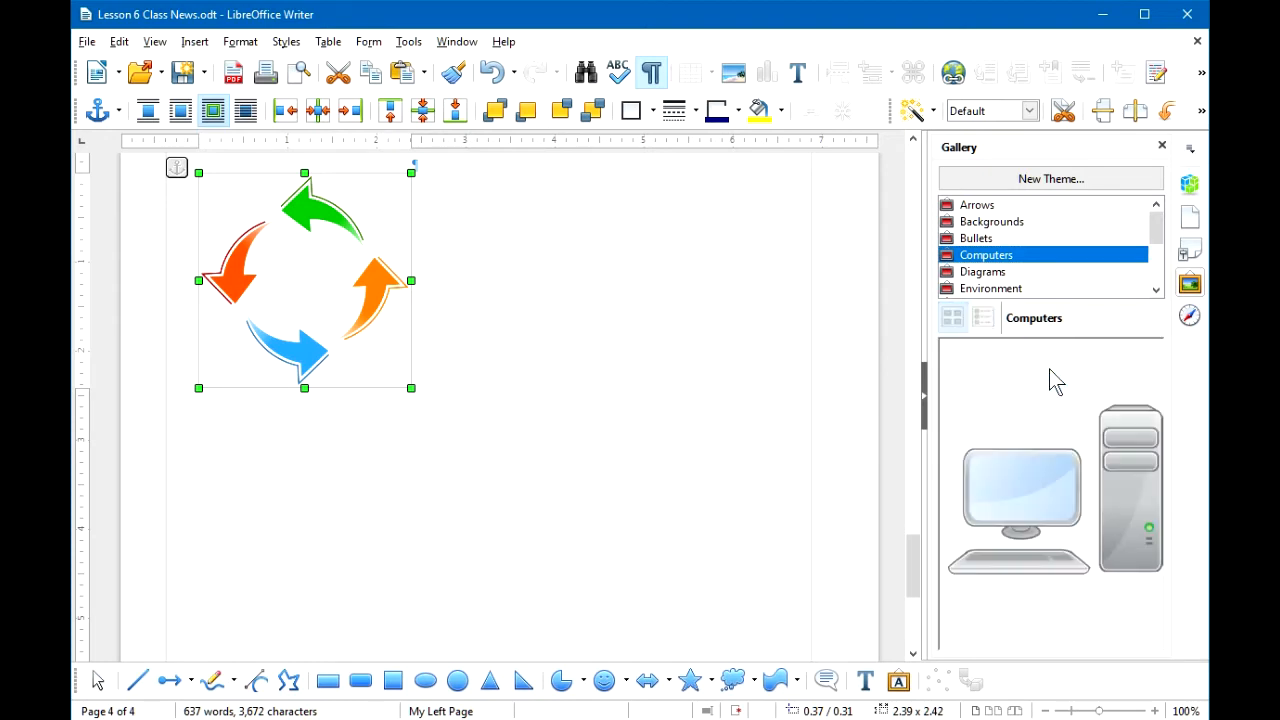
right_click(1060, 487)
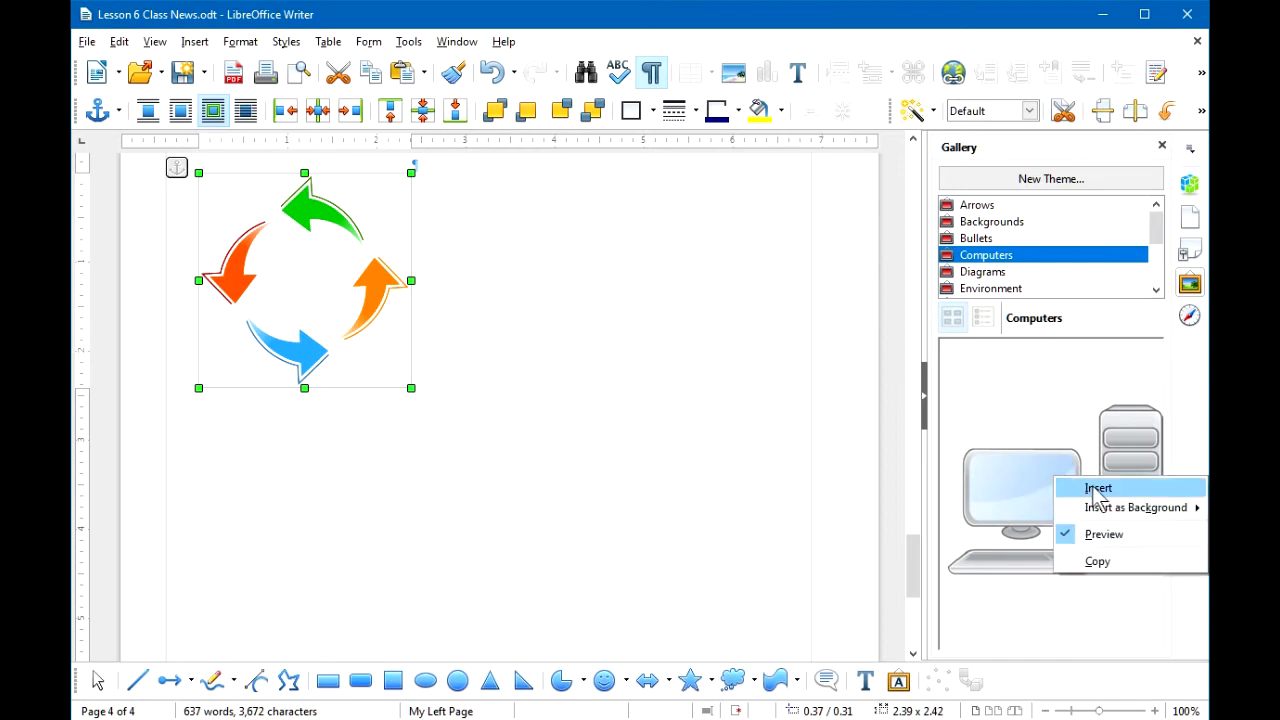
click(1098, 490)
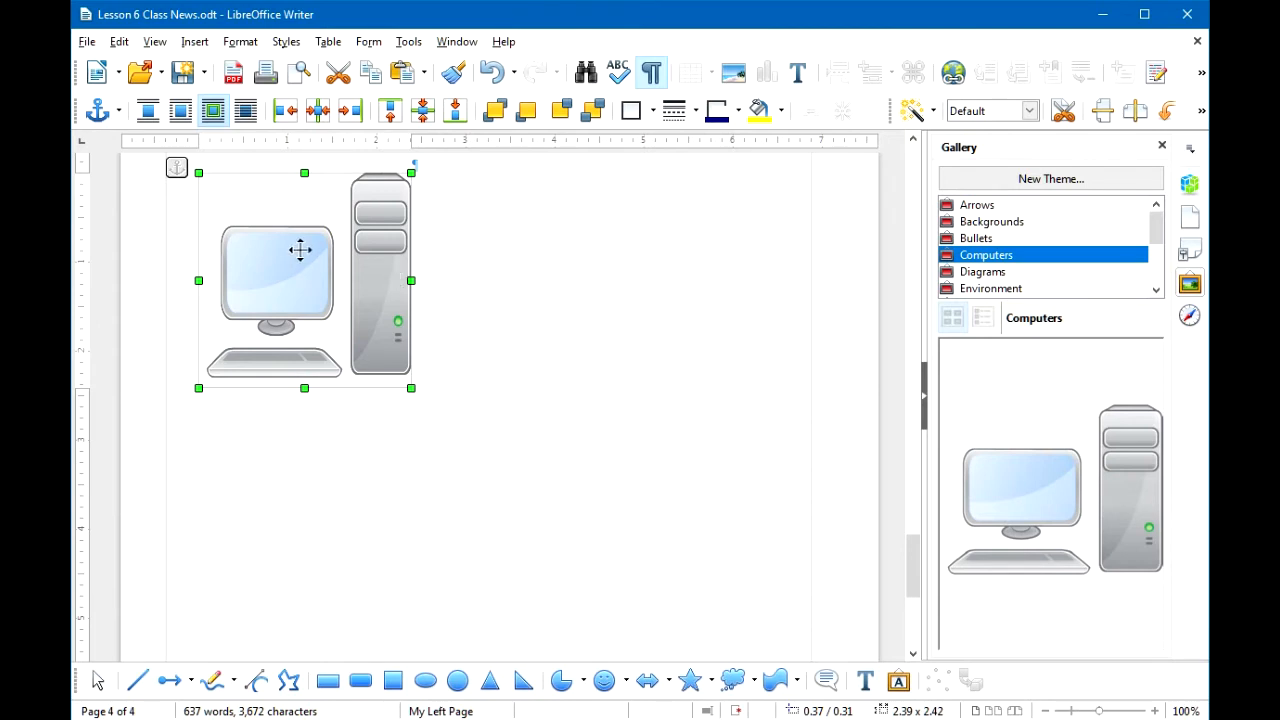
drag(298, 249, 538, 249)
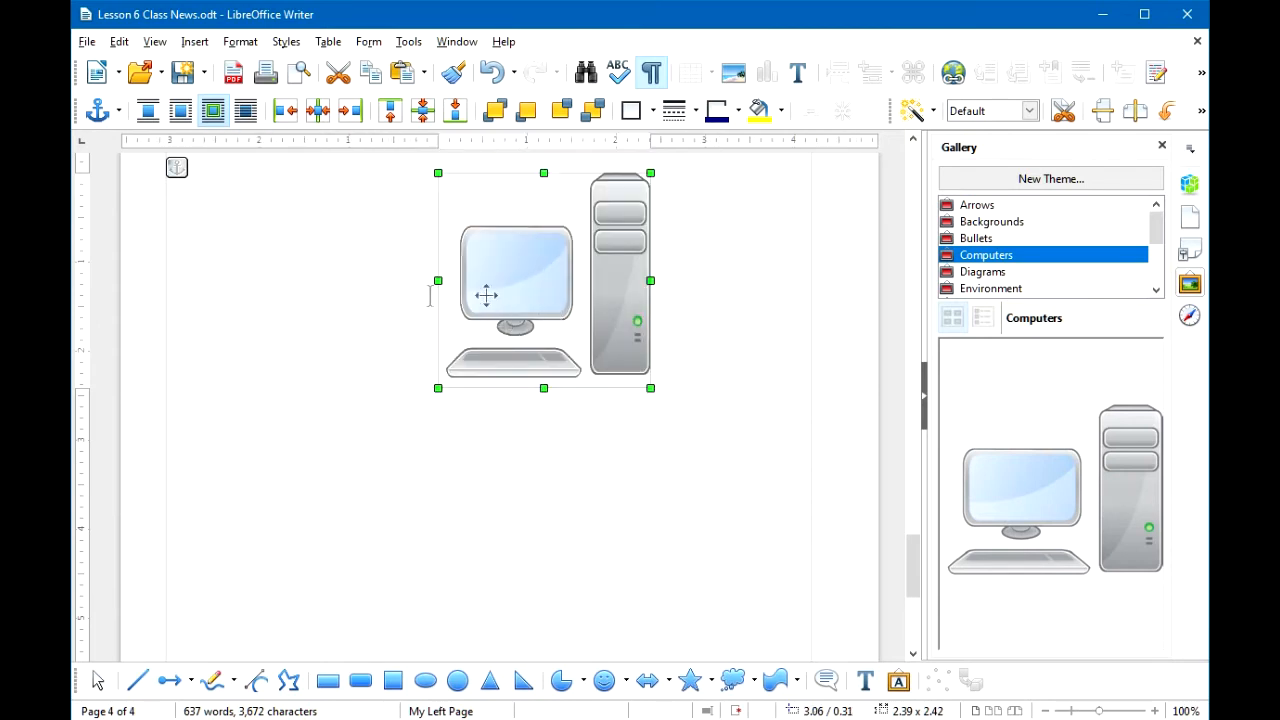
drag(534, 289, 396, 279)
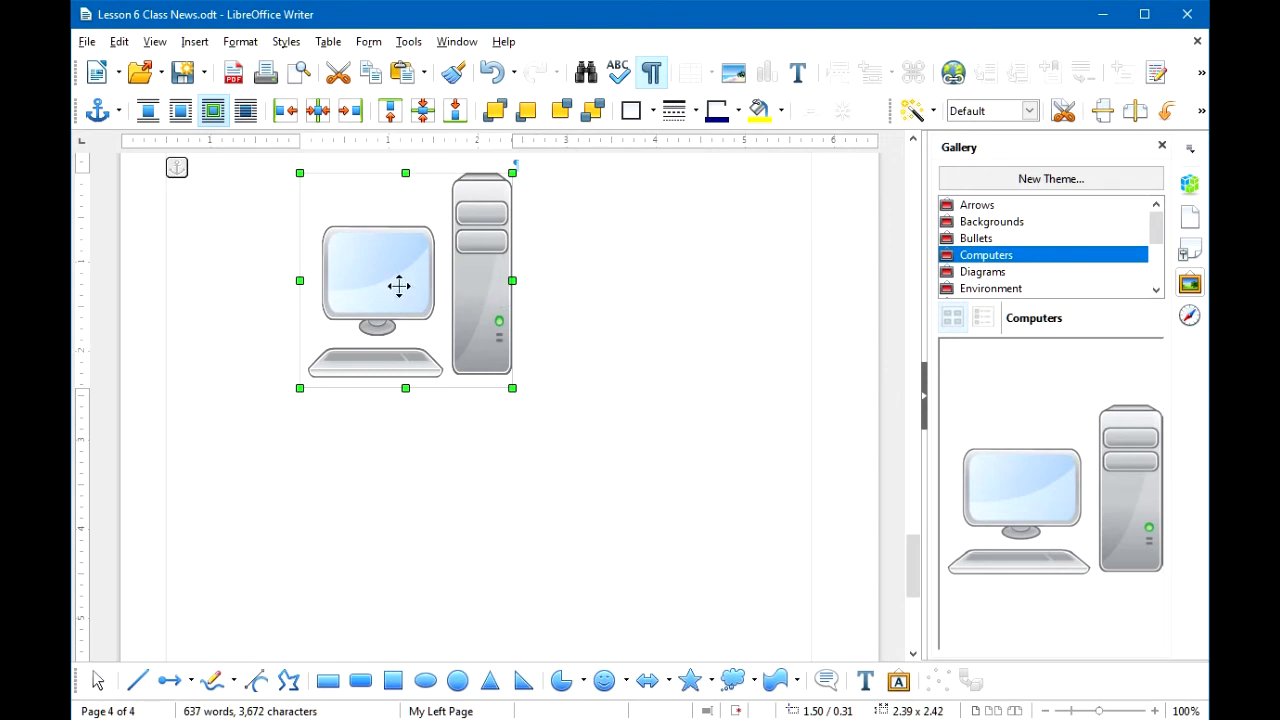
click(490, 76)
click(490, 76)
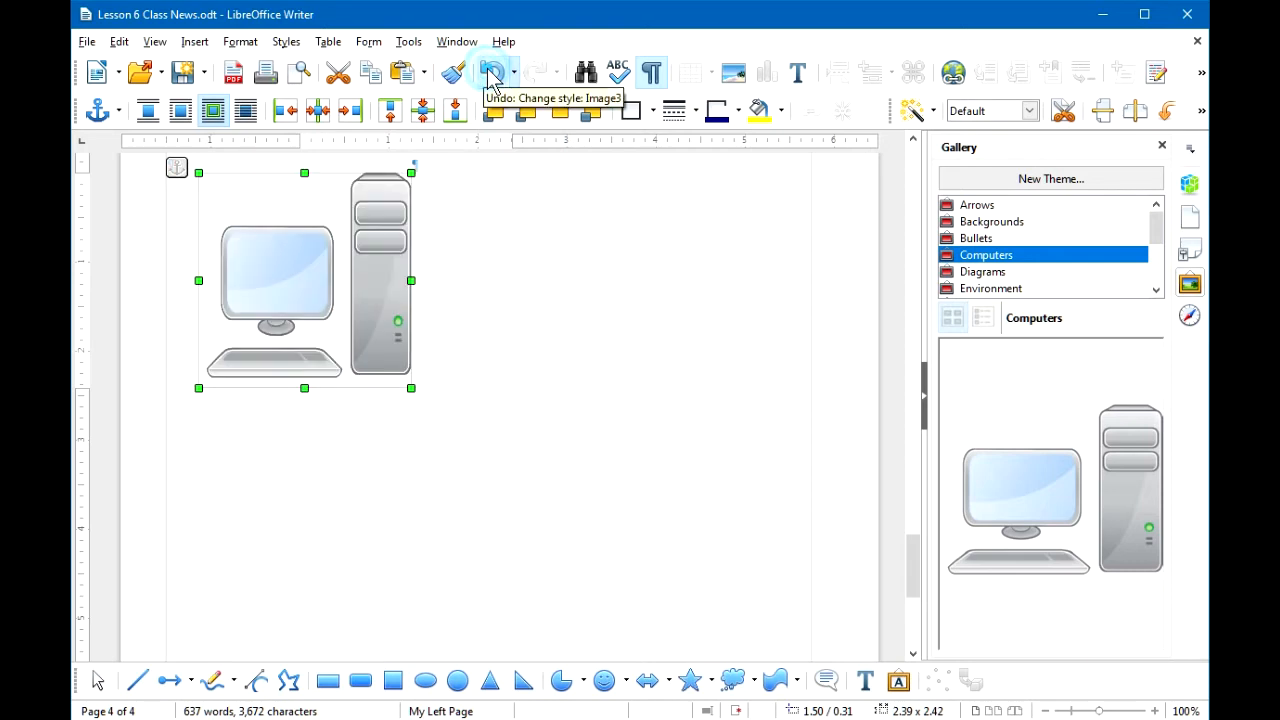
click(490, 76)
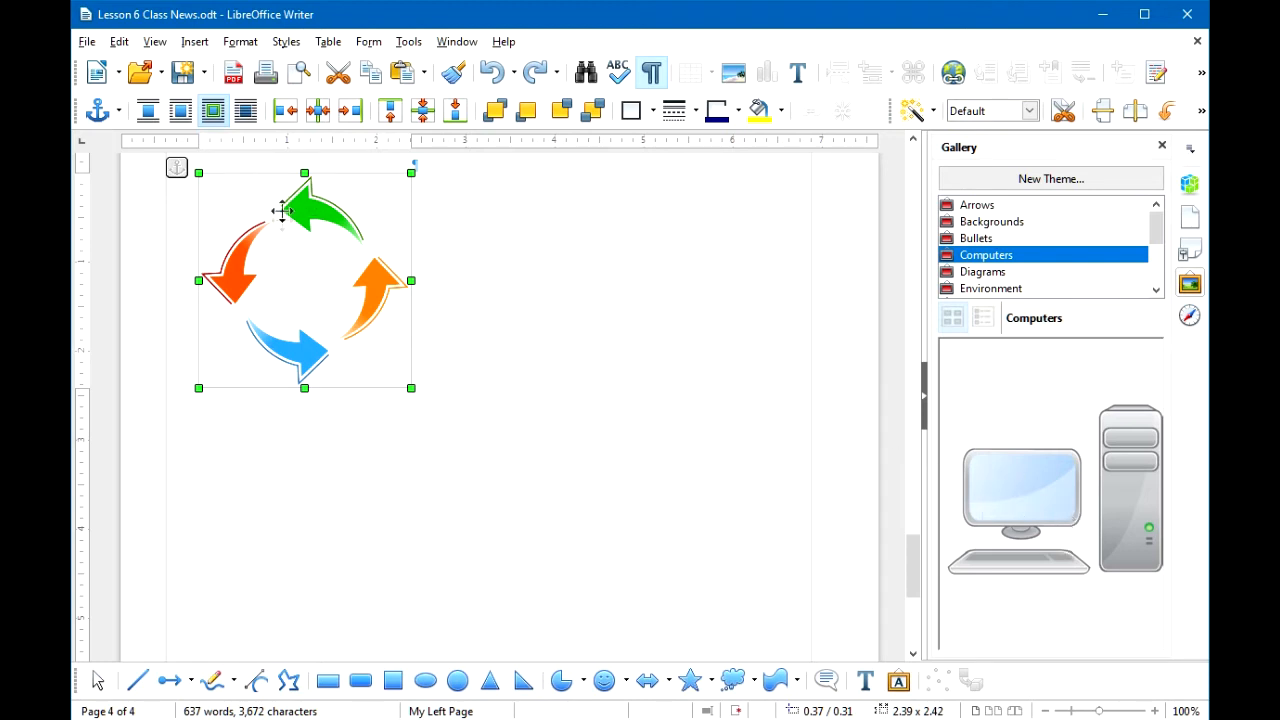
- Deselect the circle arrow image and insert the previewed Computer-Desktop image as a separate picture
click(464, 263)
right_click(1038, 490)
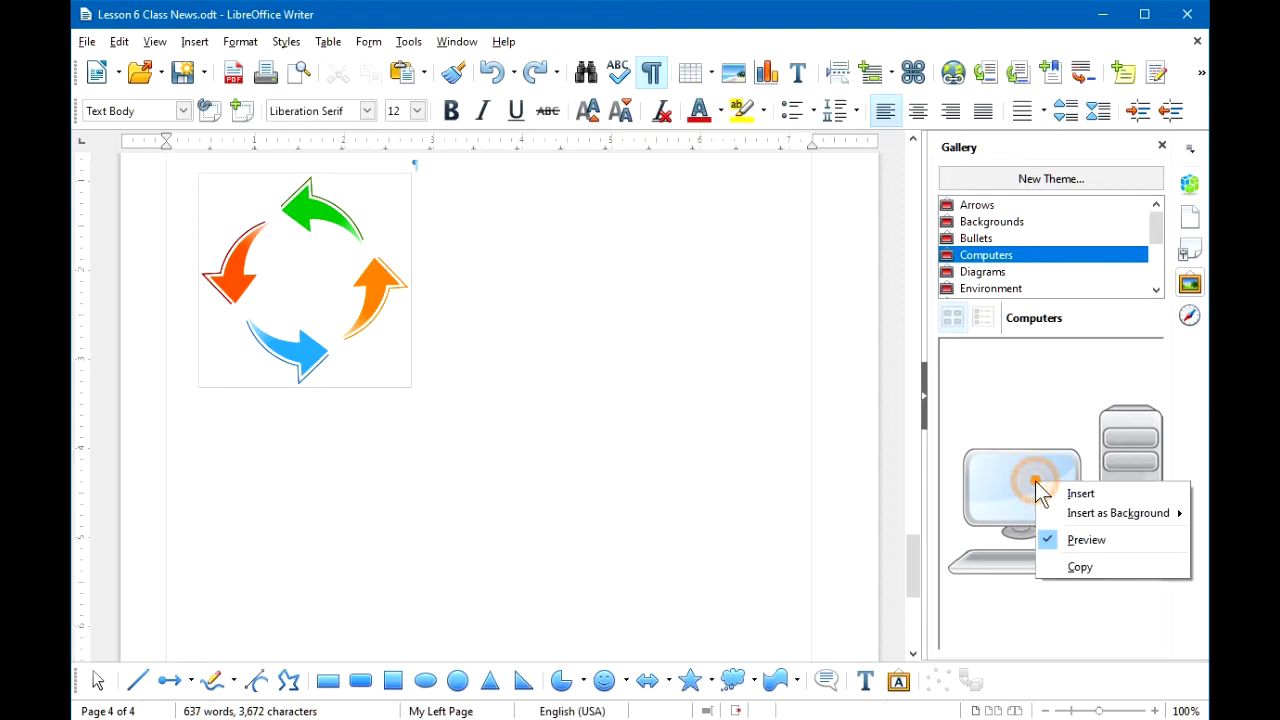
click(1063, 490)
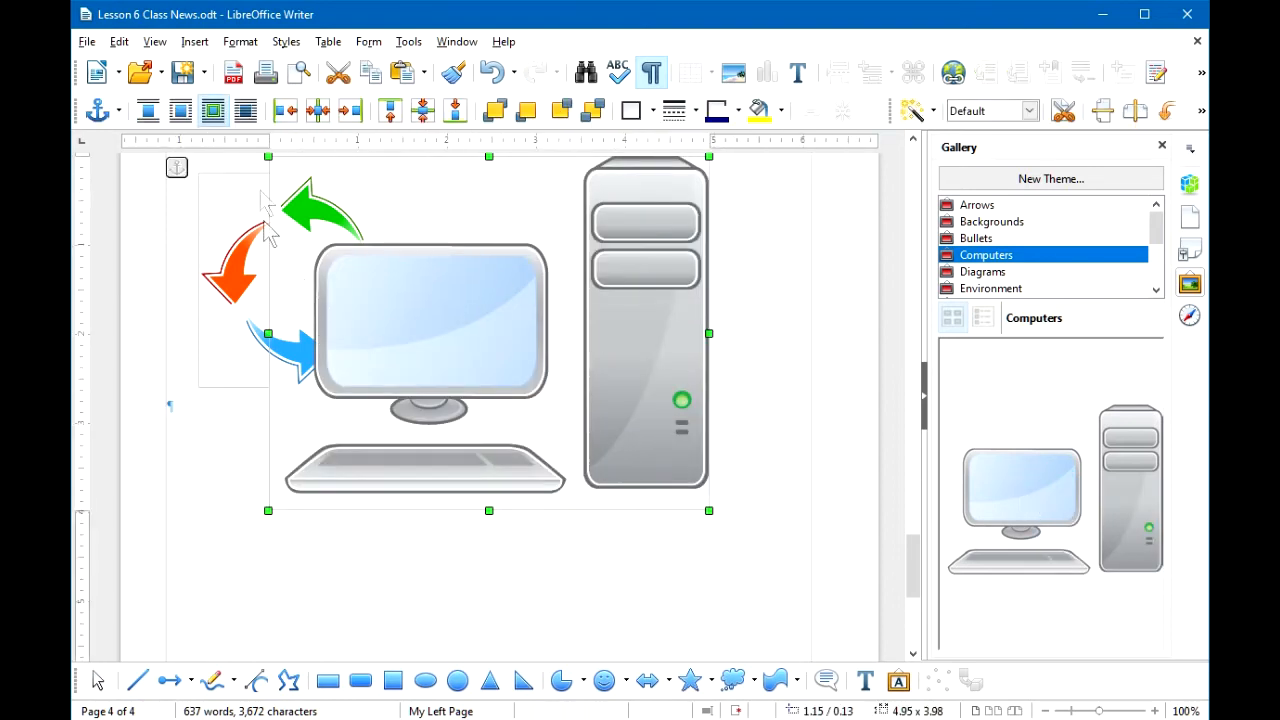
- Shrink the computer image to about 2.51" by 2.02" and place it just right of the circle arrow image
drag(268, 157, 506, 333)
drag(471, 247, 520, 287)
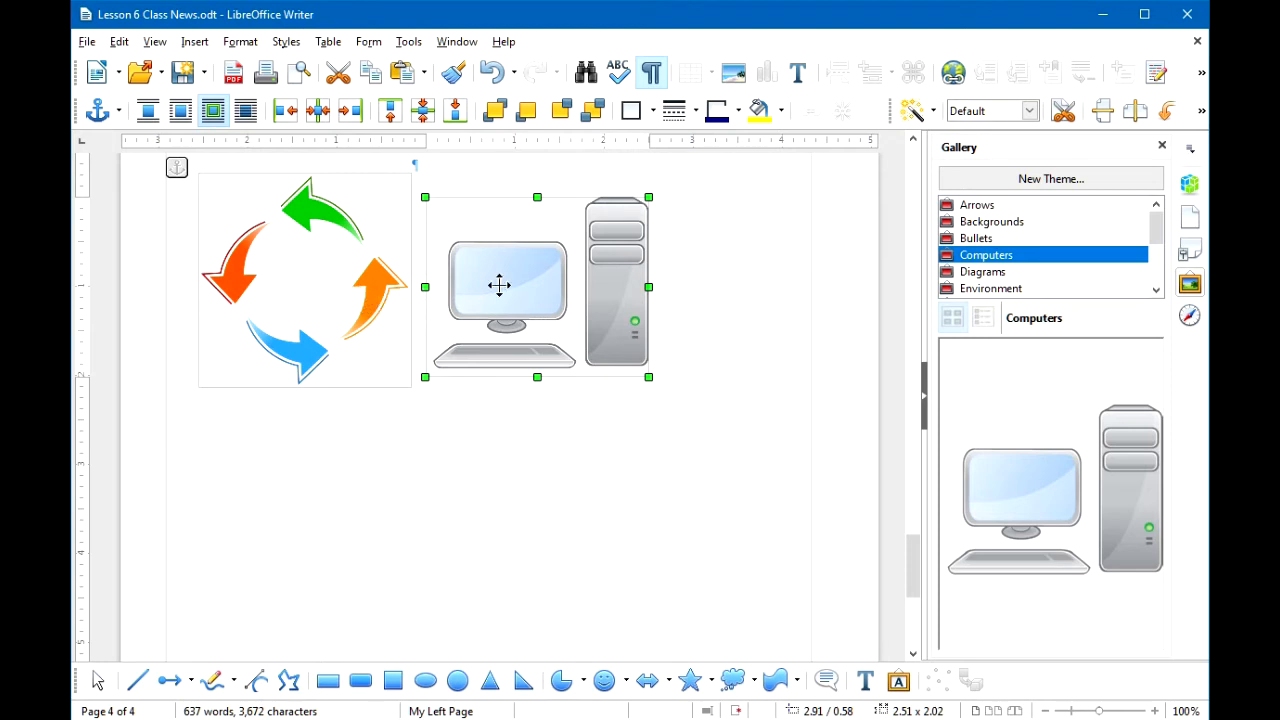
click(713, 296)
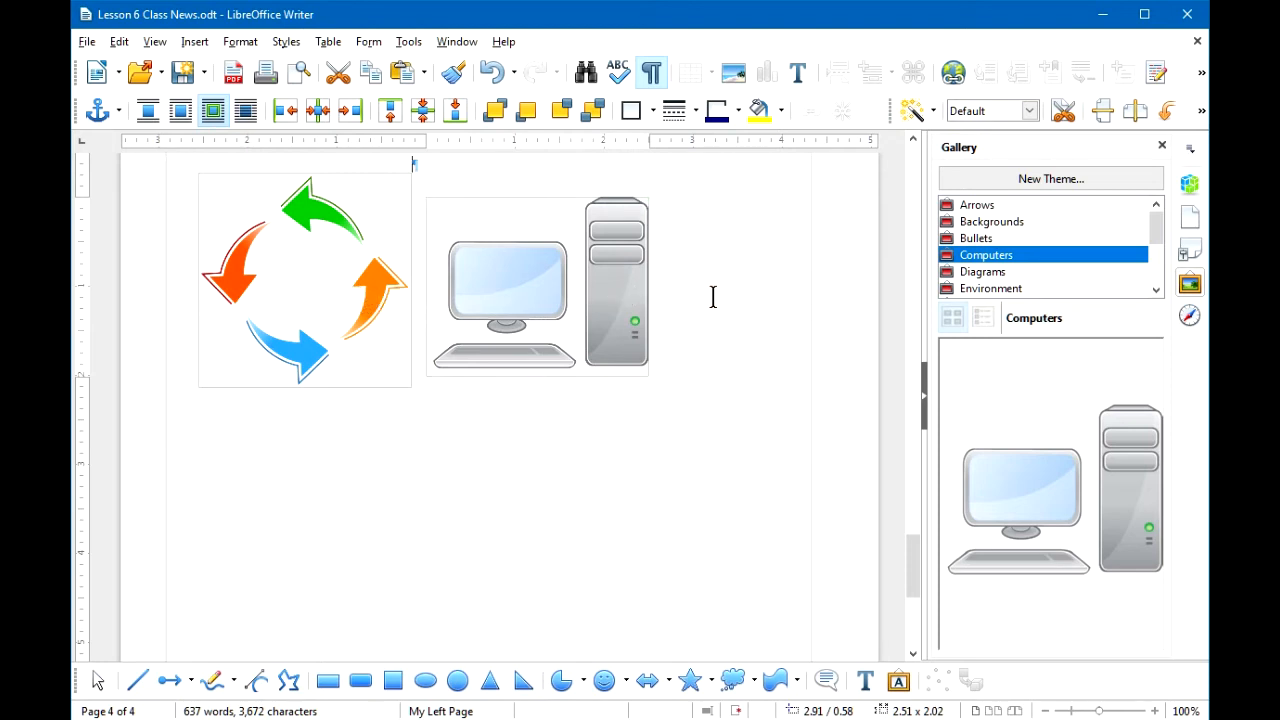
- Insert the bee image, EndangeredAnimals2, from the gallery's Environment theme
click(985, 272)
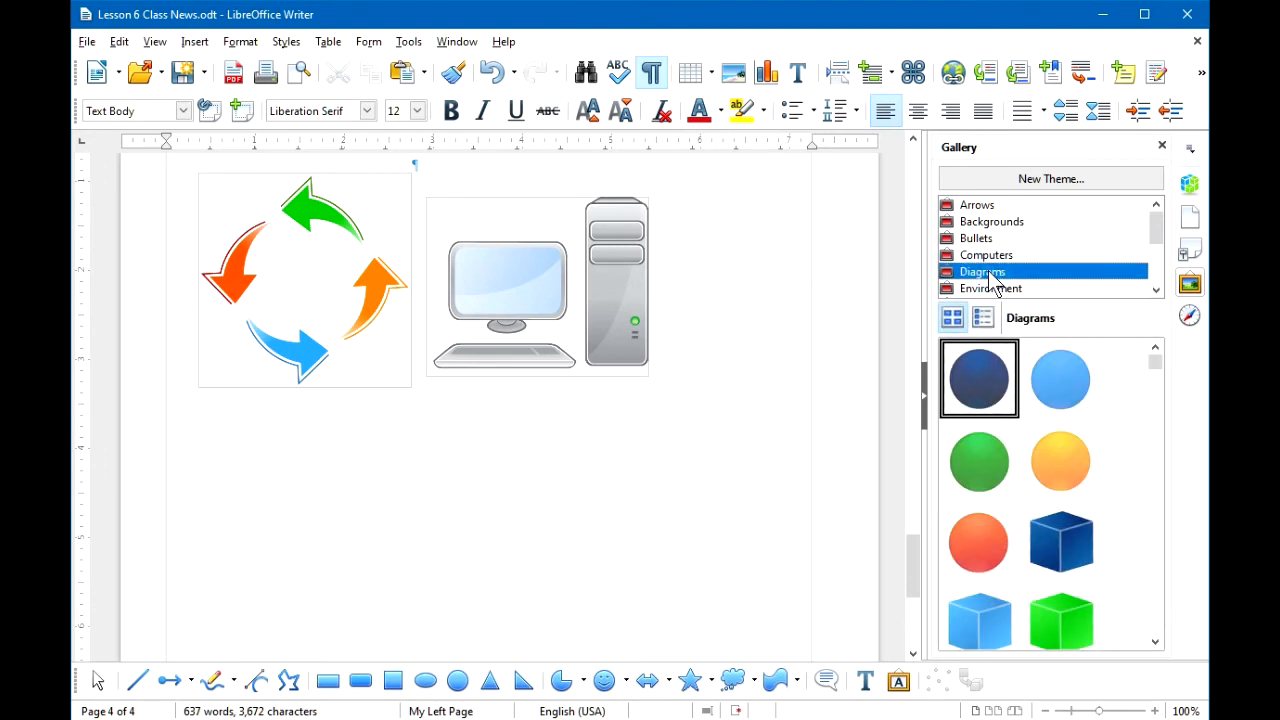
click(990, 289)
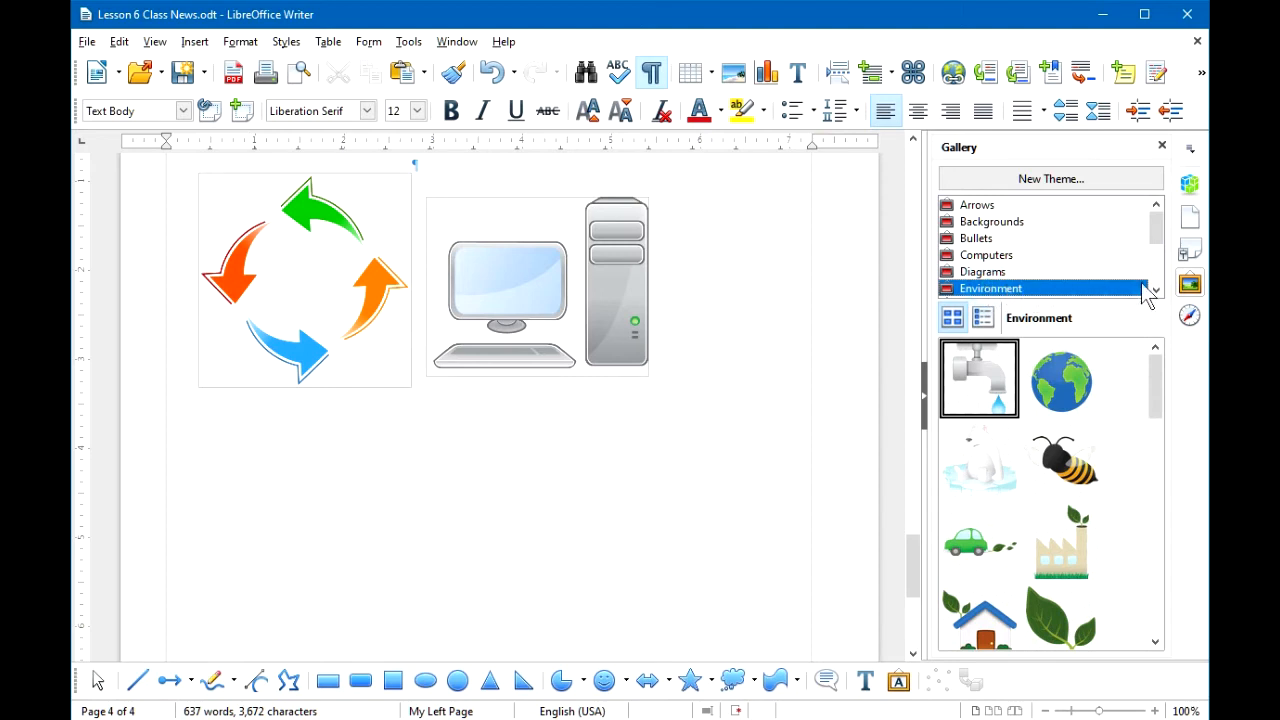
drag(1156, 239, 1155, 251)
drag(1158, 373, 1163, 400)
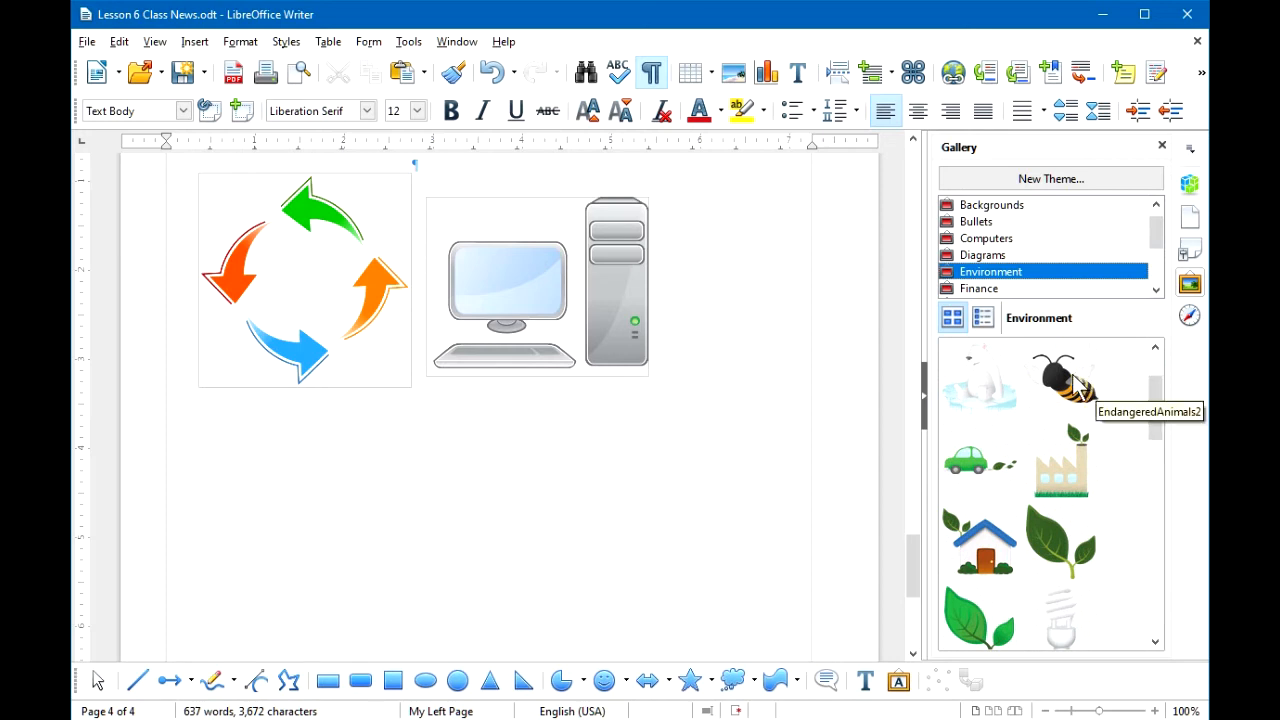
click(1078, 385)
right_click(1074, 377)
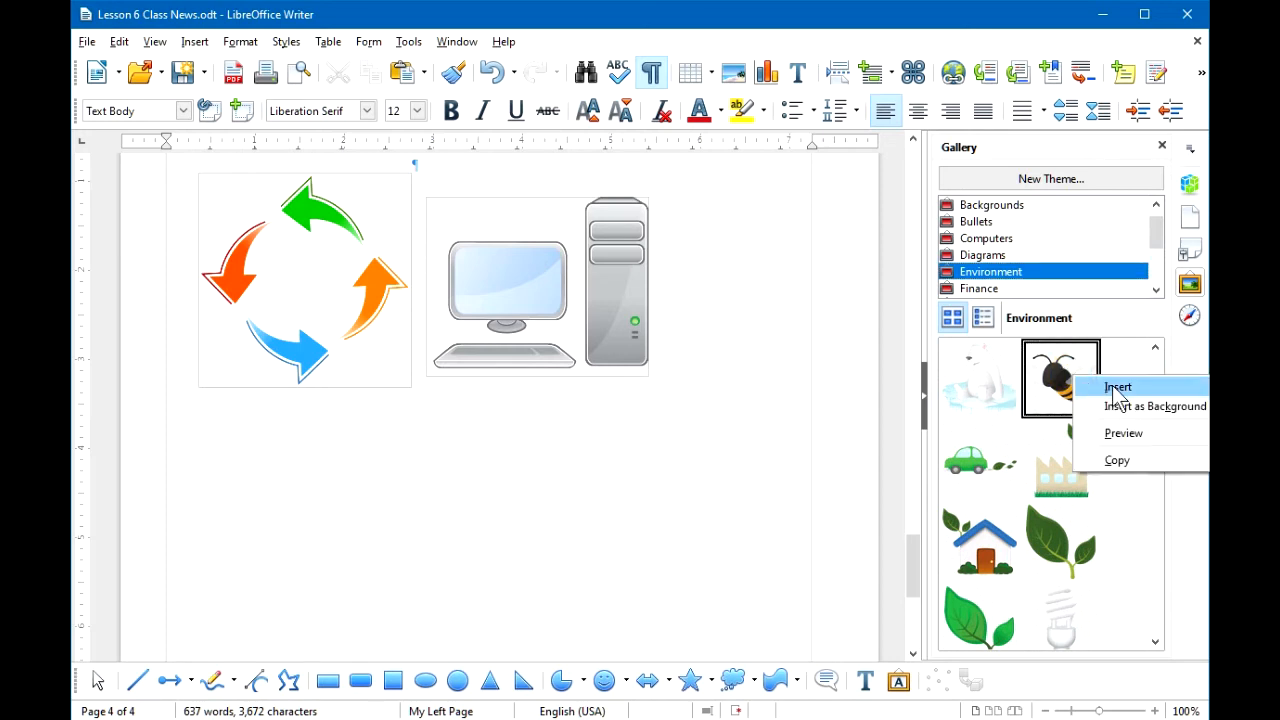
click(1117, 388)
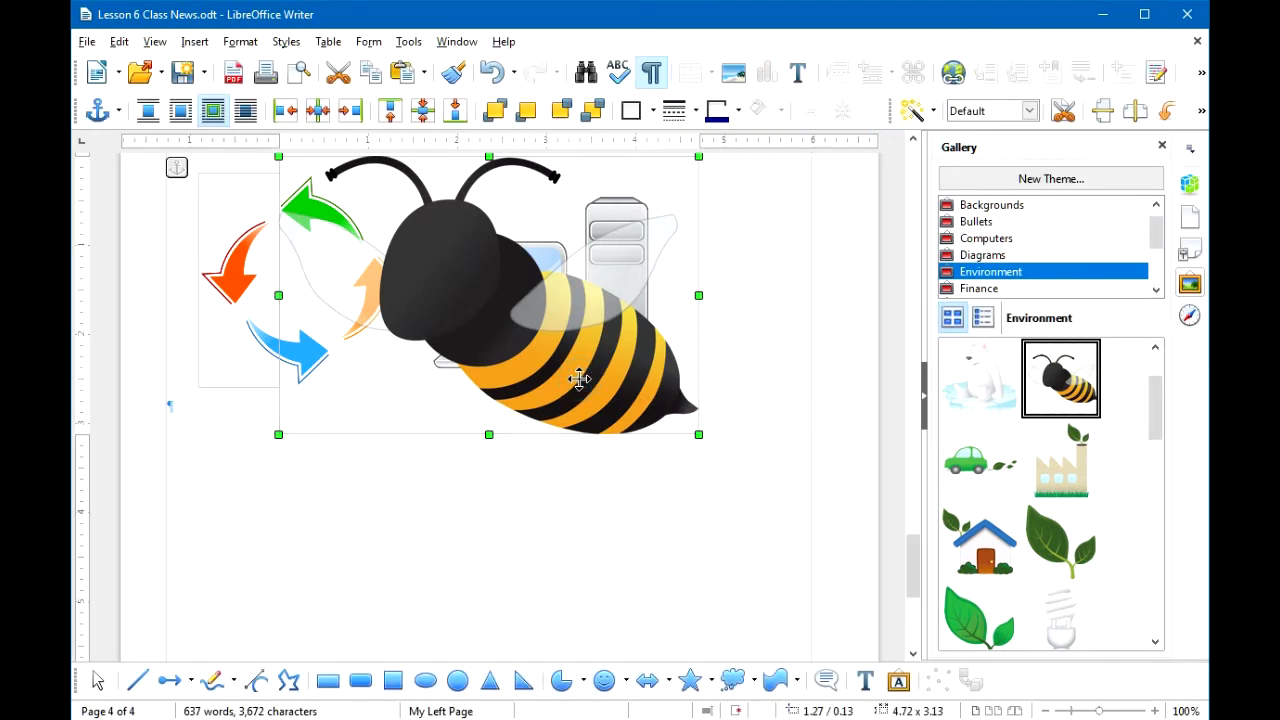
- Shrink the bee image to about 1.92" by 1.27", place it just below the circle arrow image, and deselect it
drag(276, 160, 530, 318)
drag(505, 205, 296, 449)
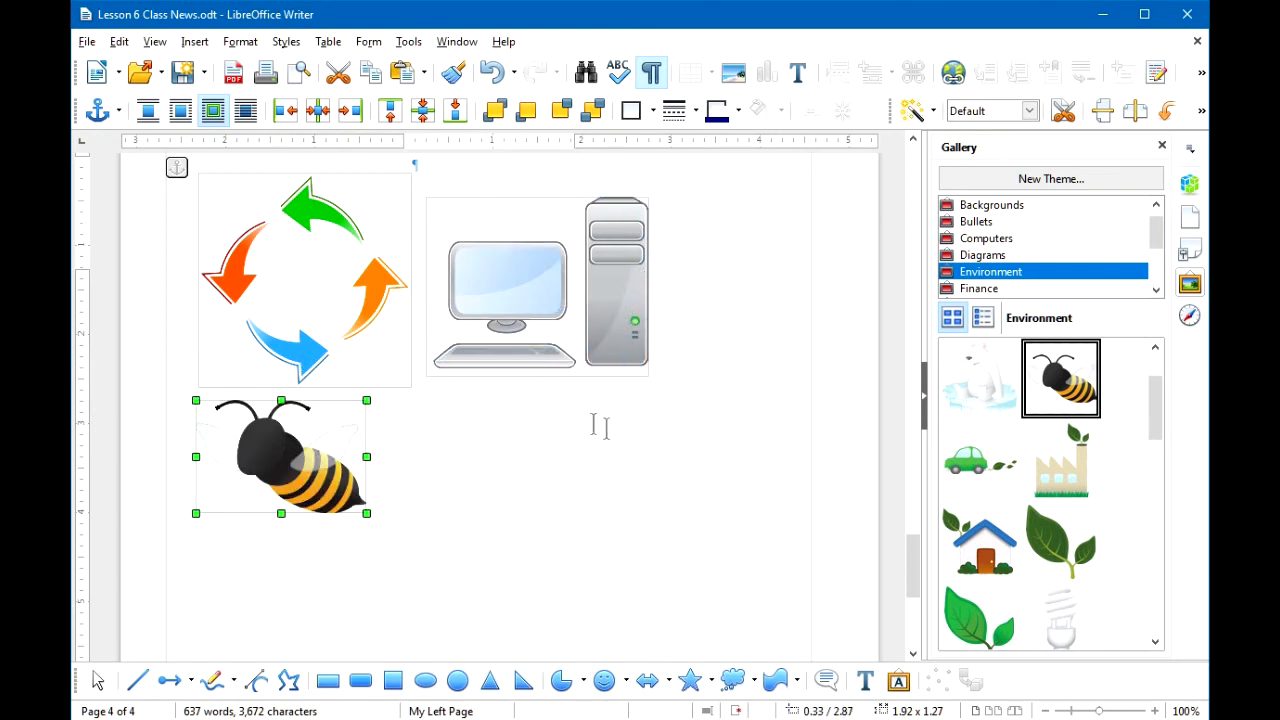
click(517, 428)
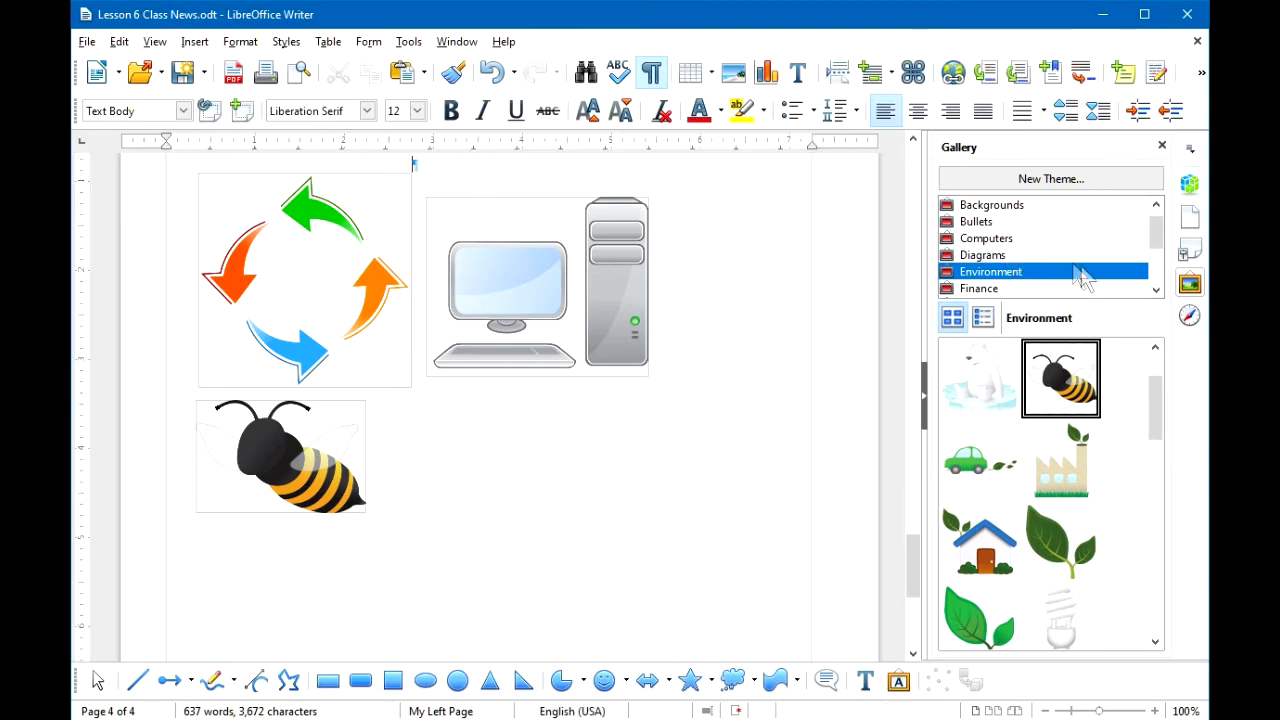
- Browse the gallery's Finance and People themes and insert the Books image from the School & University theme
drag(1157, 229, 1095, 260)
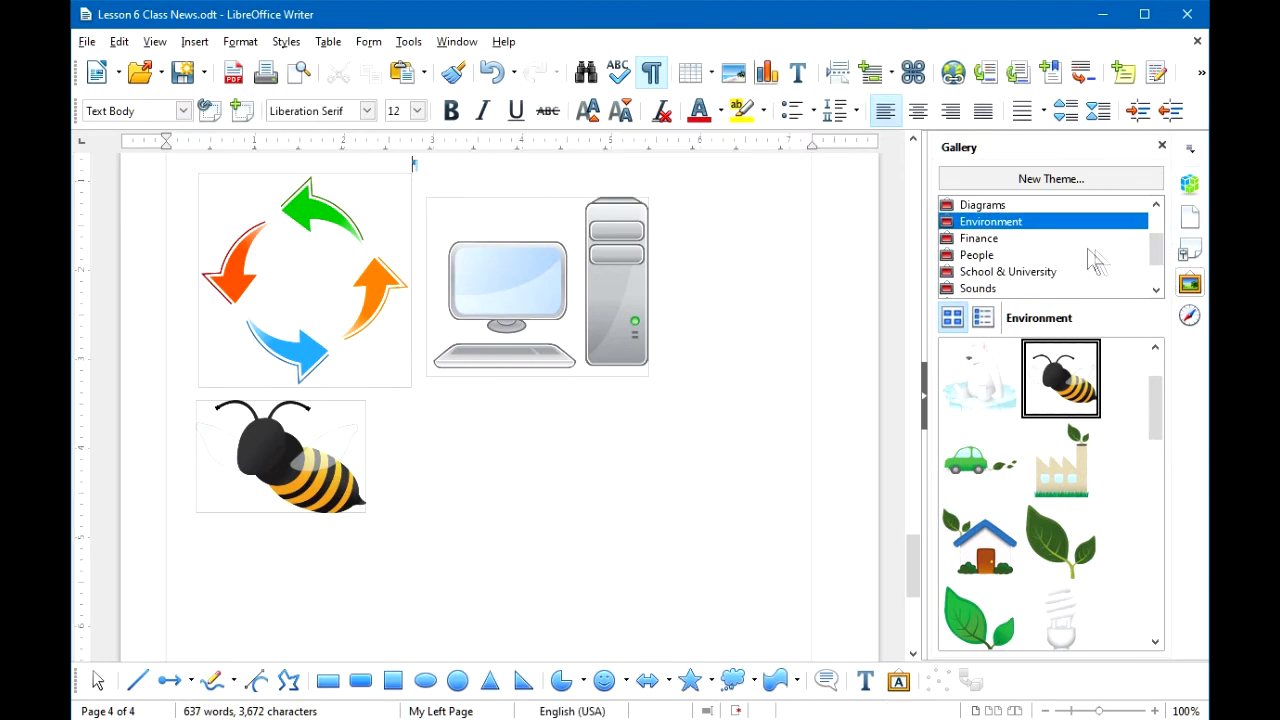
click(982, 241)
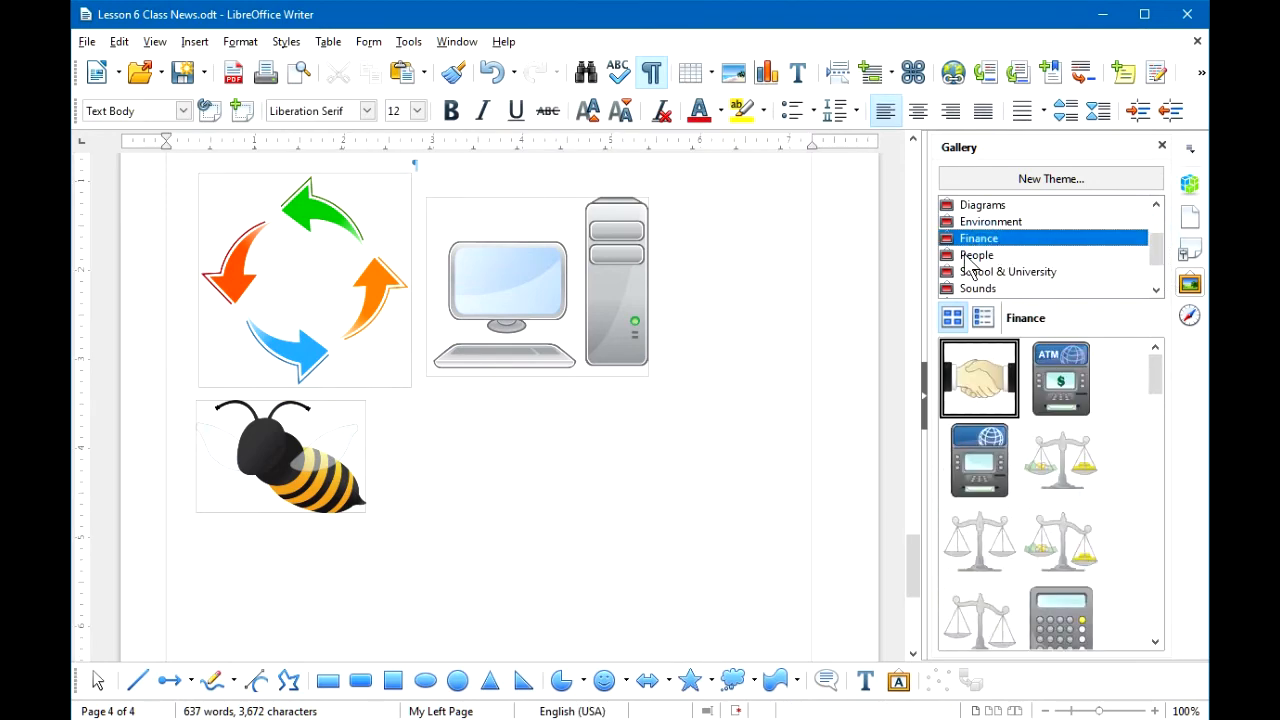
click(976, 258)
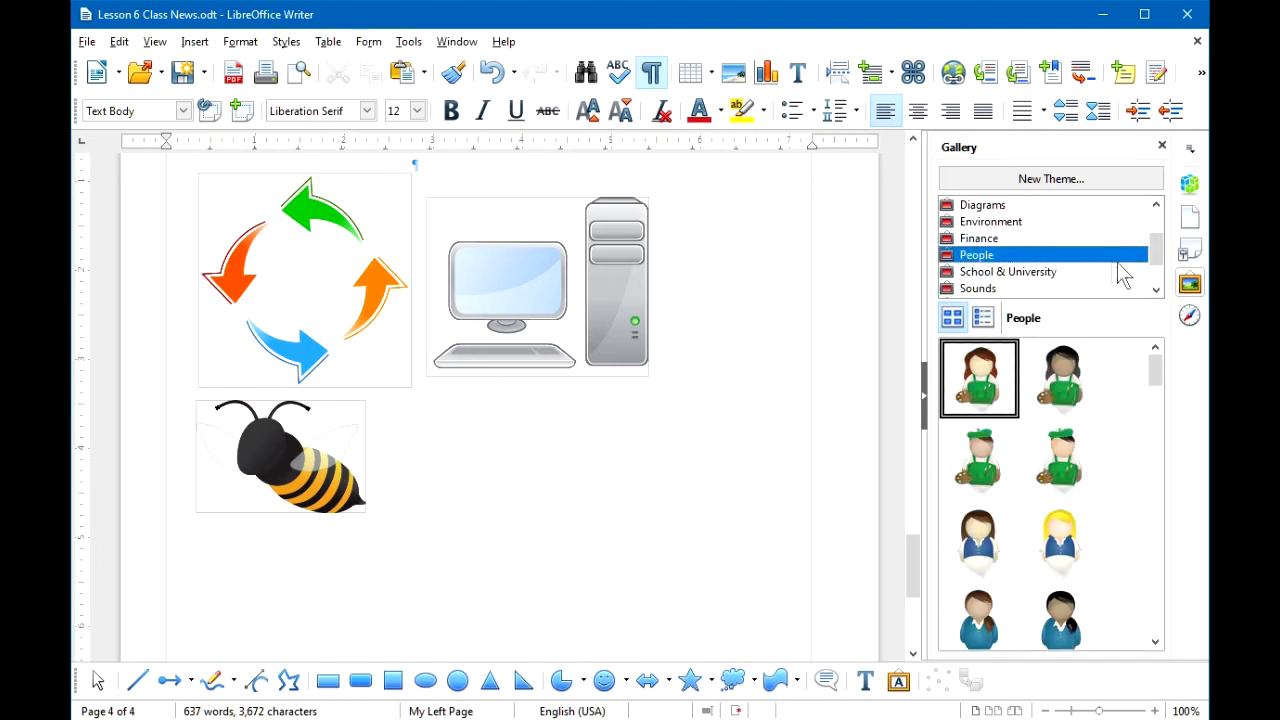
click(1005, 275)
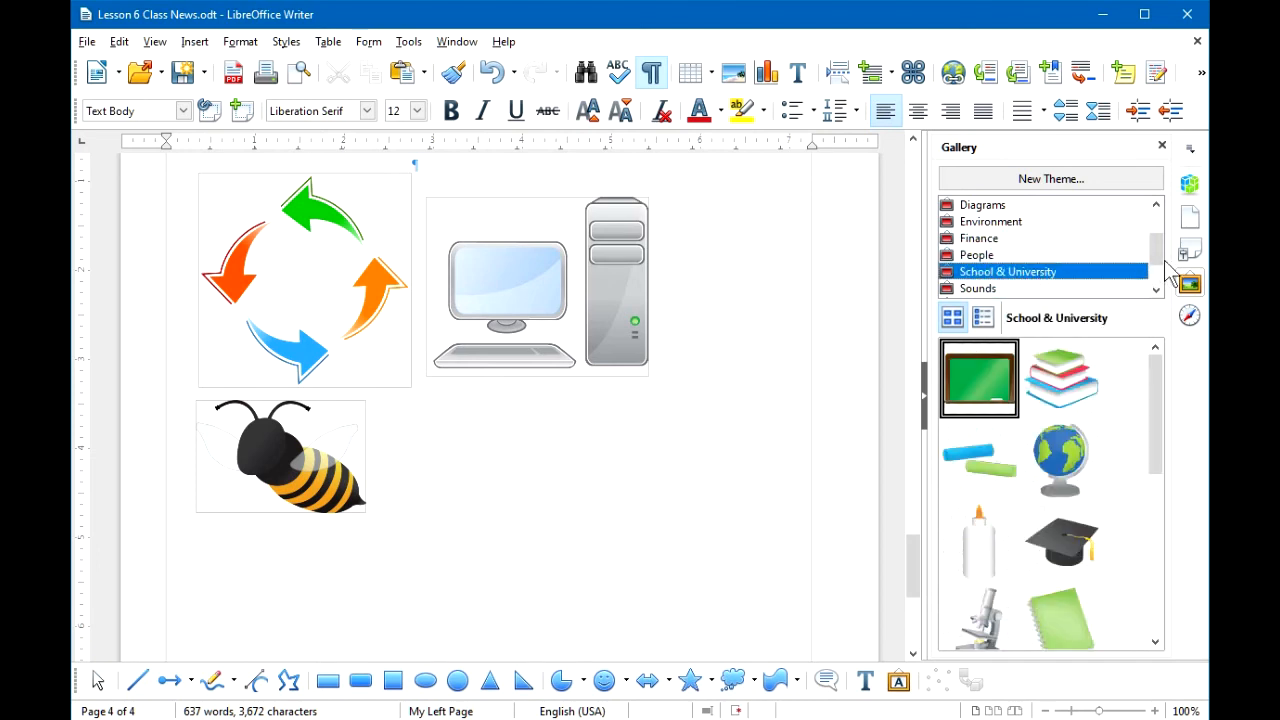
click(1068, 375)
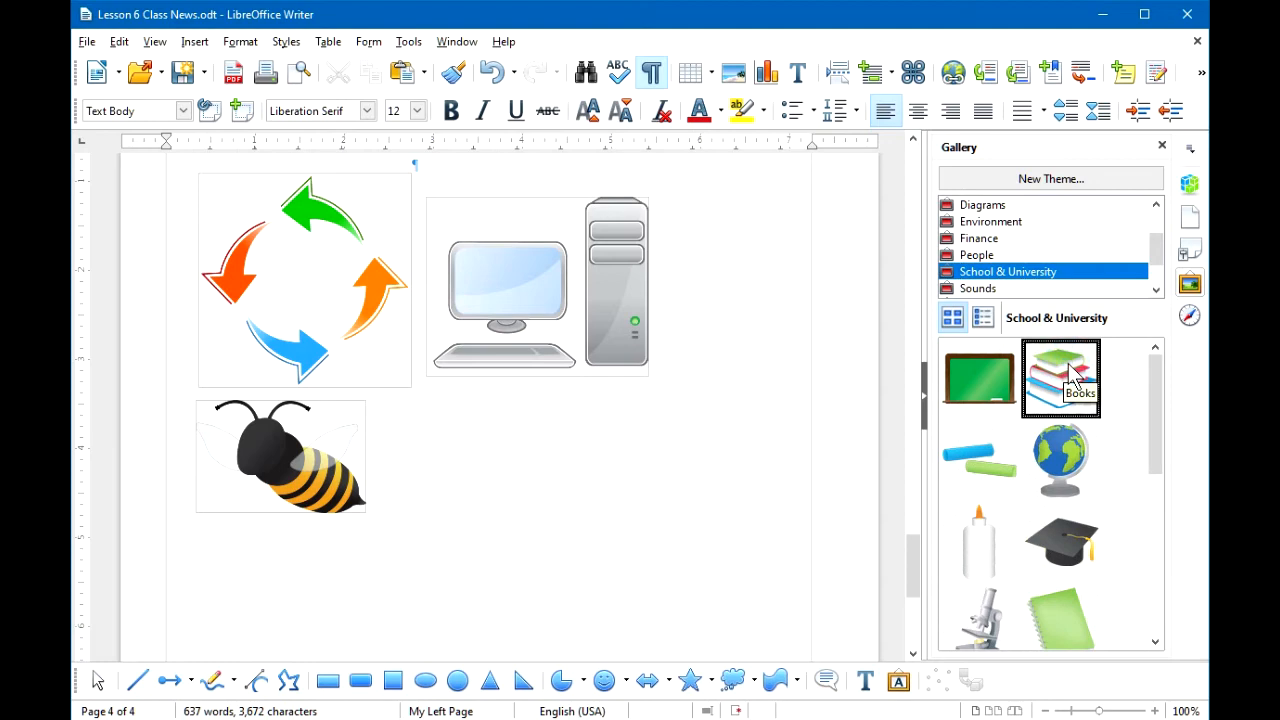
right_click(1072, 375)
click(1112, 376)
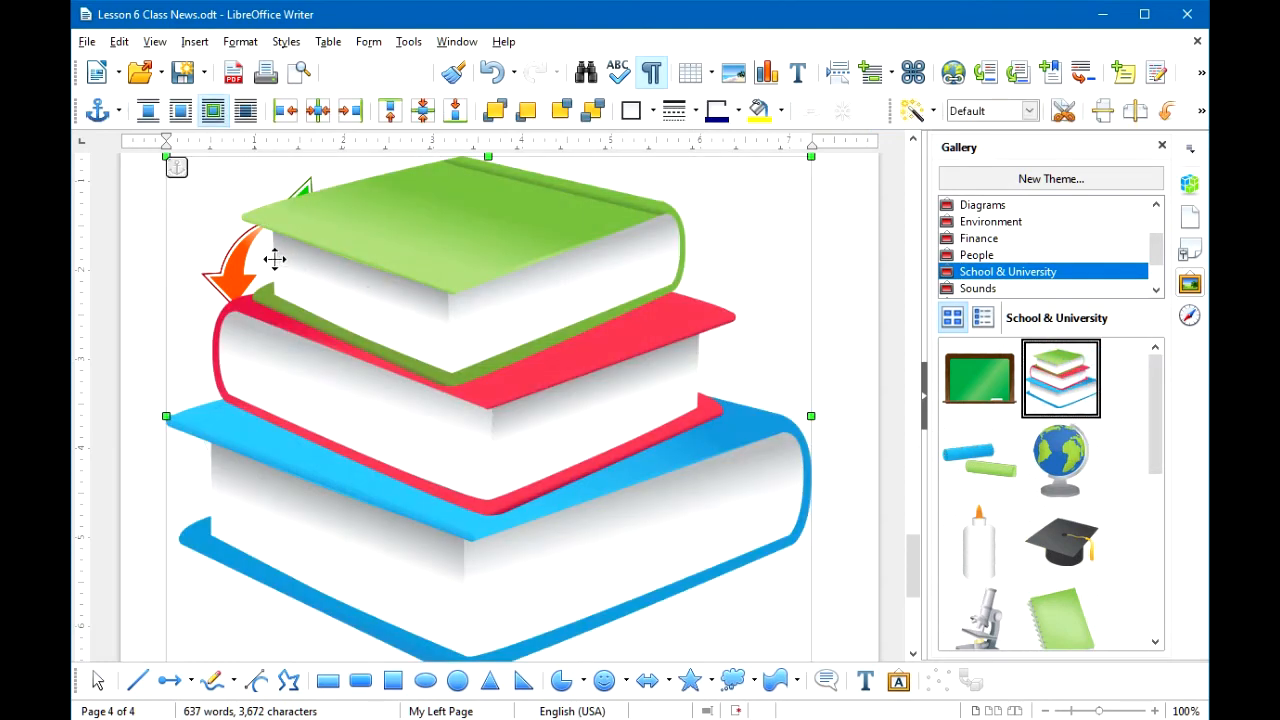
- Shrink the books image to about 1.45" by 1.17" and place it just right of the computer image
drag(166, 157, 680, 548)
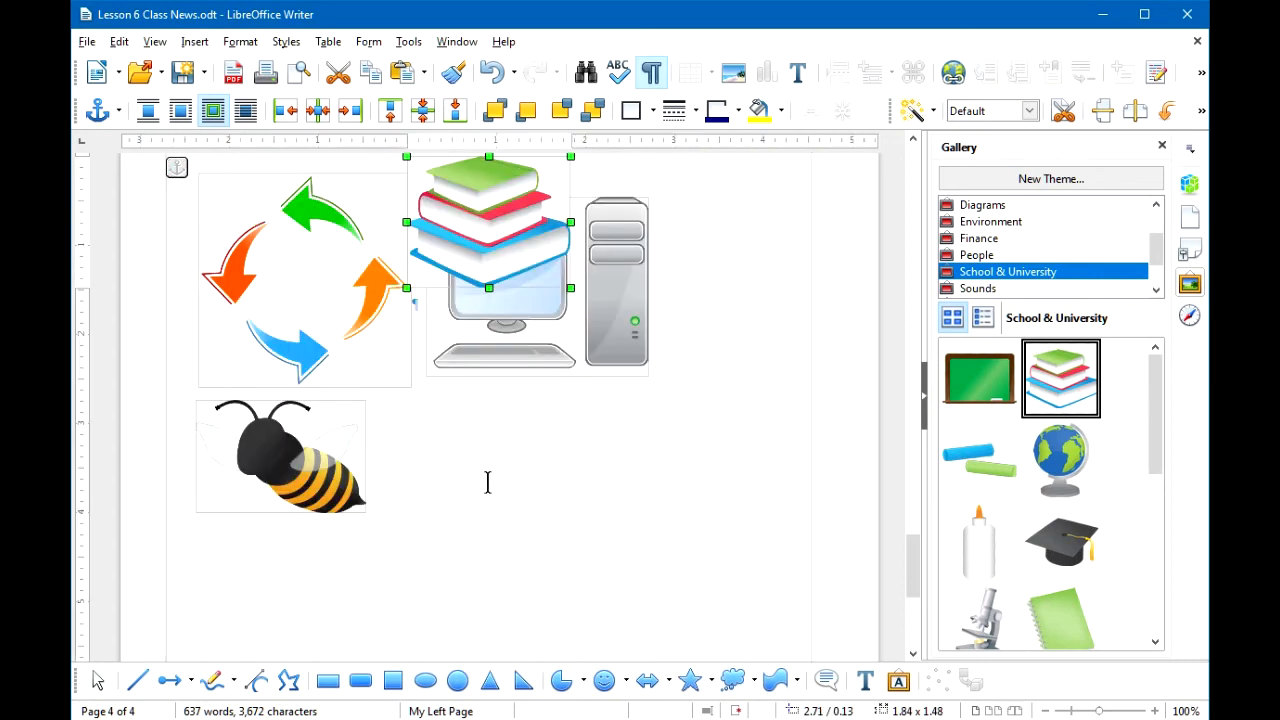
drag(479, 199, 721, 224)
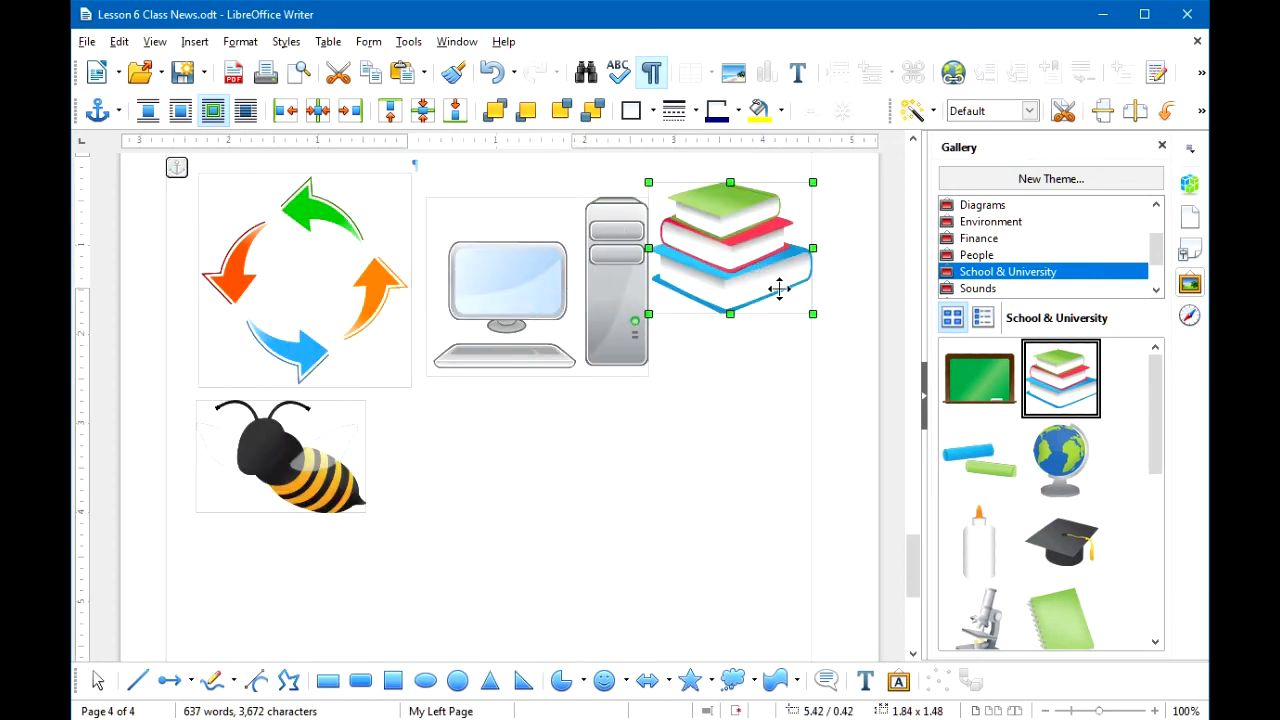
drag(815, 316, 777, 286)
drag(705, 235, 723, 296)
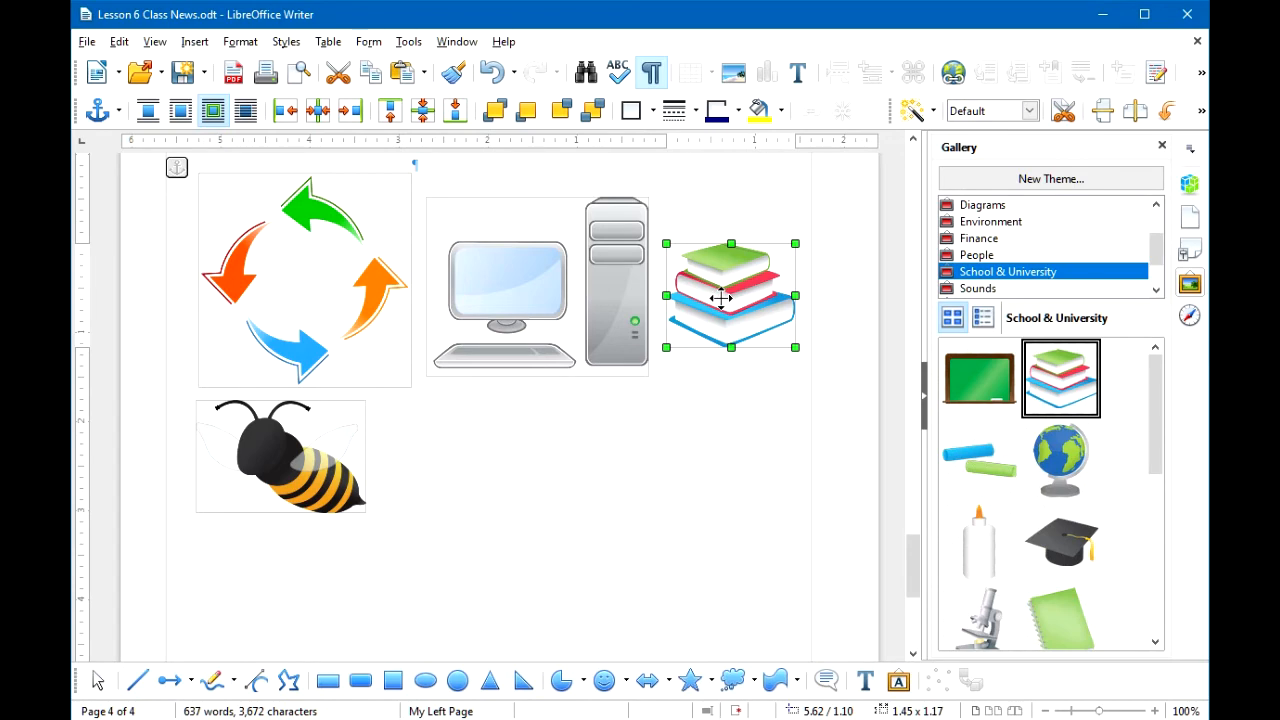
- Examine the border, size, anchor and position settings in the books image's properties and close them without changes
double_click(720, 297)
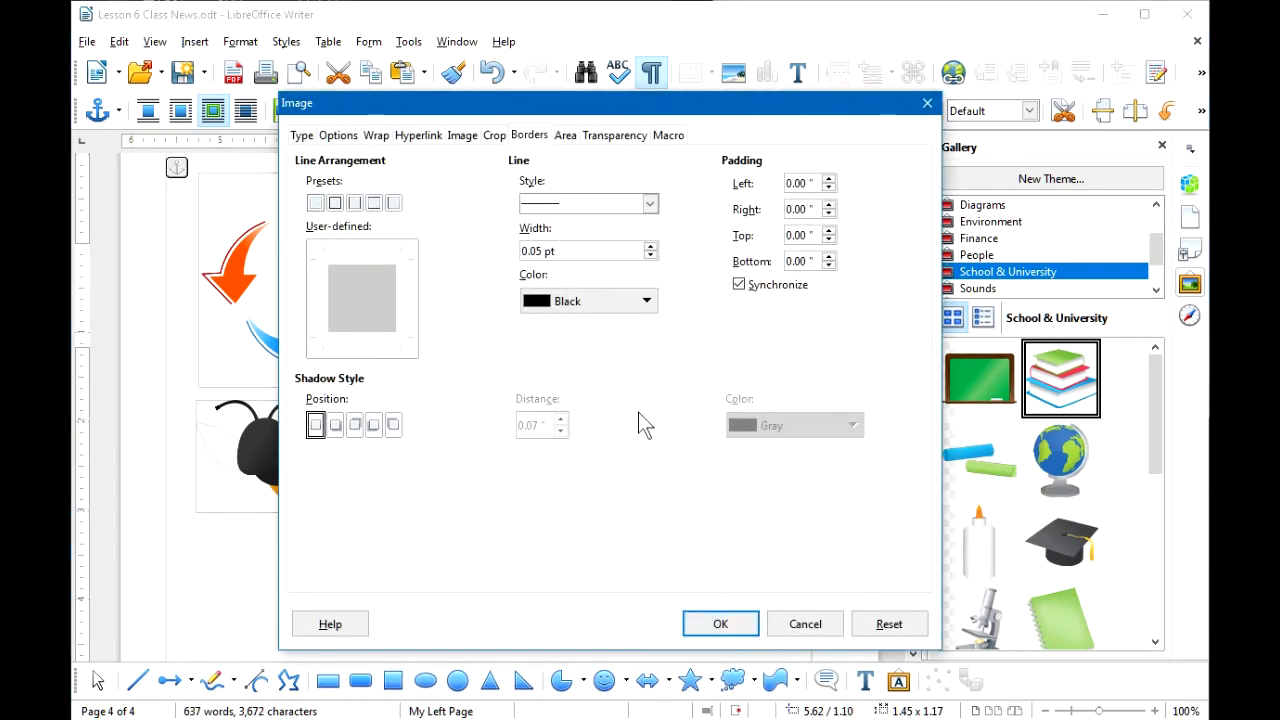
click(300, 136)
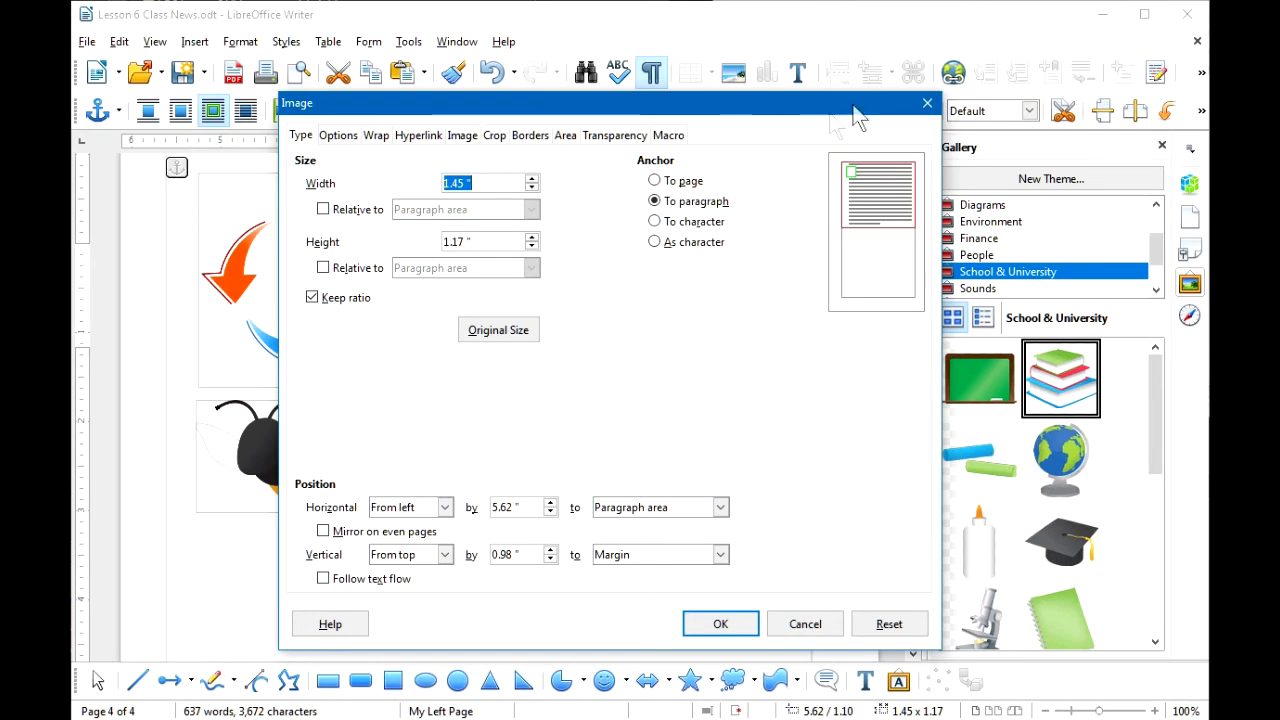
click(927, 103)
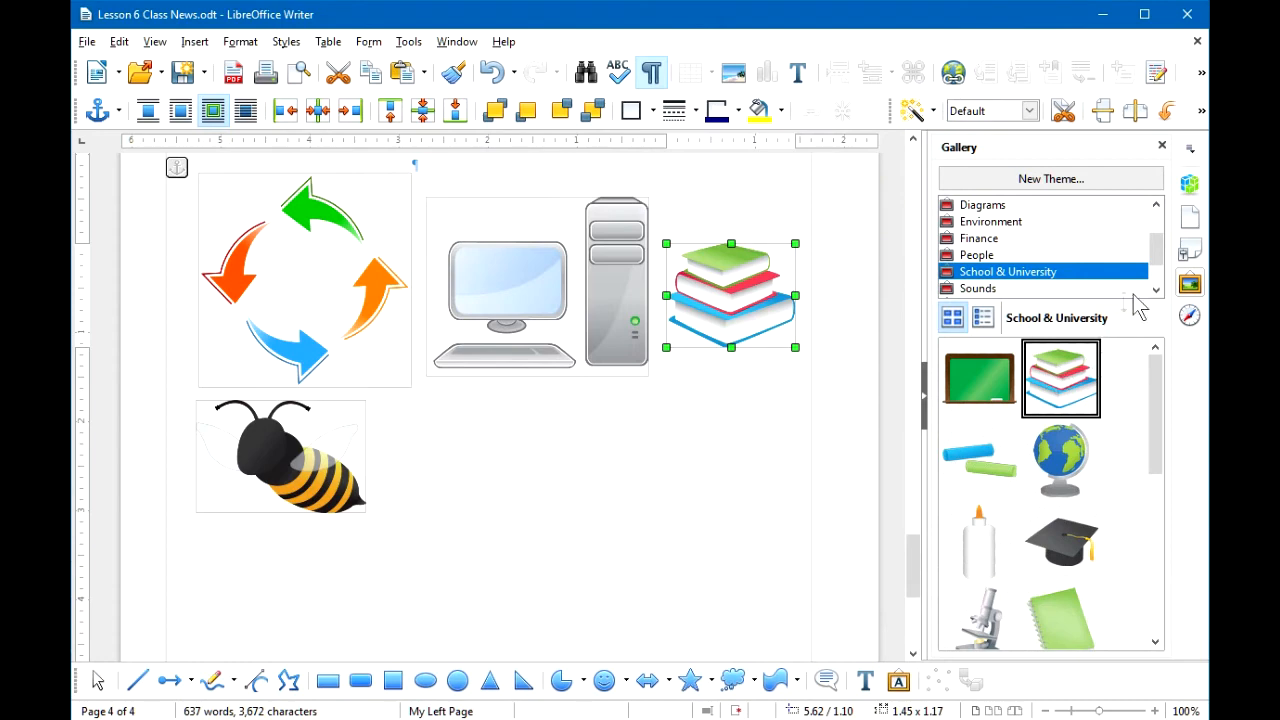
- Browse the images in the gallery's Sounds, Text Shapes and Transportation themes
drag(1157, 248, 1157, 275)
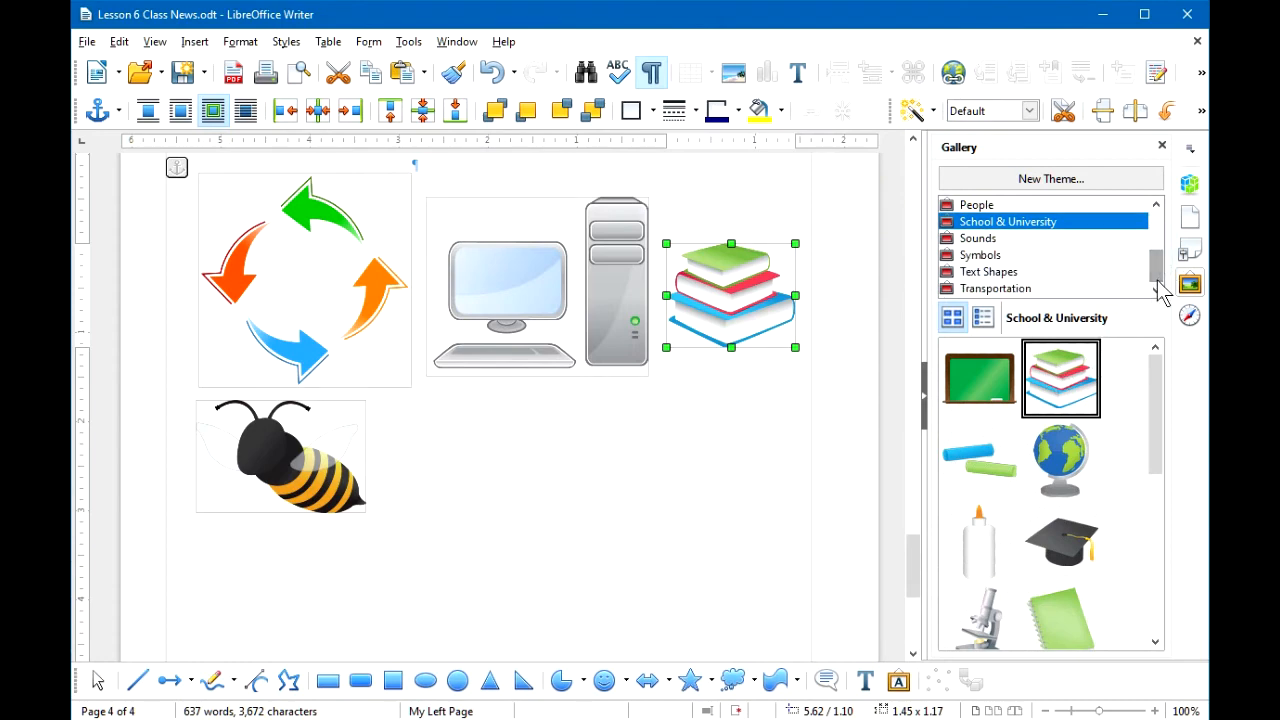
click(980, 239)
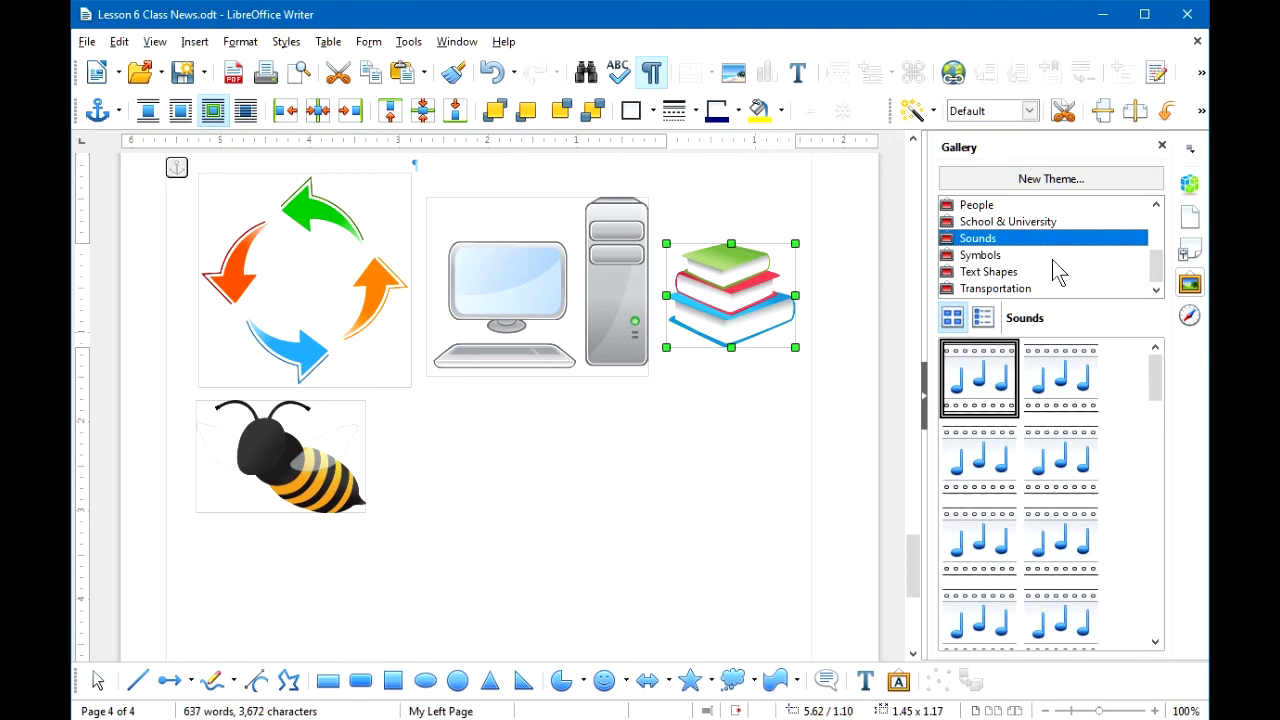
click(987, 272)
click(1010, 289)
drag(1157, 270, 1157, 225)
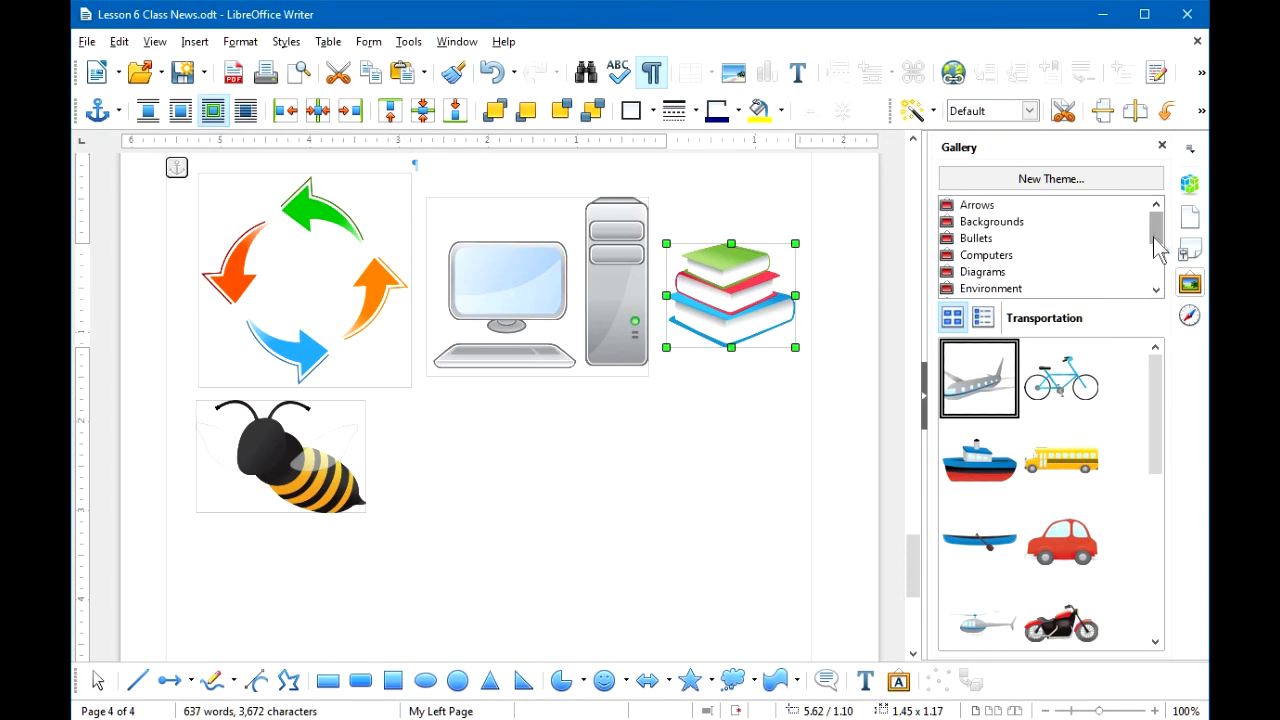
mouse_move(1155, 225)
mouse_down()
mouse_move(1158, 255)
mouse_move(1157, 228)
mouse_up()
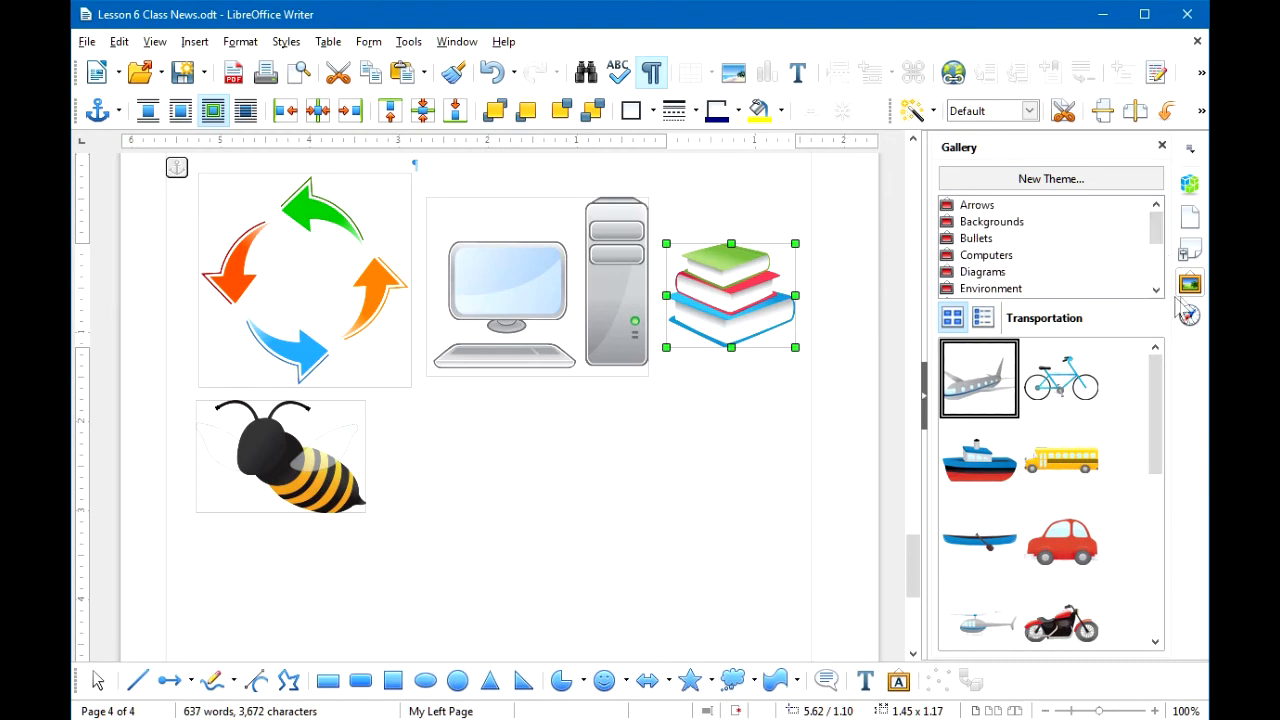
- Try the aqua image from the gallery's Backgrounds theme as the page background, view the whole page, and undo it
click(1100, 222)
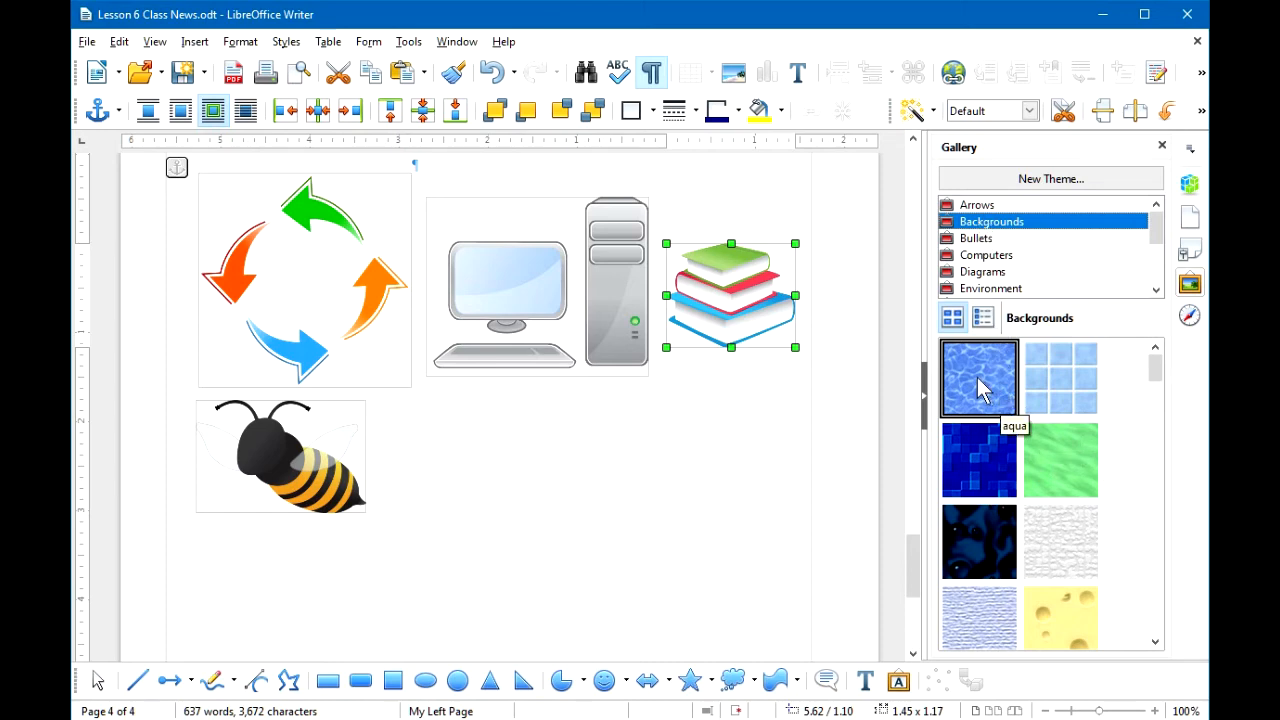
click(1055, 370)
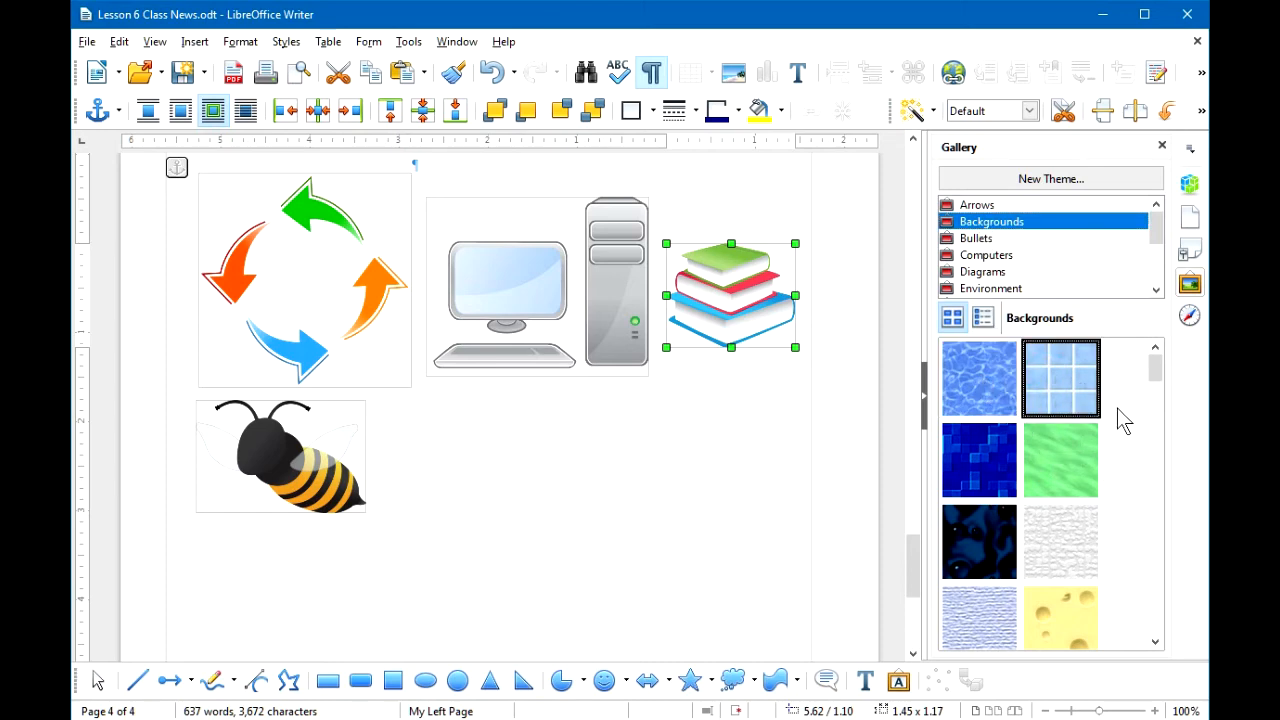
click(984, 378)
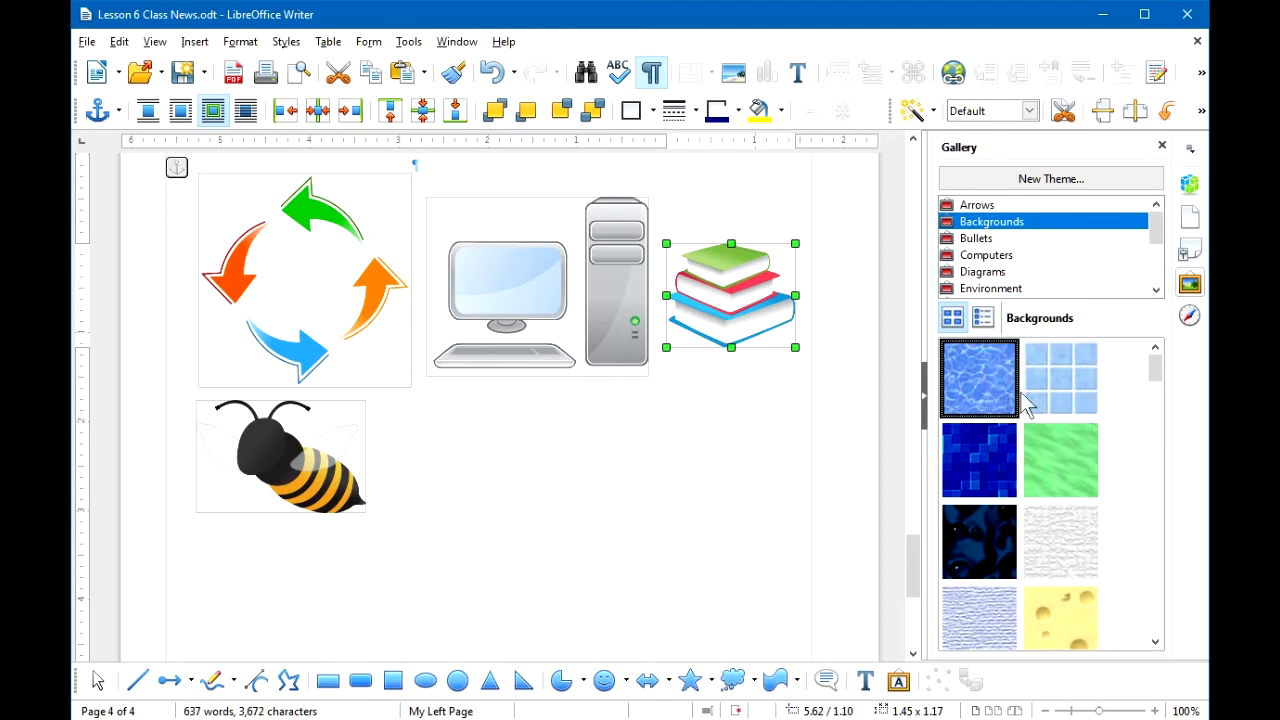
right_click(974, 374)
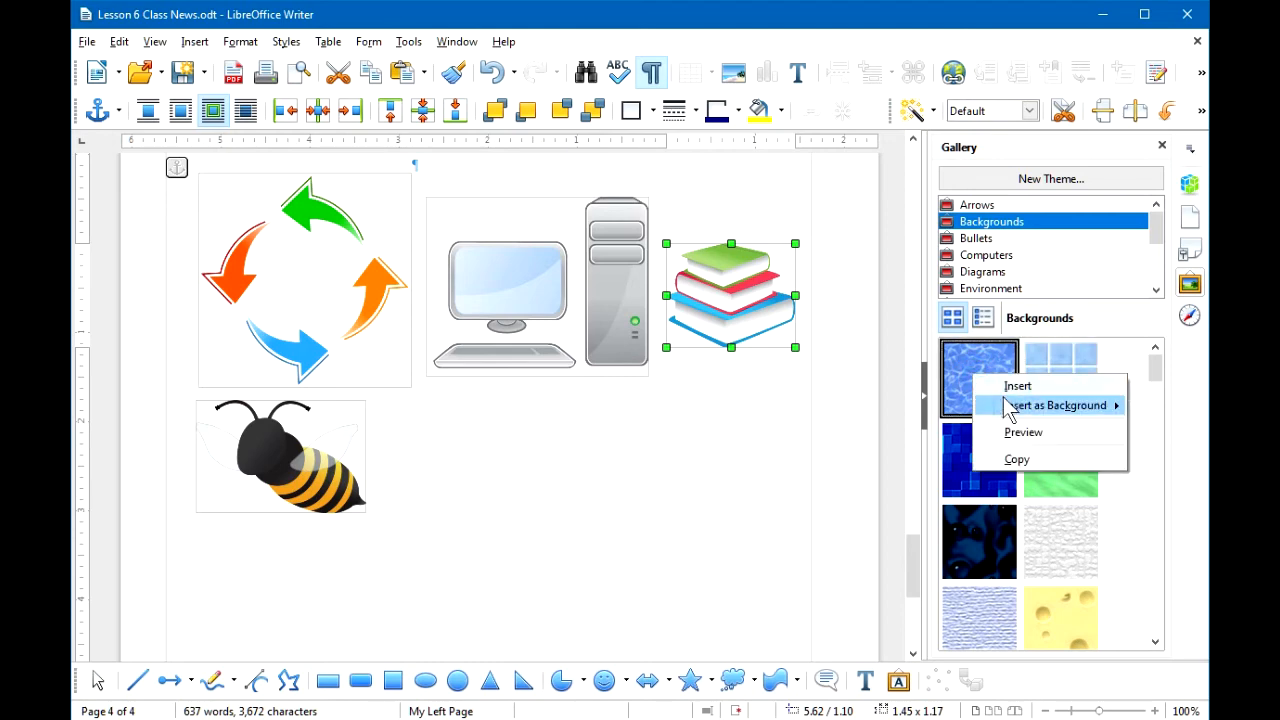
mouse_move(1047, 417)
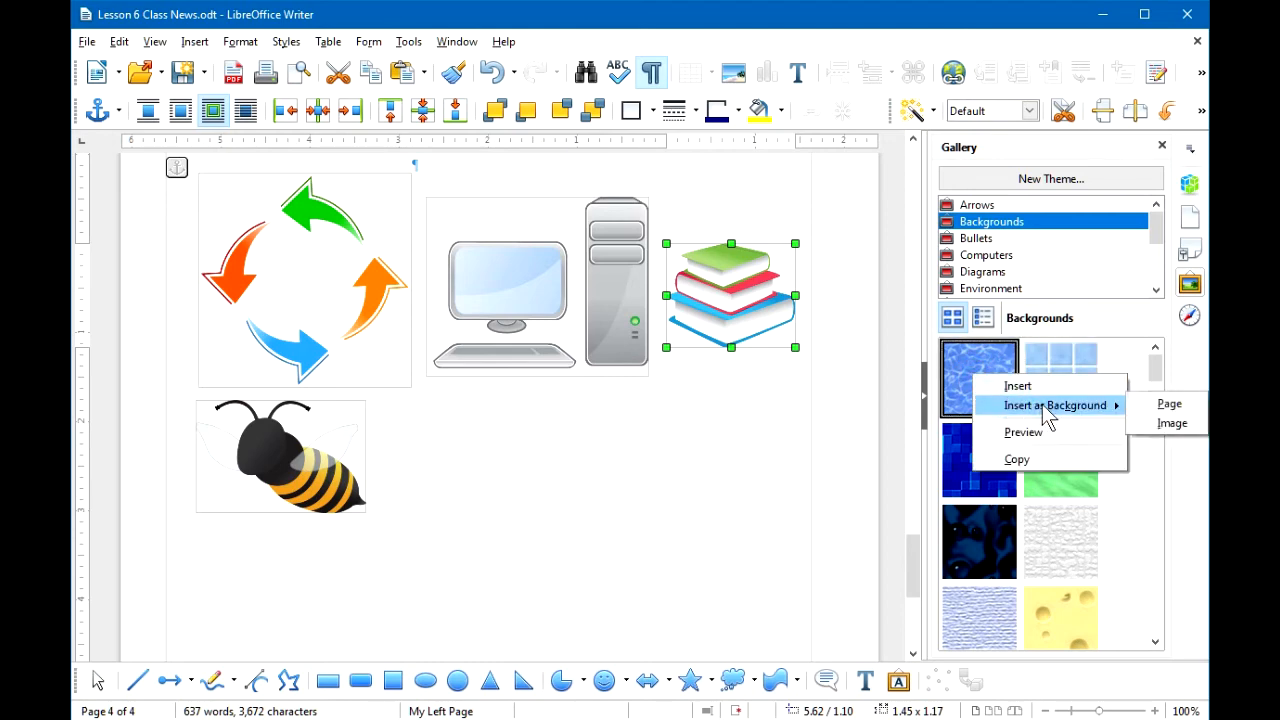
click(1173, 424)
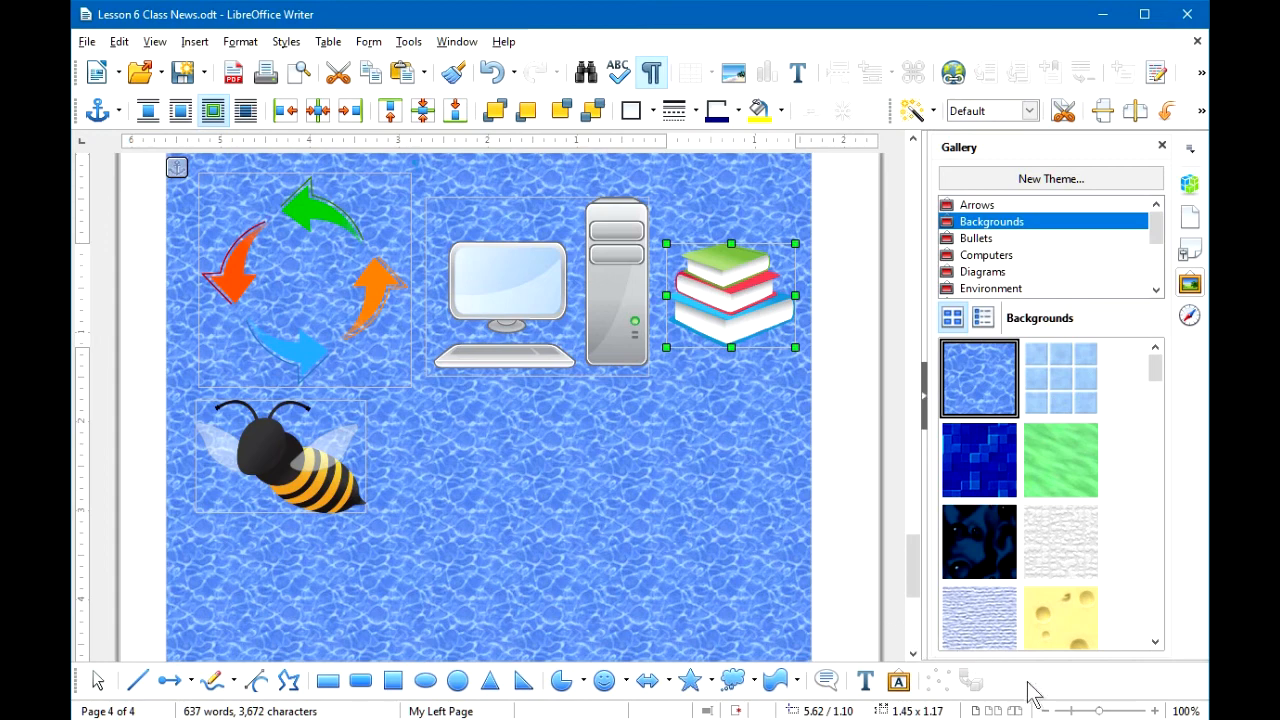
click(1071, 711)
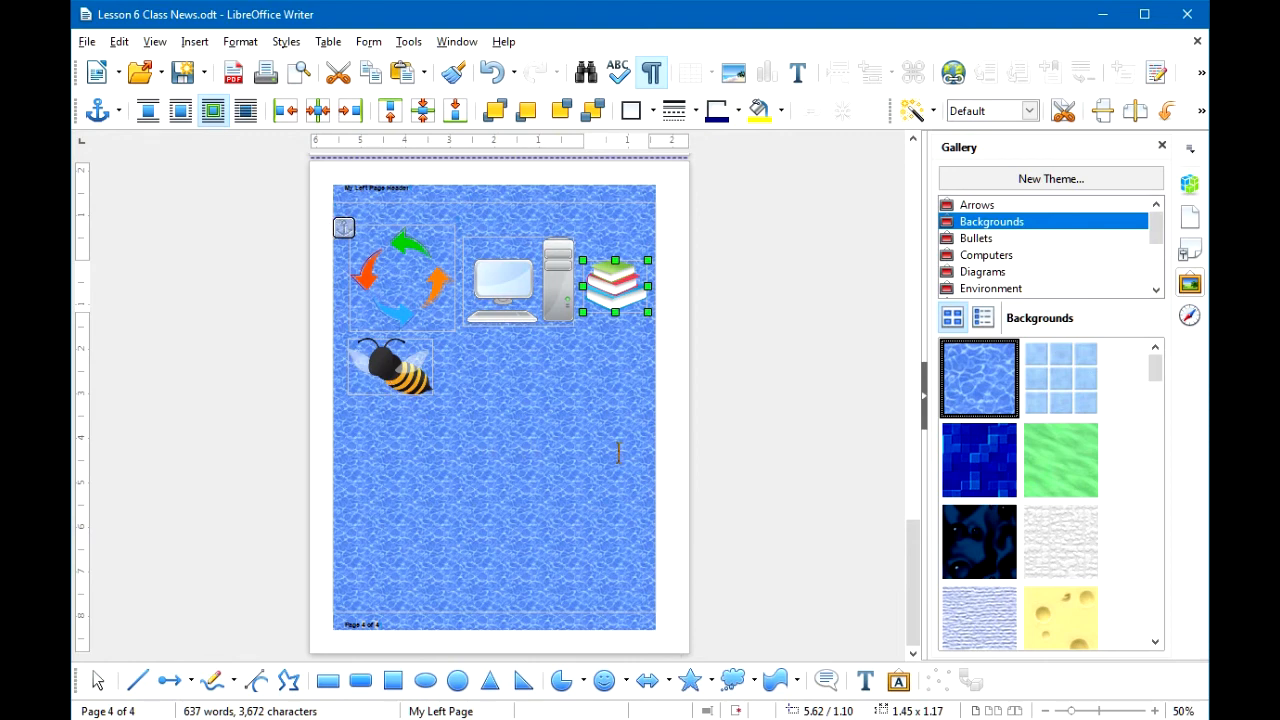
key(ctrl+z)
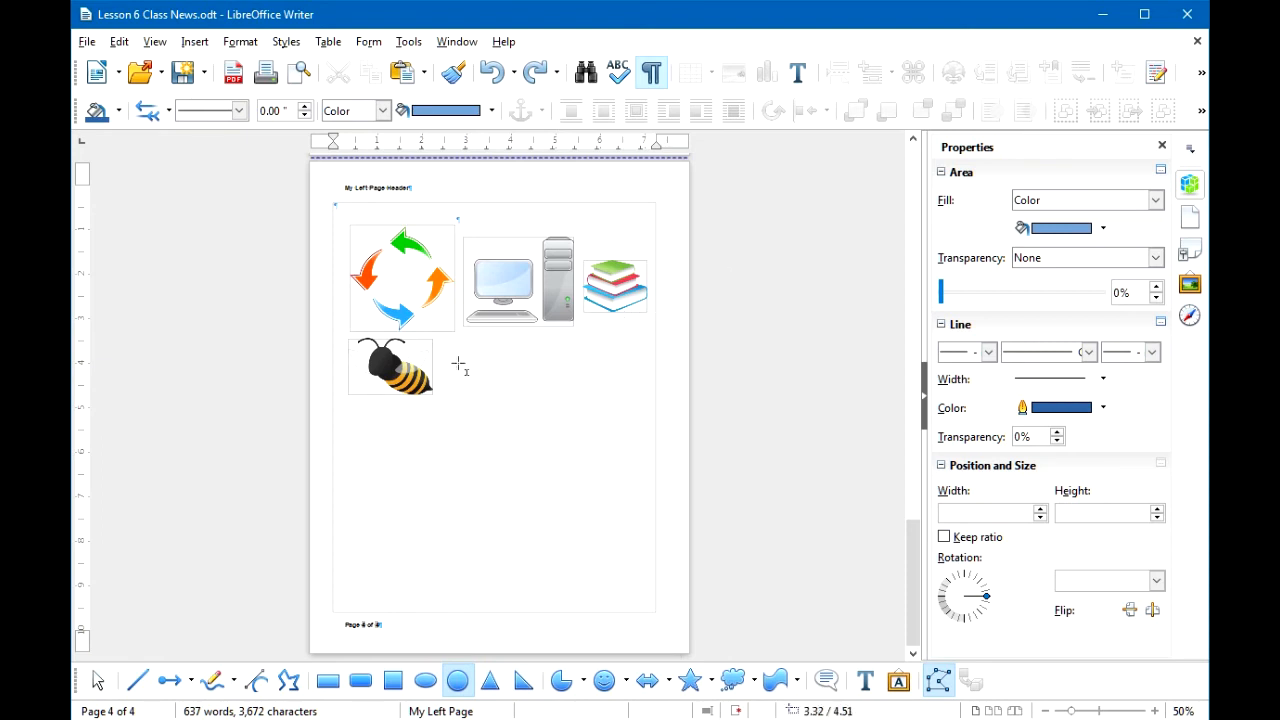
- Rotate the bee image to 17.50° and deselect it
click(405, 368)
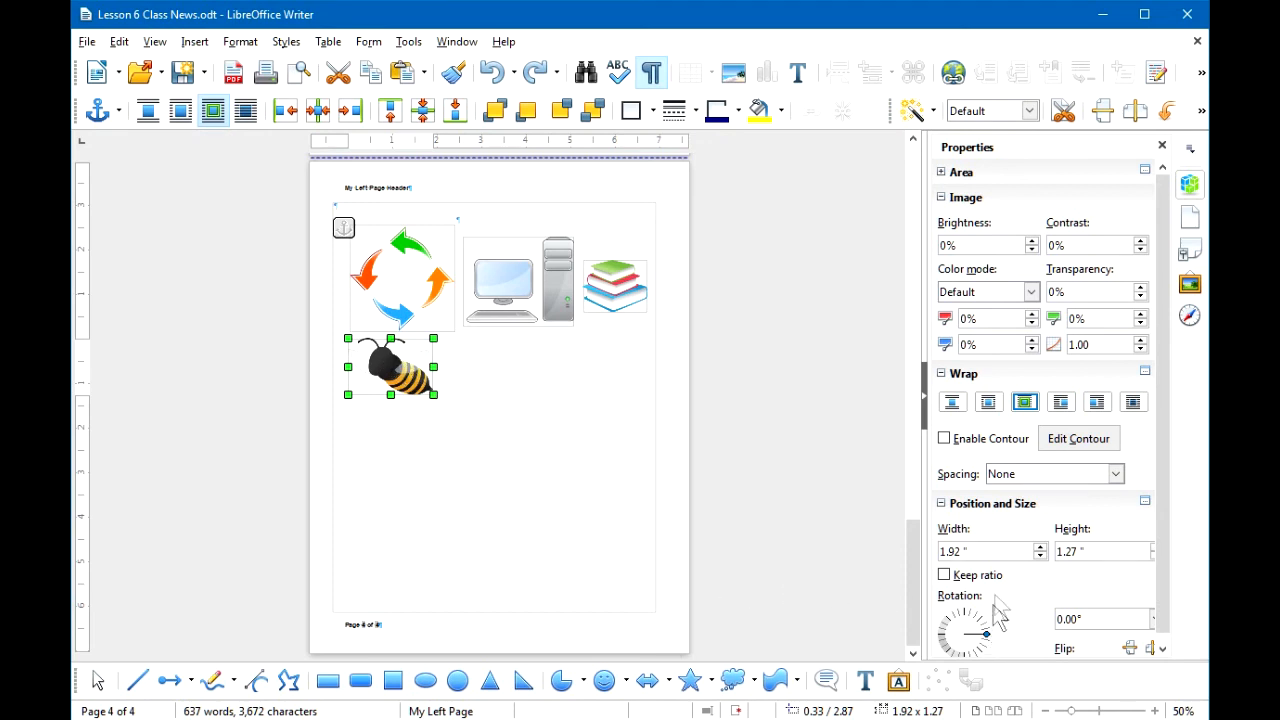
mouse_move(988, 643)
mouse_down()
mouse_move(980, 625)
mouse_move(972, 660)
mouse_move(984, 624)
mouse_up()
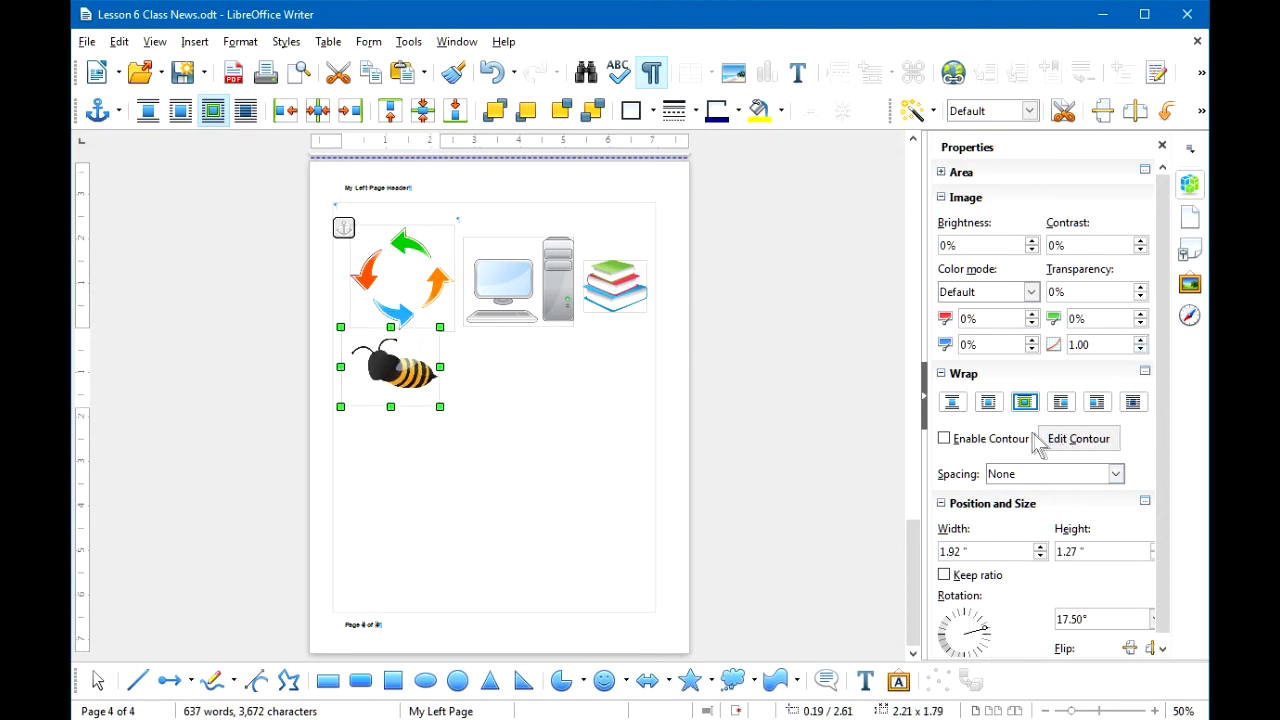
click(551, 393)
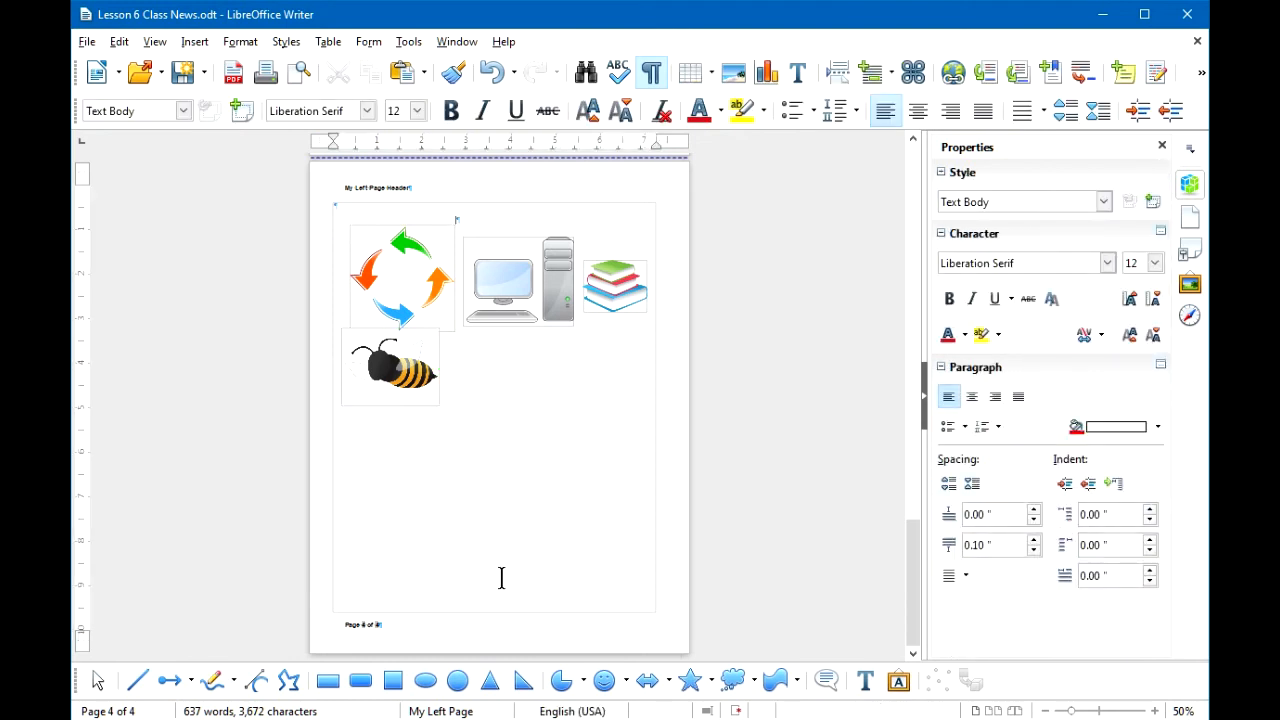
- Draw a circle about 3.85" by 3.85" in the empty lower part of the page
click(458, 680)
drag(431, 418, 600, 563)
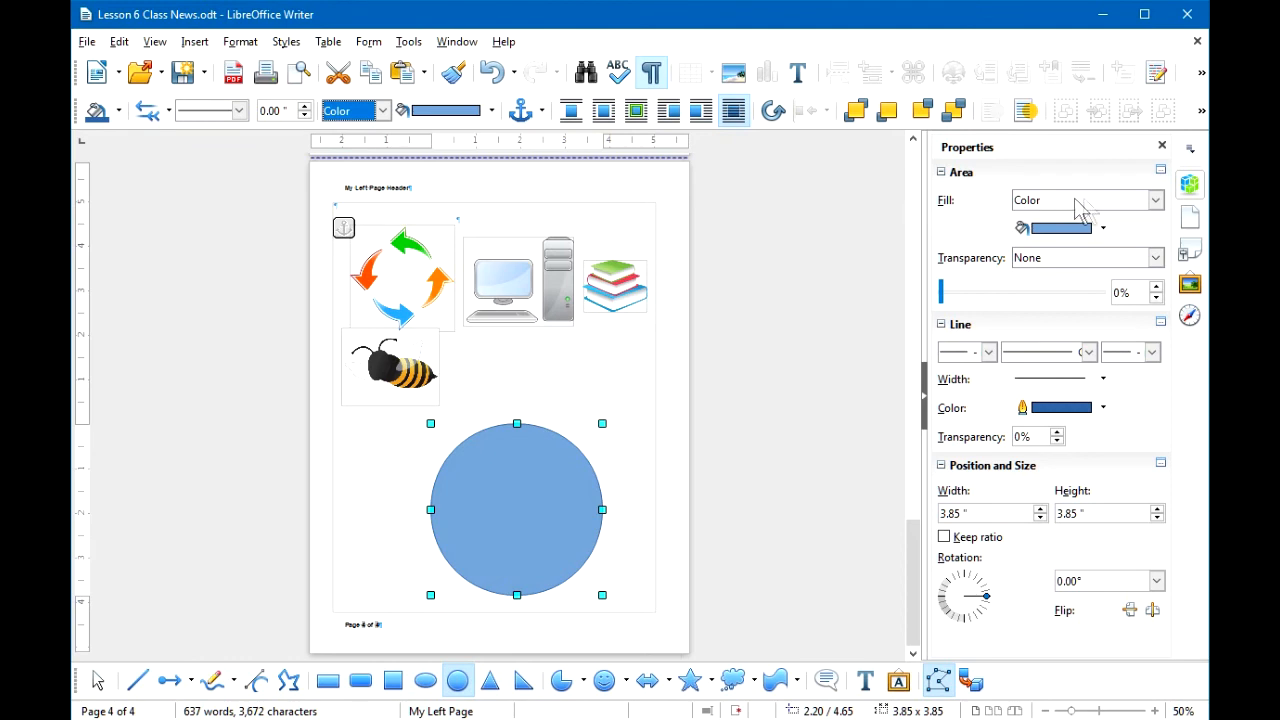
- Switch the circle's fill to Bitmap and try the Fiery and Droplets images on it
click(1157, 200)
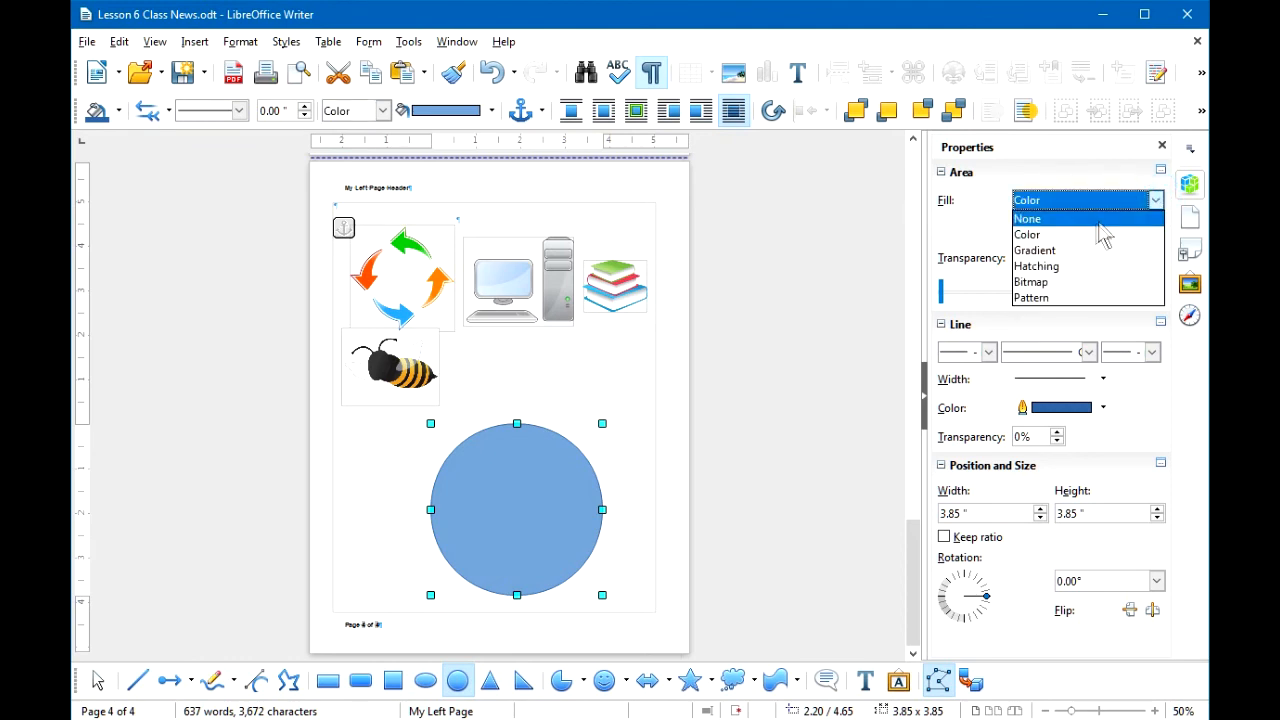
click(1048, 288)
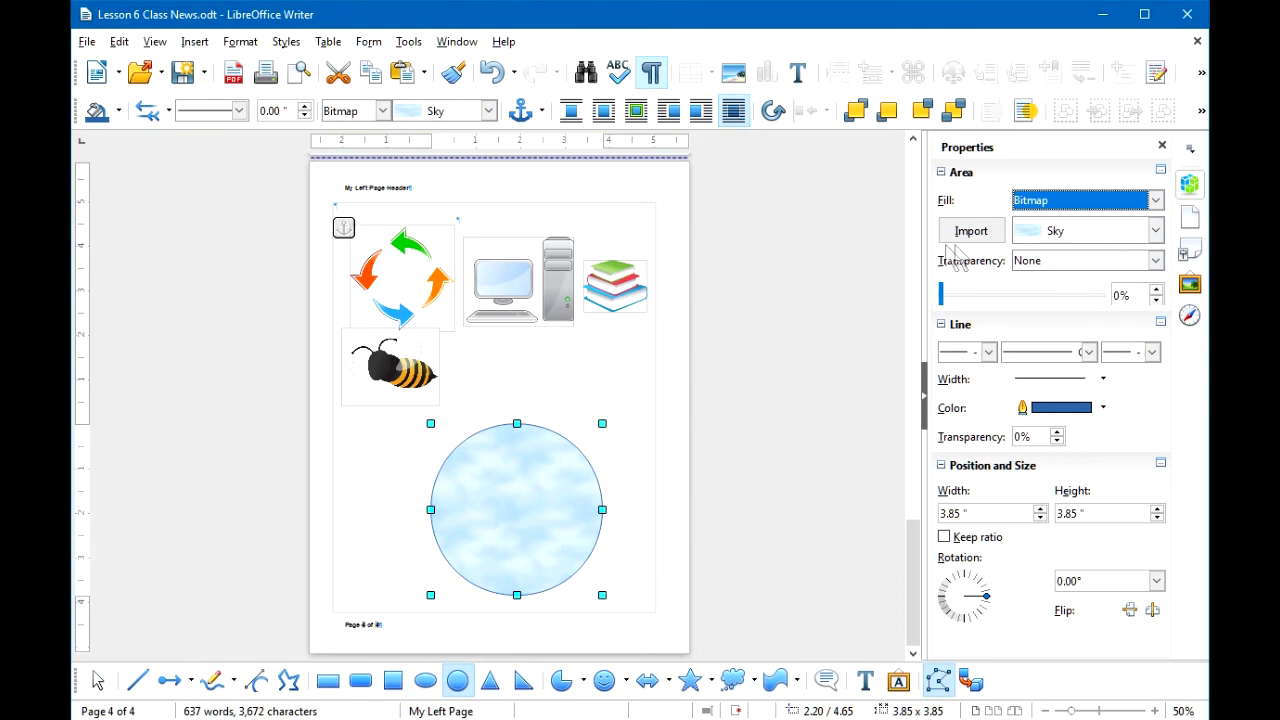
click(1155, 231)
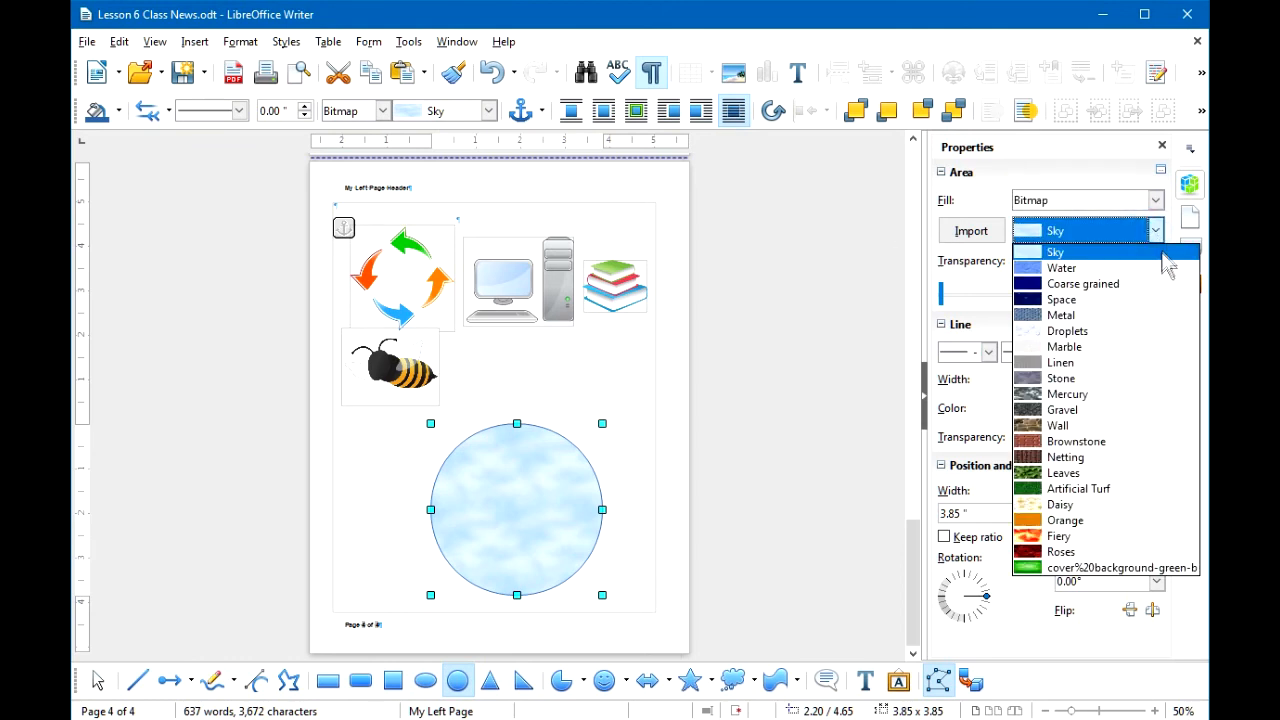
click(1070, 537)
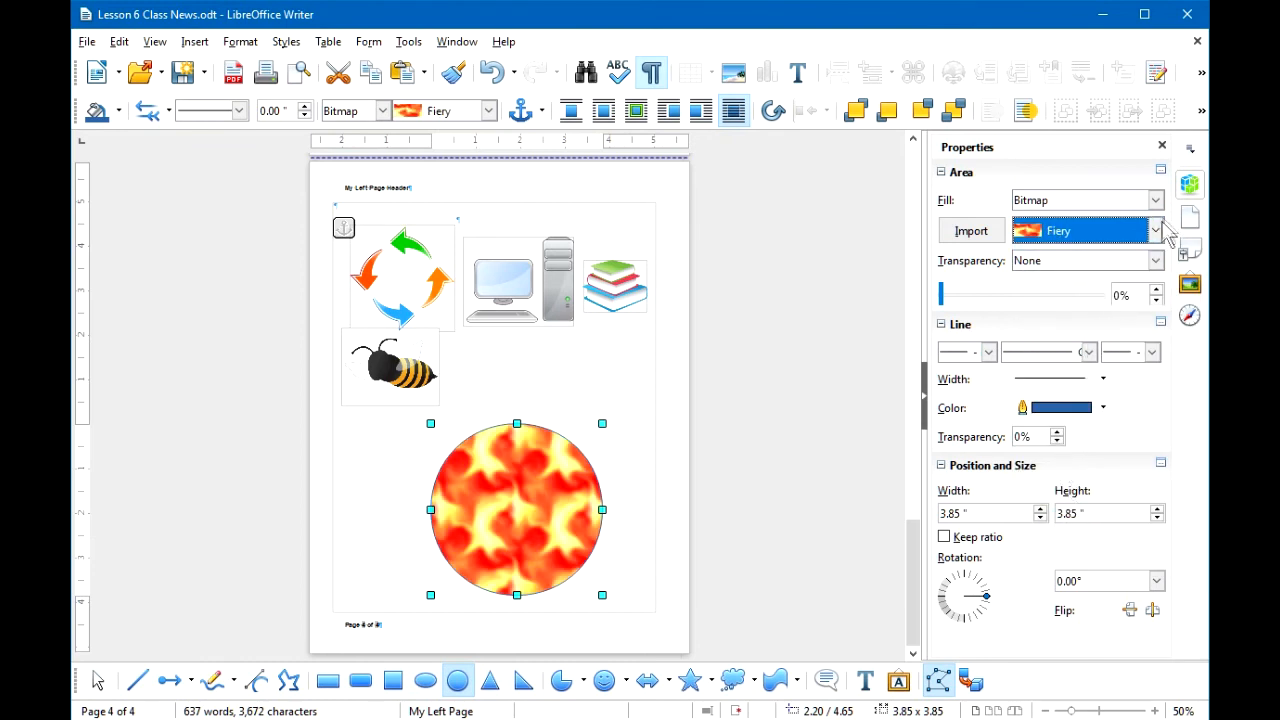
click(1160, 231)
click(1070, 335)
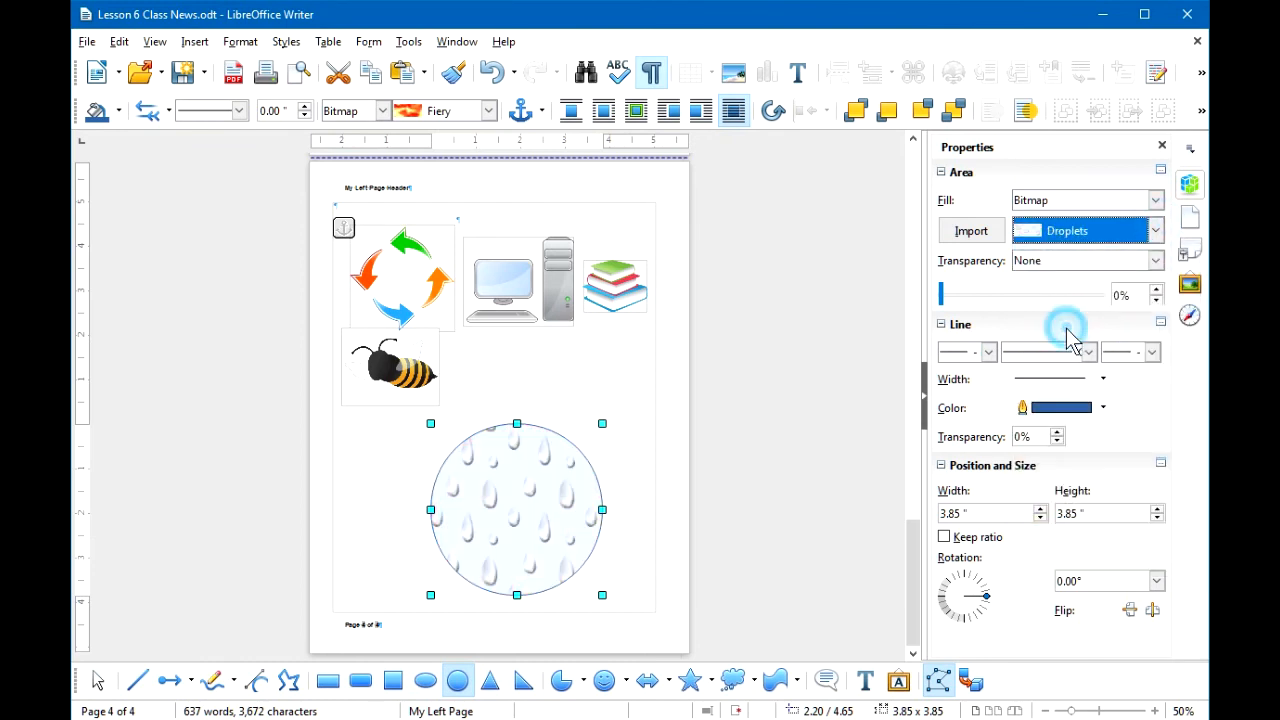
- Import cover background-green-b.jpg from the LO6 gfx folder as the circle's bitmap fill
click(973, 240)
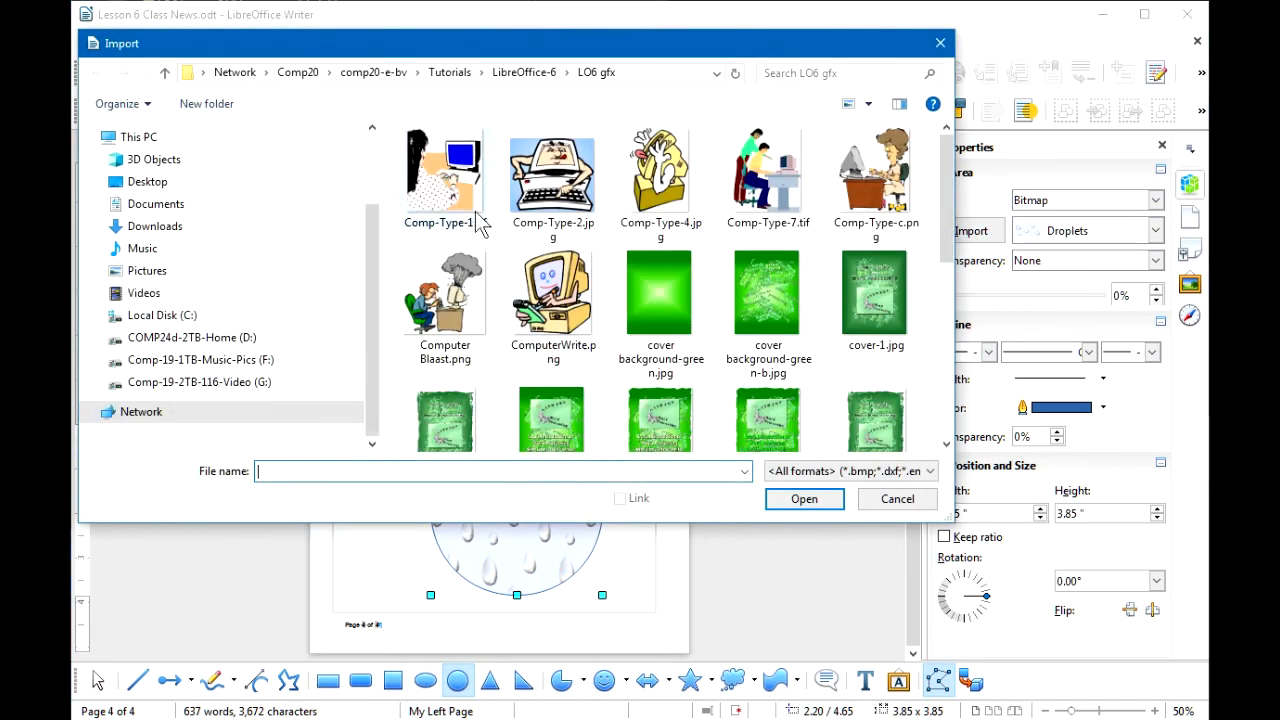
drag(510, 45, 602, 116)
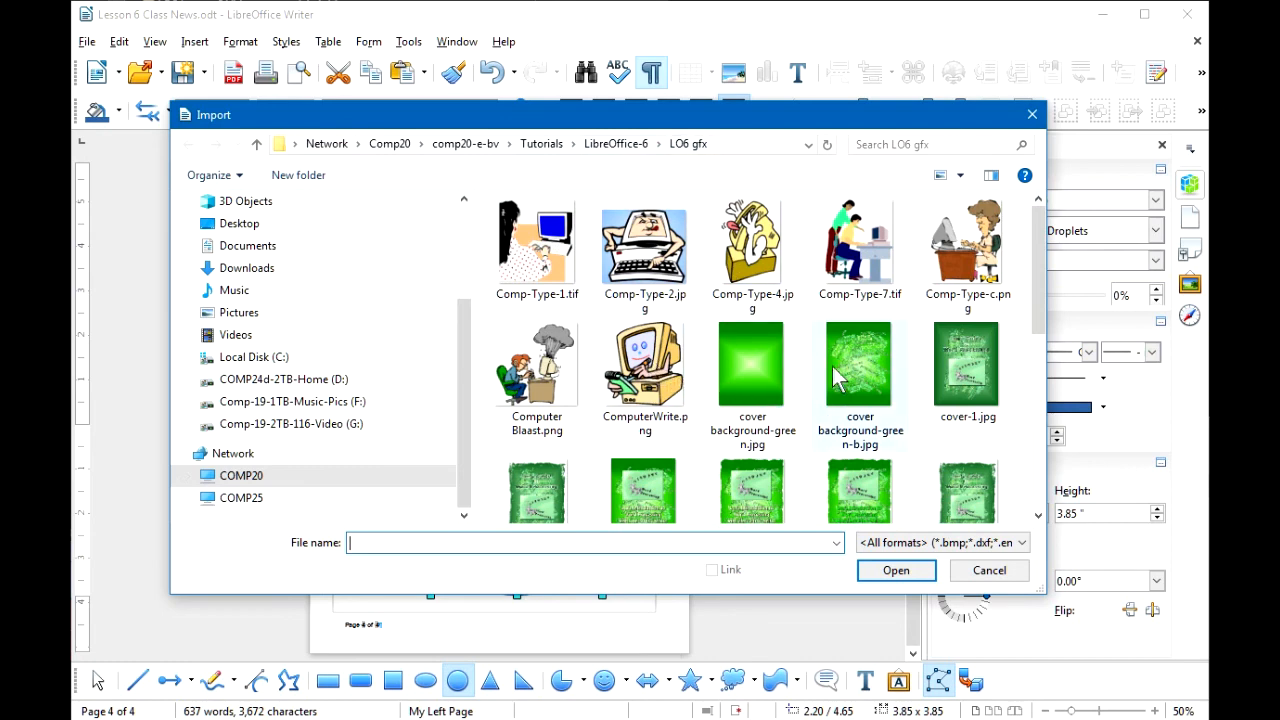
click(858, 370)
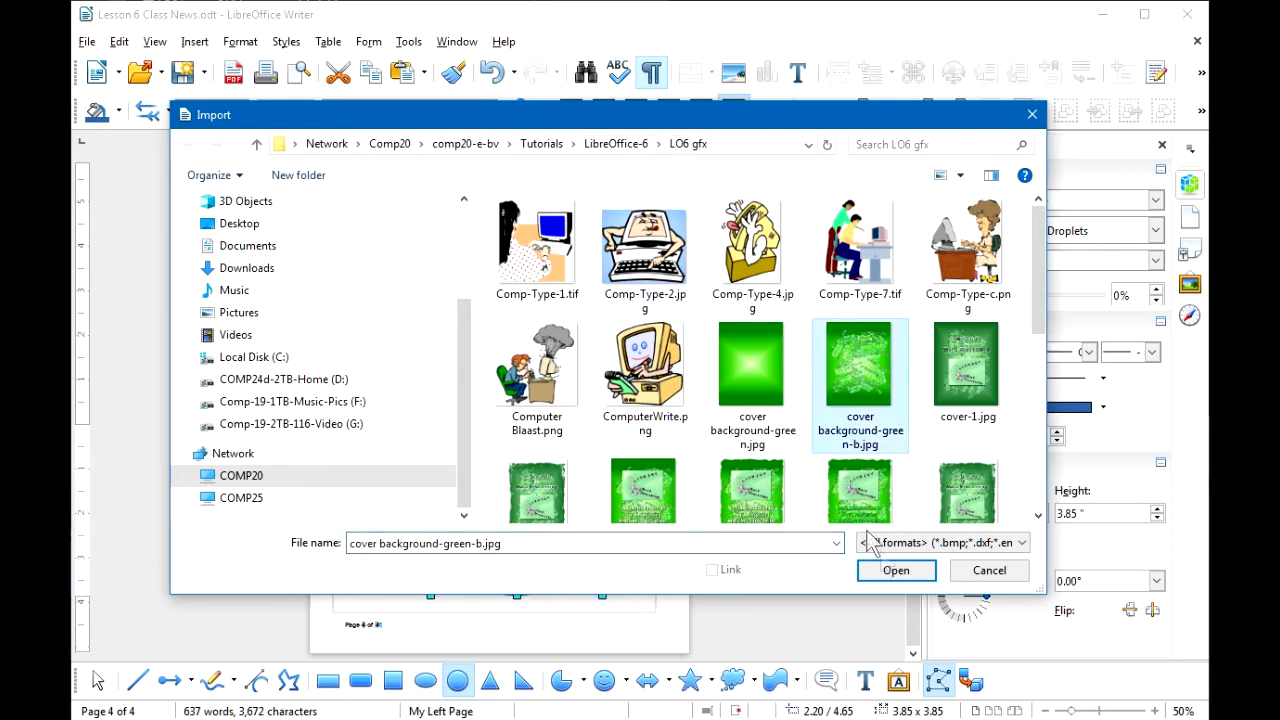
click(896, 578)
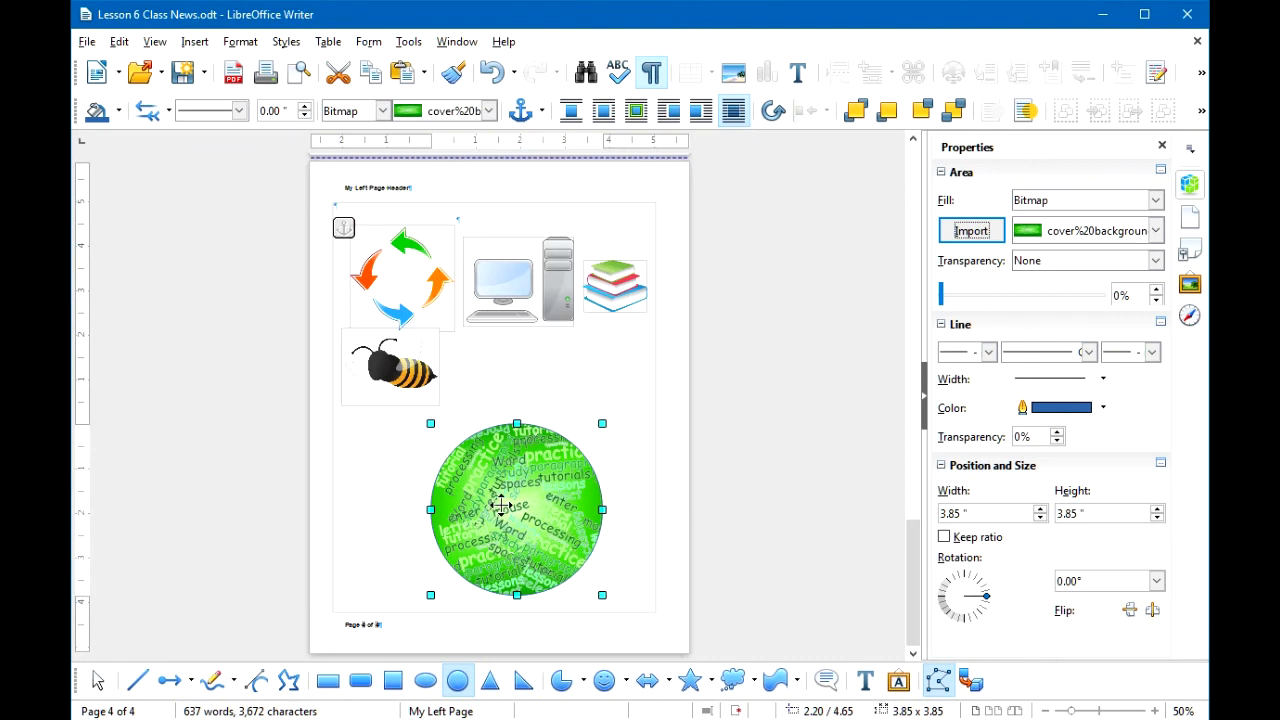
- Stretch the circle horizontally into an ellipse about 5.69" wide, keeping its 3.85" height
drag(430, 509, 348, 509)
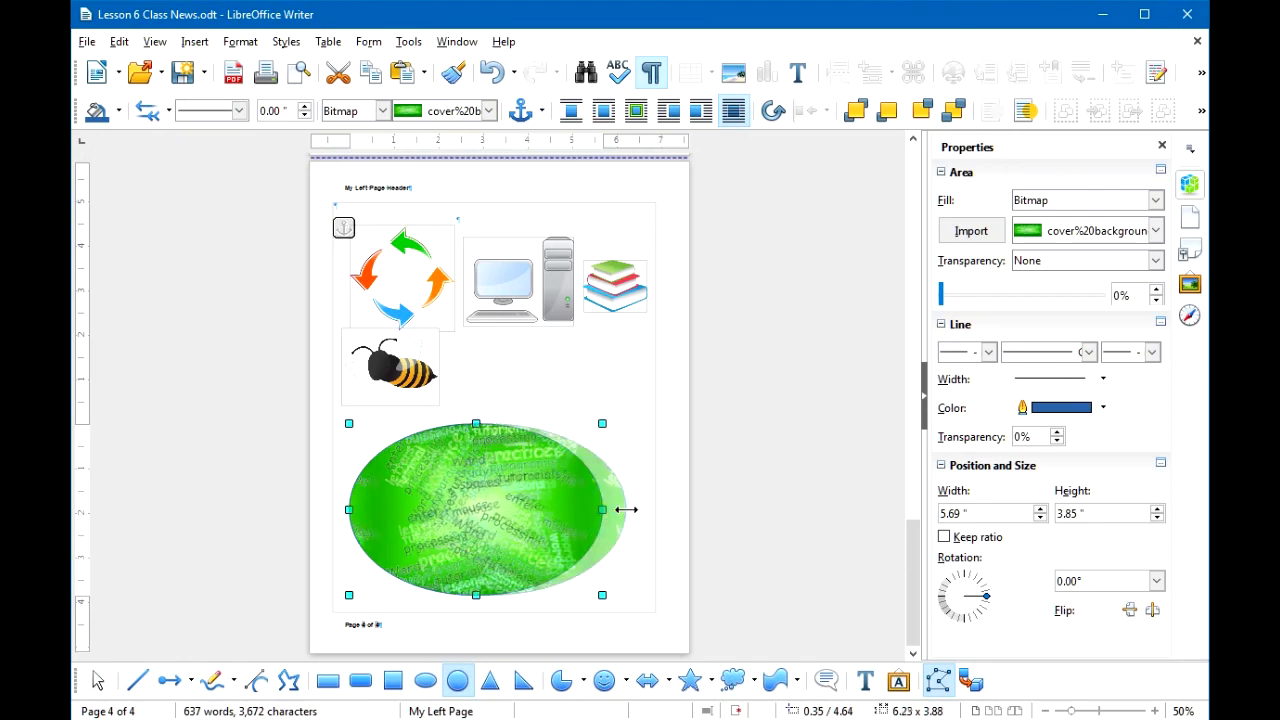